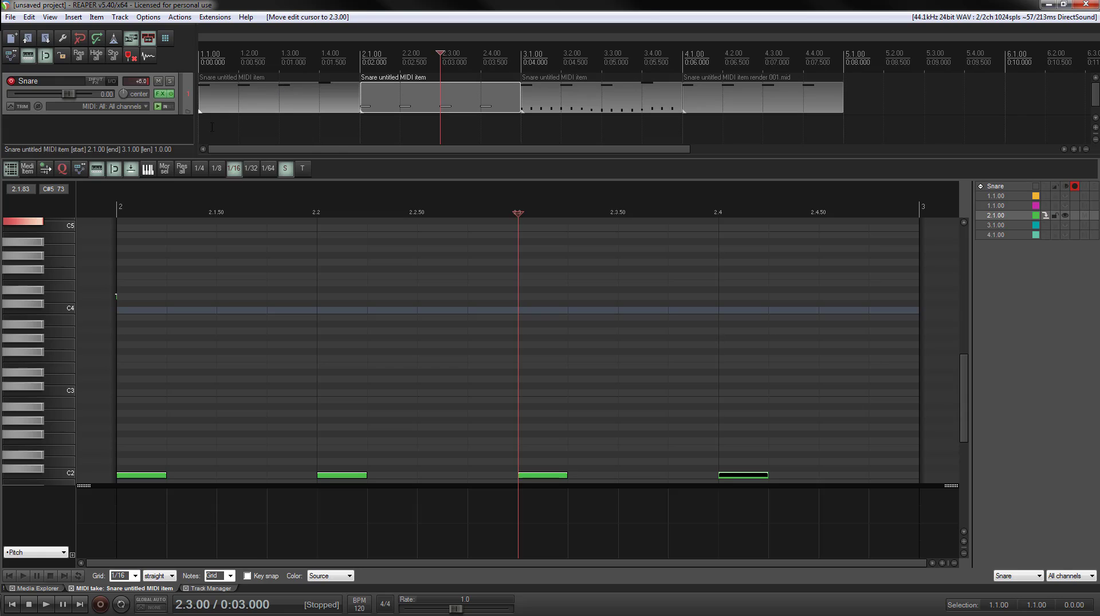
# Step: Show the first Snare MIDI item in the editor and play the project from the beginning for a few beats
pyautogui.moveTo(365, 149); pyautogui.dragTo(365, 163)
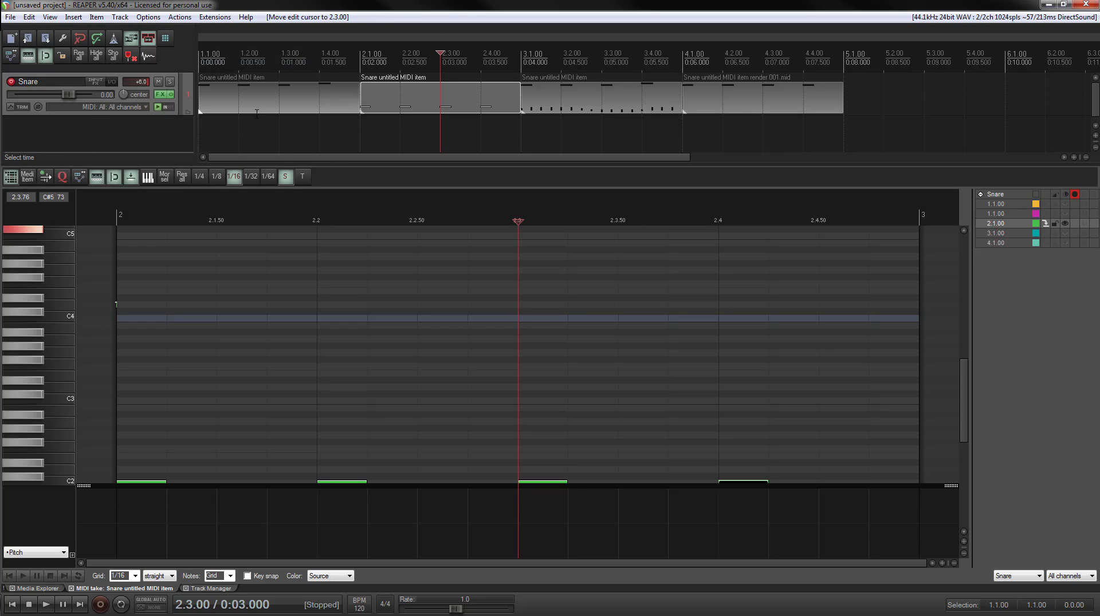
pyautogui.click(257, 113)
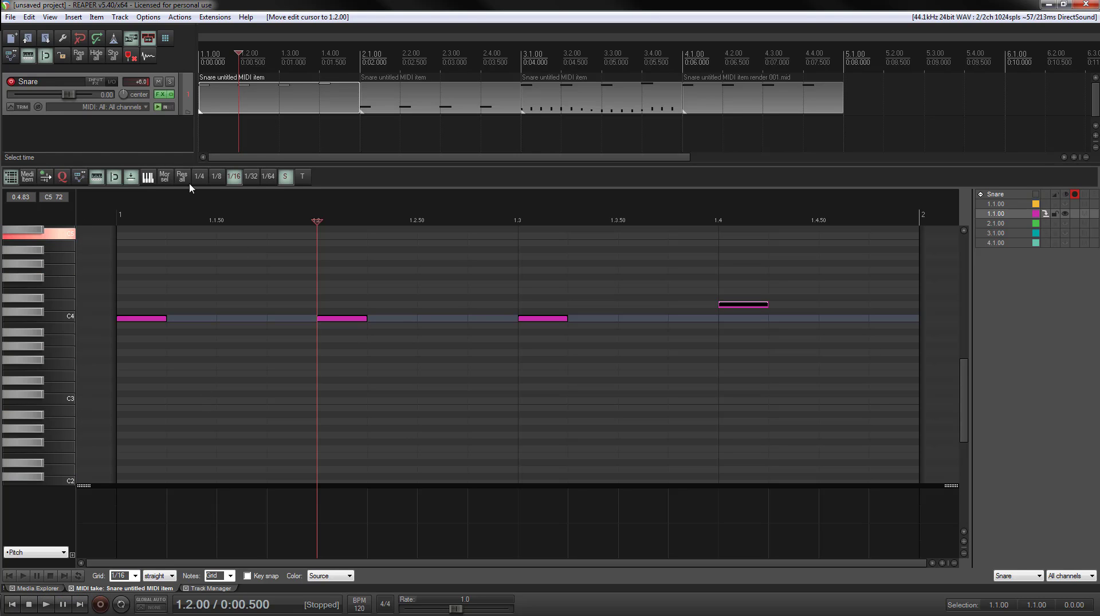
pyautogui.click(18, 605)
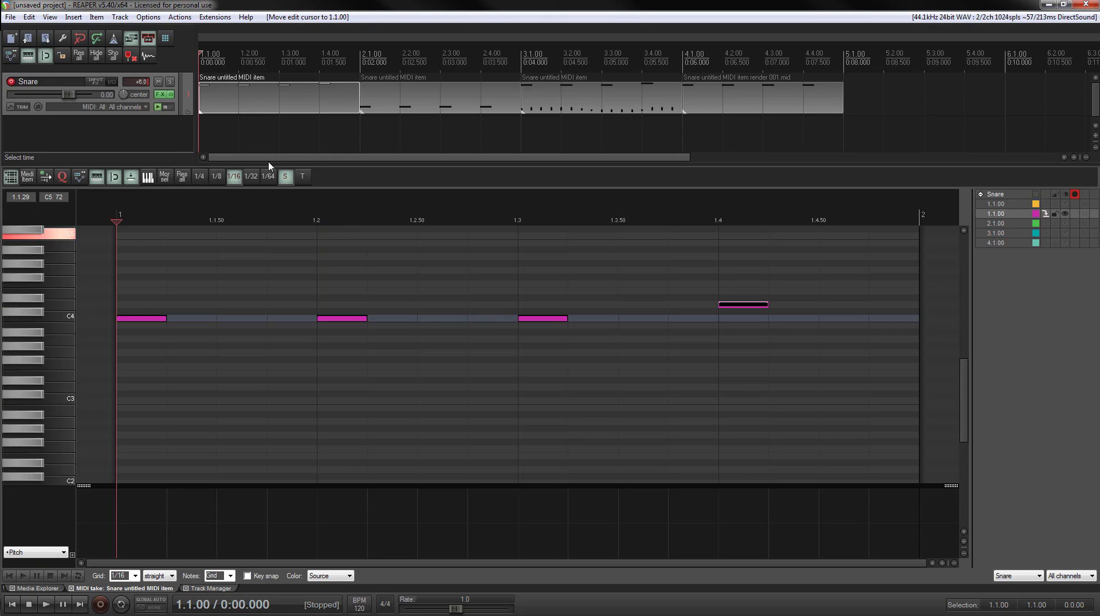
pyautogui.press('space')
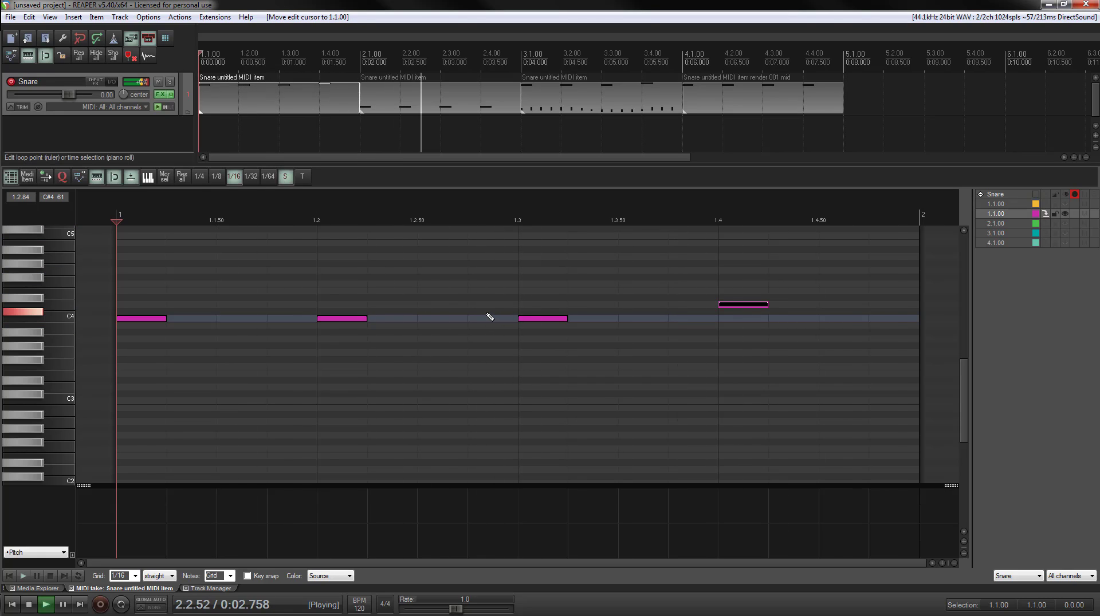
pyautogui.press('space')
# Step: Switch the first item's MIDI editor from piano roll to named notes mode and audition note 60
pyautogui.click(275, 108)
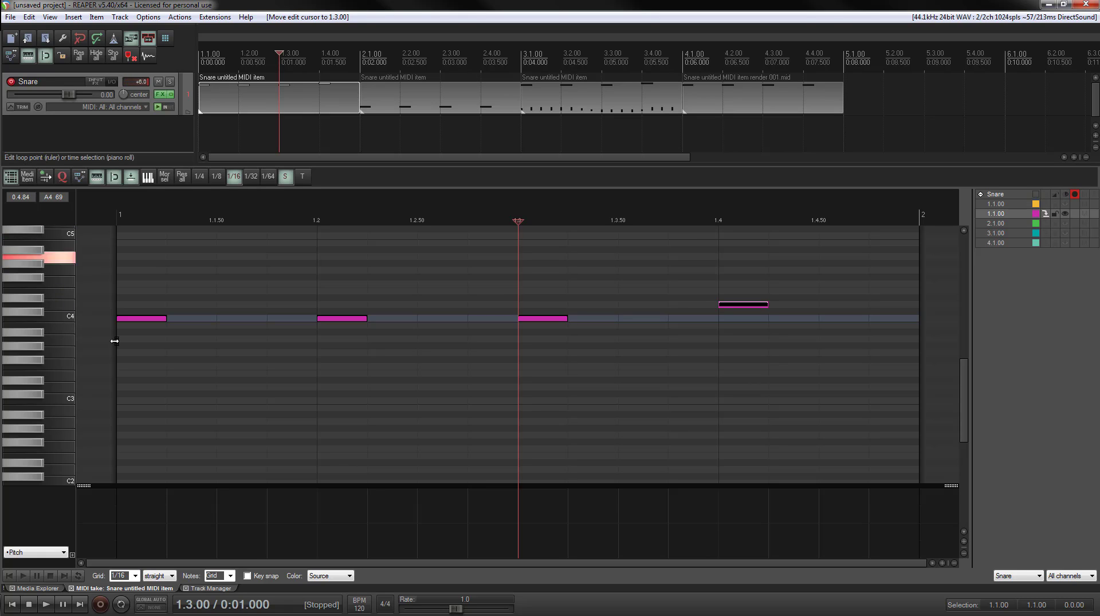
pyautogui.click(96, 359)
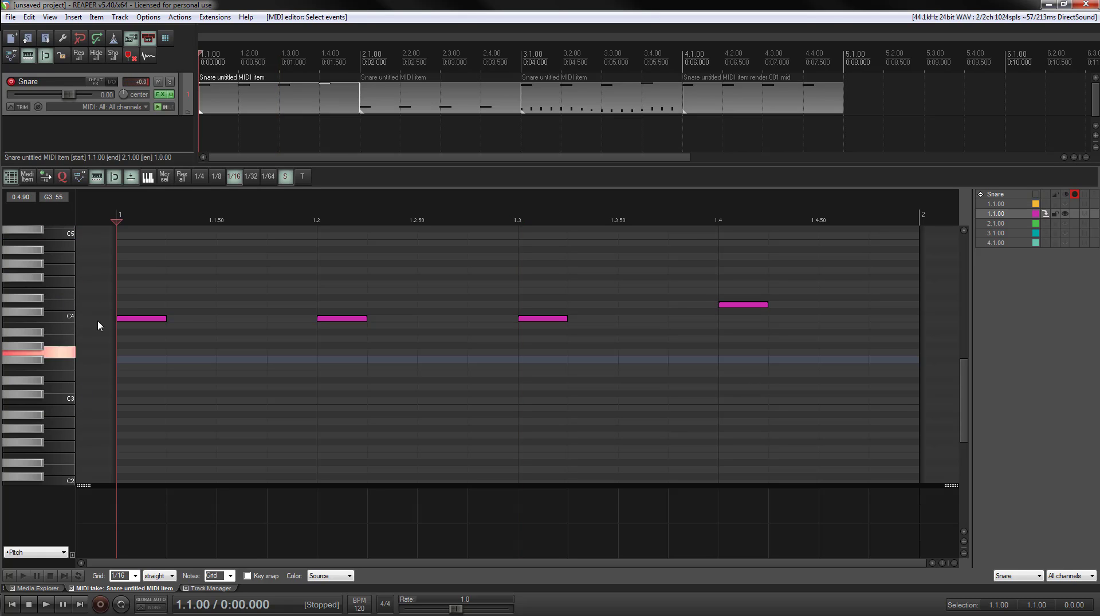
pyautogui.rightClick(68, 219)
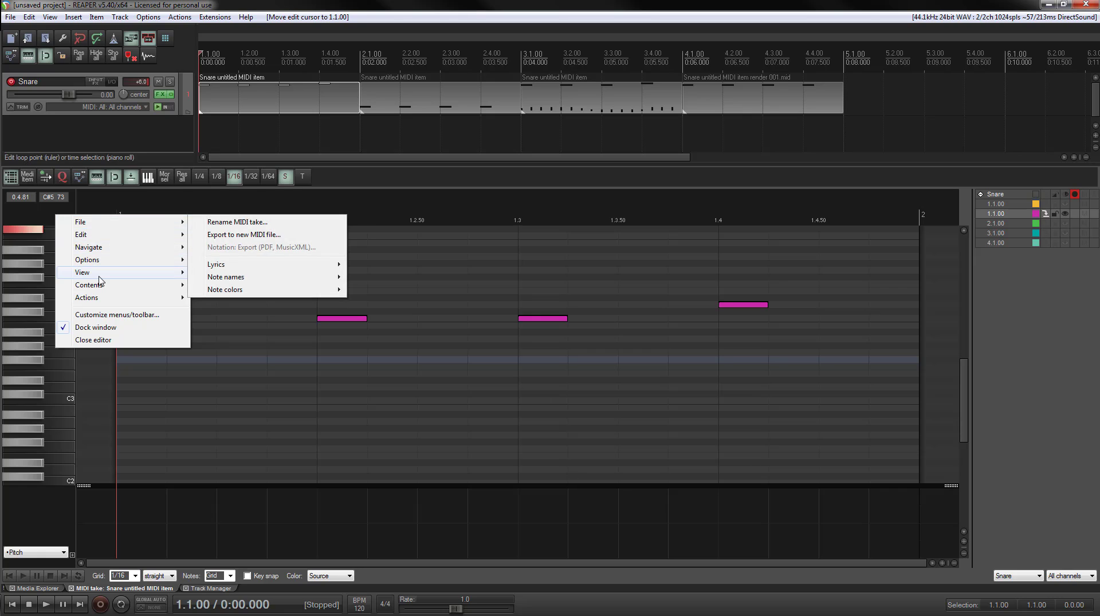
pyautogui.moveTo(99, 277)
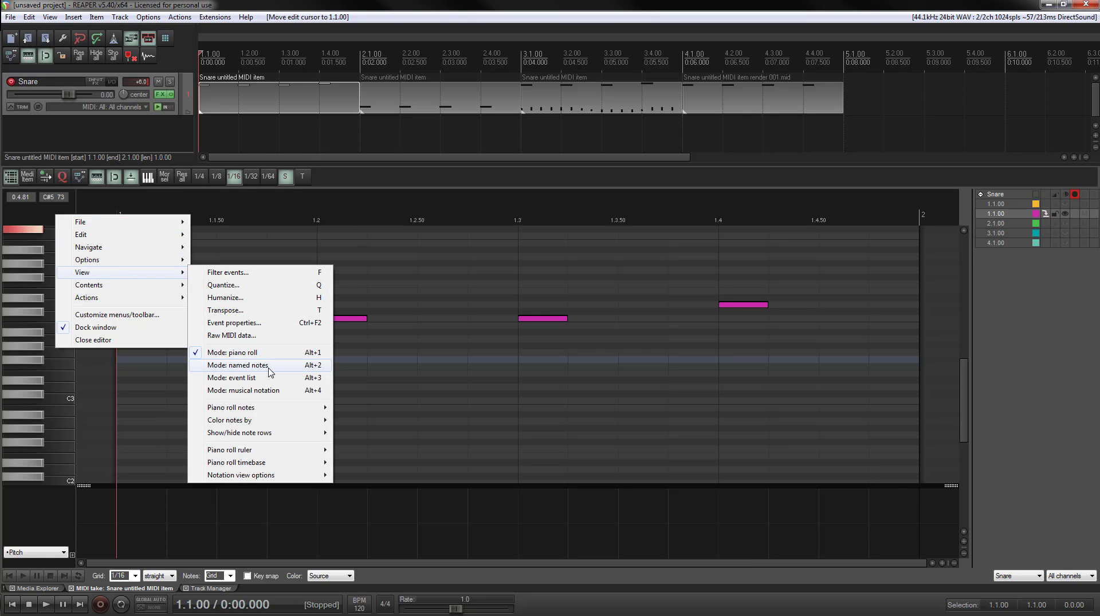
pyautogui.click(271, 372)
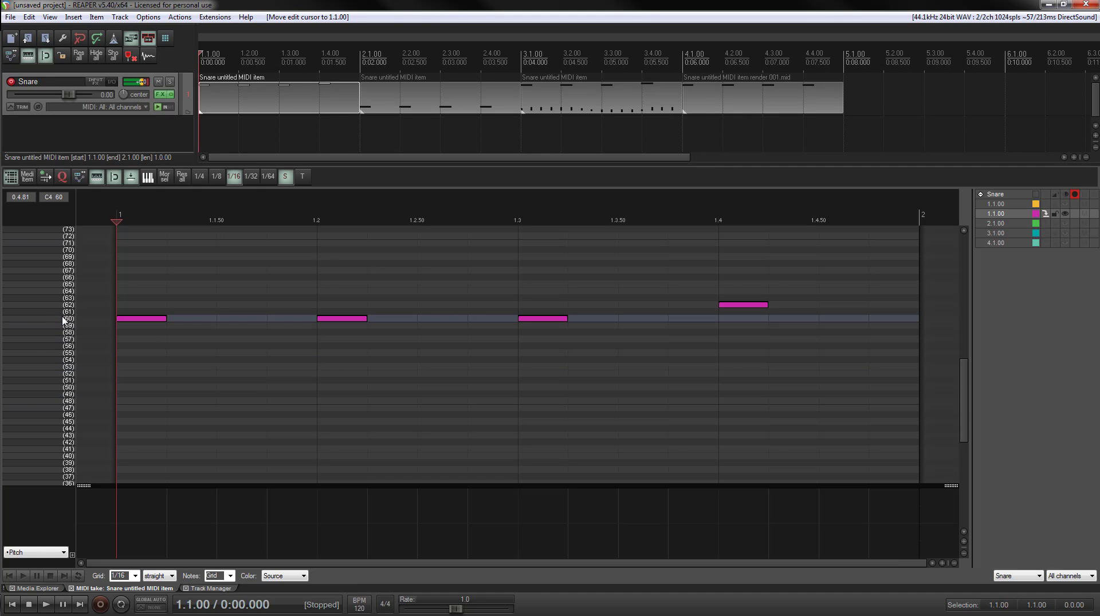
pyautogui.click(51, 322)
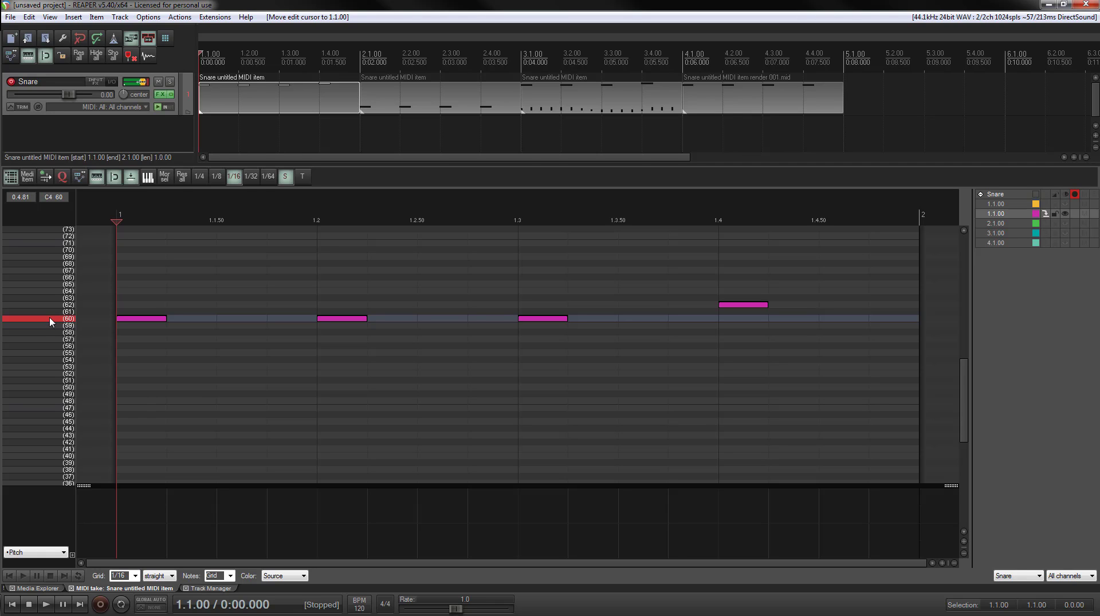
# Step: Show the Snare MIDI item at bar 2 in the editor and audition the note row its notes use, 36
pyautogui.click(400, 97)
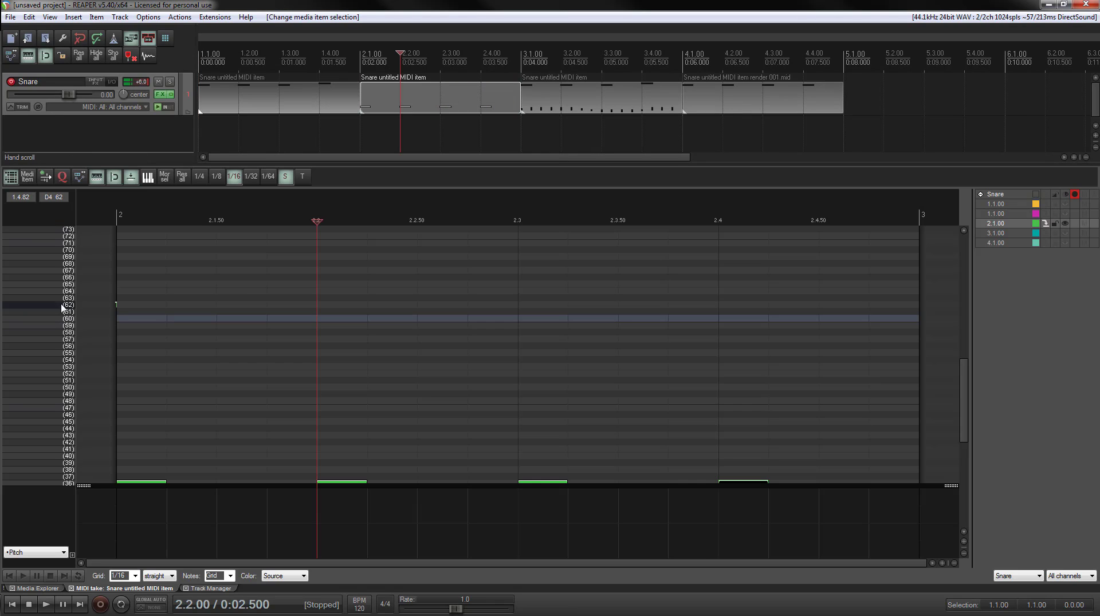
pyautogui.scroll(-2, 62, 314)
pyautogui.click(65, 416)
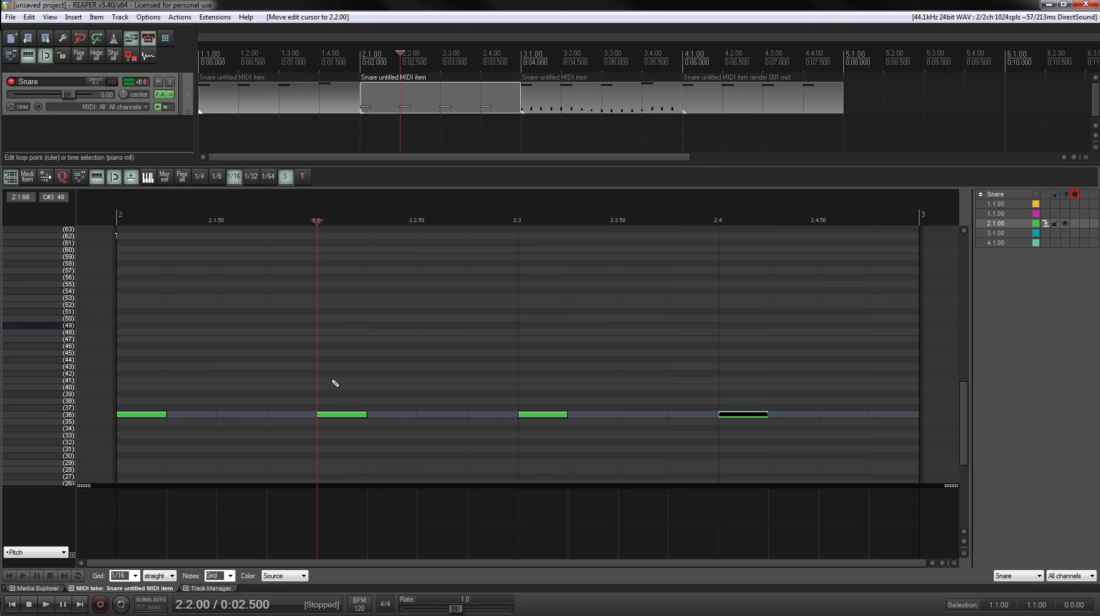
# Step: Select all four notes of the bar 2 item and transpose them up to note 59
pyautogui.moveTo(141, 365); pyautogui.dragTo(842, 446)
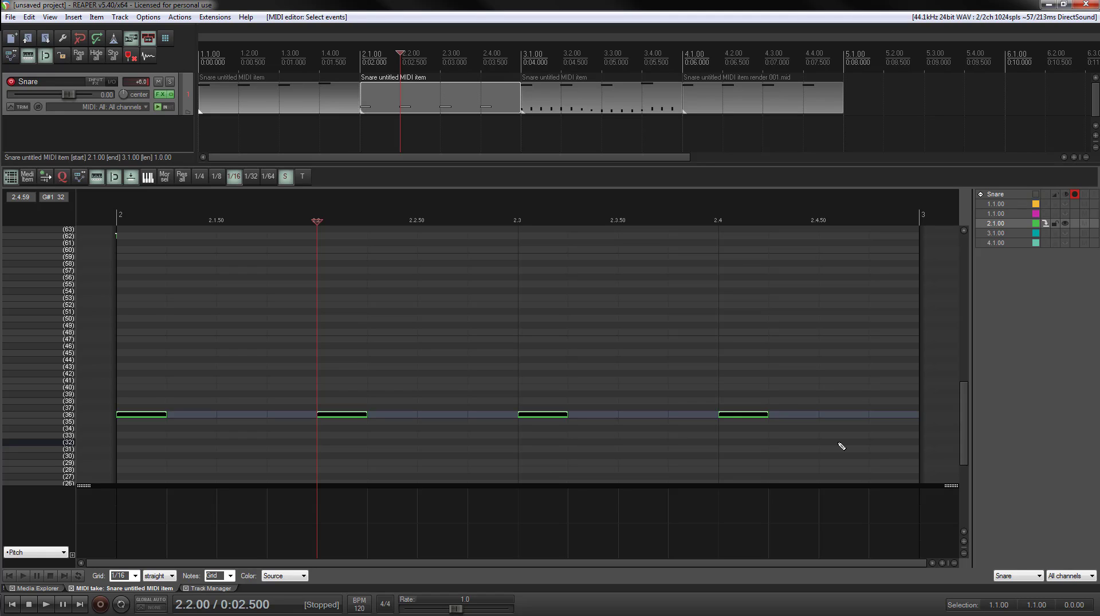
pyautogui.press('Up')
pyautogui.press('Up')
pyautogui.press('Up')
pyautogui.press('Up')
pyautogui.press('Up')
pyautogui.press('Up')
pyautogui.press('Up')
pyautogui.press('Up')
pyautogui.press('Up')
pyautogui.press('Up')
pyautogui.press('Up')
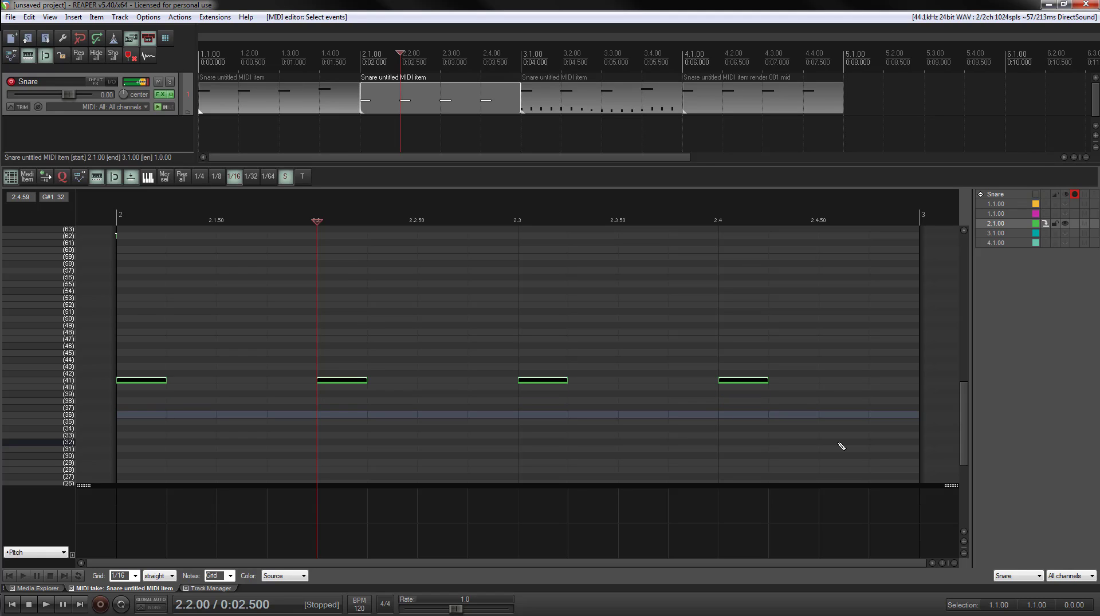
pyautogui.press('Up')
pyautogui.press('Up')
pyautogui.press('Up')
pyautogui.press('Up')
pyautogui.press('Up')
pyautogui.press('Up')
pyautogui.press('Up')
pyautogui.press('Up')
pyautogui.press('Up')
pyautogui.press('Up')
pyautogui.press('Up')
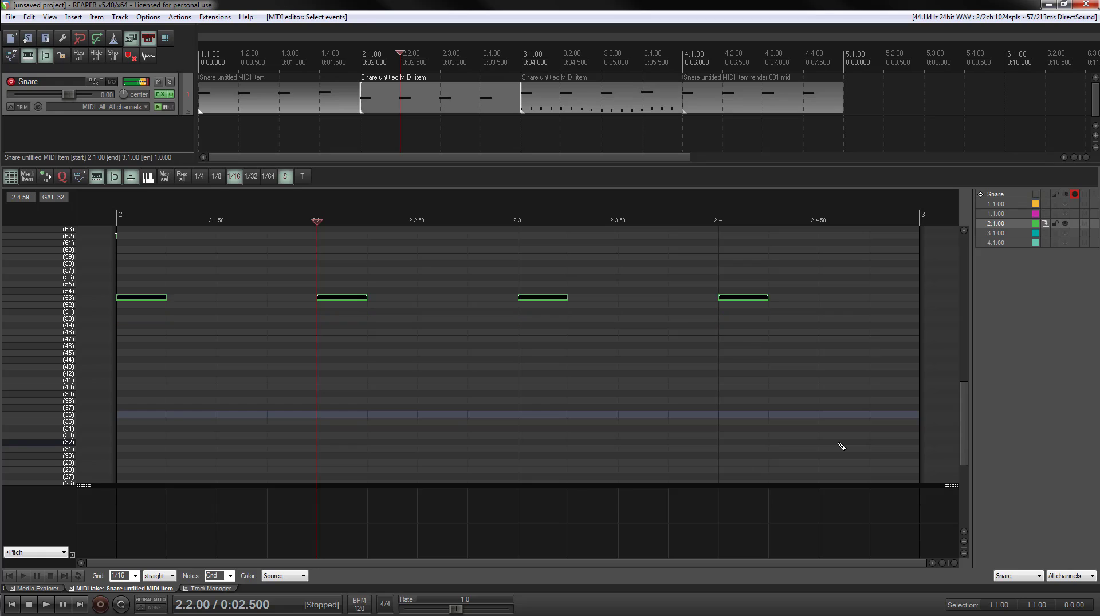
pyautogui.press('Up')
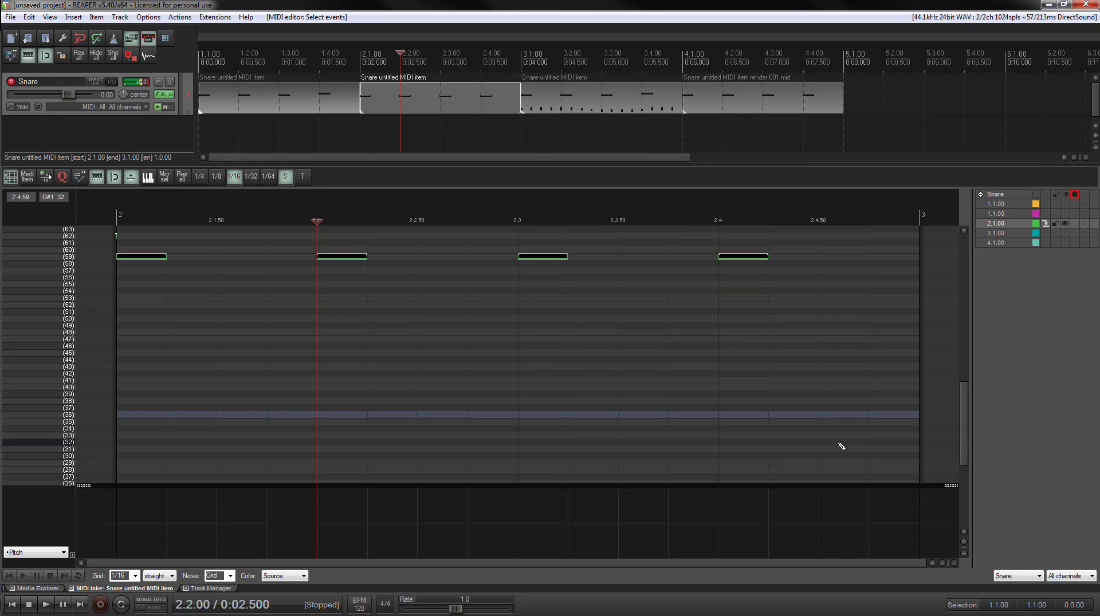
# Step: Audition notes 60 and 59, reselect the four notes on row 59 and raise them one semitone to note 60
pyautogui.click(34, 252)
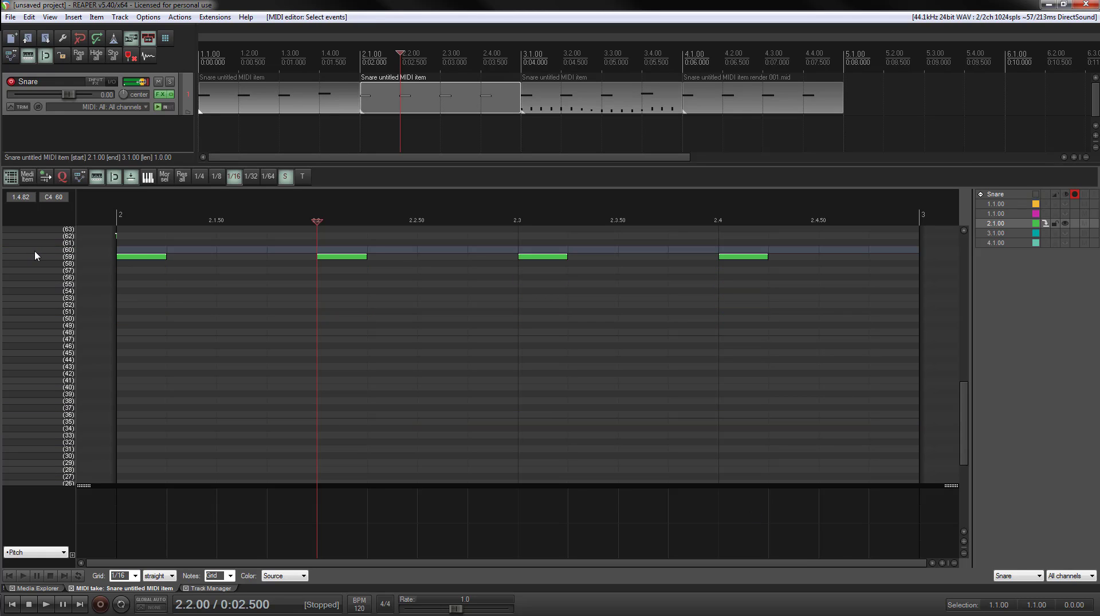
pyautogui.click(50, 257)
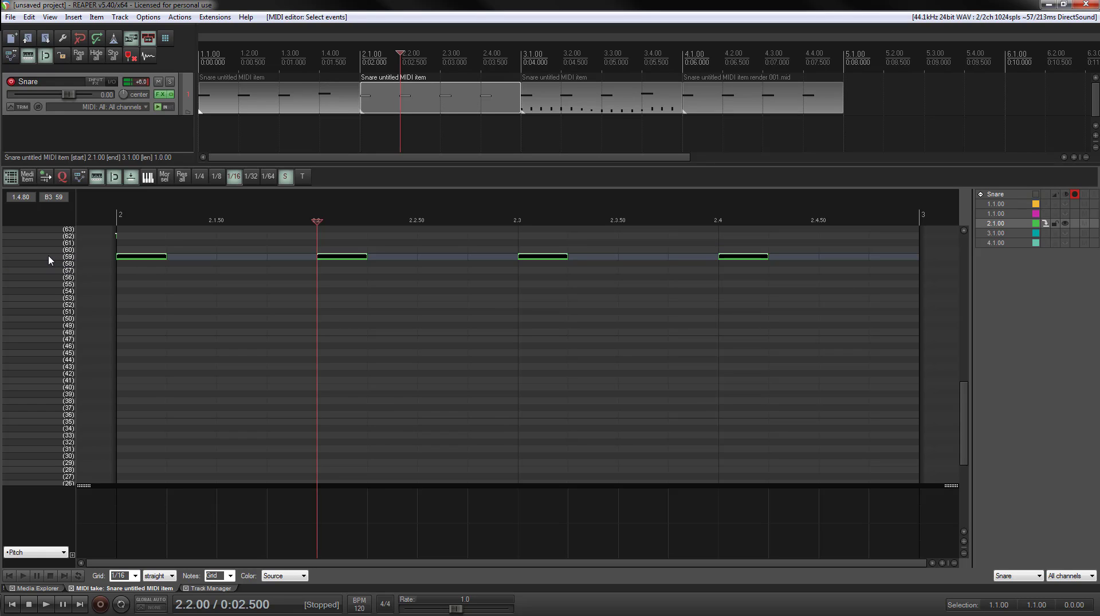
pyautogui.press('Up')
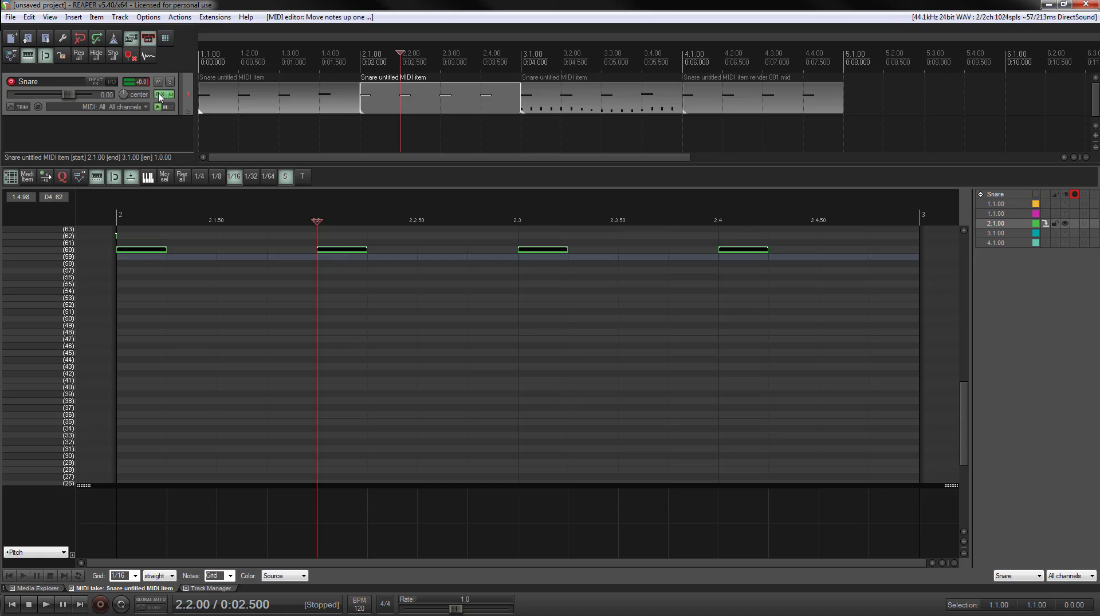
# Step: Open the Snare track's ReaSamplOmatic5000 and briefly play the bar 2 item in Sample (Ignores MIDI note) mode
pyautogui.click(161, 94)
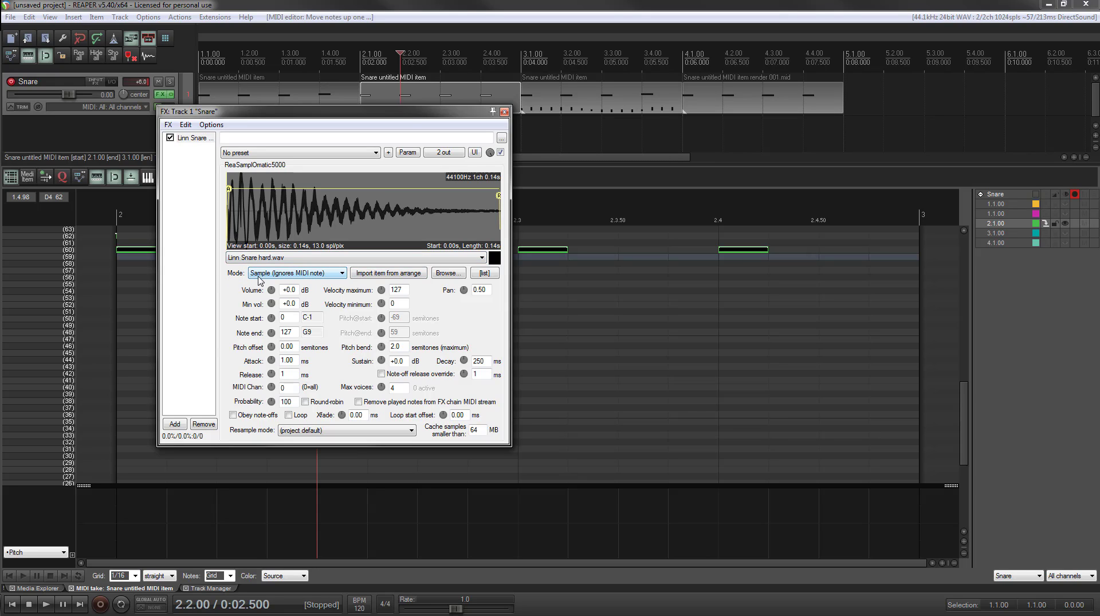
pyautogui.moveTo(356, 117); pyautogui.dragTo(385, 164)
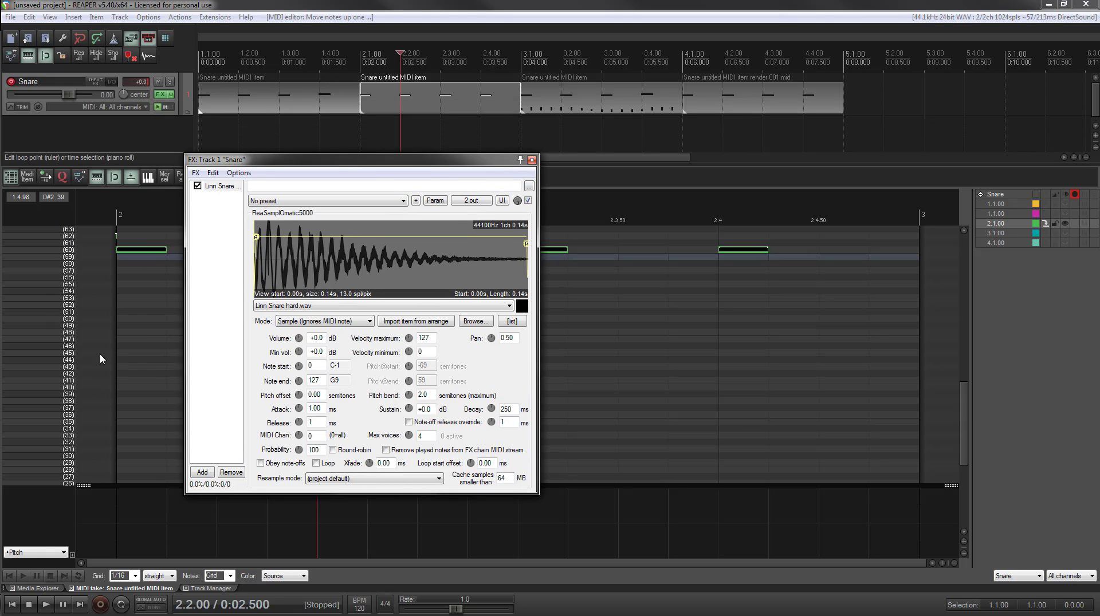
pyautogui.press('space')
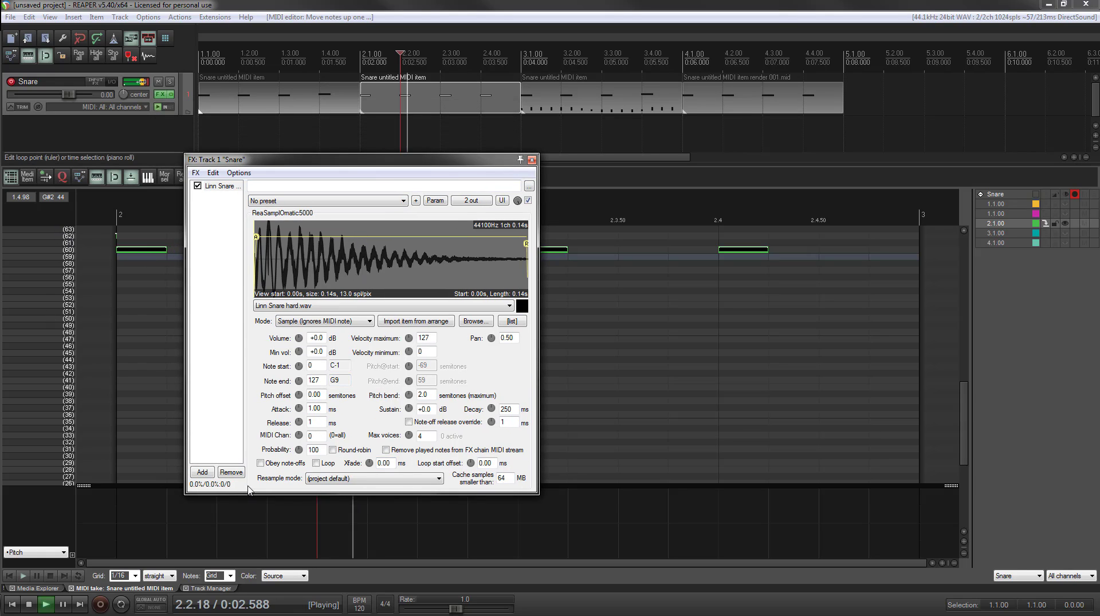
pyautogui.press('space')
# Step: Set the sampler's mode to Note (Semitone shifted) and play the bar 2 notes with it
pyautogui.click(335, 321)
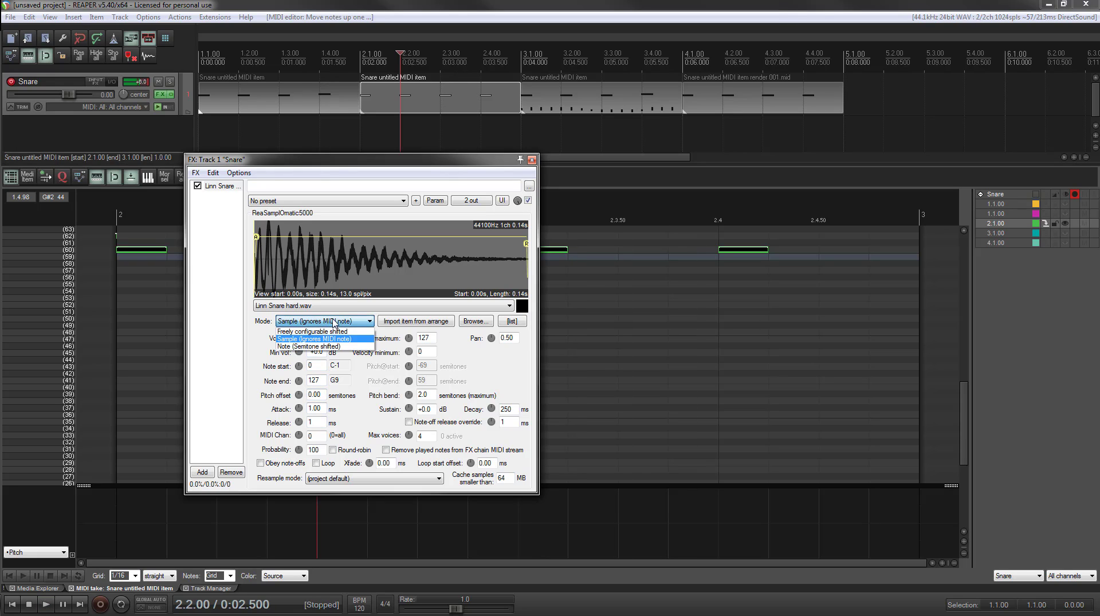
pyautogui.click(308, 348)
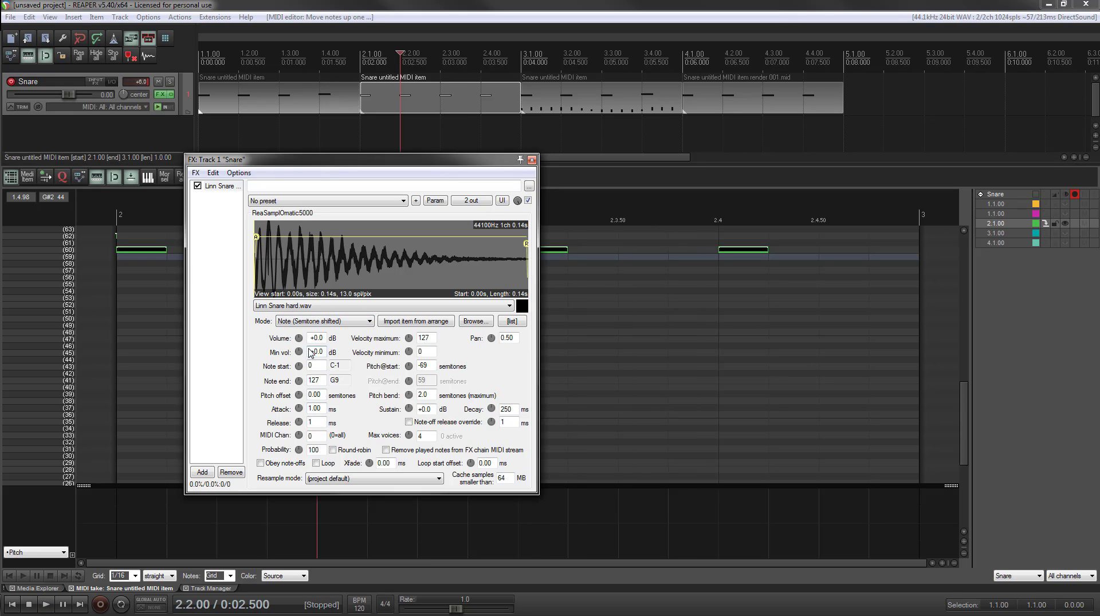
pyautogui.press('space')
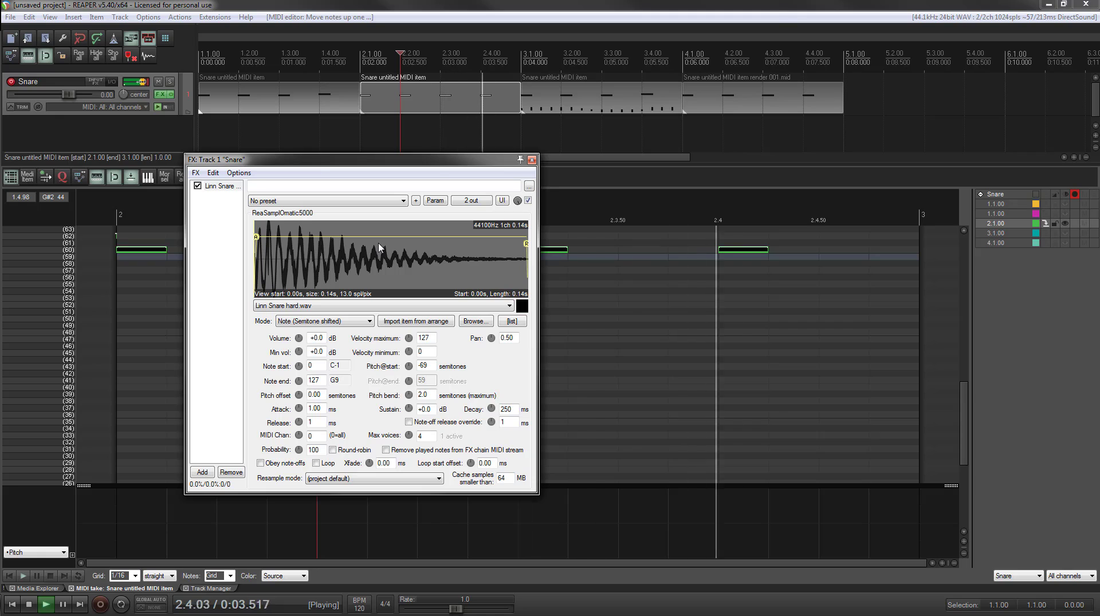
pyautogui.press('space')
# Step: Move the sampler window clear of the note names, select the notes on row 60 and transpose them down to note 40
pyautogui.moveTo(323, 163); pyautogui.dragTo(771, 205)
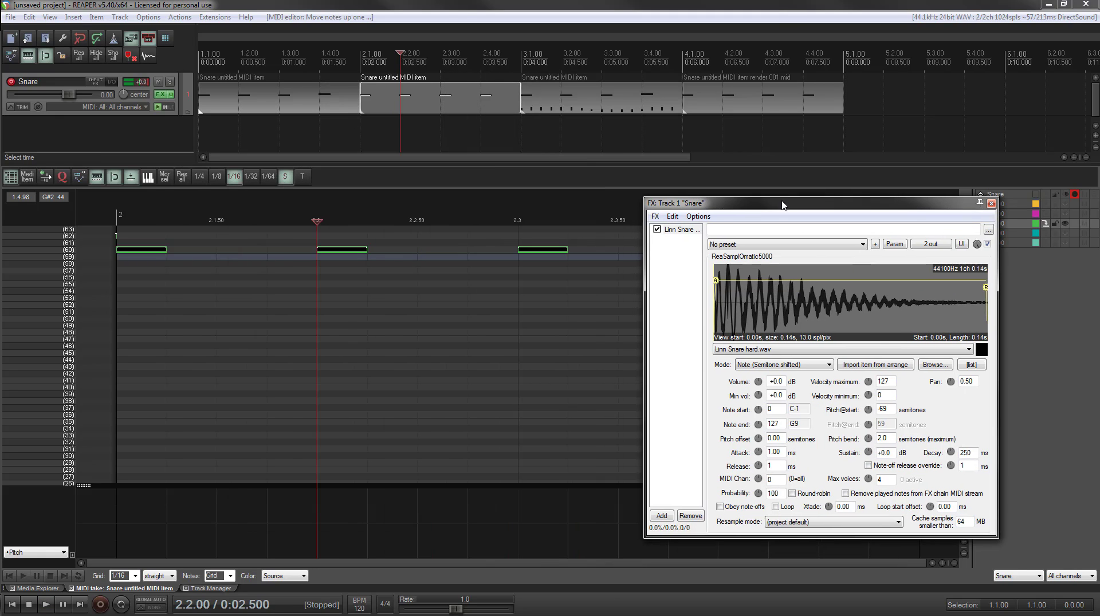
pyautogui.click(60, 250)
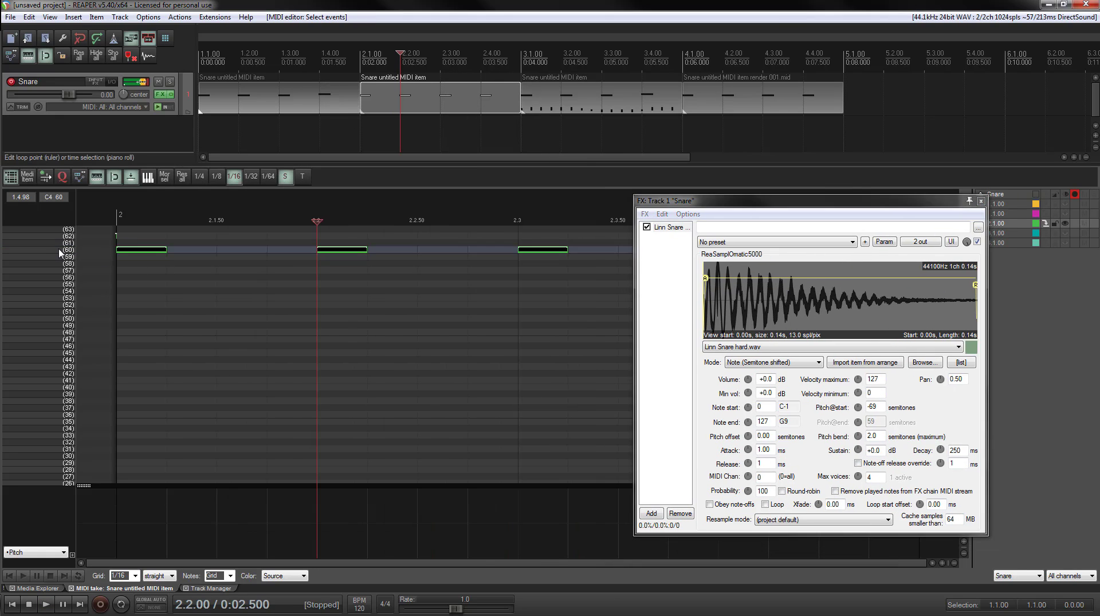
pyautogui.press('Down')
pyautogui.press('Down')
pyautogui.press('Down')
pyautogui.press('Down')
pyautogui.press('Down')
pyautogui.press('Down')
pyautogui.press('Down')
pyautogui.press('Down')
pyautogui.press('Down')
pyautogui.press('Down')
pyautogui.press('Down')
pyautogui.press('Down')
pyautogui.press('Down')
pyautogui.press('Down')
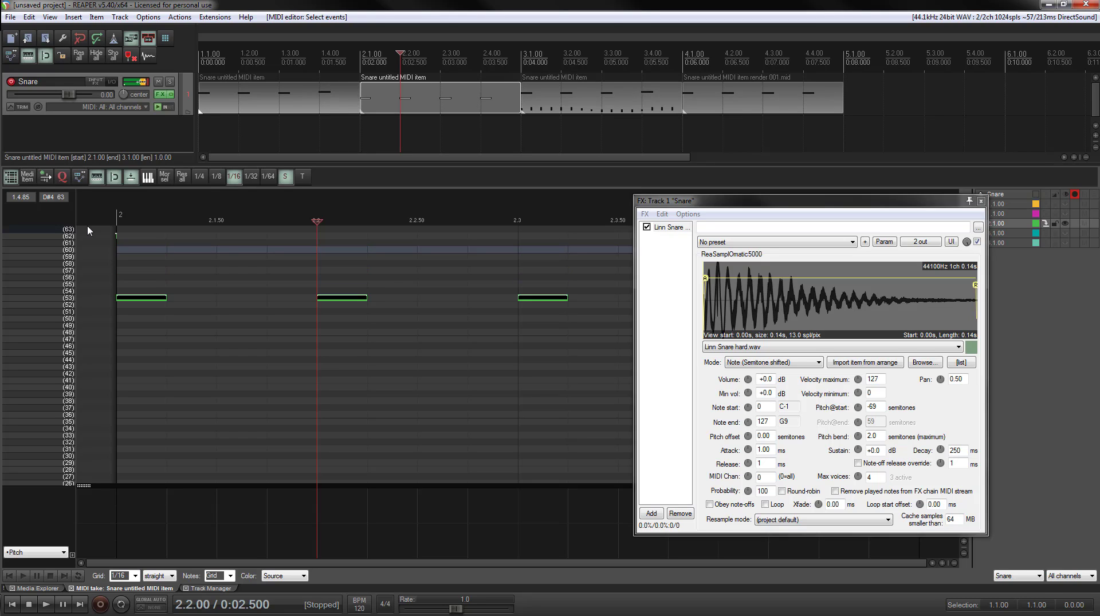
pyautogui.press('Down')
pyautogui.press('Down')
pyautogui.press('Down')
pyautogui.press('Down')
pyautogui.press('Down')
pyautogui.press('Down')
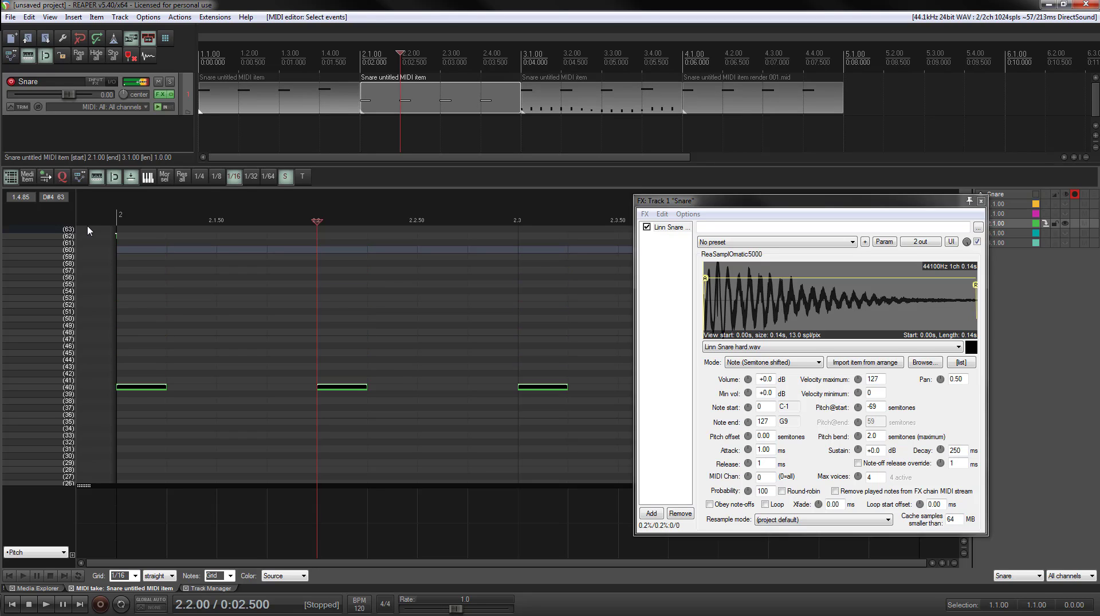
# Step: Transpose the bar 2 item's selected notes up from row 40 to note 68
pyautogui.press('Up')
pyautogui.press('Up')
pyautogui.press('Up')
pyautogui.press('Up')
pyautogui.press('Up')
pyautogui.press('Up')
pyautogui.press('Up')
pyautogui.press('Up')
pyautogui.press('Up')
pyautogui.press('Up')
pyautogui.press('Up')
pyautogui.press('Up')
pyautogui.press('Up')
pyautogui.press('Up')
pyautogui.press('Up')
pyautogui.press('Up')
pyautogui.press('Up')
pyautogui.press('Up')
pyautogui.press('Up')
pyautogui.press('Up')
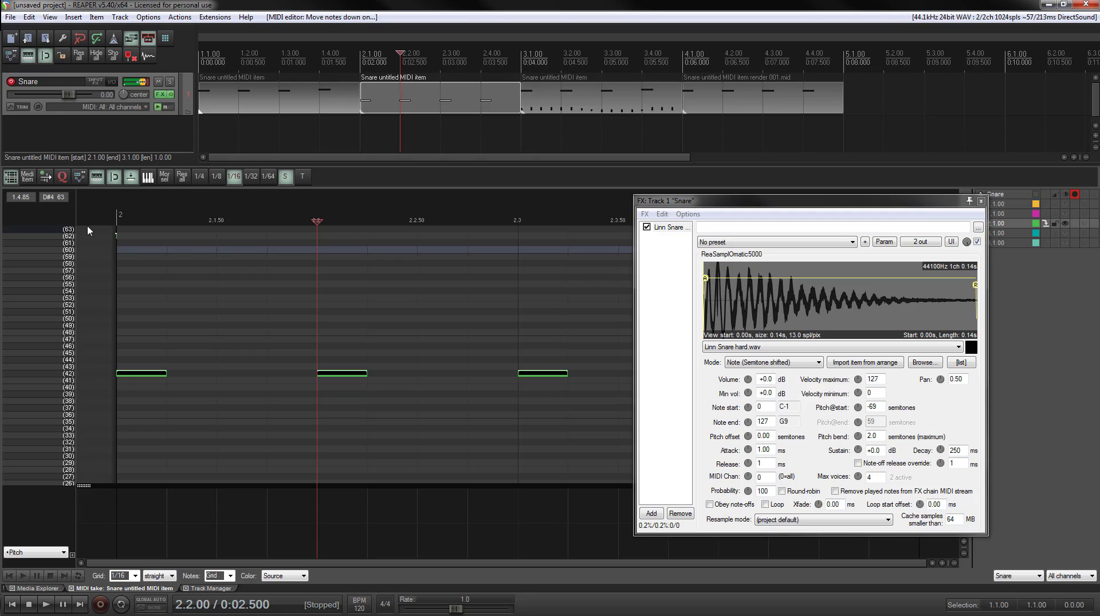
pyautogui.press('Up')
pyautogui.press('Up')
pyautogui.press('Up')
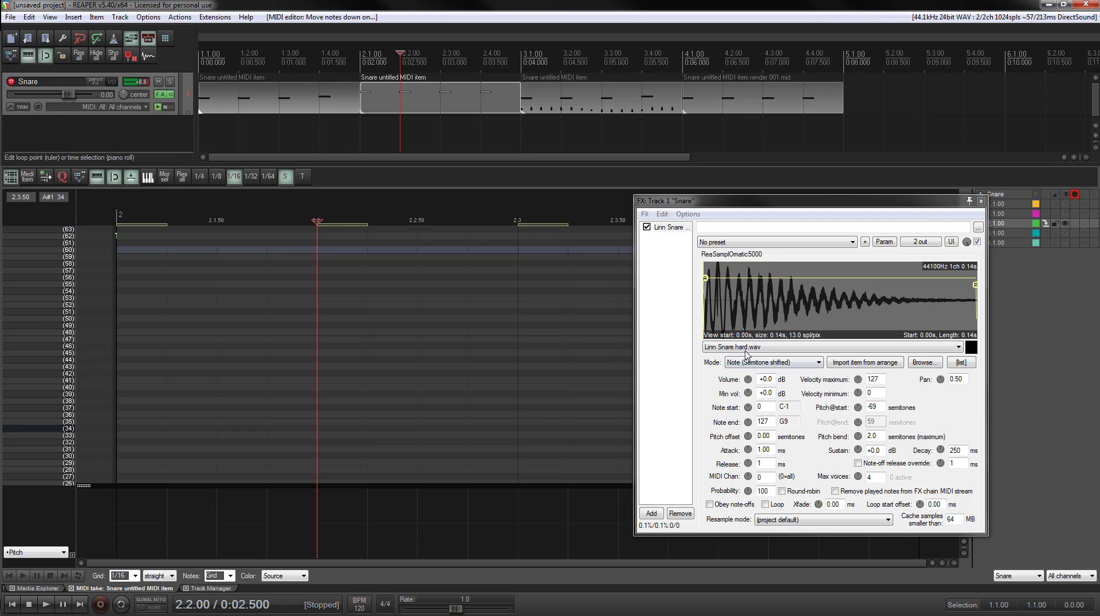
# Step: Set the sampler's mode back to Sample (Ignores MIDI note) and briefly play the bar 2 item
pyautogui.click(747, 363)
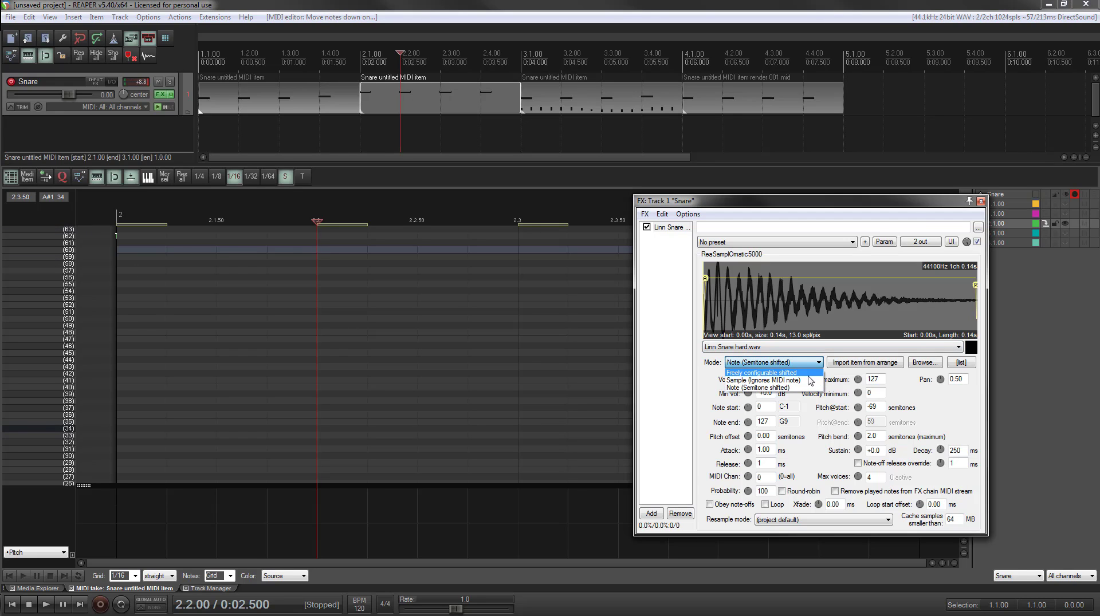
pyautogui.click(804, 381)
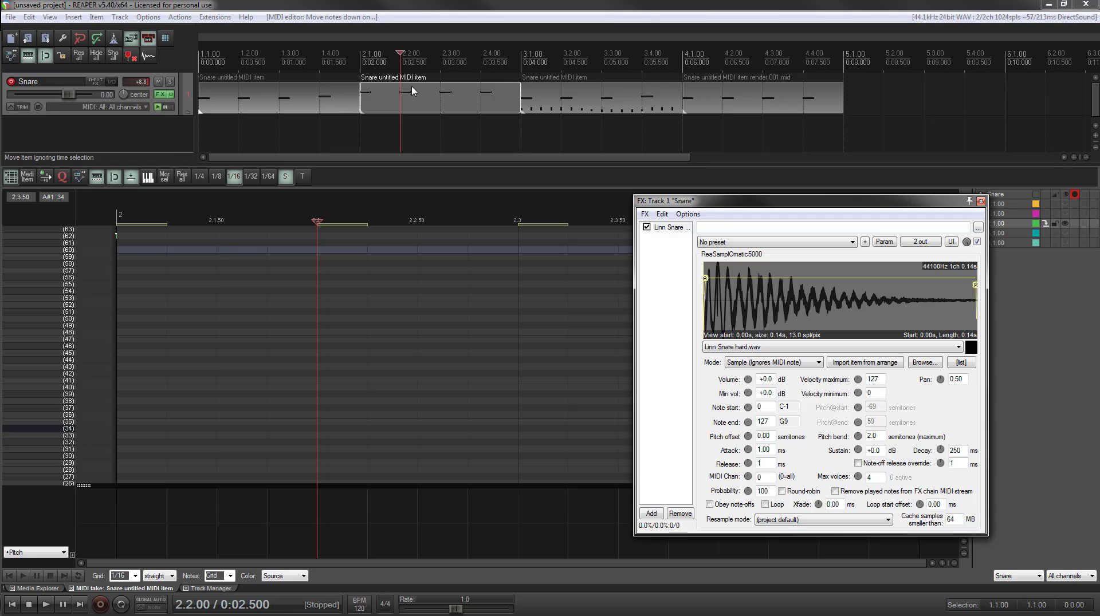
pyautogui.press('space')
pyautogui.press('space')
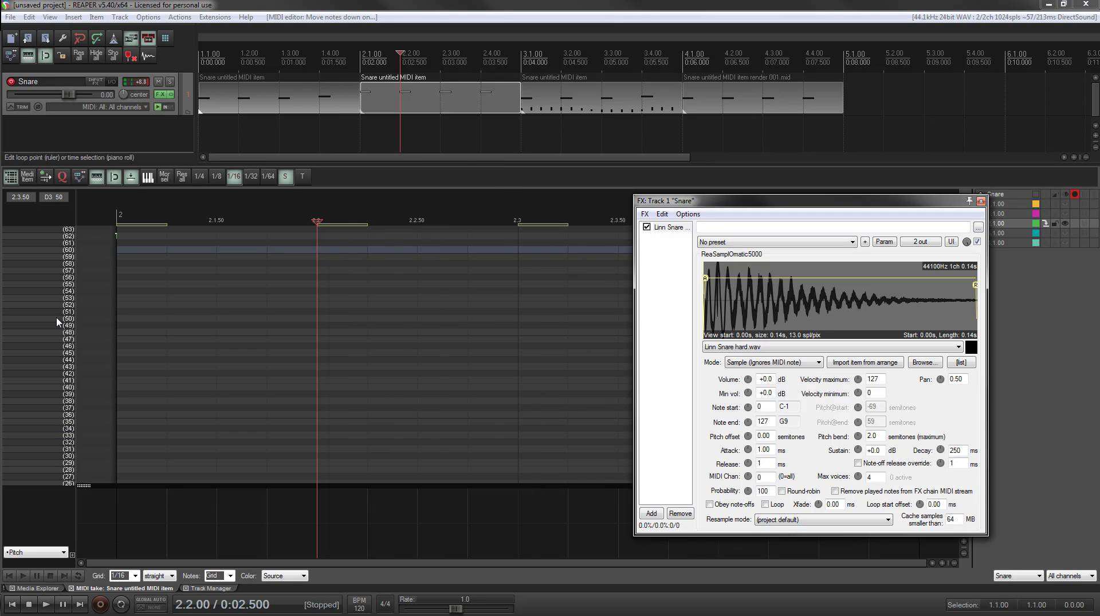
# Step: Transpose the bar 2 item's selected notes down from note 68 to row 60
pyautogui.scroll(4, 81, 298)
pyautogui.scroll(5, 51, 312)
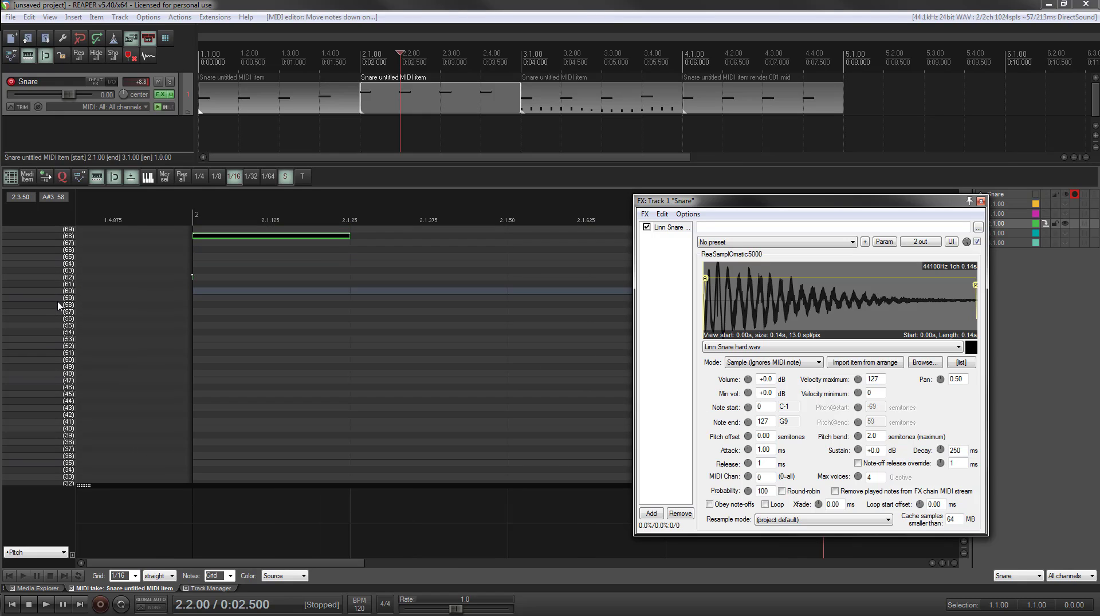
pyautogui.click(59, 299)
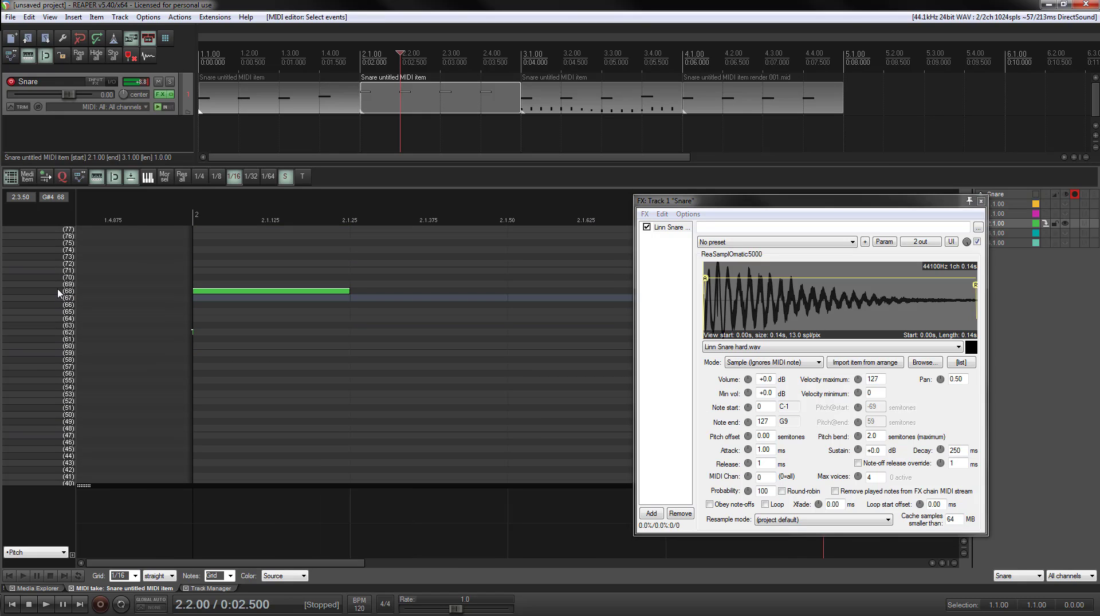
pyautogui.press('Down')
pyautogui.press('Down')
pyautogui.press('Down')
pyautogui.press('Down')
pyautogui.press('Down')
pyautogui.press('Down')
pyautogui.press('Down')
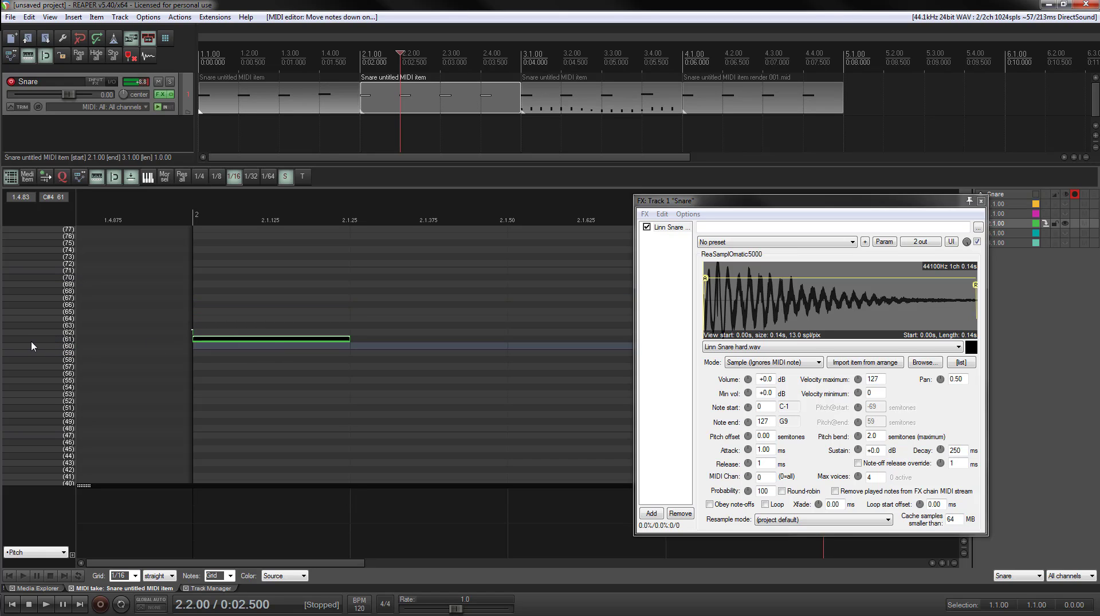
pyautogui.press('Down')
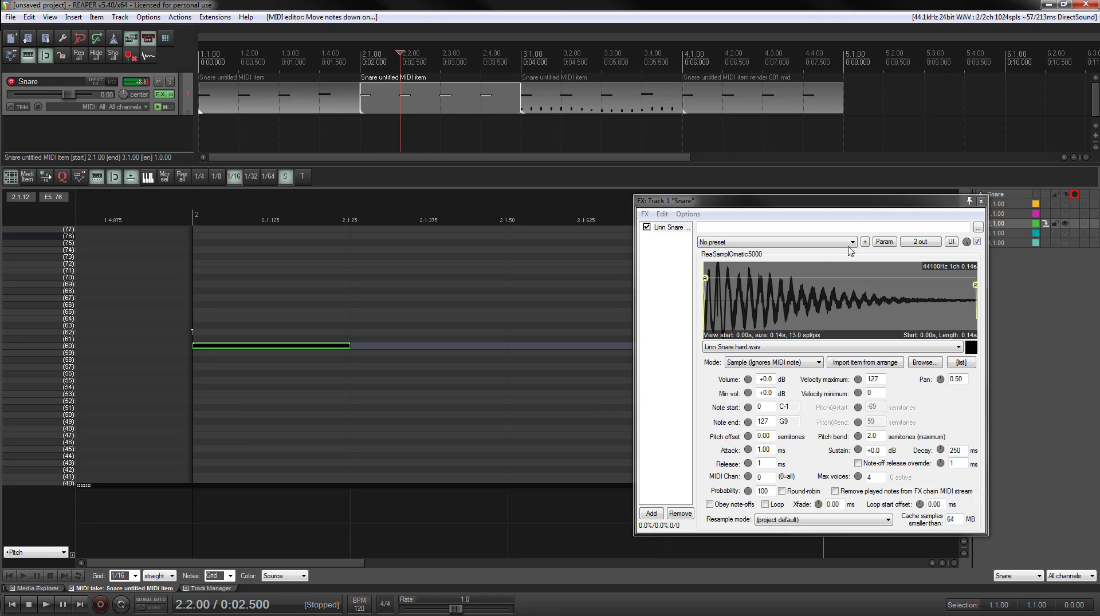
# Step: Deselect the bar 2 notes and close the sampler window so the piano roll is clear
pyautogui.moveTo(826, 201); pyautogui.dragTo(700, 456)
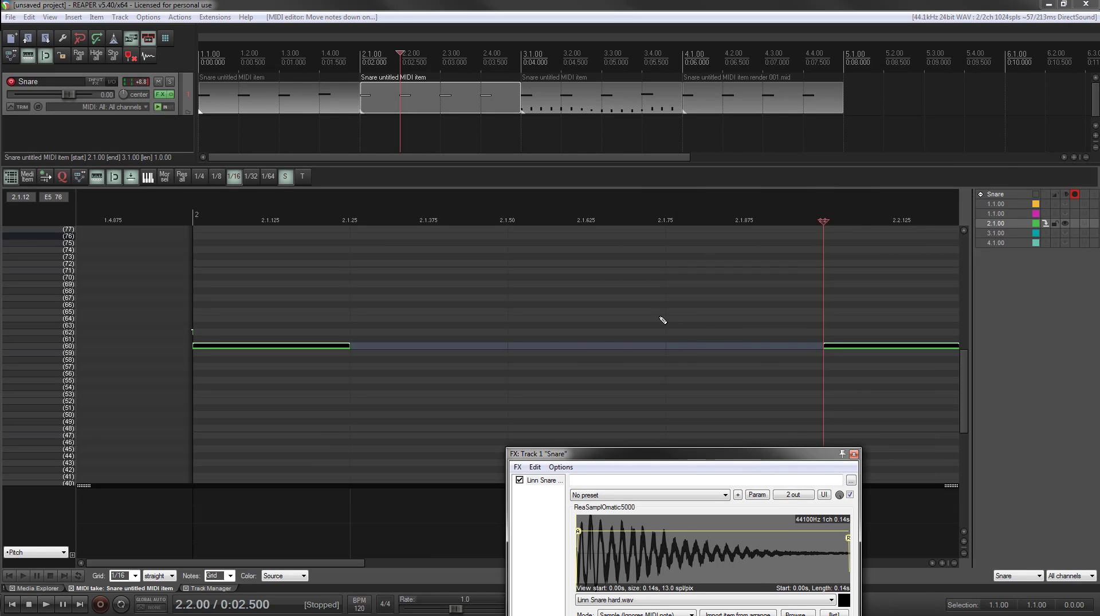
pyautogui.click(659, 317)
pyautogui.scroll(-5, 661, 322)
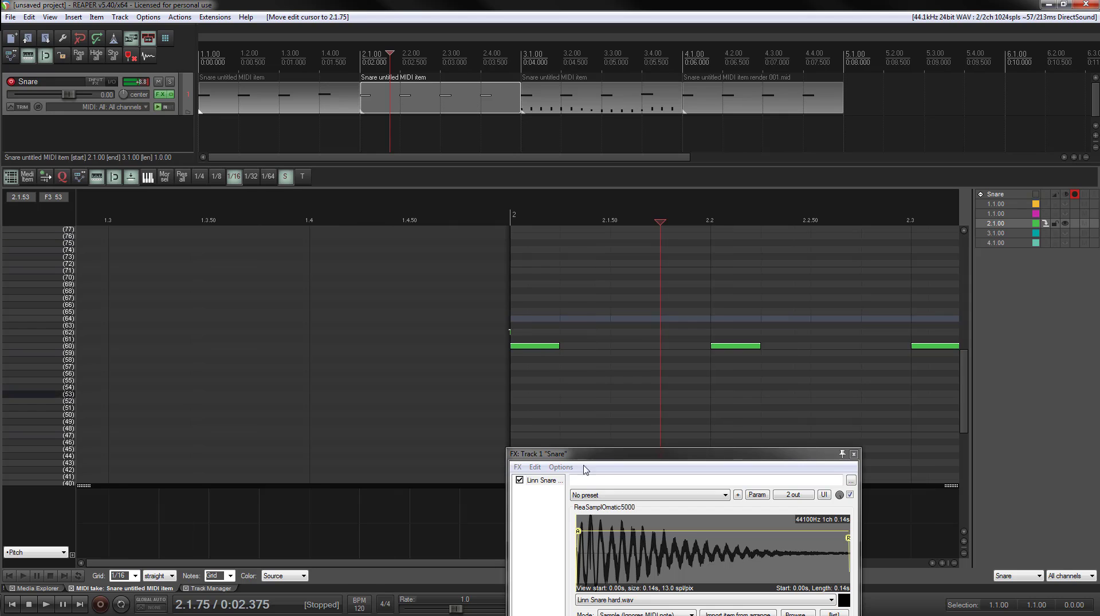
pyautogui.moveTo(590, 453); pyautogui.dragTo(189, 195)
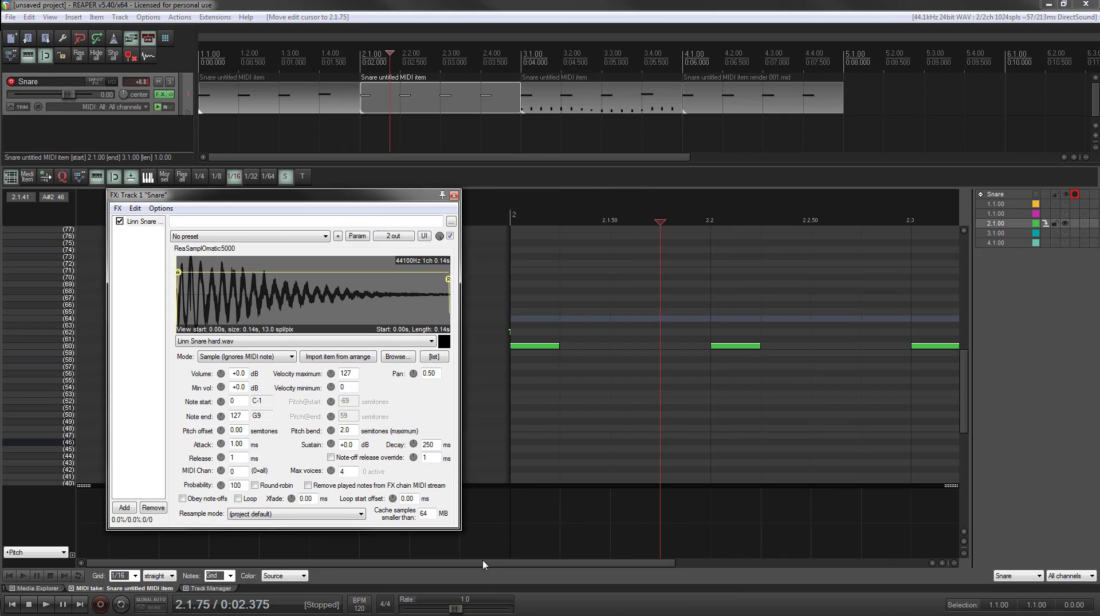
pyautogui.moveTo(479, 563); pyautogui.dragTo(511, 574)
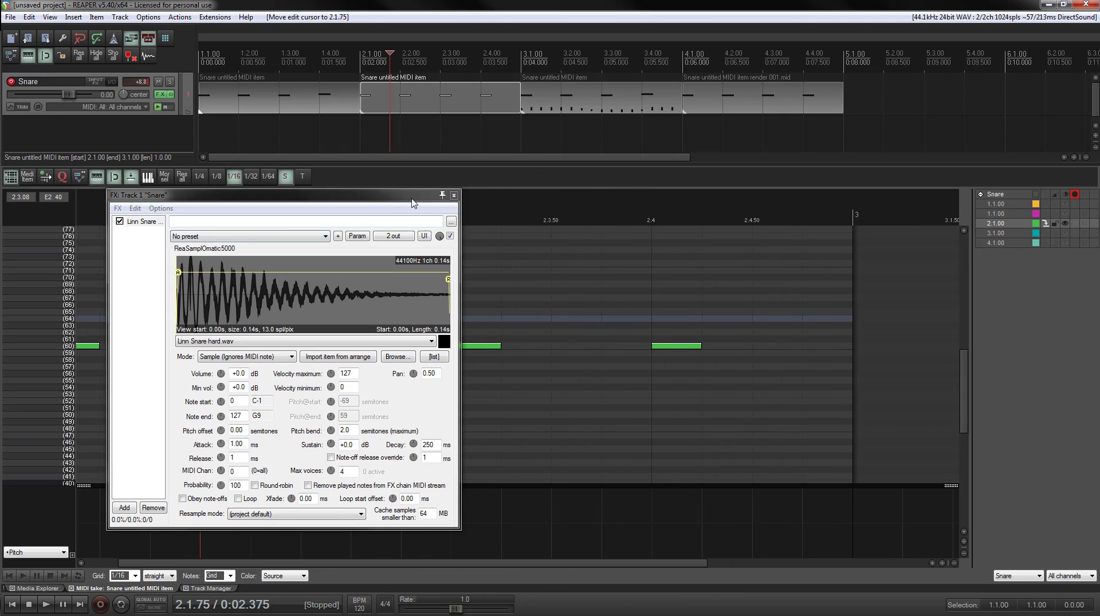
pyautogui.click(453, 197)
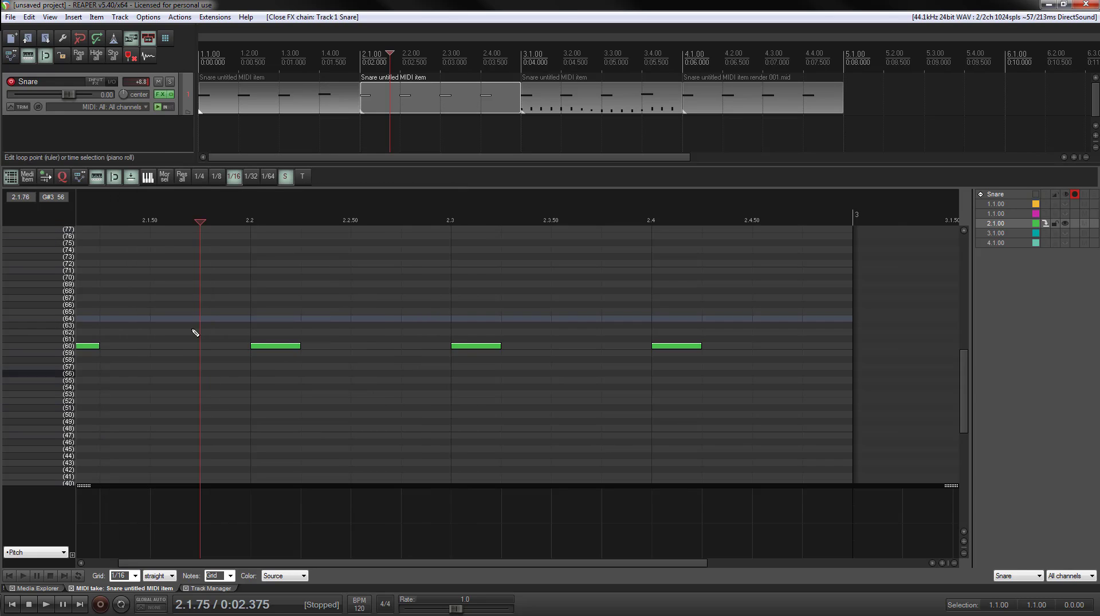
# Step: Set the MIDI editor grid to 1/2 and try moving the note at beat 2.2 with snap on
pyautogui.click(138, 575)
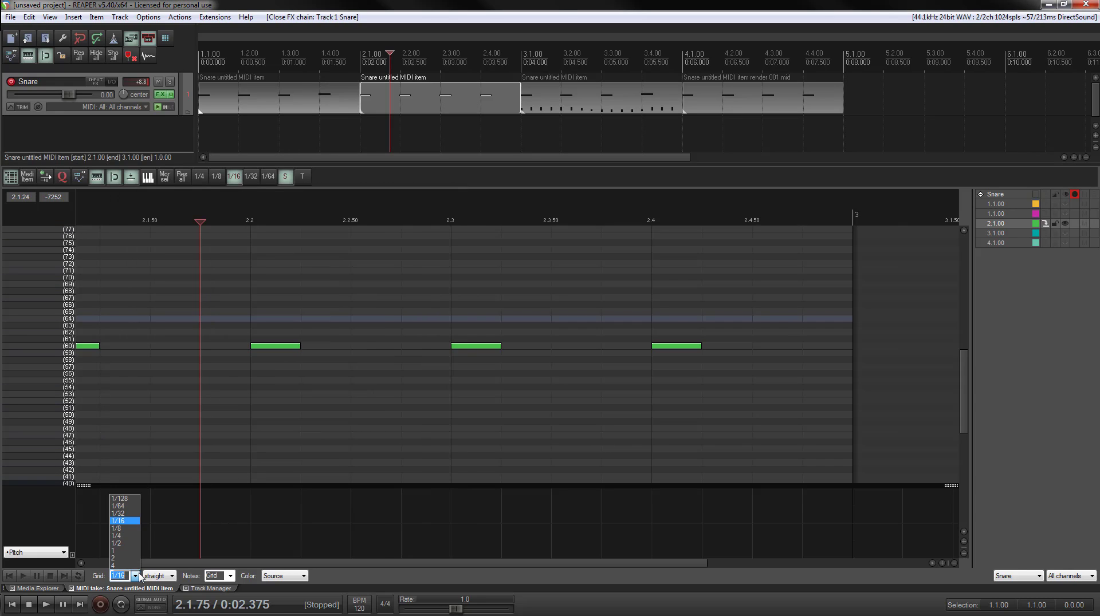
pyautogui.click(136, 543)
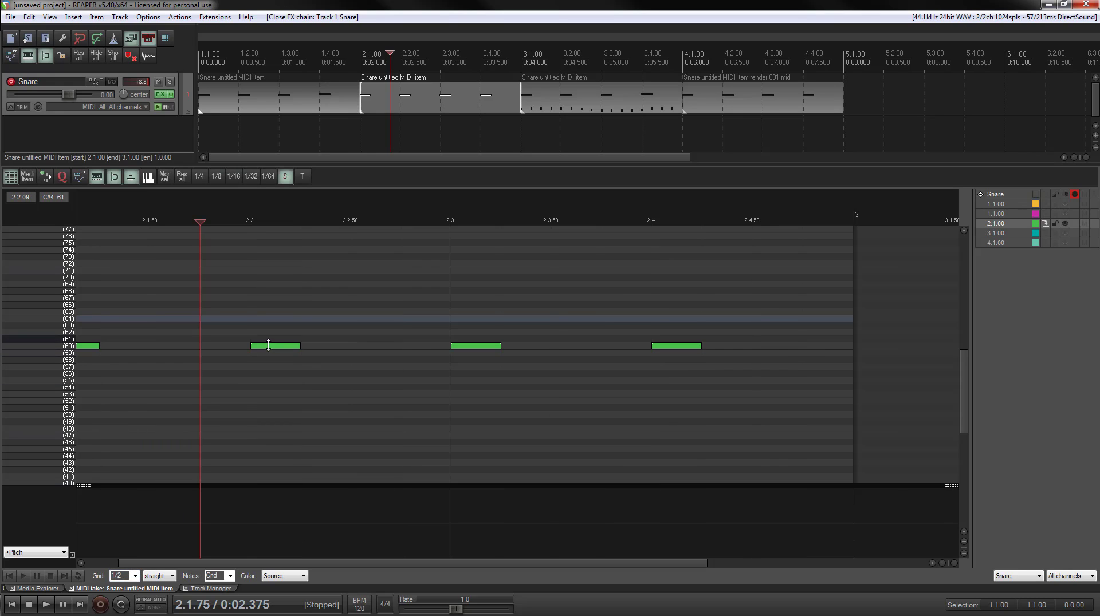
pyautogui.moveTo(260, 337); pyautogui.dragTo(287, 345)
pyautogui.click(292, 346)
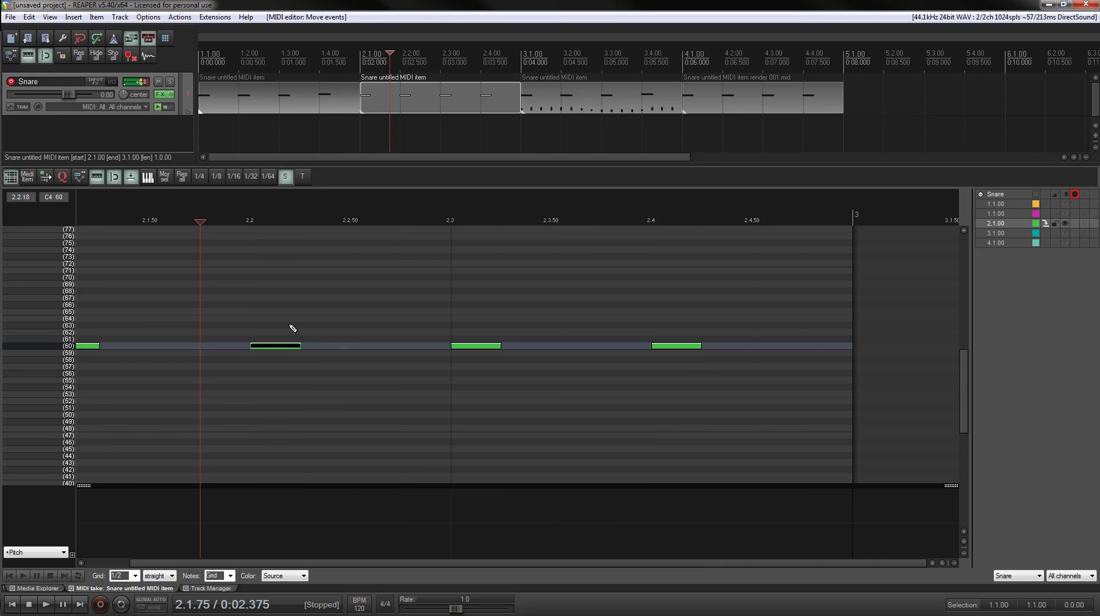
# Step: Turn off snap to grid and move the beat 2.2 note slightly earlier, down to row 59
pyautogui.click(46, 56)
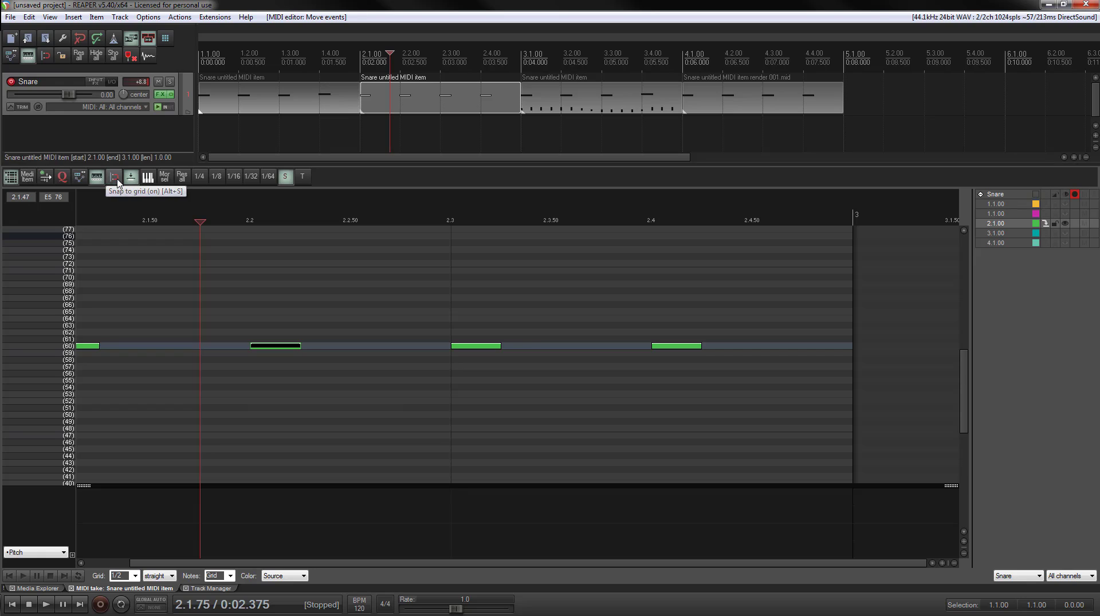
pyautogui.moveTo(264, 347); pyautogui.dragTo(227, 354)
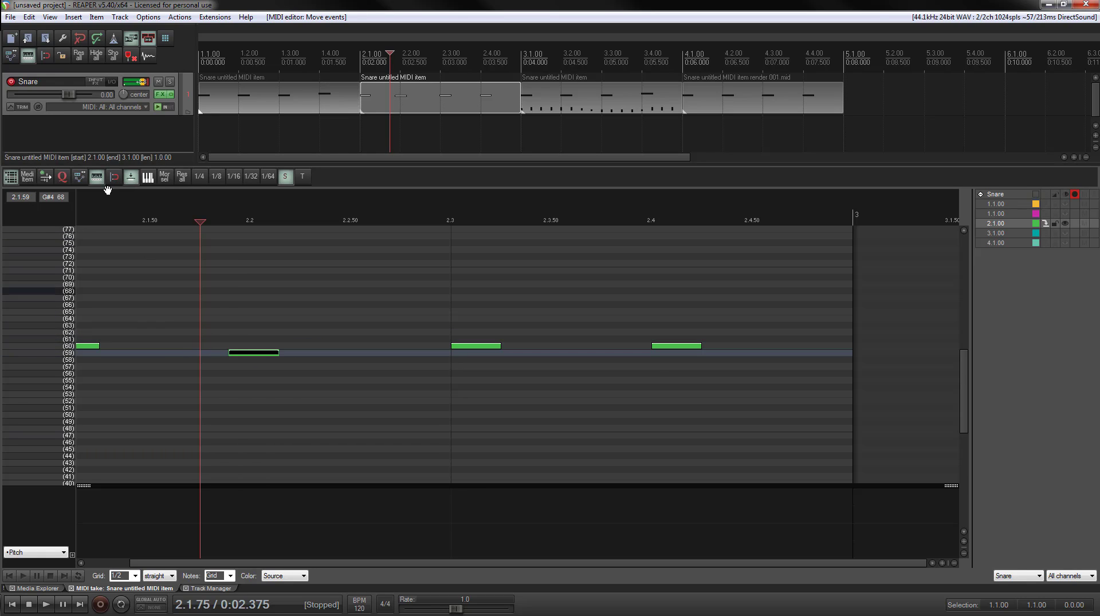
# Step: Set the grid to 1/8, turn snap back on and move the row 59 note onto beat 2.2
pyautogui.click(136, 576)
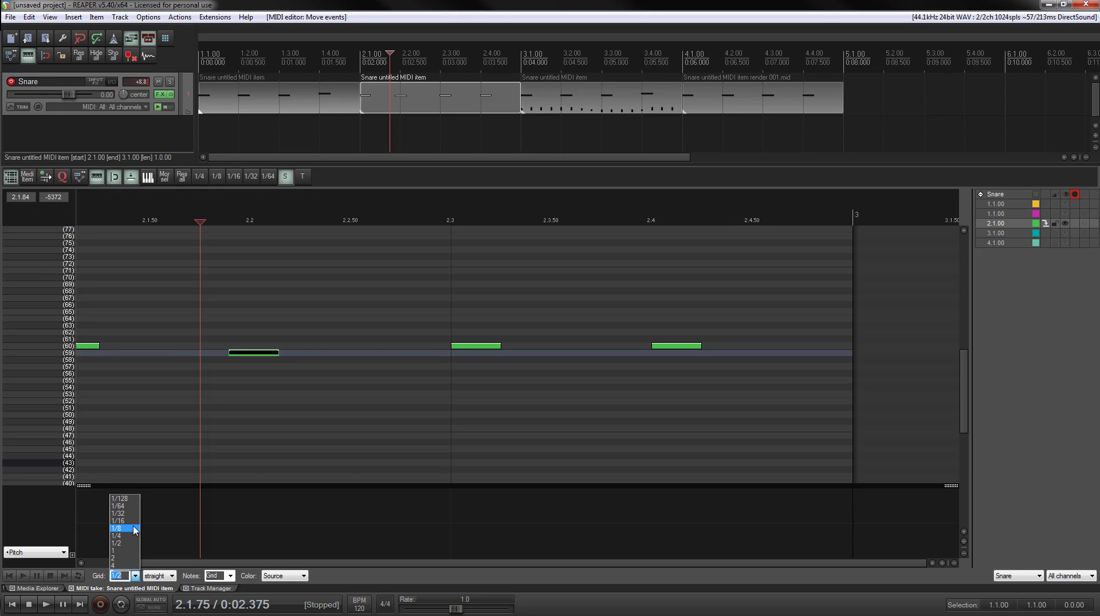
pyautogui.click(134, 529)
pyautogui.moveTo(246, 359); pyautogui.dragTo(267, 355)
pyautogui.press('Delete')
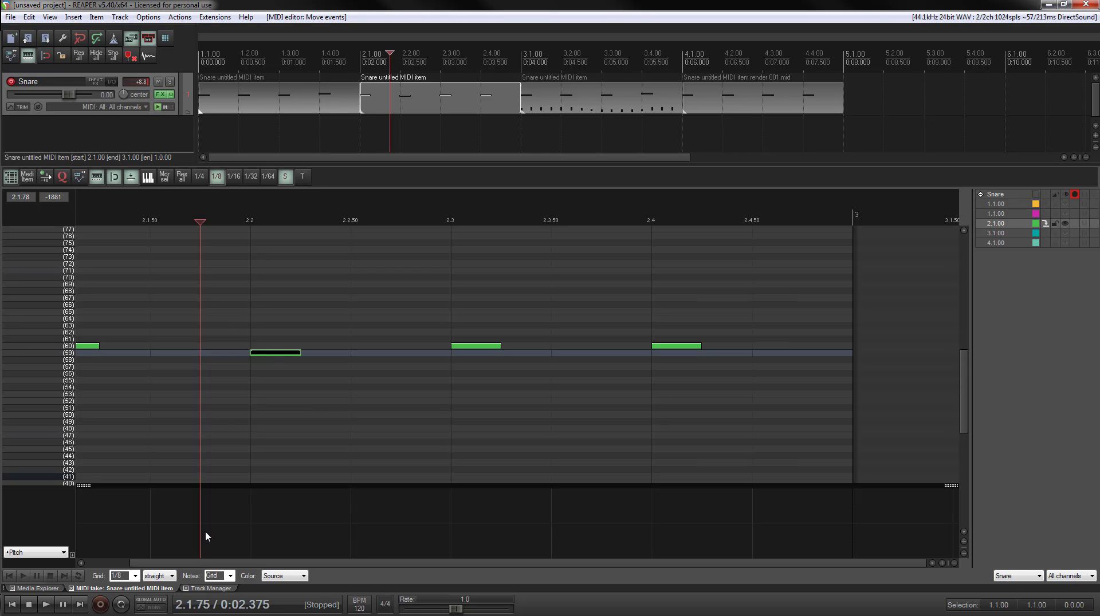
# Step: Show the bar 3 item in the MIDI editor with an enlarged Pitch lane and look through the available lane types
pyautogui.click(572, 99)
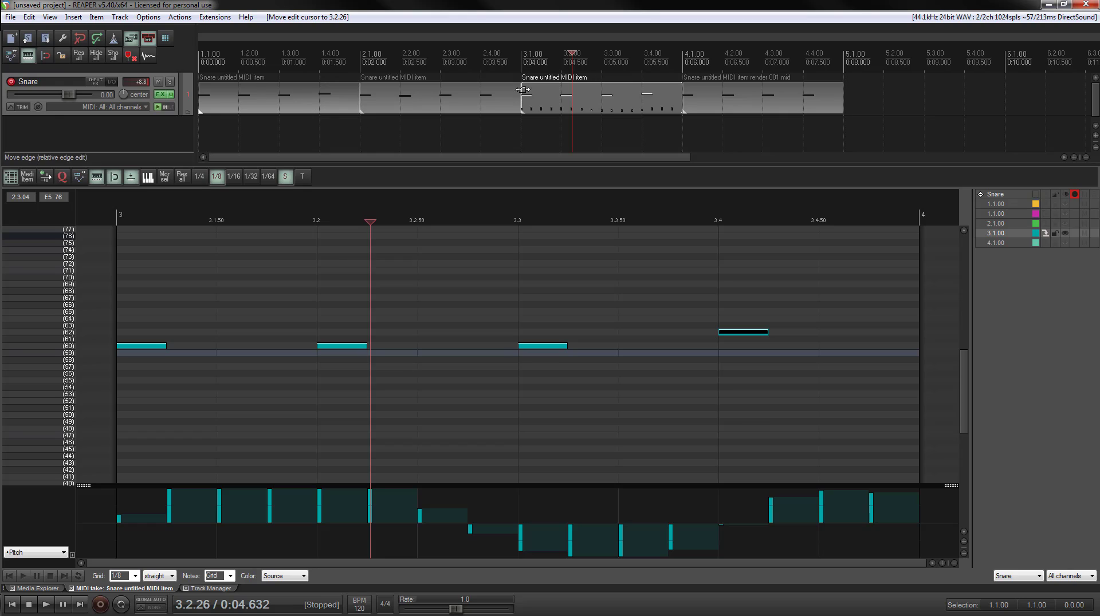
pyautogui.click(564, 101)
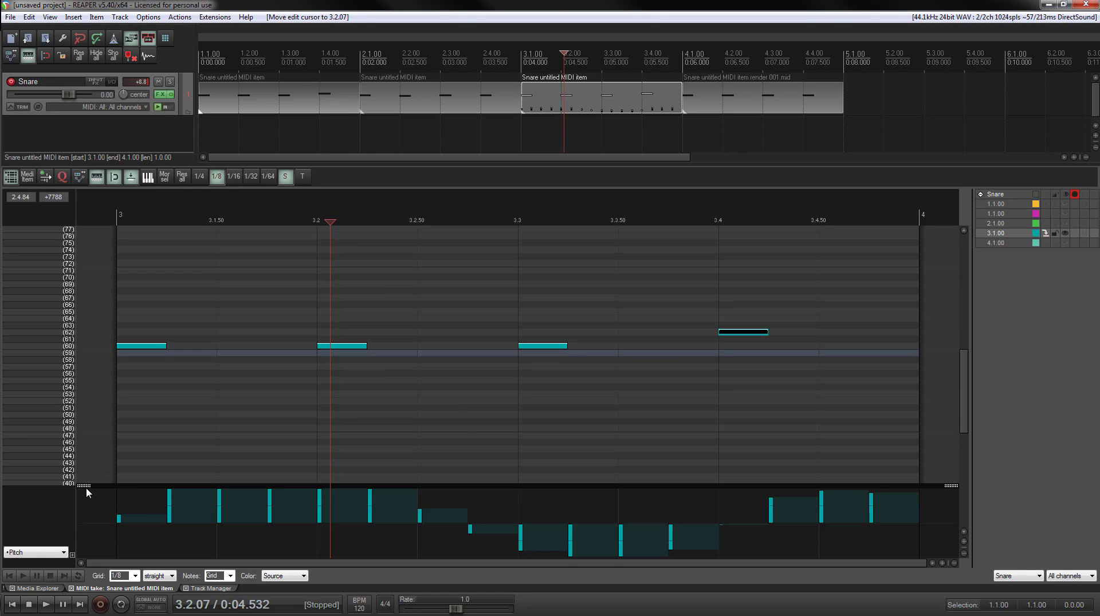
pyautogui.moveTo(84, 486); pyautogui.dragTo(85, 421)
pyautogui.click(63, 552)
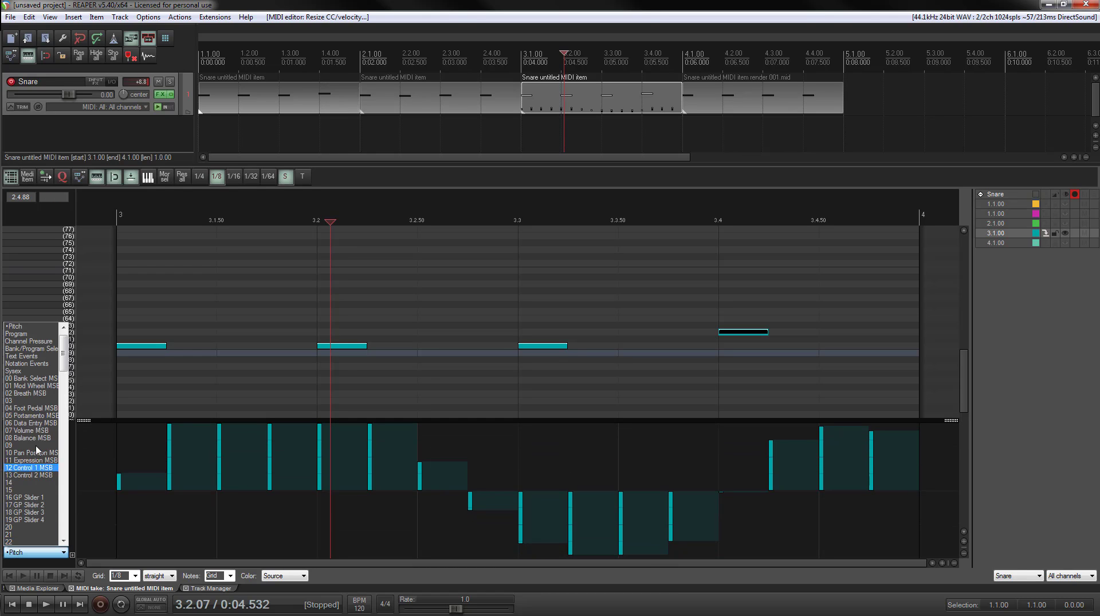
pyautogui.scroll(2, 64, 365)
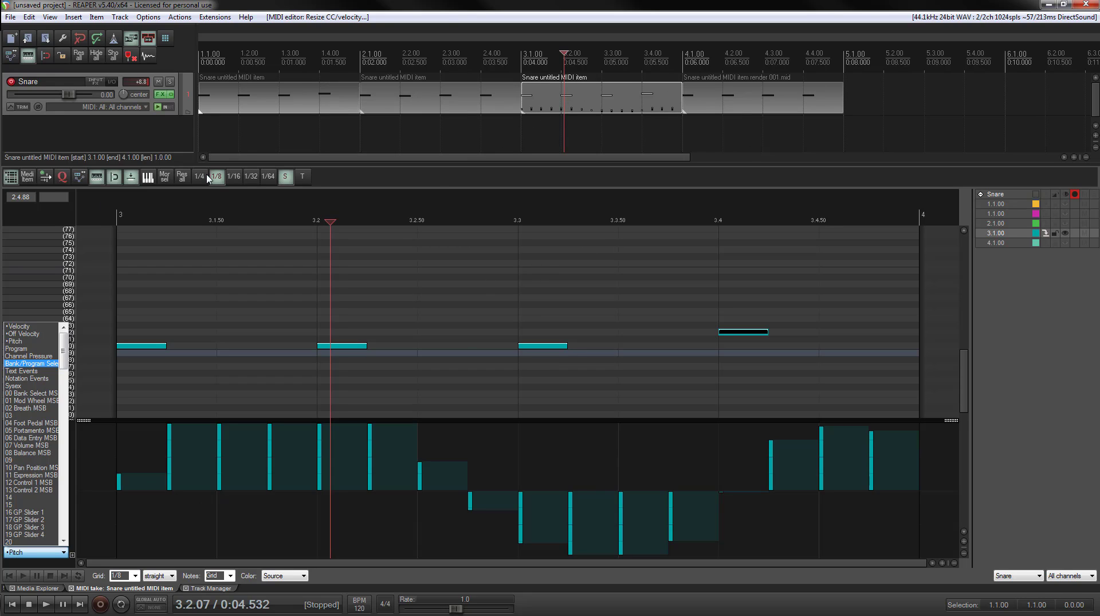
# Step: Reopen the Snare track's sampler window and move it clear of the Pitch lane
pyautogui.click(161, 94)
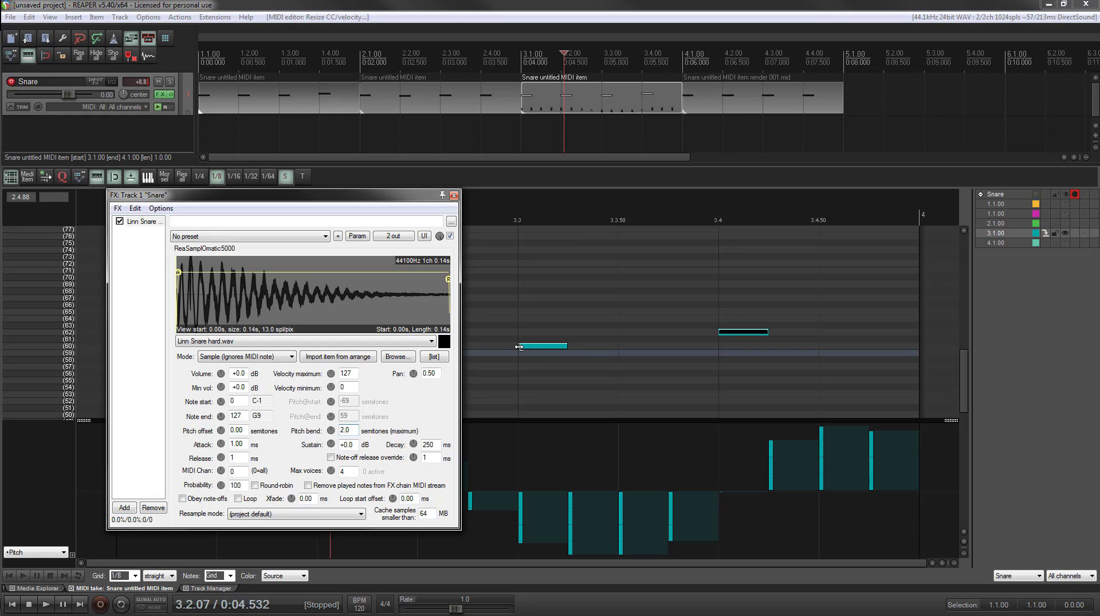
pyautogui.moveTo(396, 204); pyautogui.dragTo(385, 76)
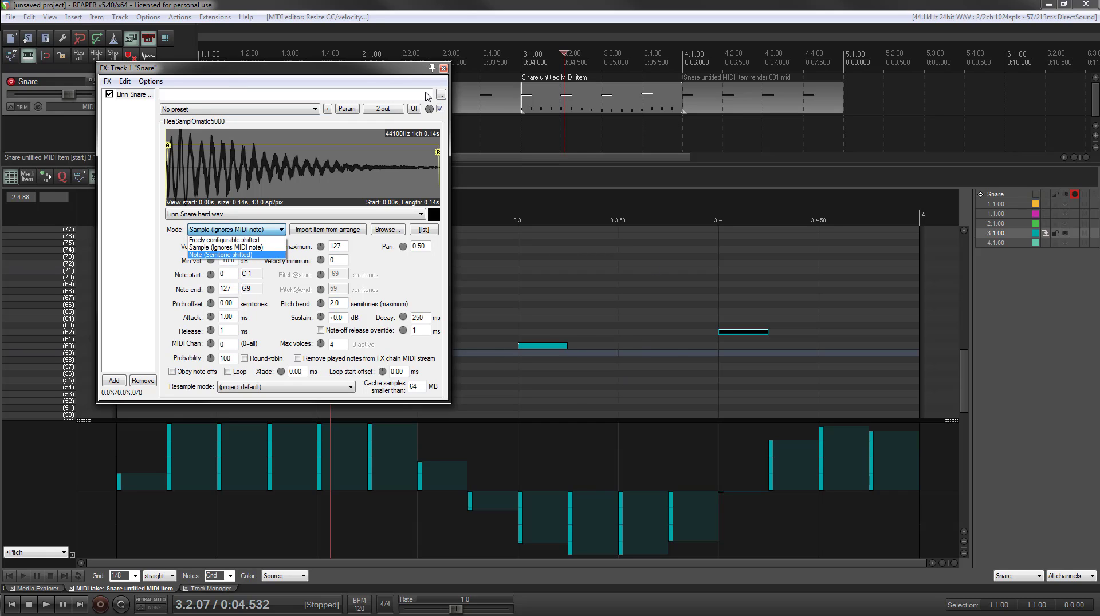
pyautogui.click(402, 75)
# Step: Place the edit cursor at the start of bar 3 and play the pitch-bent item several times in Sample mode
pyautogui.click(523, 54)
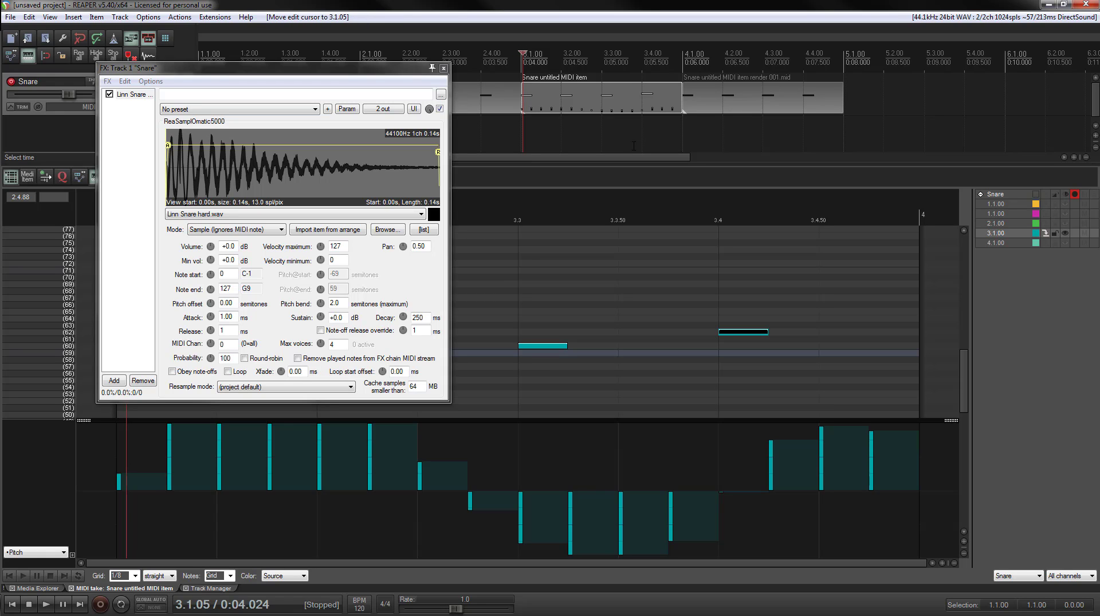
pyautogui.press('space')
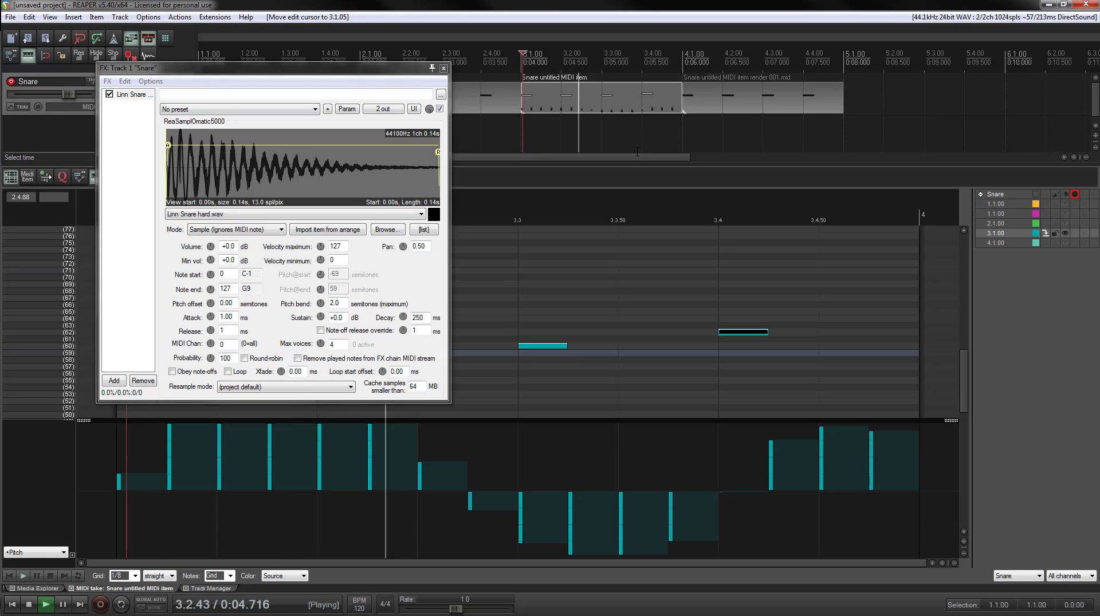
pyautogui.press('space')
pyautogui.press('space')
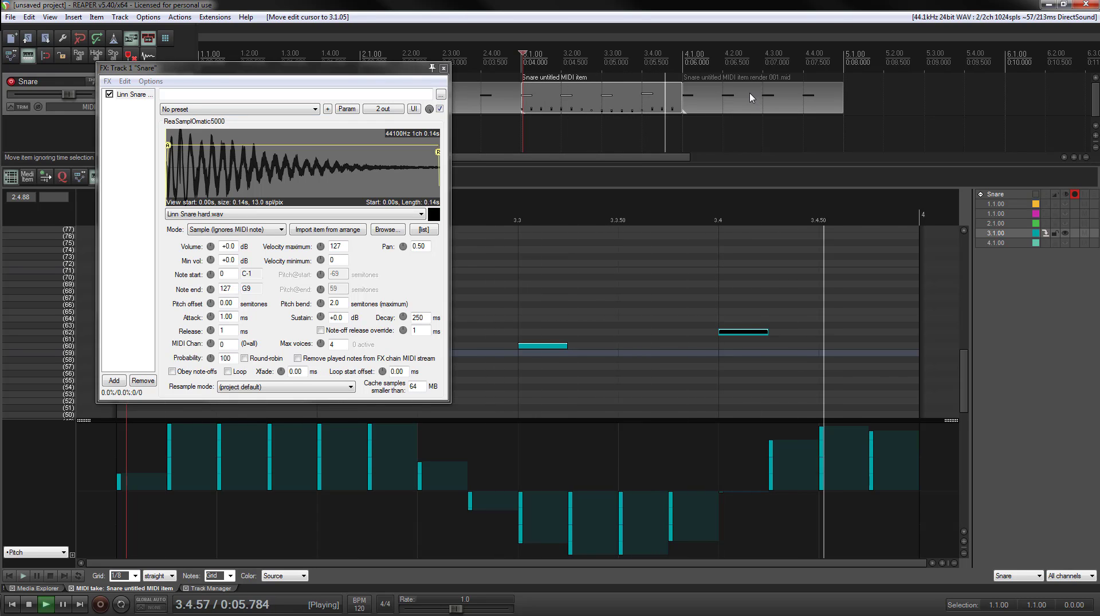
pyautogui.press('space')
pyautogui.press('space')
pyautogui.press('space')
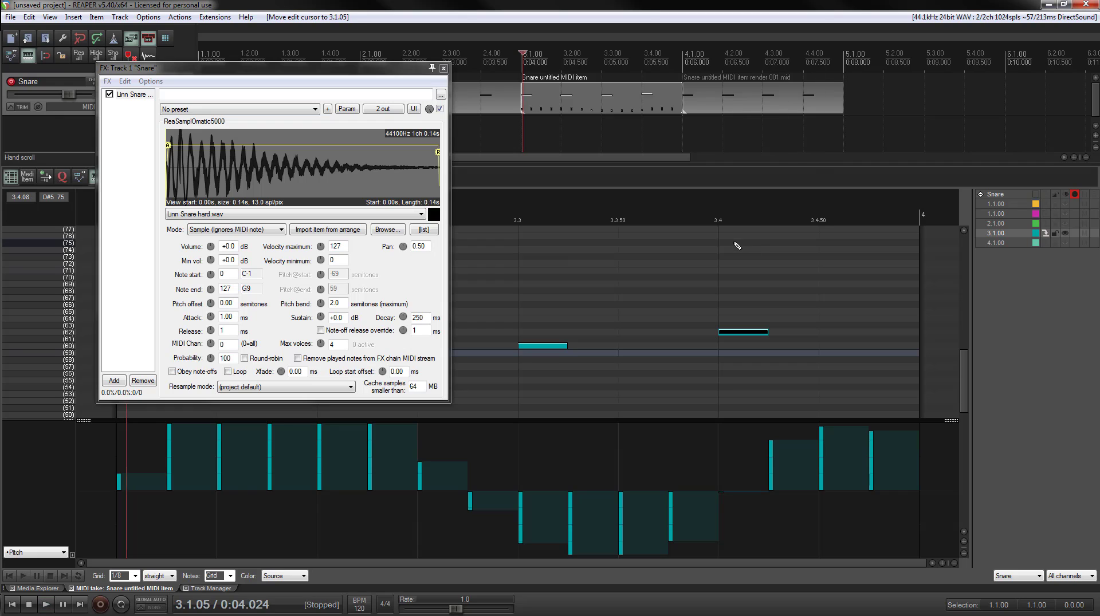
pyautogui.press('space')
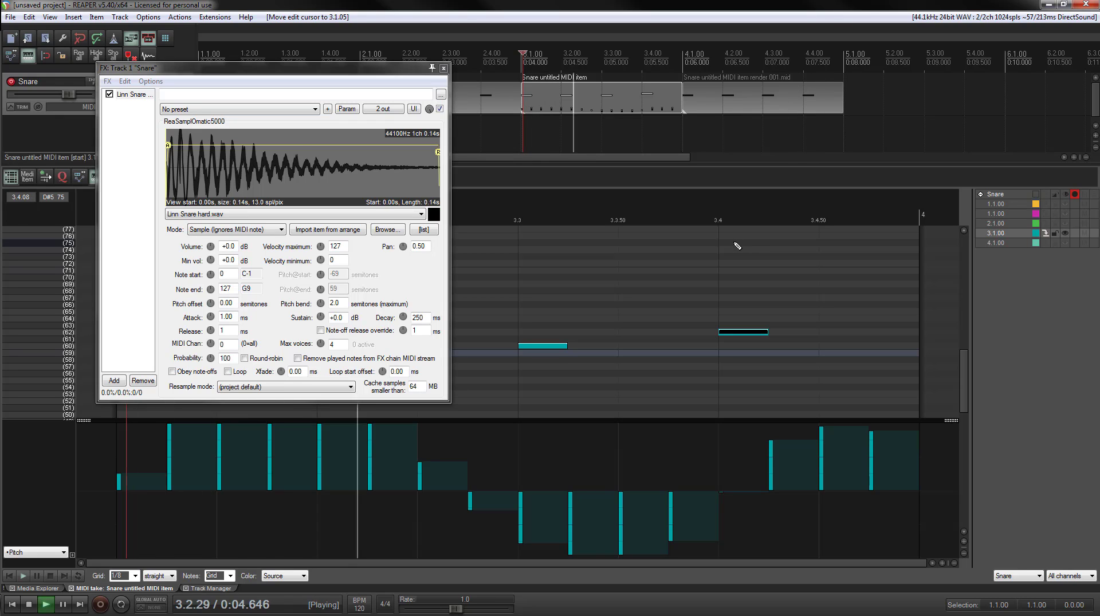
pyautogui.press('space')
pyautogui.press('space')
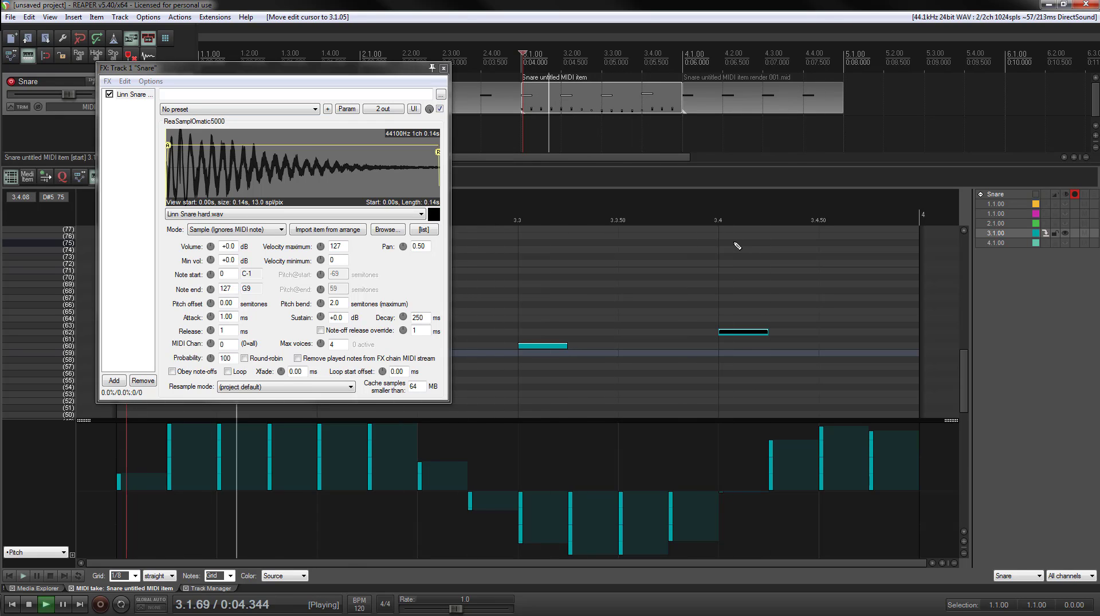
pyautogui.press('space')
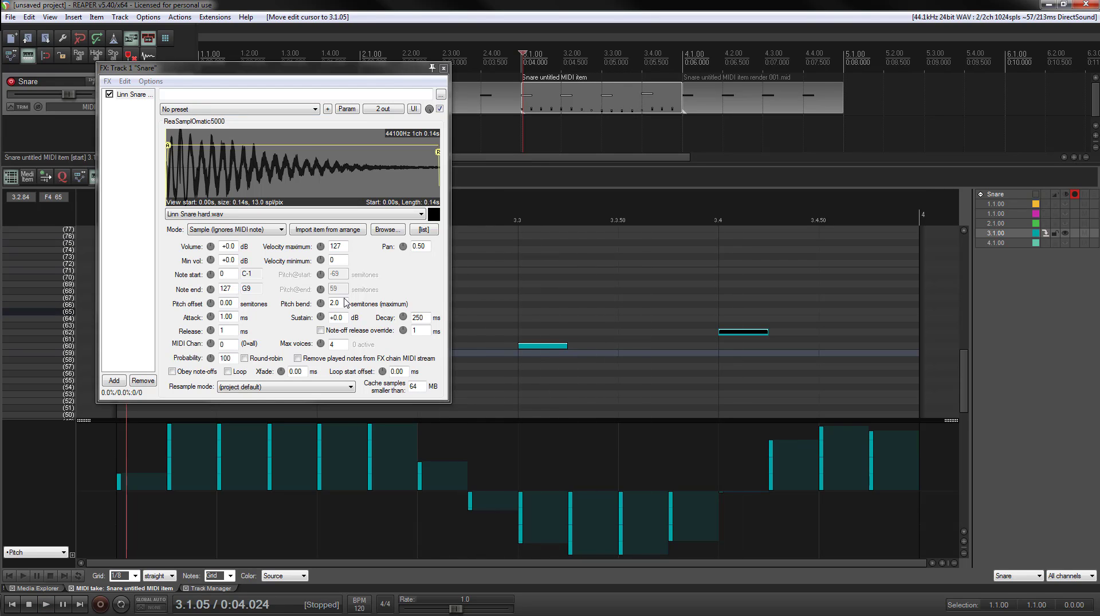
# Step: Set the sampler's maximum pitch bend to 12.0 semitones, close its window and play the item from 3.1.00
pyautogui.click(321, 311)
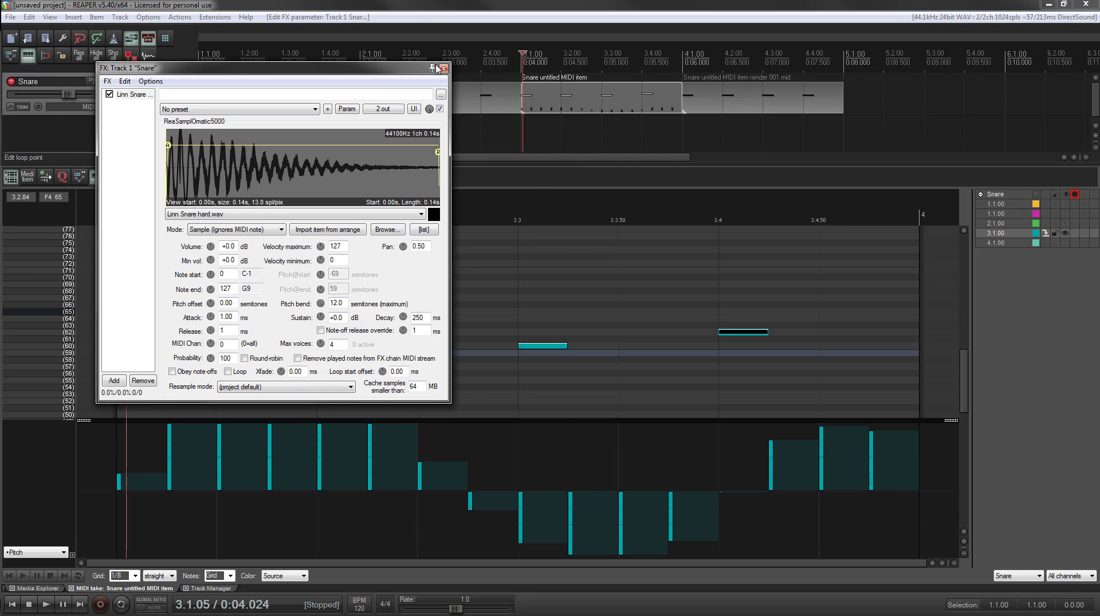
pyautogui.click(442, 68)
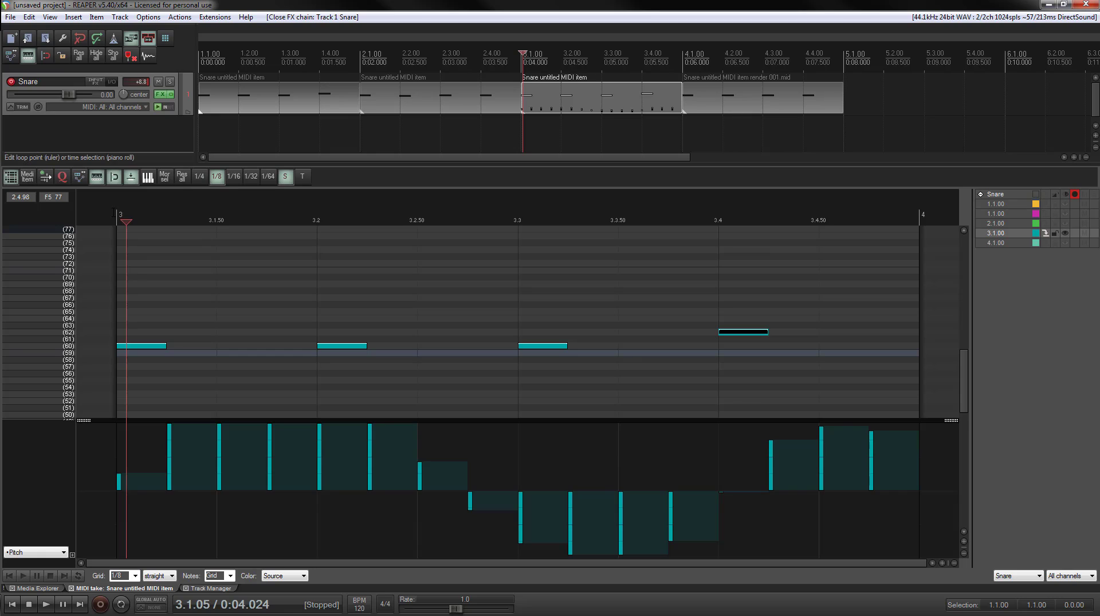
pyautogui.click(123, 221)
pyautogui.press('space')
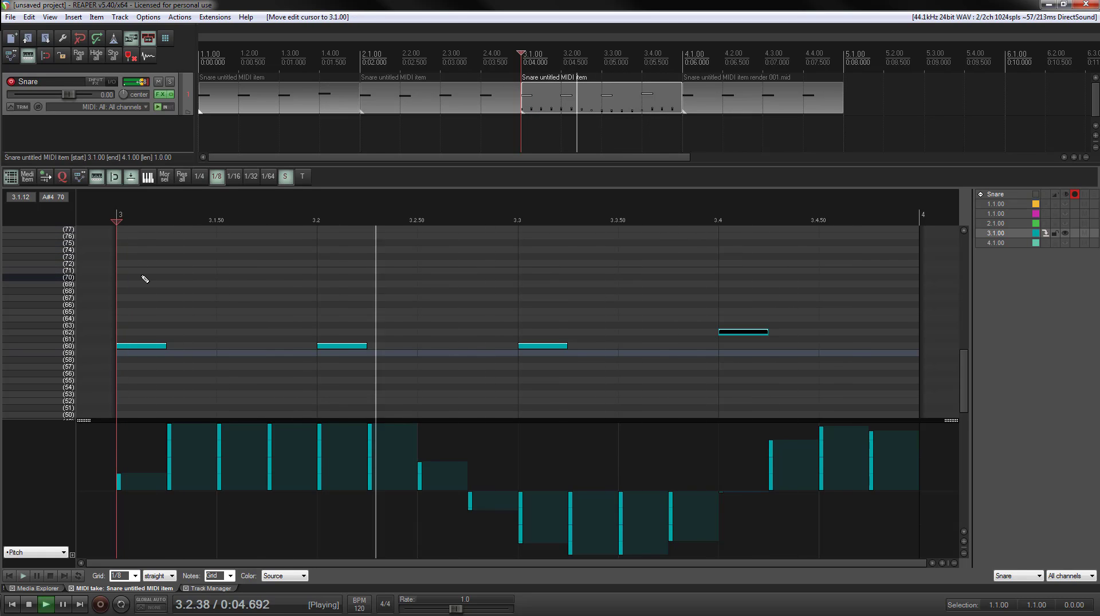
pyautogui.press('space')
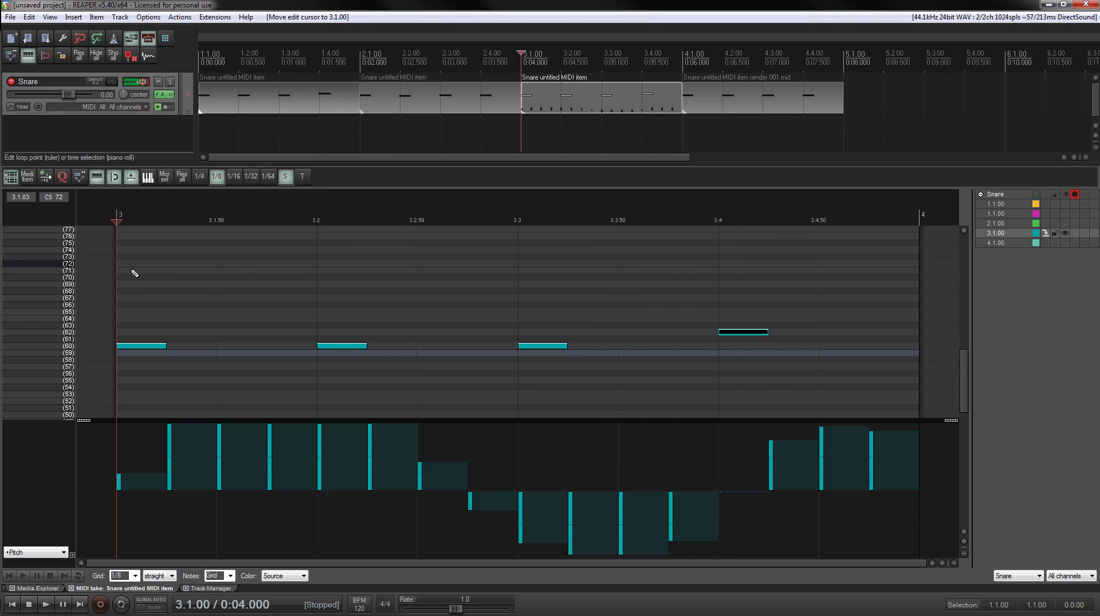
# Step: Reopen the Snare sampler and review its mode choices, keeping Sample (Ignores MIDI note)
pyautogui.click(160, 95)
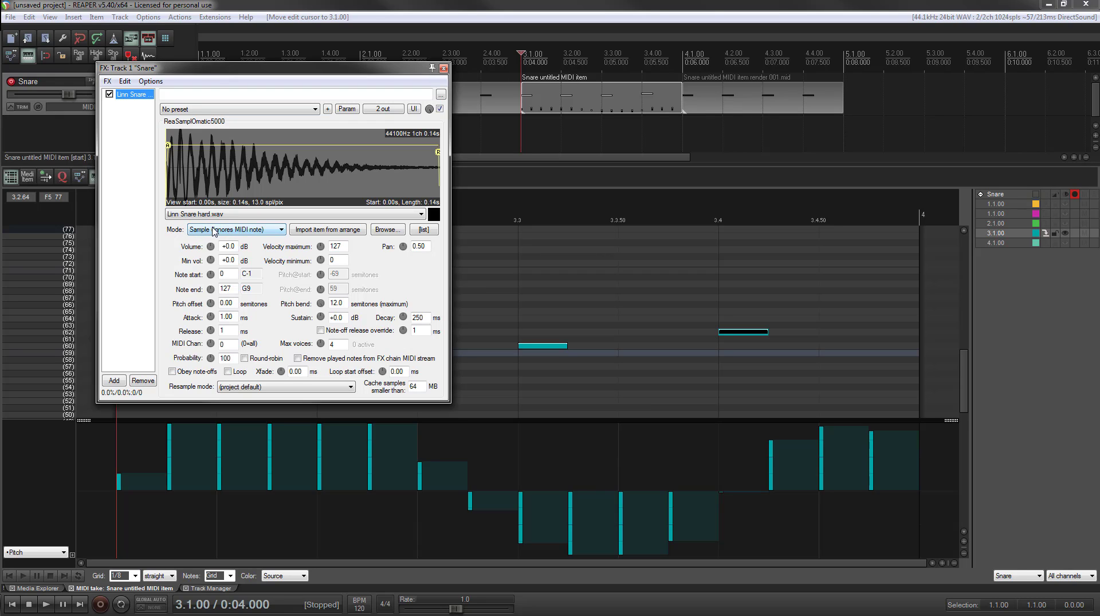
pyautogui.click(214, 229)
pyautogui.click(244, 230)
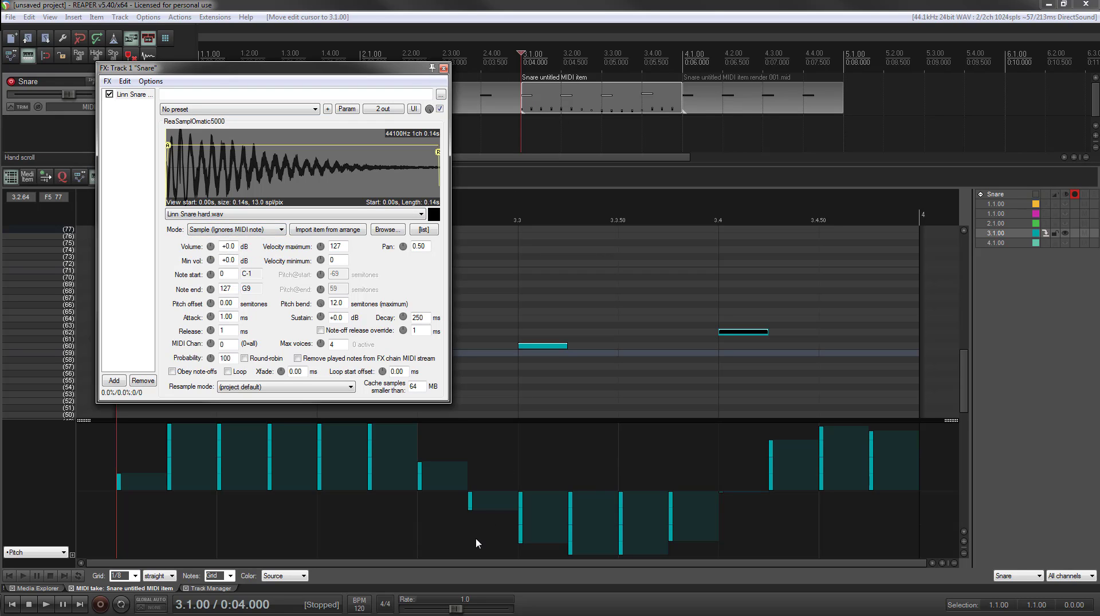
# Step: Close the Snare sampler window and inspect the bar 3 item's notes and pitch bend events at different horizontal zoom levels
pyautogui.click(443, 69)
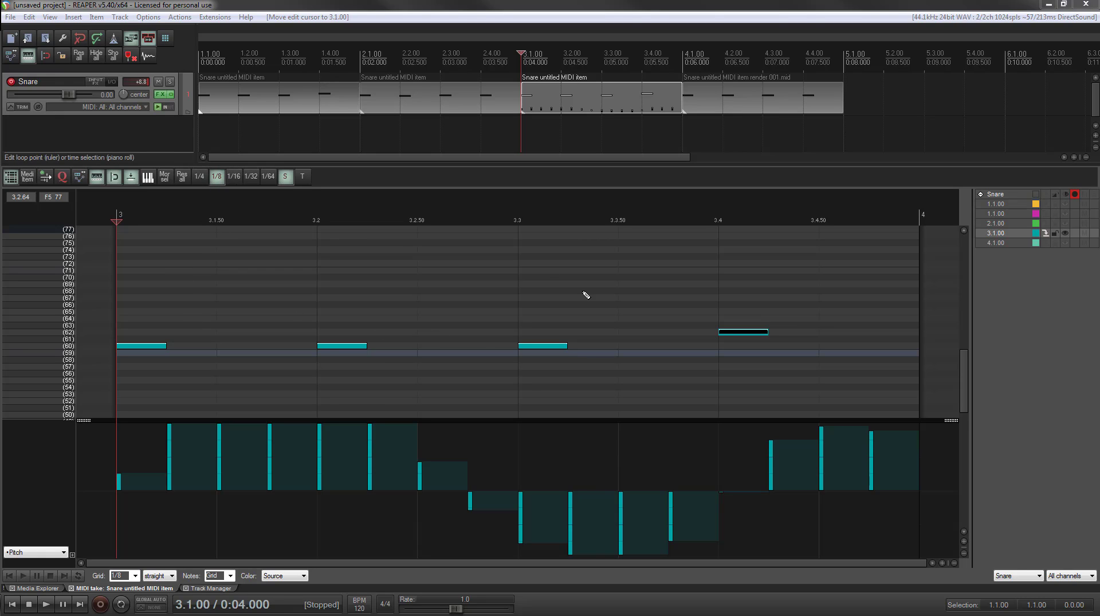
pyautogui.scroll(-10, 270, 292)
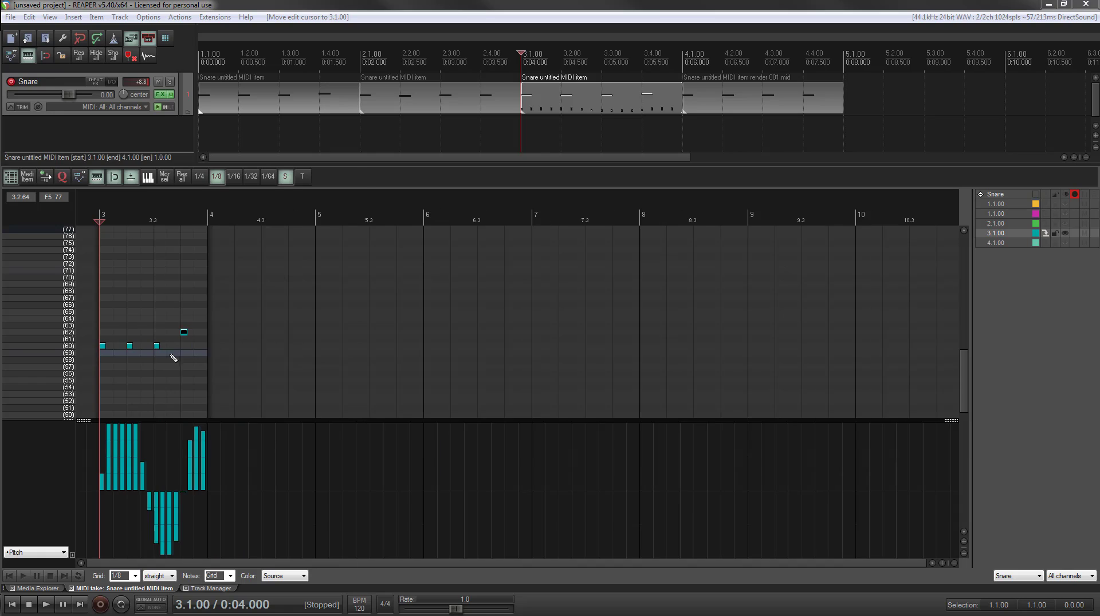
pyautogui.scroll(-2, 129, 364)
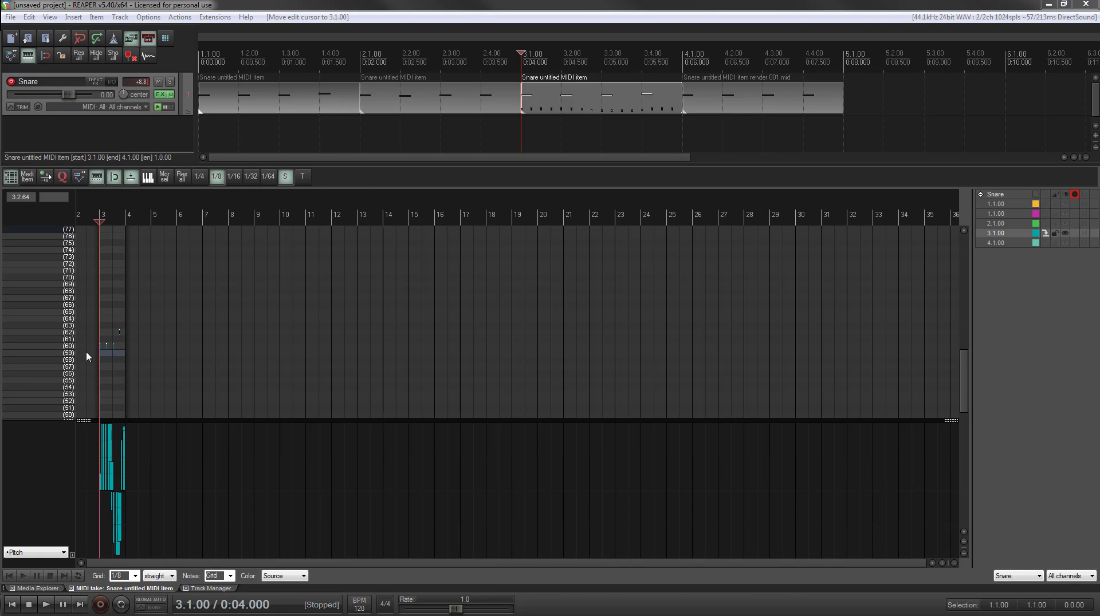
pyautogui.scroll(2, 114, 361)
pyautogui.scroll(8, 114, 362)
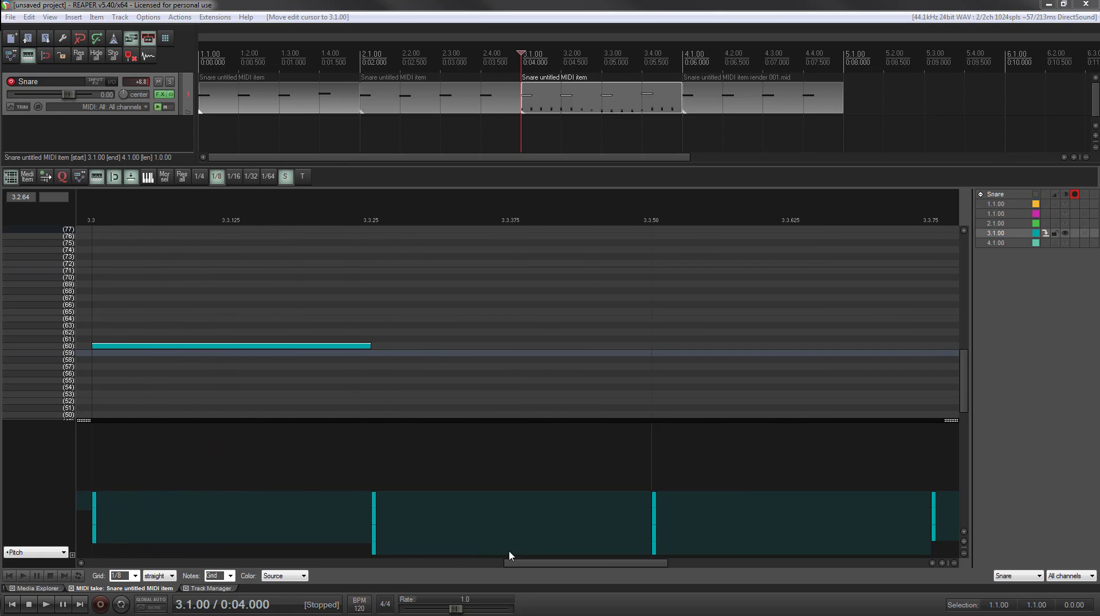
pyautogui.moveTo(516, 563); pyautogui.dragTo(451, 568)
pyautogui.scroll(-5, 437, 378)
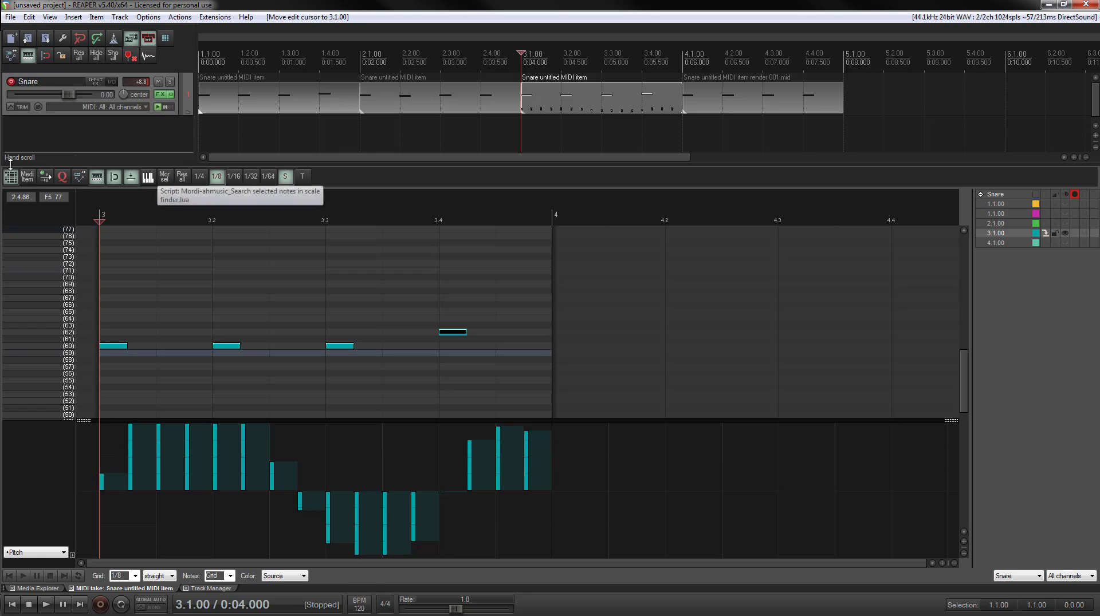
# Step: Bring up the Snare items in bars 1 to 4 one after another in the MIDI editor
pyautogui.click(207, 97)
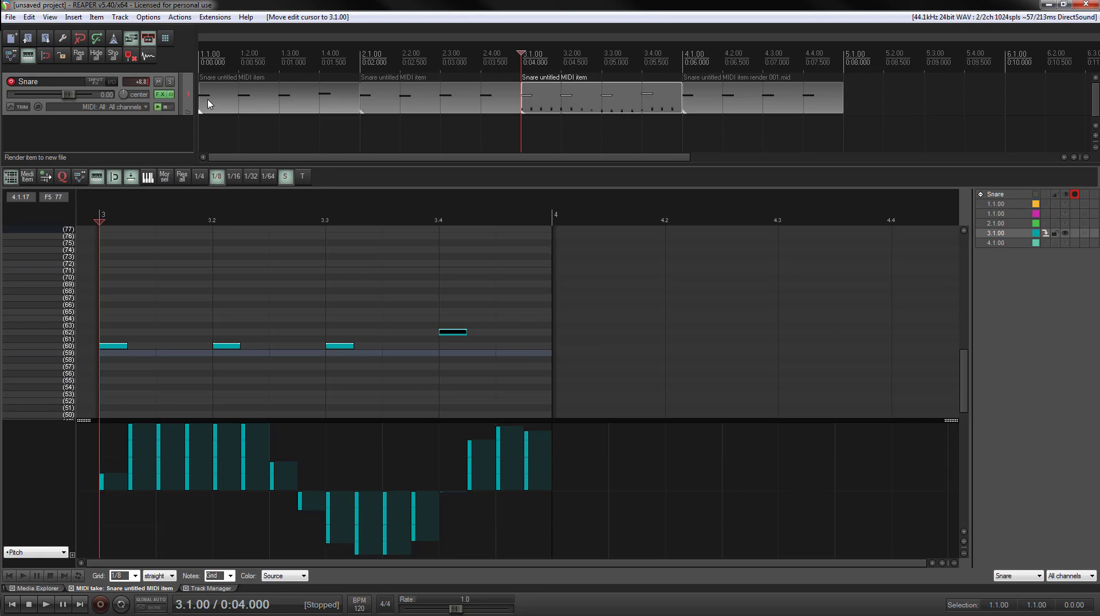
pyautogui.click(377, 93)
pyautogui.click(565, 93)
pyautogui.click(726, 93)
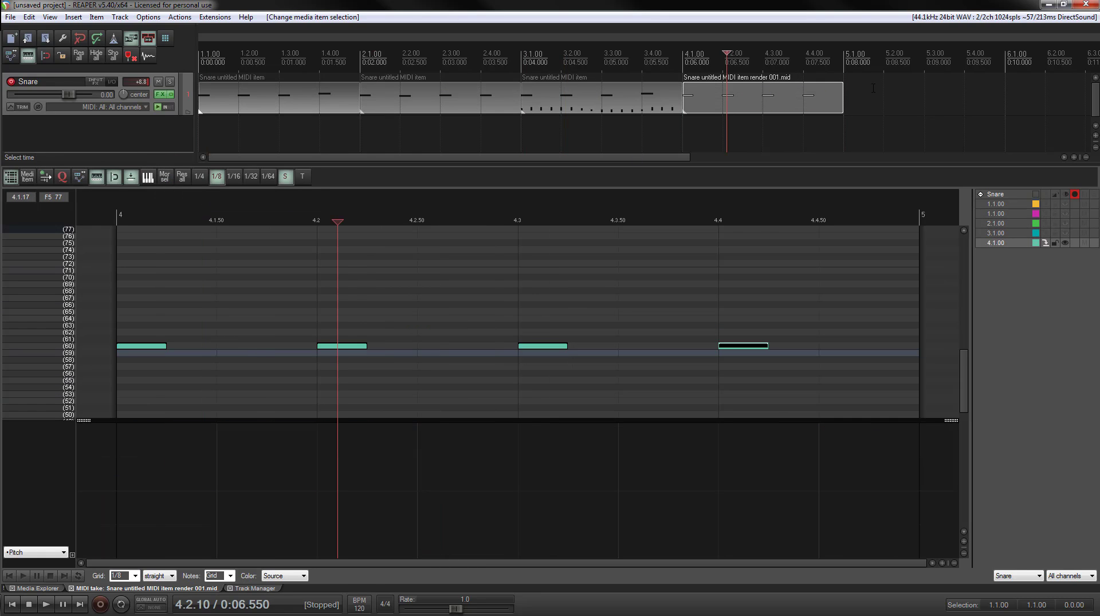
# Step: Select all the MIDI items on the Snare track and lock them
pyautogui.moveTo(882, 98); pyautogui.dragTo(344, 96)
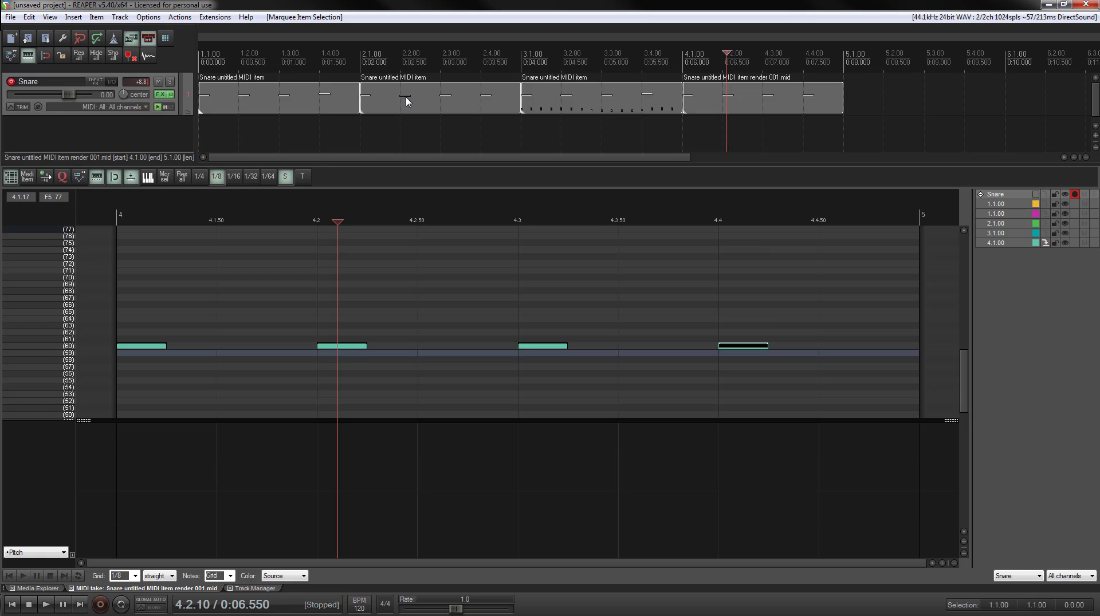
pyautogui.rightClick(282, 95)
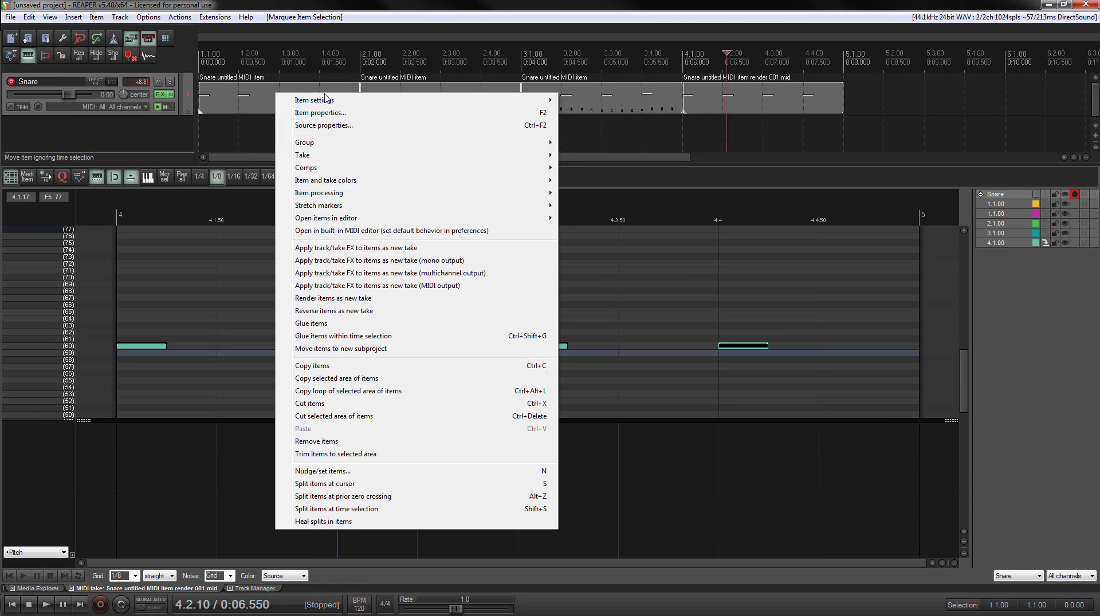
pyautogui.moveTo(324, 99)
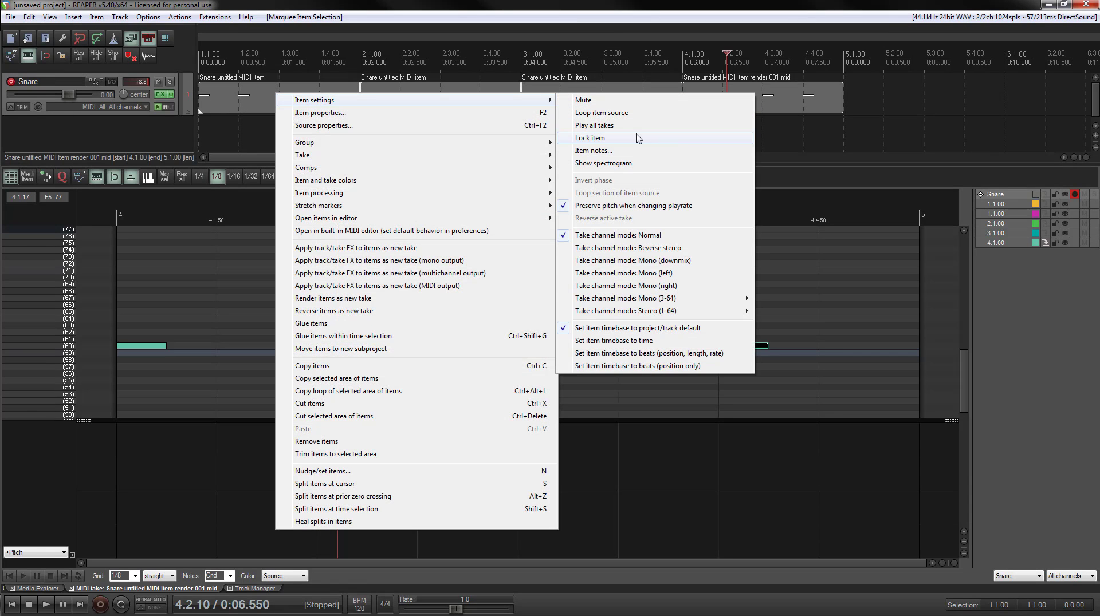
pyautogui.click(599, 140)
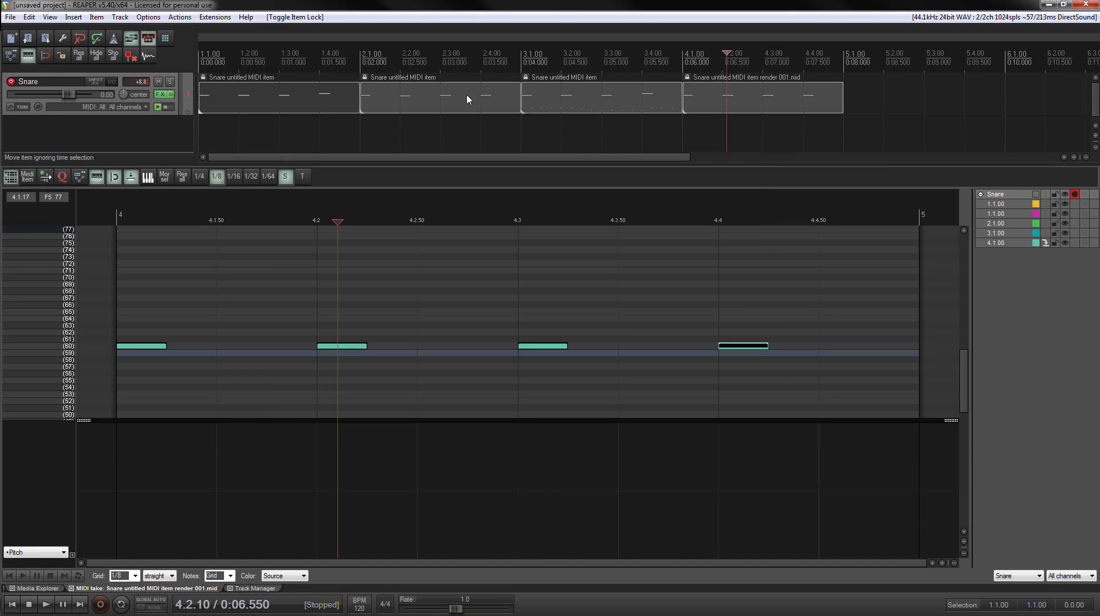
# Step: Select the locked Snare items one by one to check how each shows in the arrangement and MIDI editor
pyautogui.click(437, 96)
pyautogui.click(602, 98)
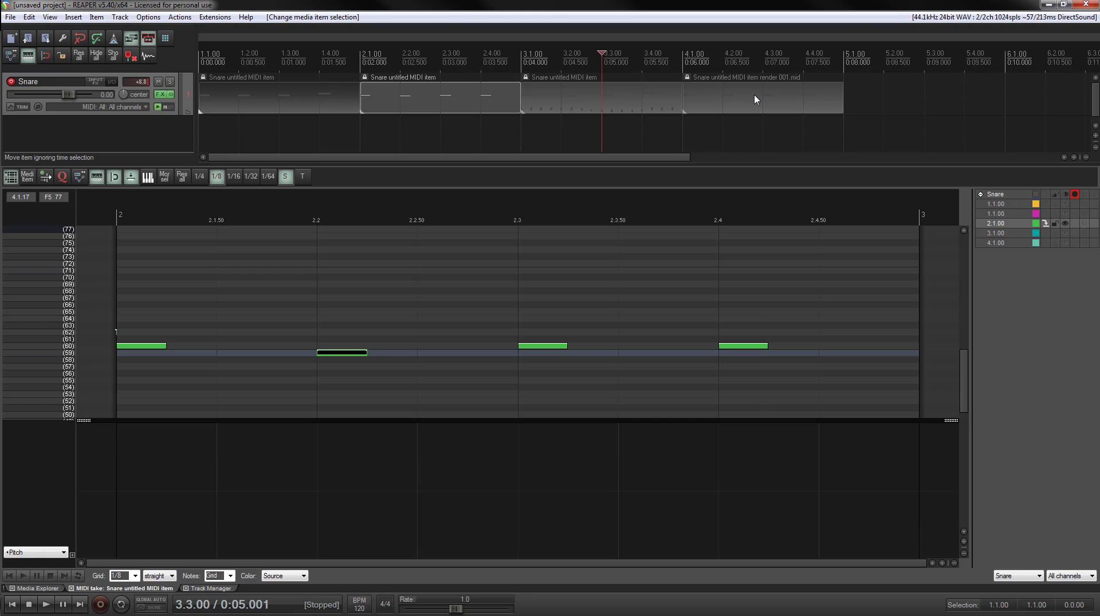
pyautogui.click(725, 98)
pyautogui.click(631, 96)
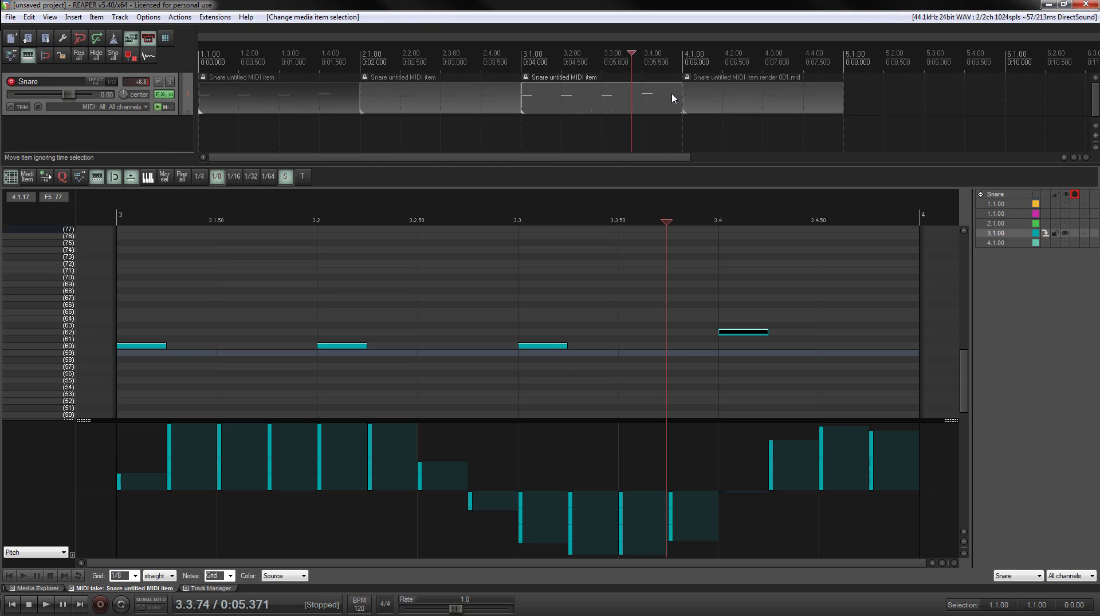
pyautogui.click(709, 91)
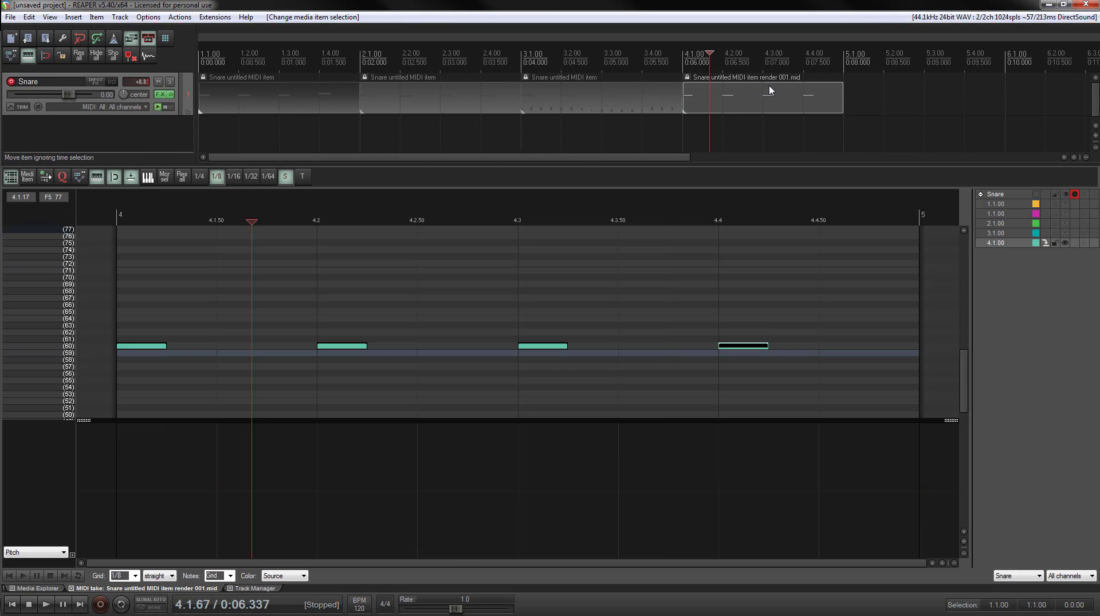
pyautogui.click(978, 84)
pyautogui.click(251, 89)
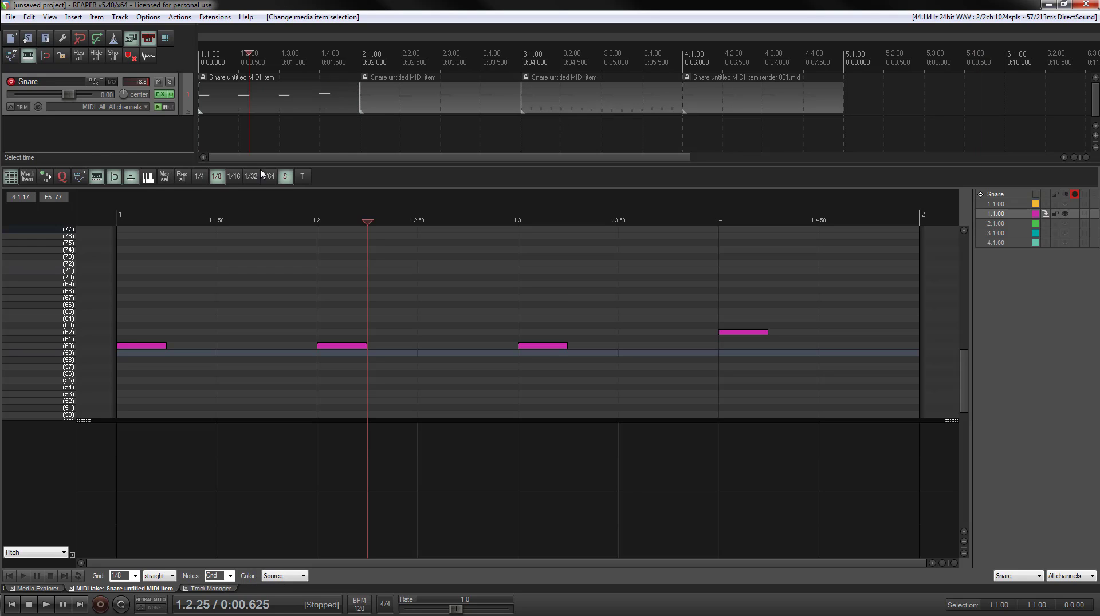
# Step: Hide the MIDI editor's track list, try out an enlarged media item lane, and restore the original layout
pyautogui.click(16, 177)
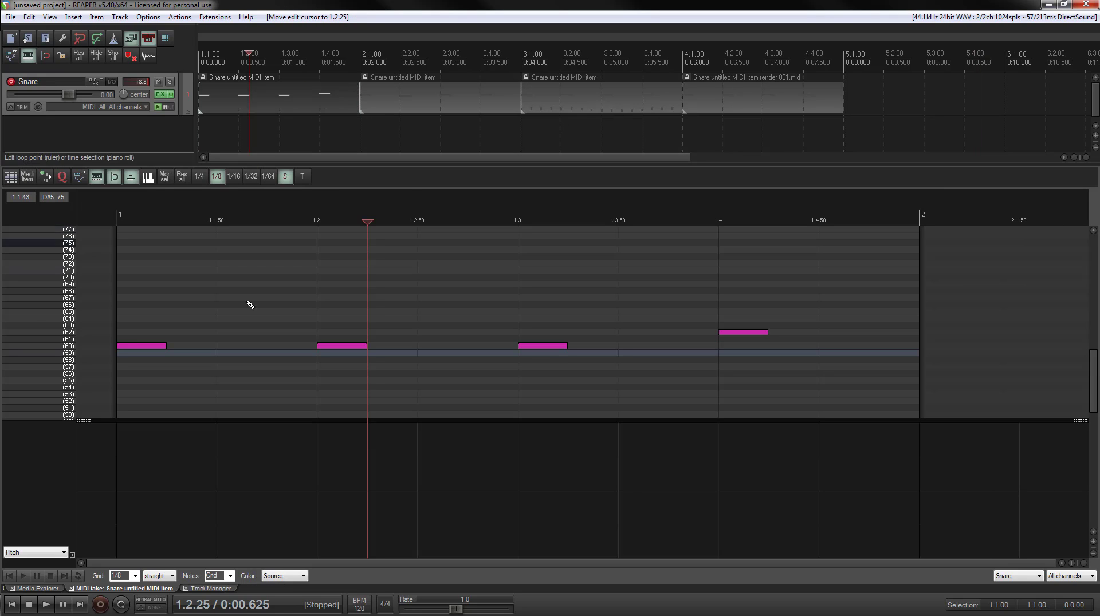
pyautogui.click(33, 181)
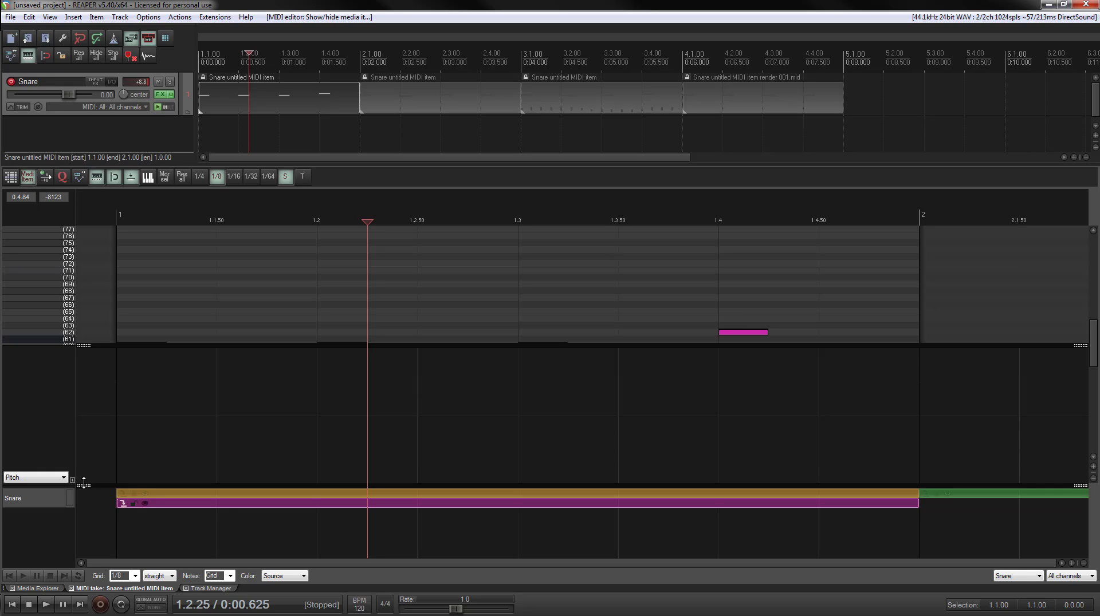
pyautogui.moveTo(84, 485); pyautogui.dragTo(84, 417)
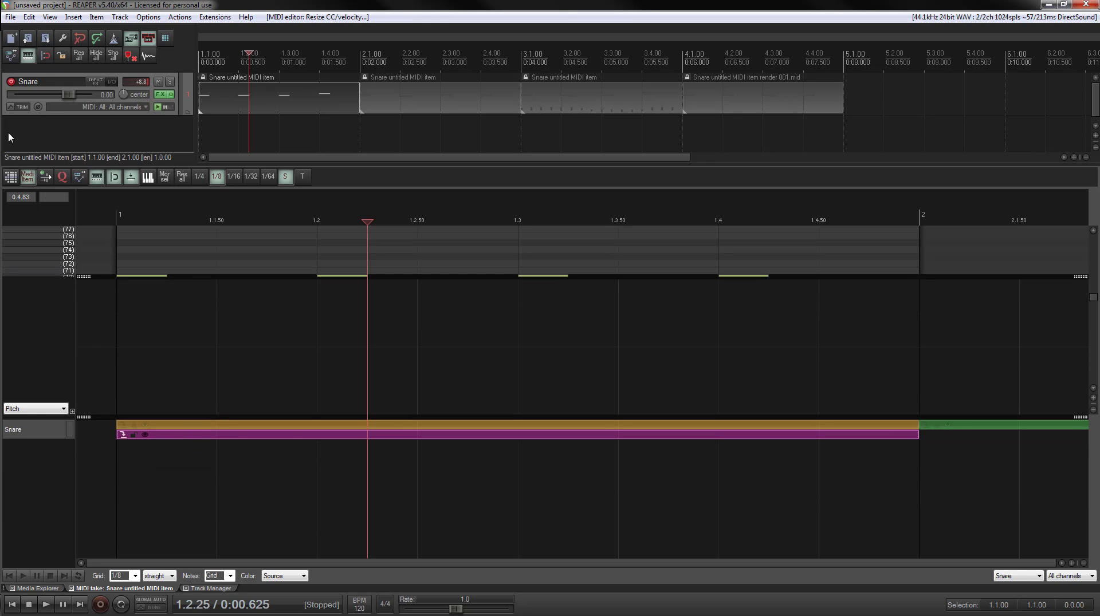
pyautogui.click(27, 182)
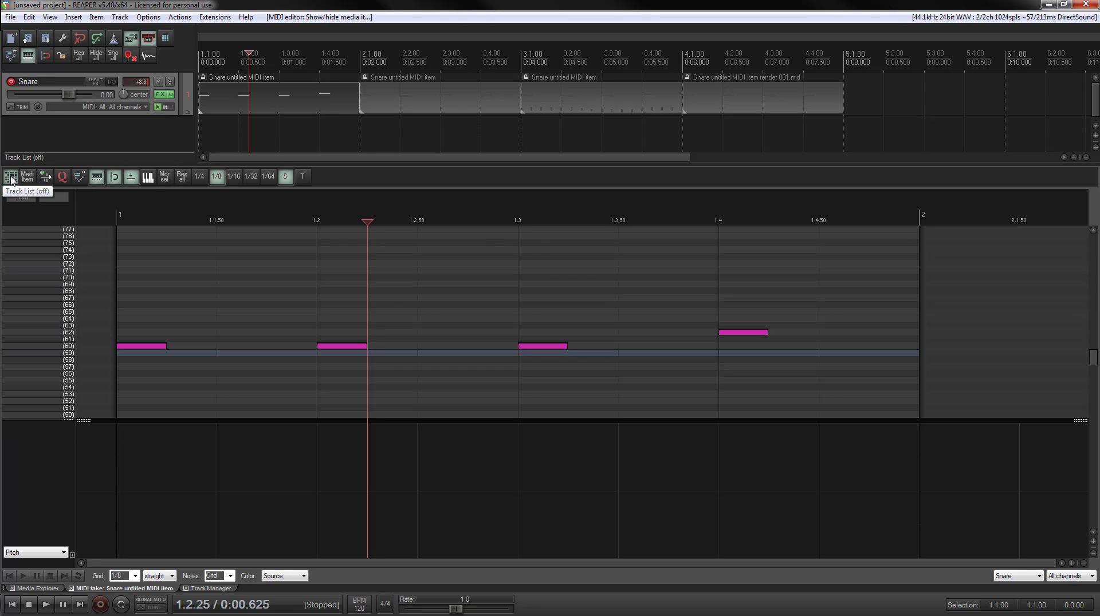
pyautogui.click(11, 178)
# Step: Collapse and re-expand the Snare entry in the track list, and view both 1.1.00 items and the 2.1.00 item
pyautogui.click(979, 196)
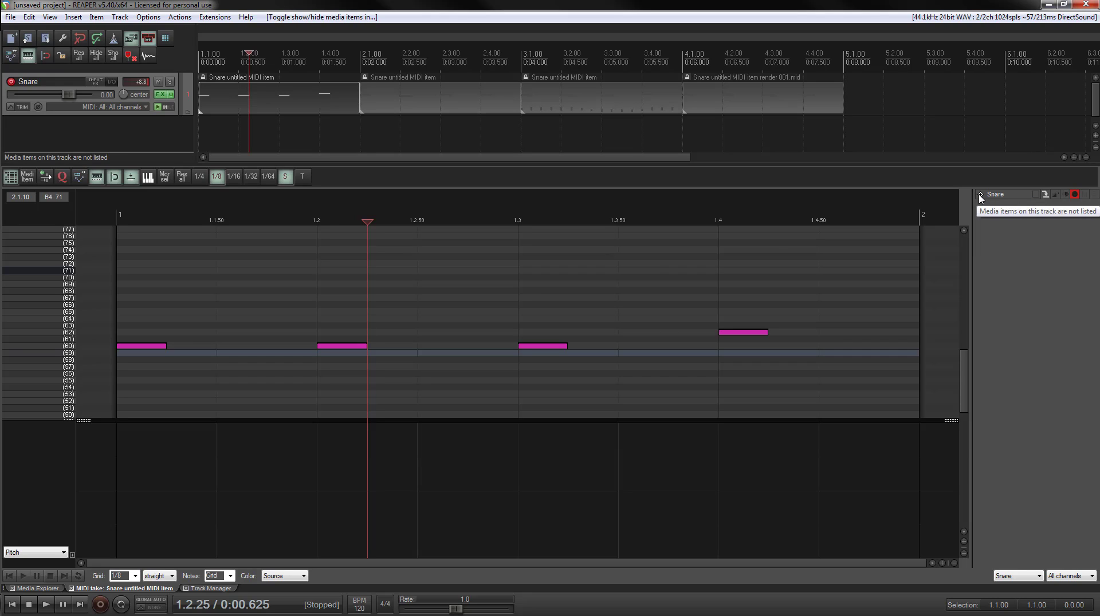
pyautogui.click(979, 196)
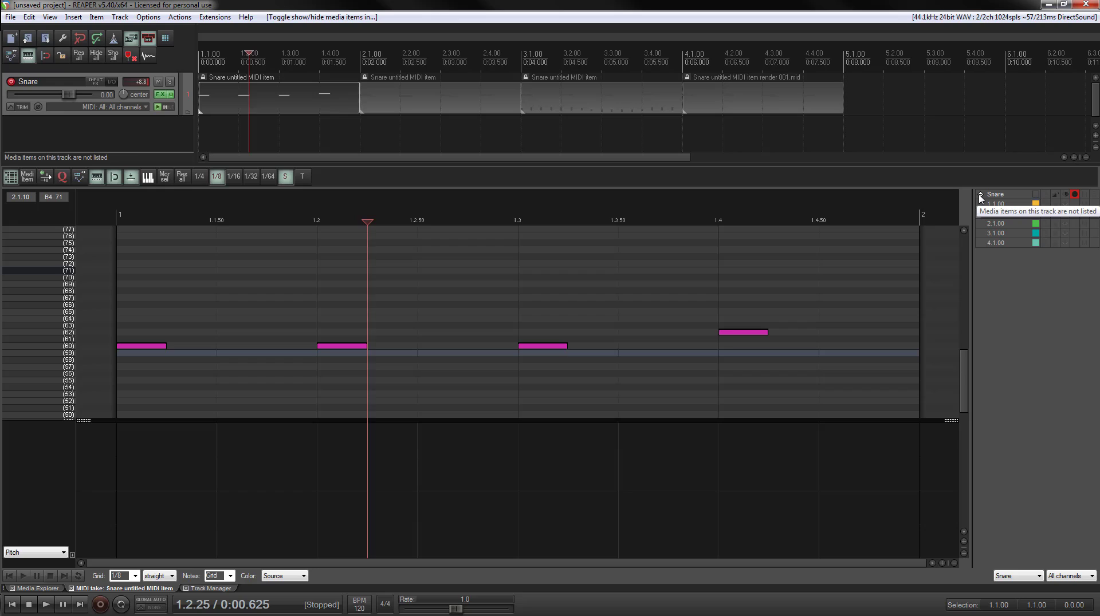
pyautogui.click(1009, 205)
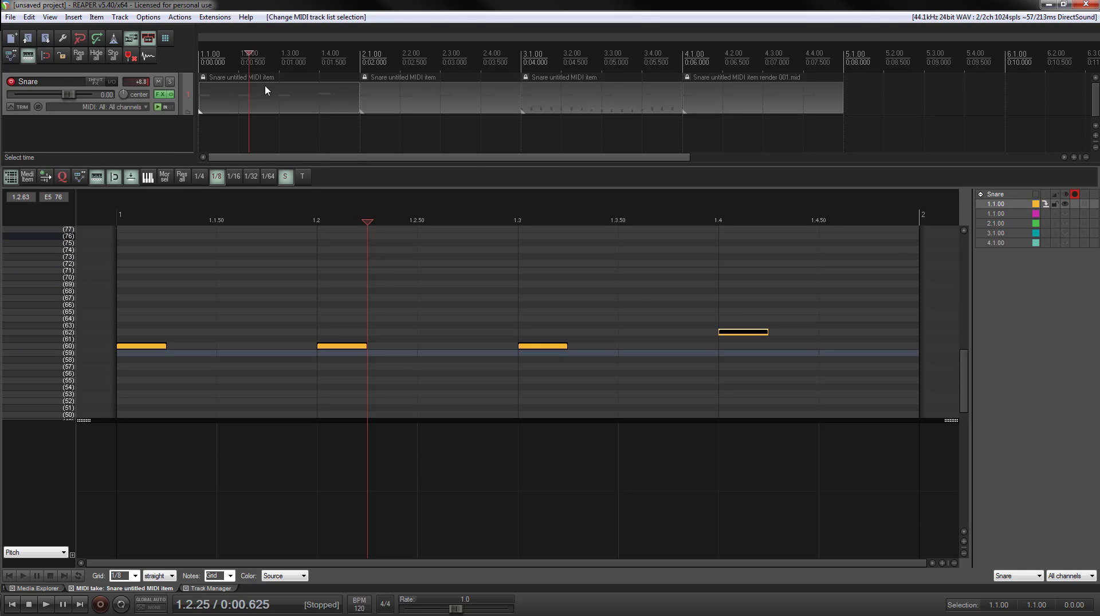
pyautogui.click(1002, 214)
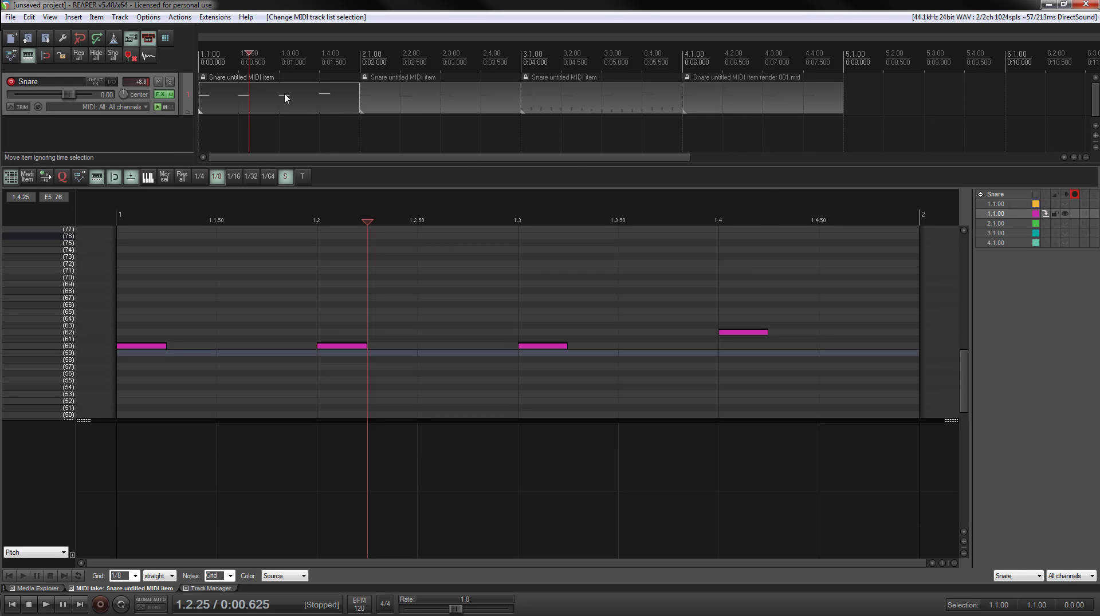
pyautogui.scroll(-2, 367, 128)
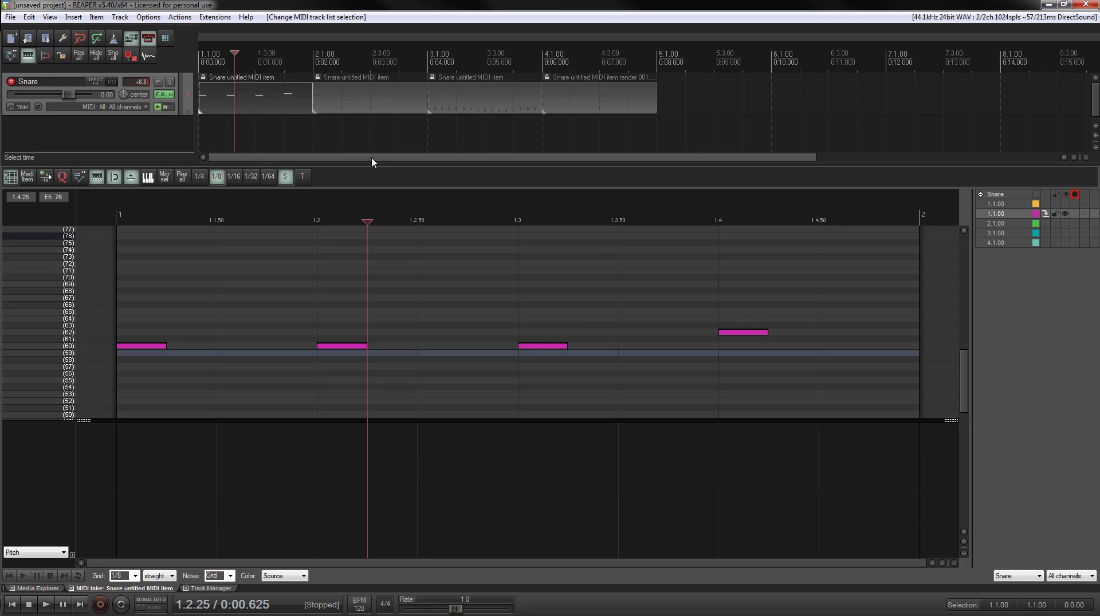
pyautogui.click(1004, 226)
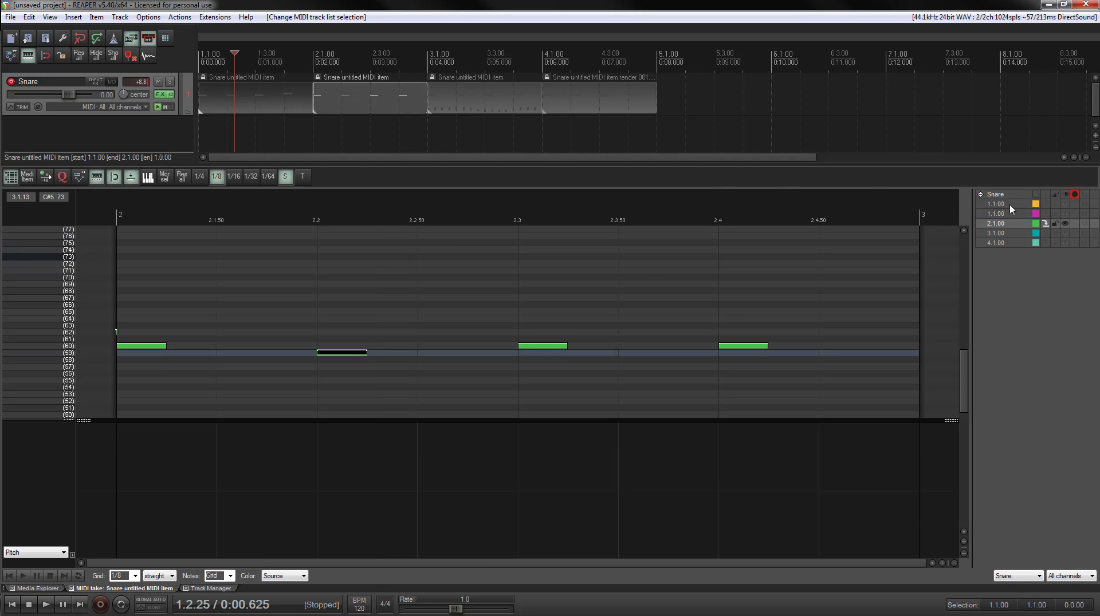
# Step: Clear the take name of the orange 1.1.00 item in the MIDI editor's track list
pyautogui.click(1011, 206)
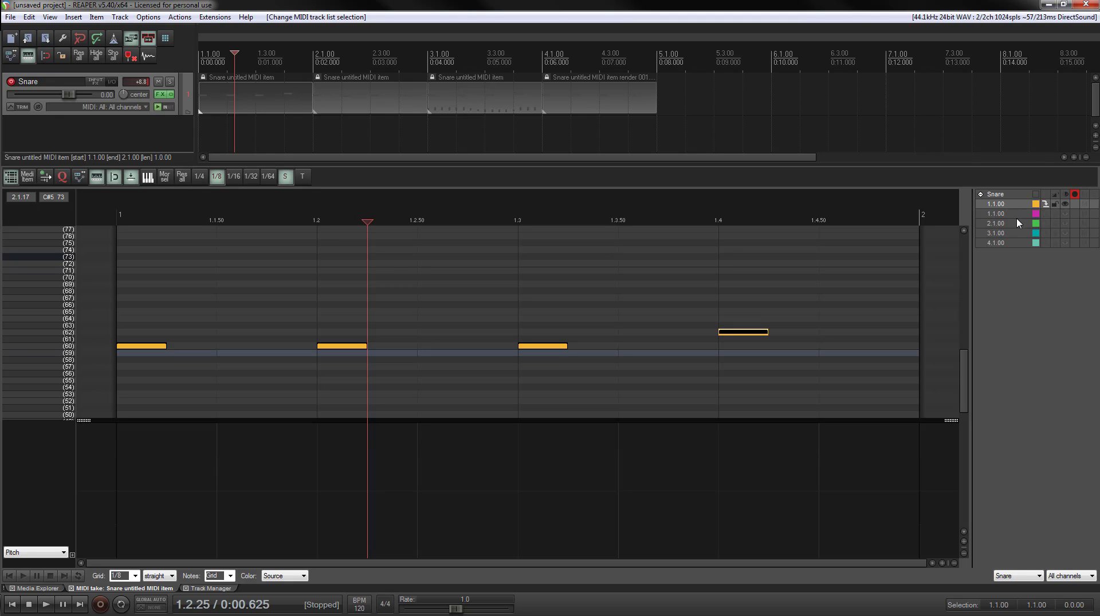
pyautogui.doubleClick(1003, 205)
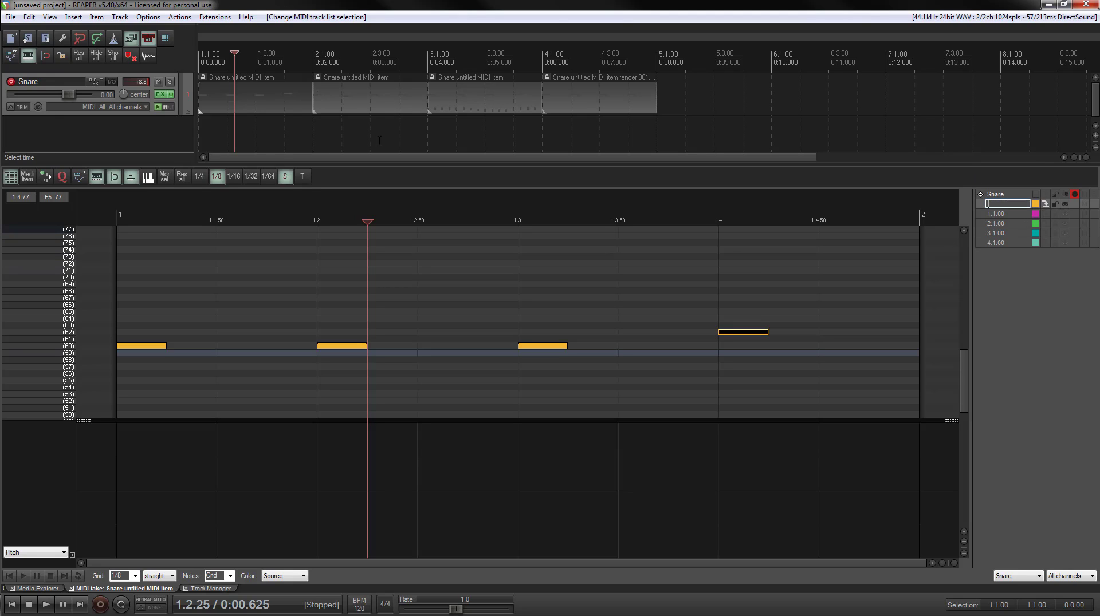
pyautogui.press('Return')
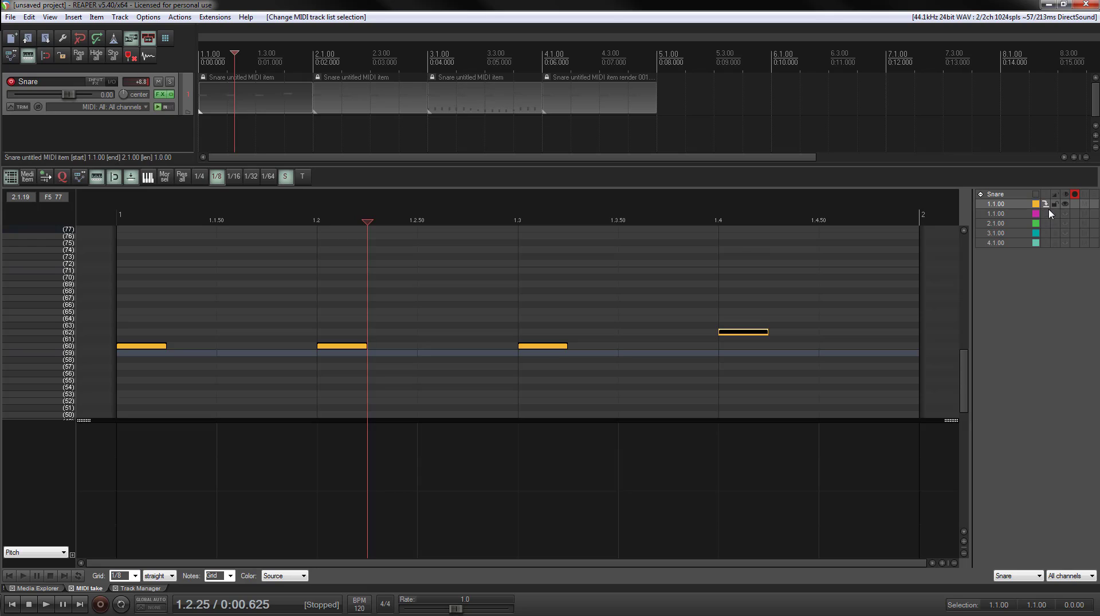
# Step: Alternate between the magenta and orange 1.1.00 items to compare the two overlapping items in bar 1
pyautogui.click(1011, 215)
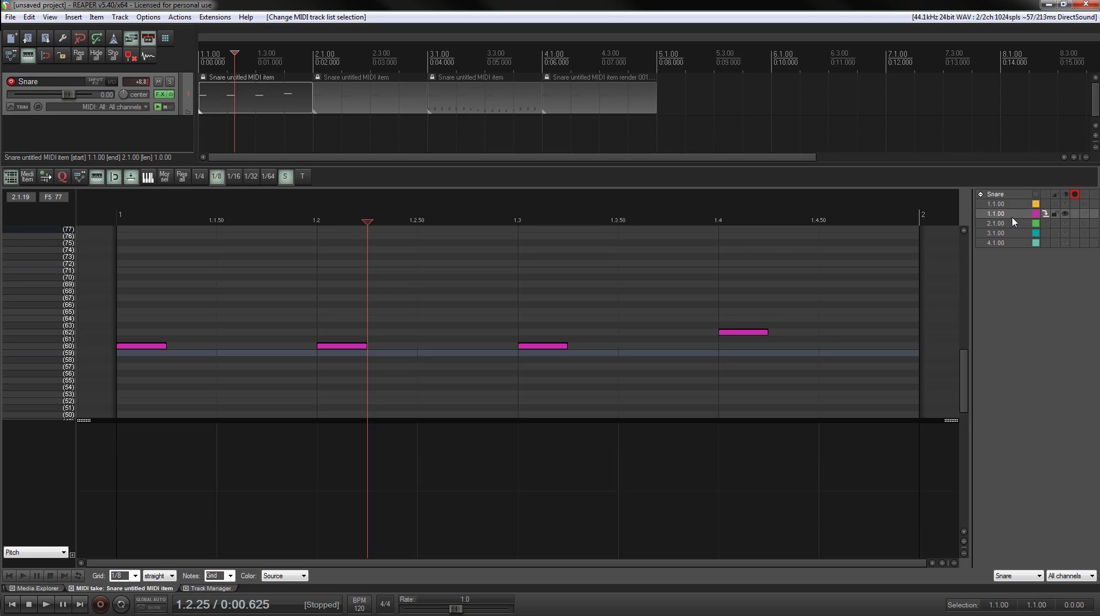
pyautogui.click(1011, 206)
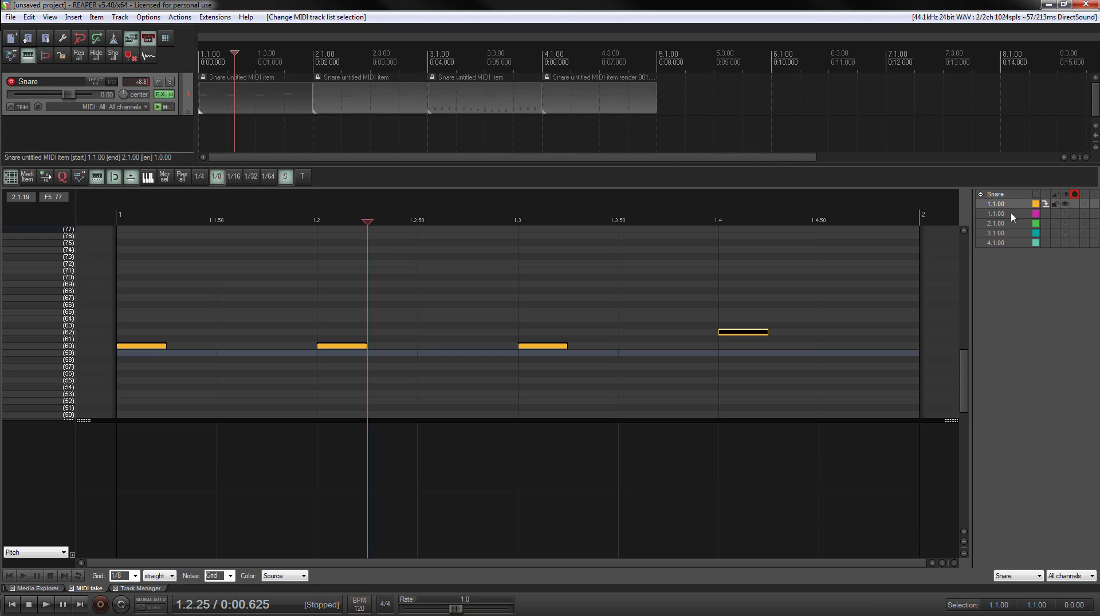
pyautogui.click(1011, 214)
pyautogui.click(1011, 206)
# Step: Unlock and delete the upper of the two overlapping items in bar 1, and unlock the unnamed item beneath it
pyautogui.click(204, 77)
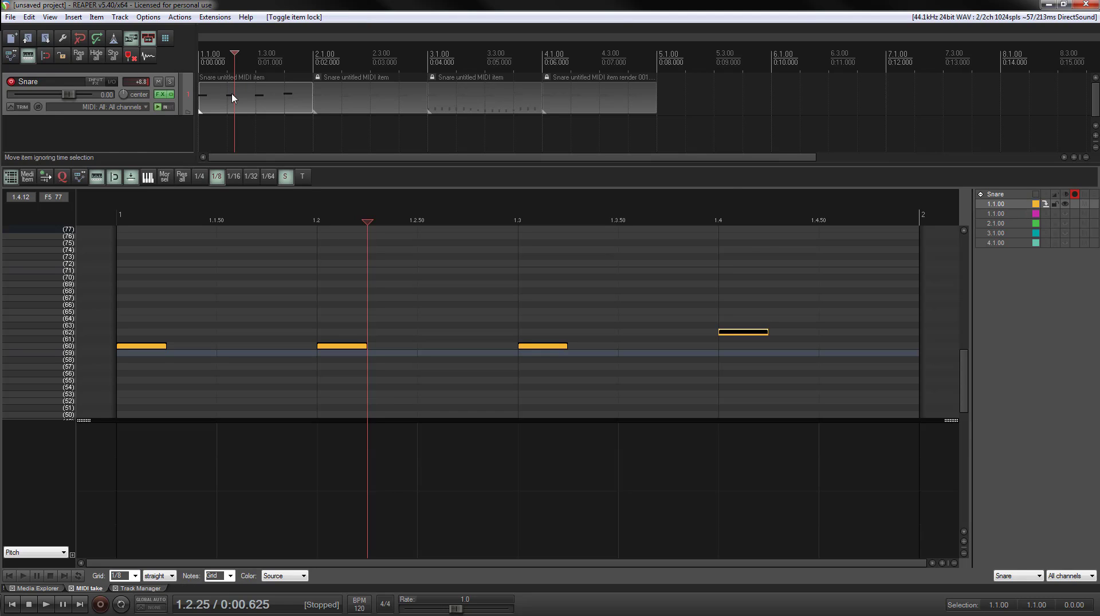
pyautogui.click(232, 99)
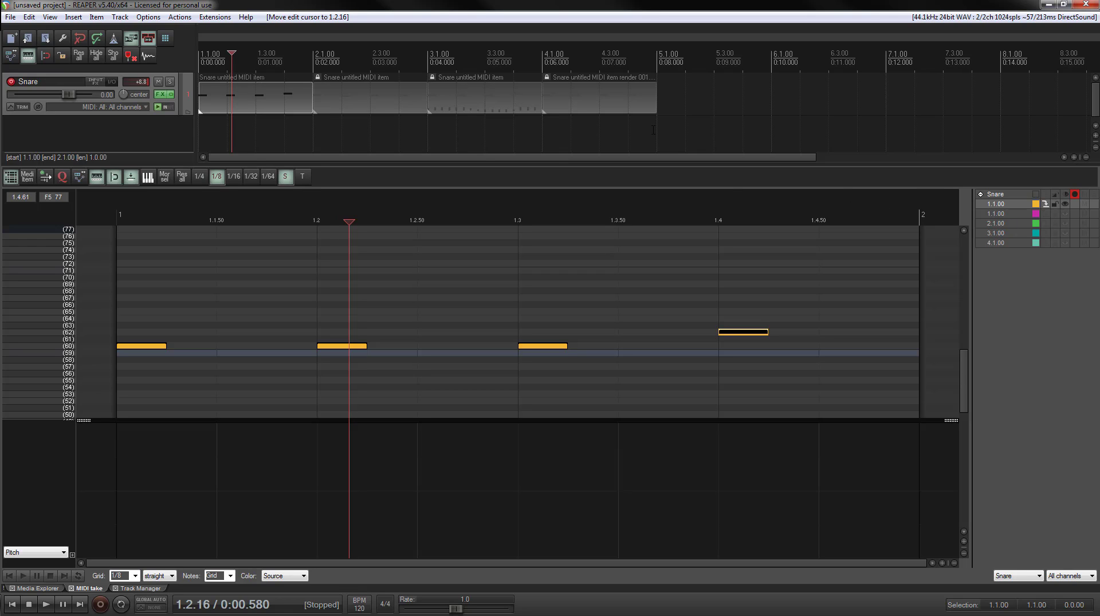
pyautogui.click(262, 121)
pyautogui.click(259, 95)
pyautogui.press('Delete')
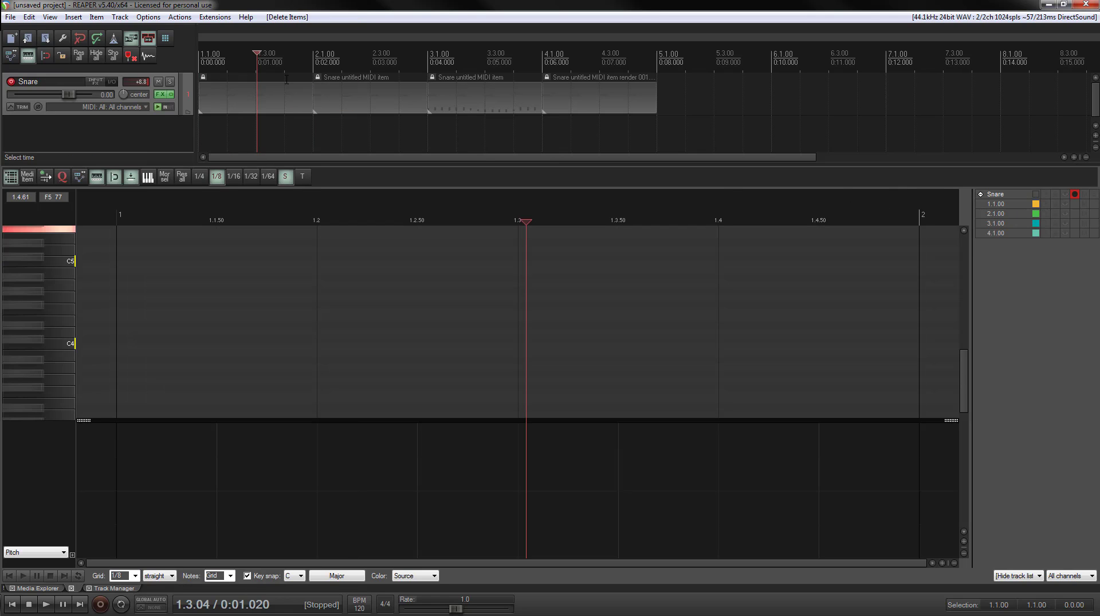
pyautogui.click(228, 122)
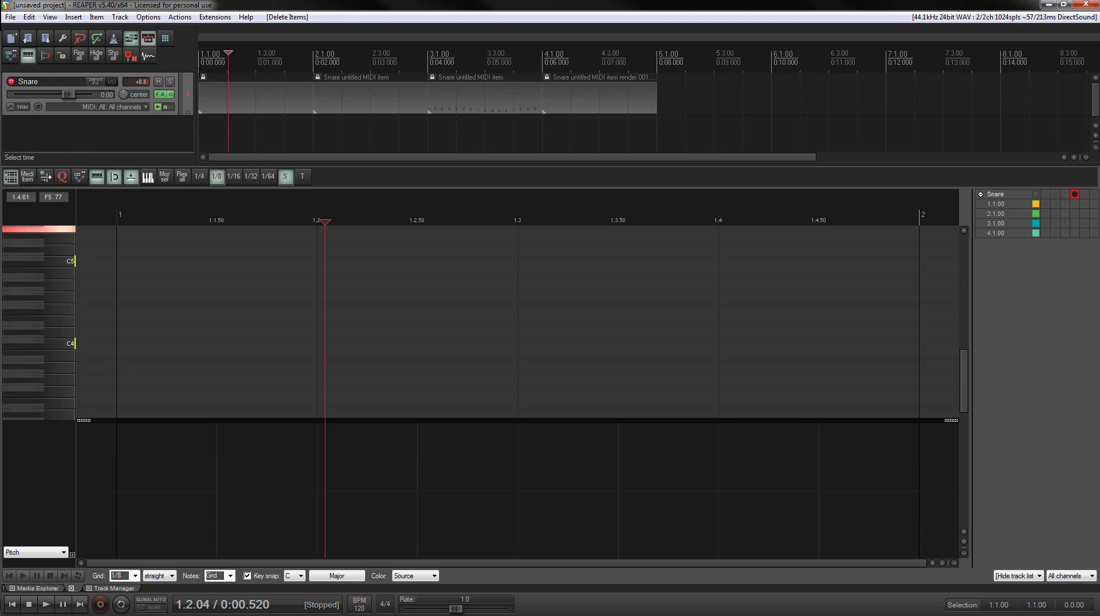
pyautogui.click(205, 78)
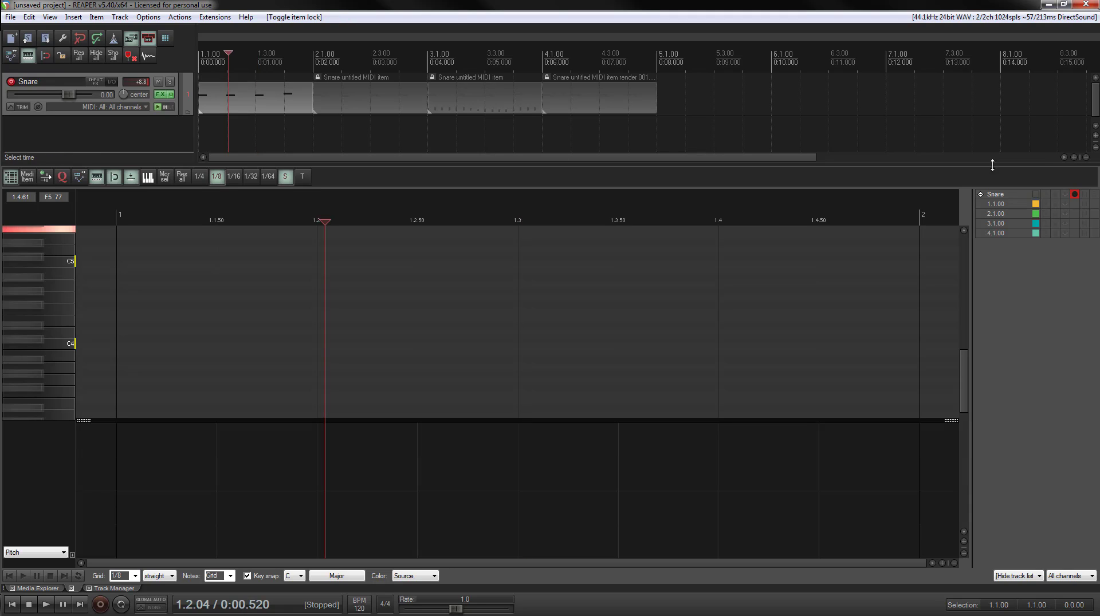
# Step: View the 1.1.00, 2.1.00 and 3.1.00 items one after another from the MIDI editor's track list
pyautogui.click(1011, 206)
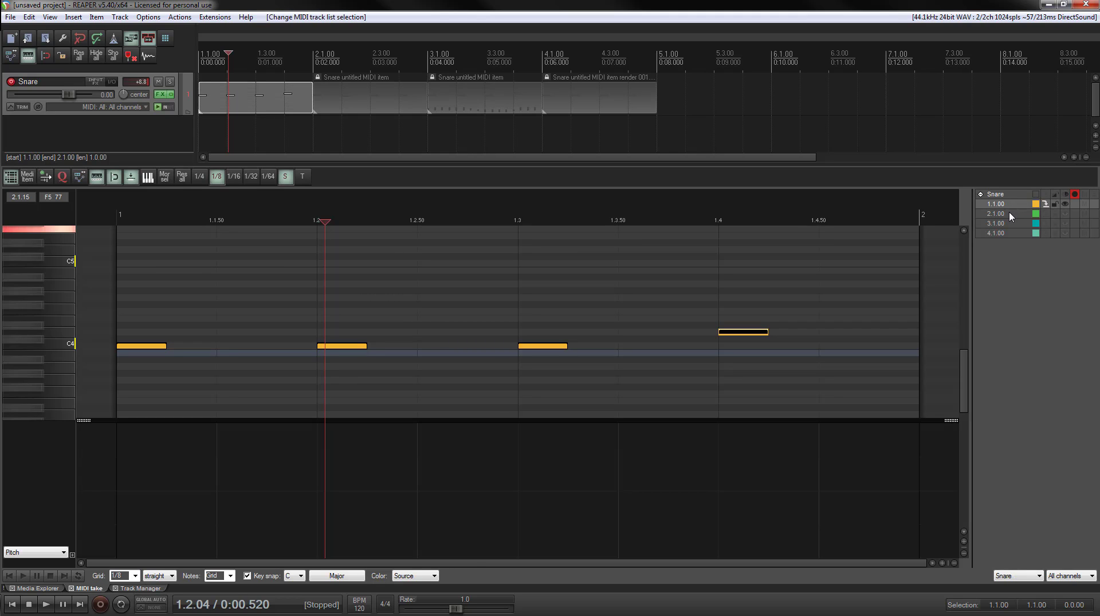
pyautogui.click(1010, 215)
pyautogui.click(1011, 224)
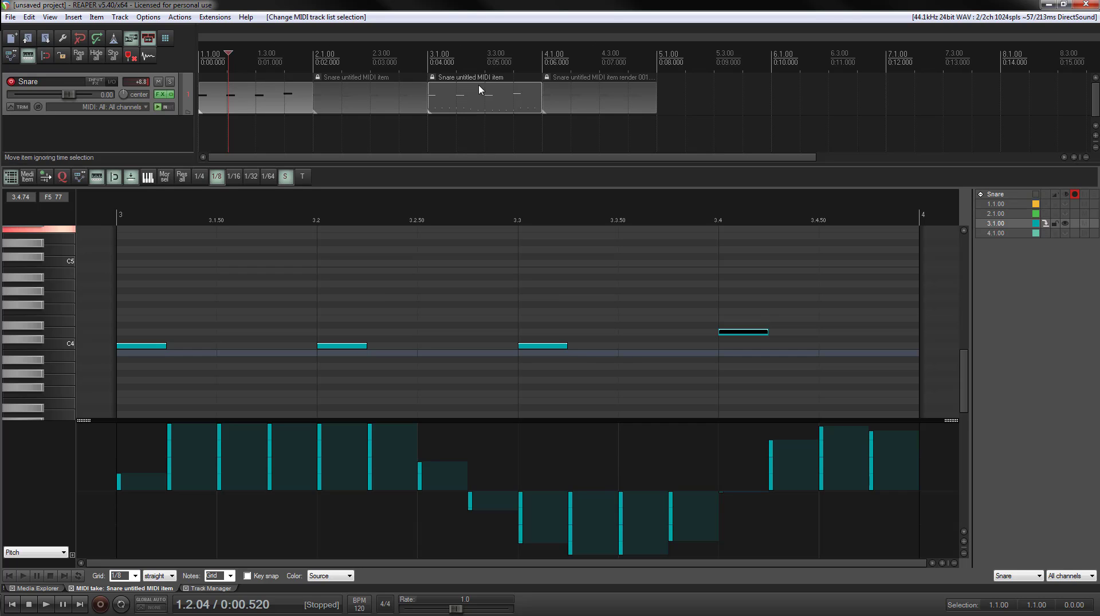
pyautogui.click(1002, 232)
# Step: Search the plug-ins for "ambience" and add the Ambience (x86) reverb to the Snare track's FX chain
pyautogui.click(158, 94)
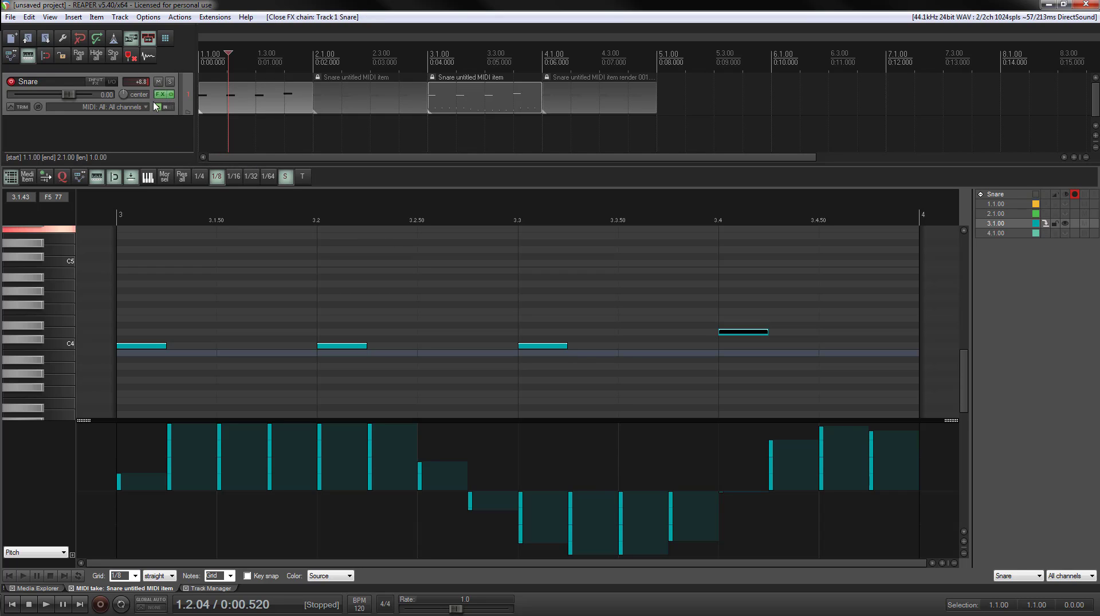
pyautogui.moveTo(0, 74); pyautogui.dragTo(304, 74)
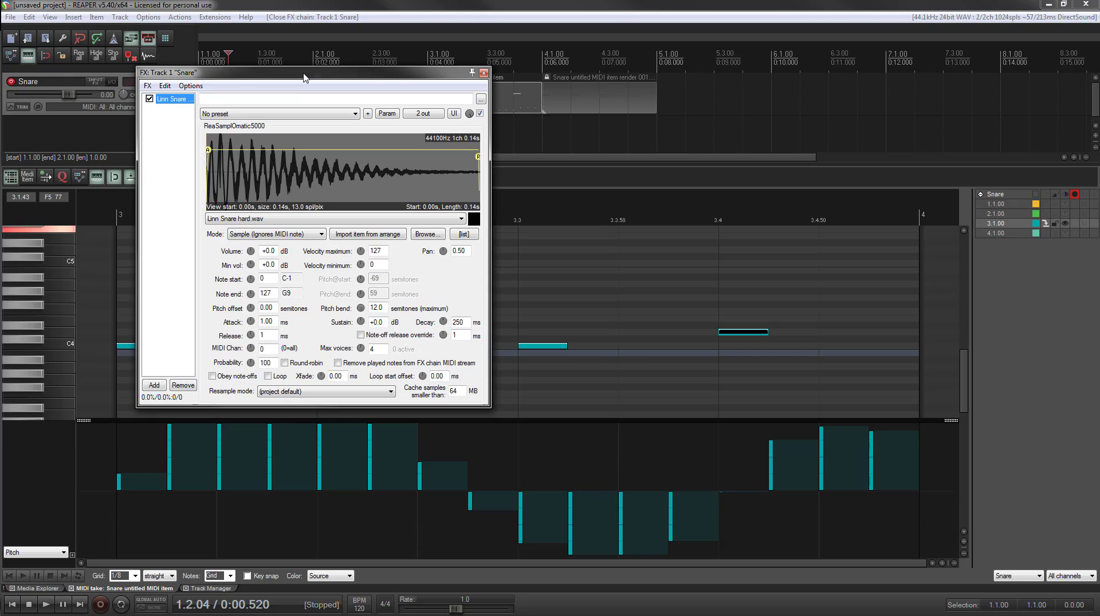
pyautogui.click(154, 385)
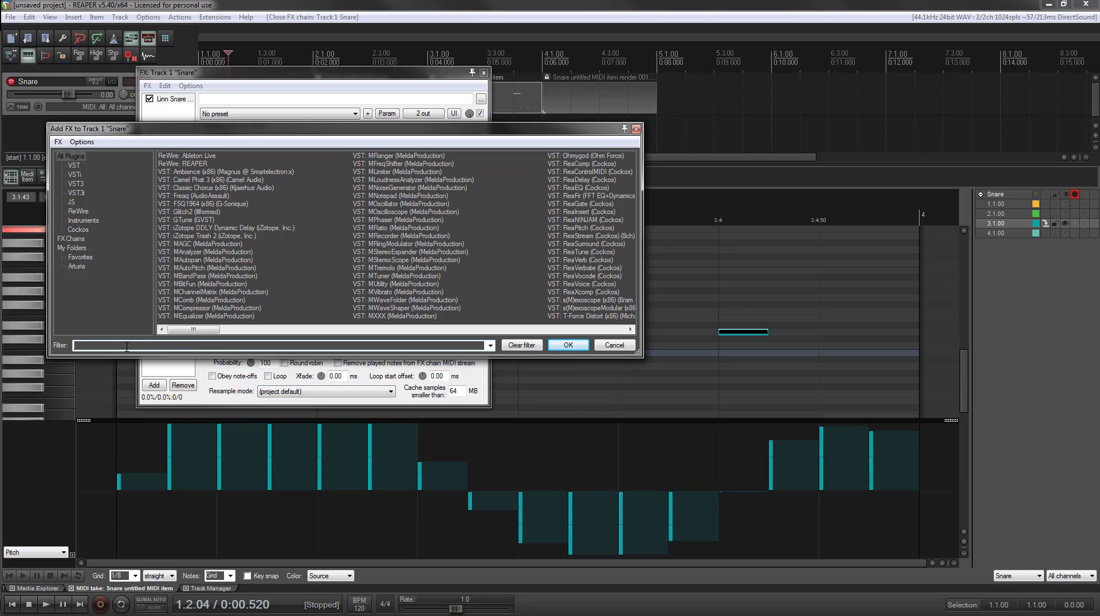
pyautogui.write('ambienc')
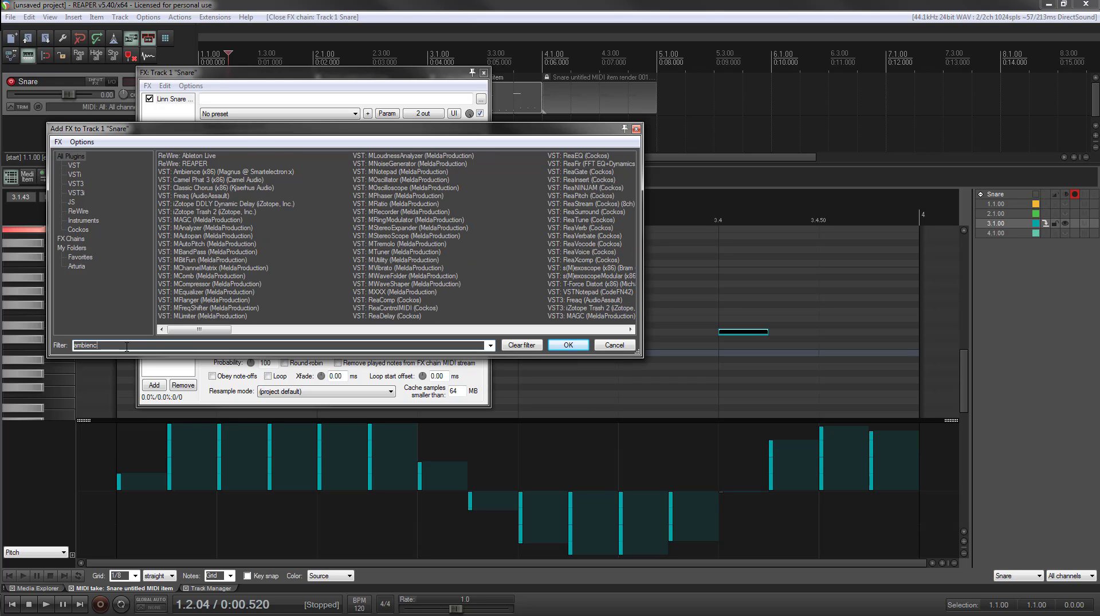
pyautogui.write('e')
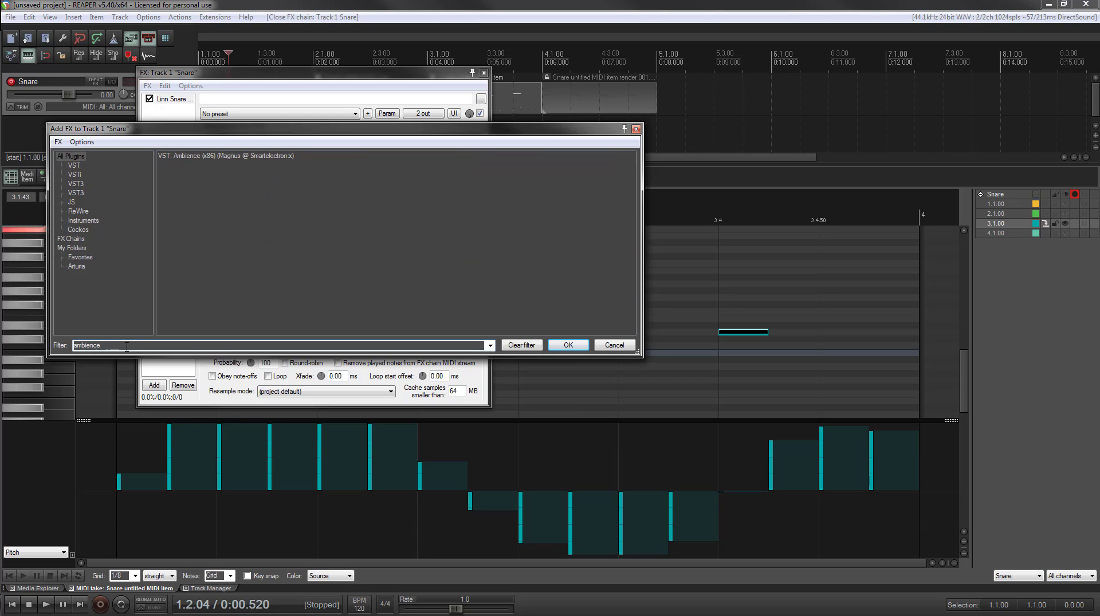
pyautogui.doubleClick(208, 158)
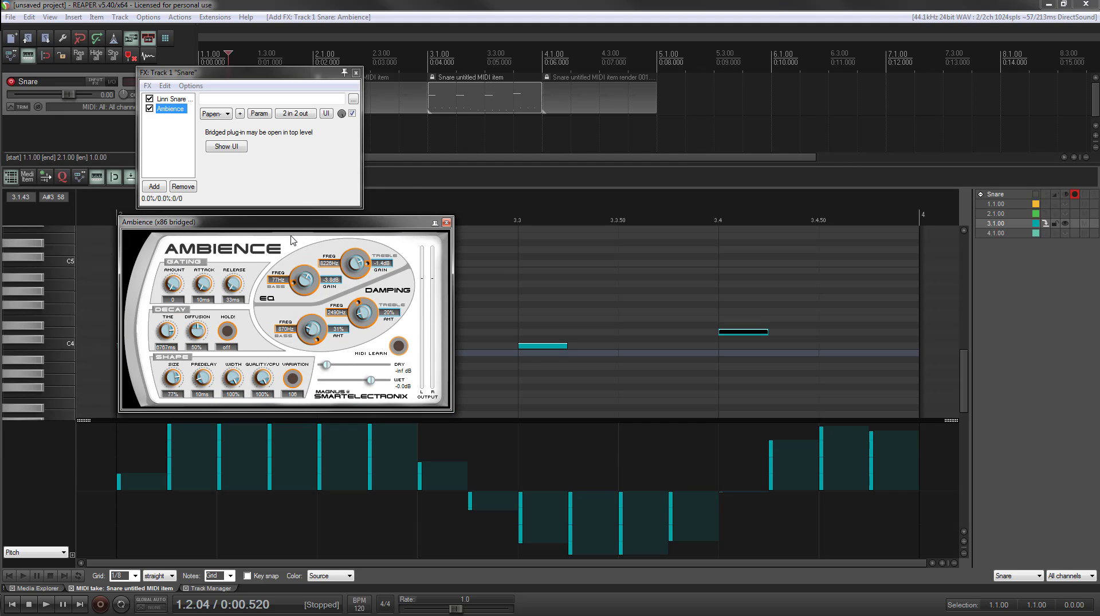
# Step: Widen the FX window, load the Pady-Drums Gated preset in Ambience and close its plug-in window
pyautogui.moveTo(359, 207); pyautogui.dragTo(521, 243)
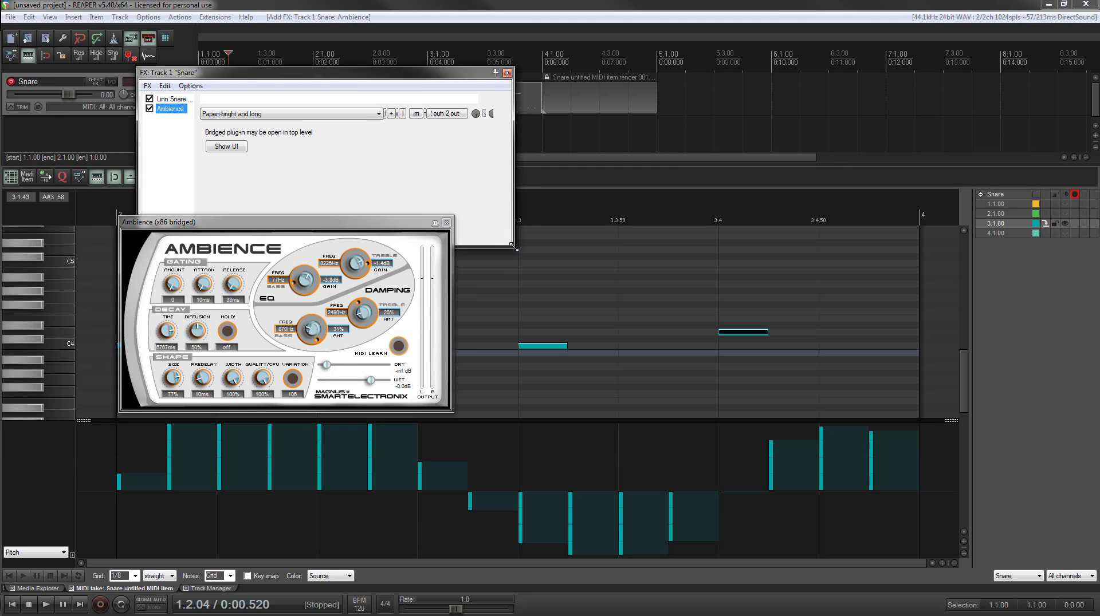
pyautogui.click(319, 115)
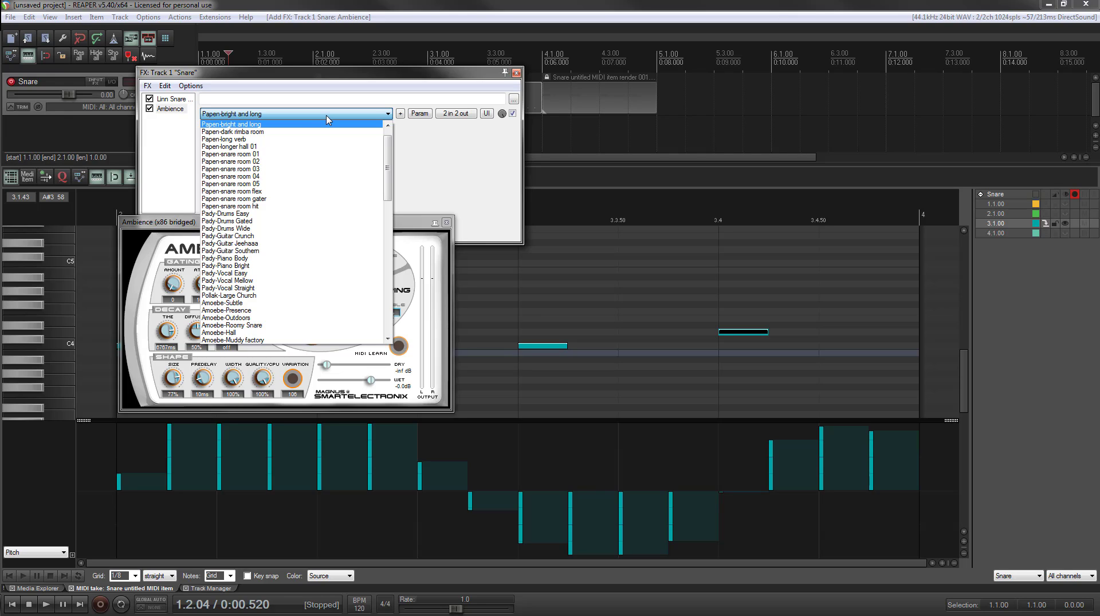
pyautogui.click(286, 221)
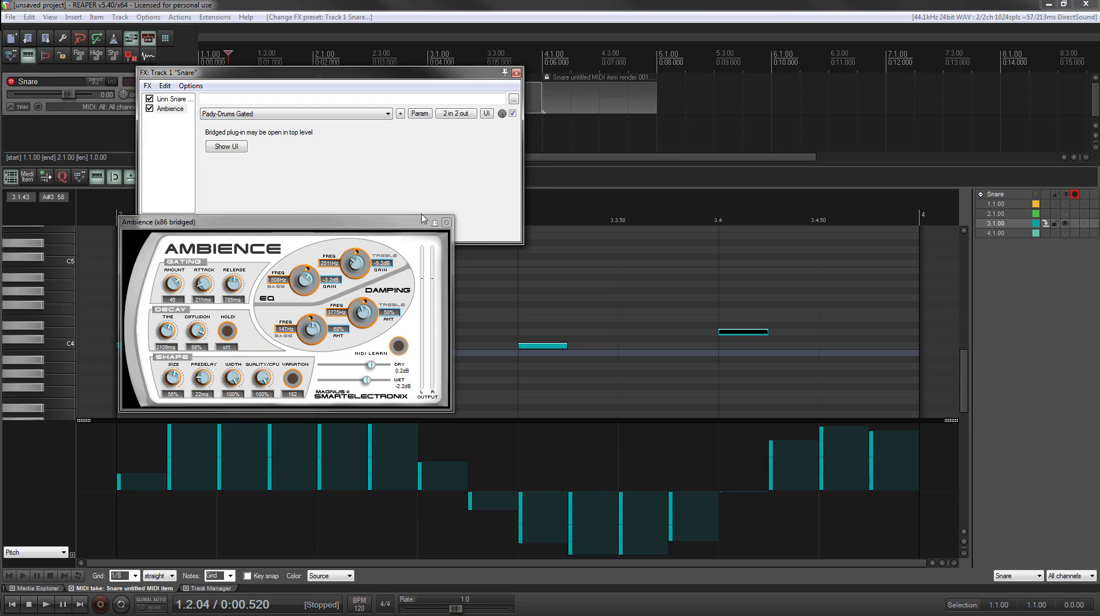
pyautogui.click(446, 223)
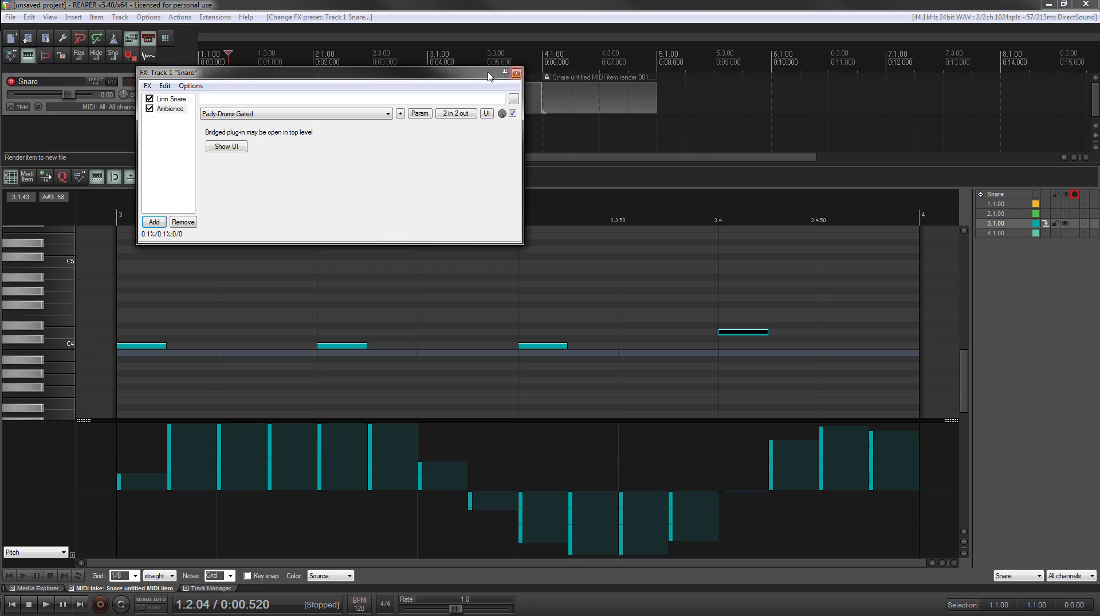
# Step: Move the FX window off the arrangement, and play from the start while bypassing and re-enabling Ambience to compare the sound
pyautogui.moveTo(489, 76); pyautogui.dragTo(543, 259)
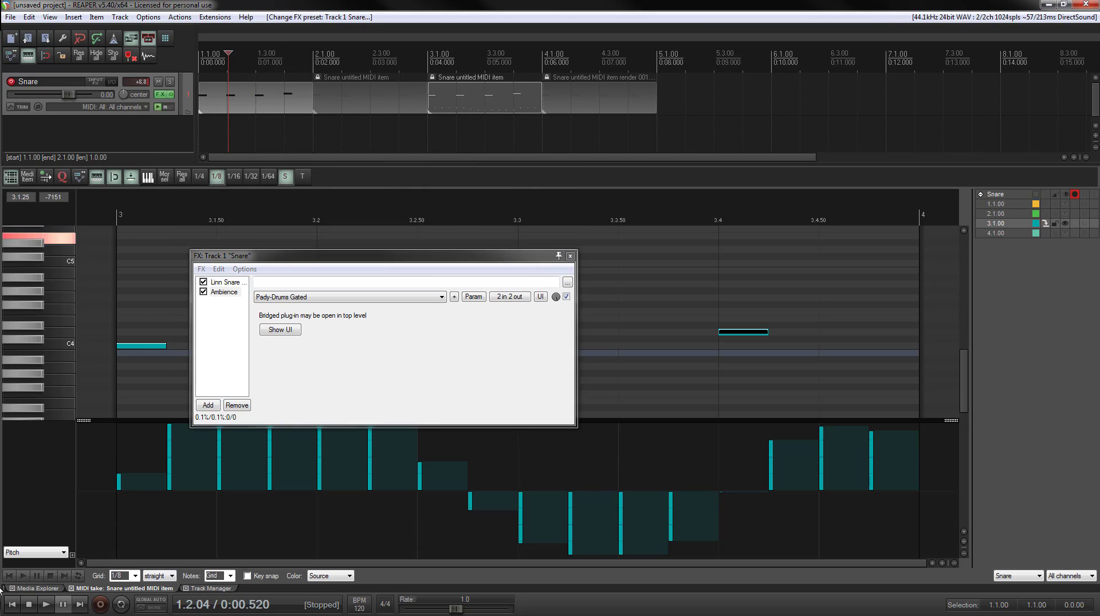
pyautogui.click(13, 603)
pyautogui.click(46, 605)
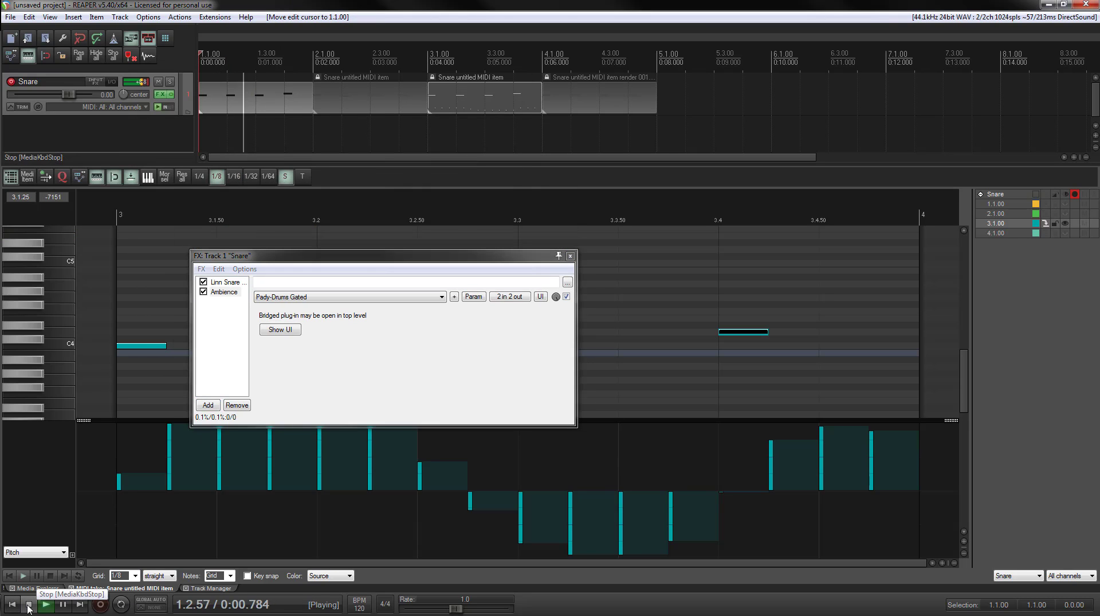
pyautogui.click(204, 292)
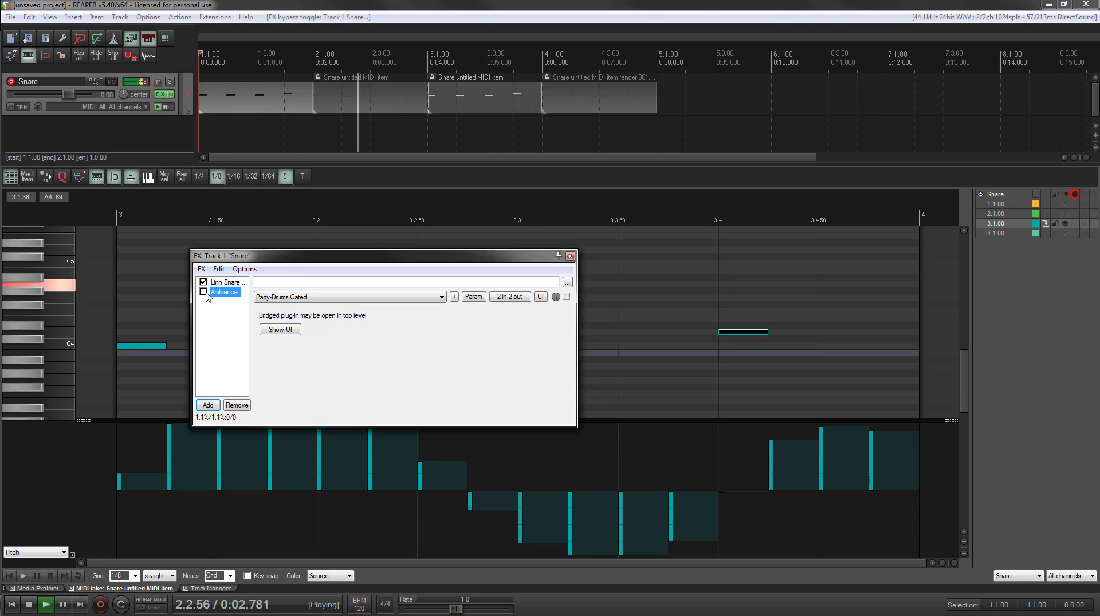
pyautogui.click(204, 292)
pyautogui.press('space')
# Step: Adjust Ambience's gating amount during playback, raising it to 100 and lowering it slightly, and close the plug-in and FX windows
pyautogui.click(280, 330)
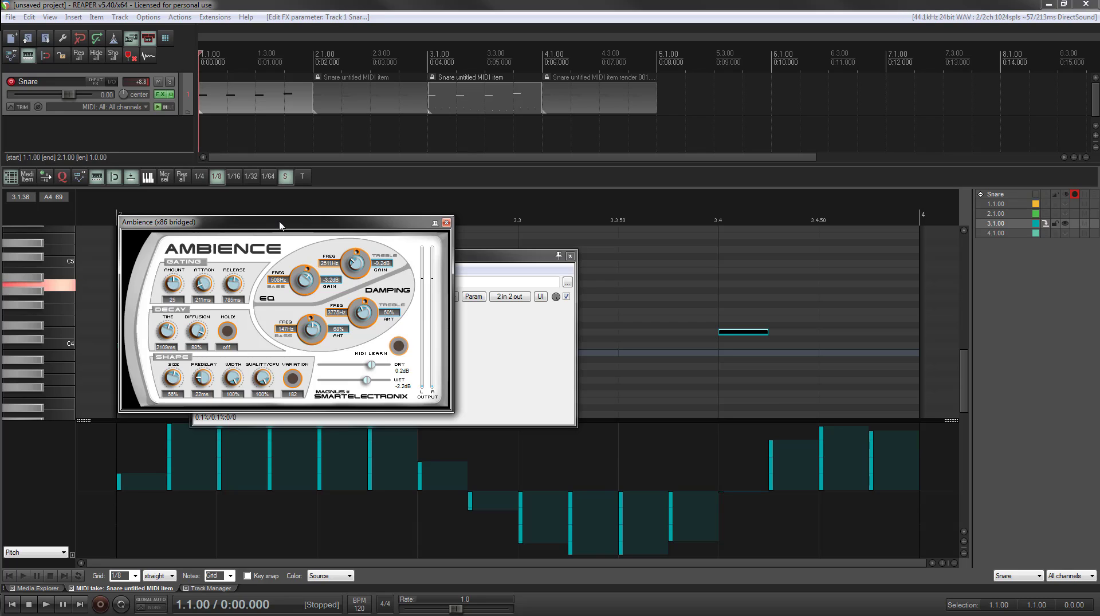
pyautogui.click(203, 136)
pyautogui.press('space')
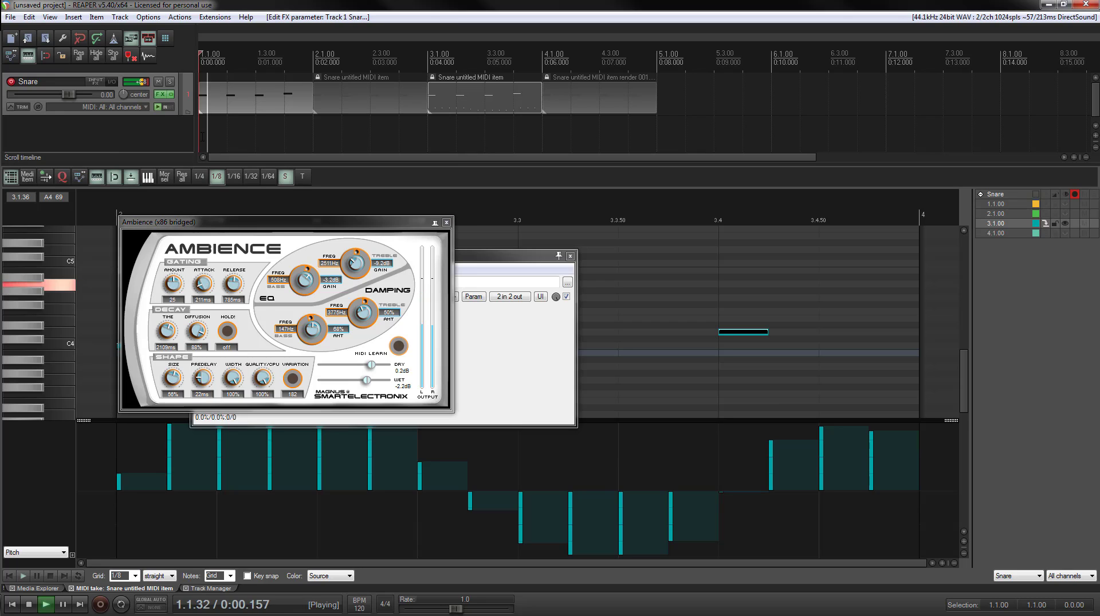
pyautogui.moveTo(173, 283); pyautogui.dragTo(202, 231)
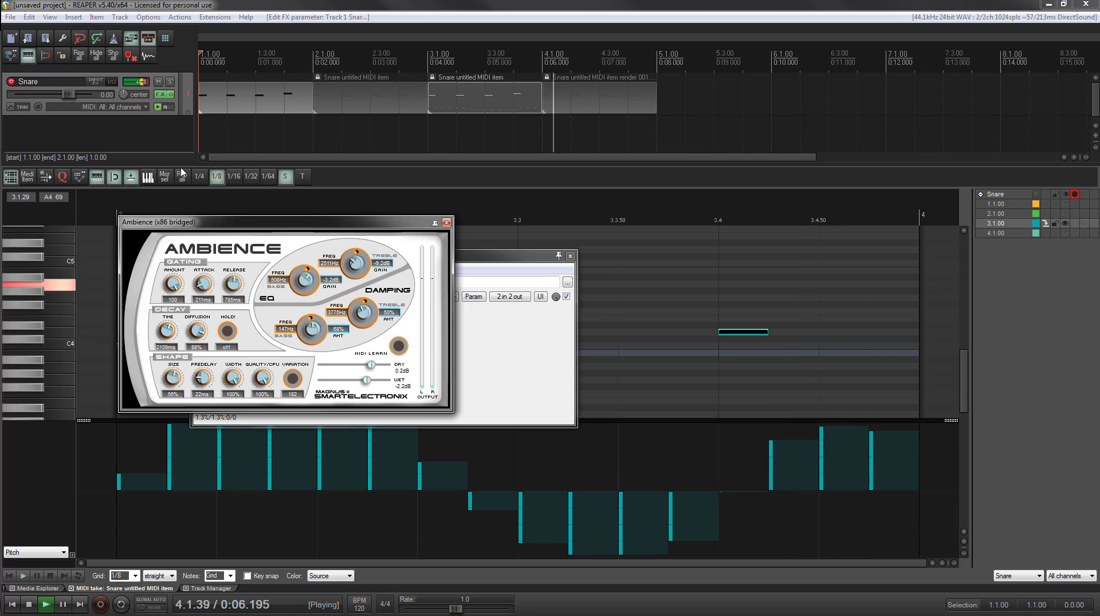
pyautogui.moveTo(173, 283); pyautogui.dragTo(177, 298)
pyautogui.press('space')
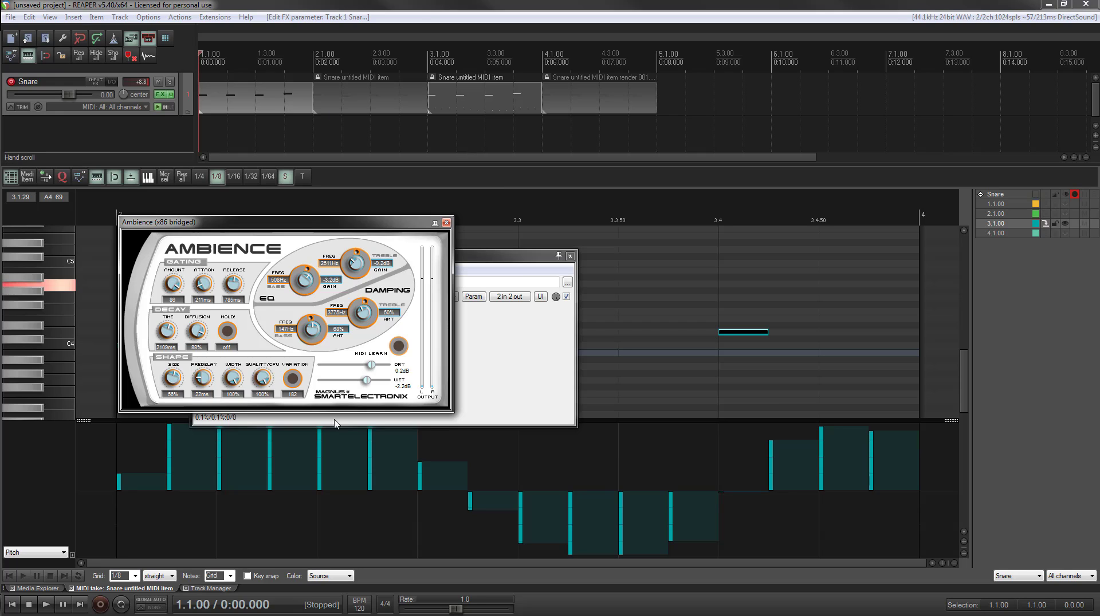
pyautogui.click(446, 222)
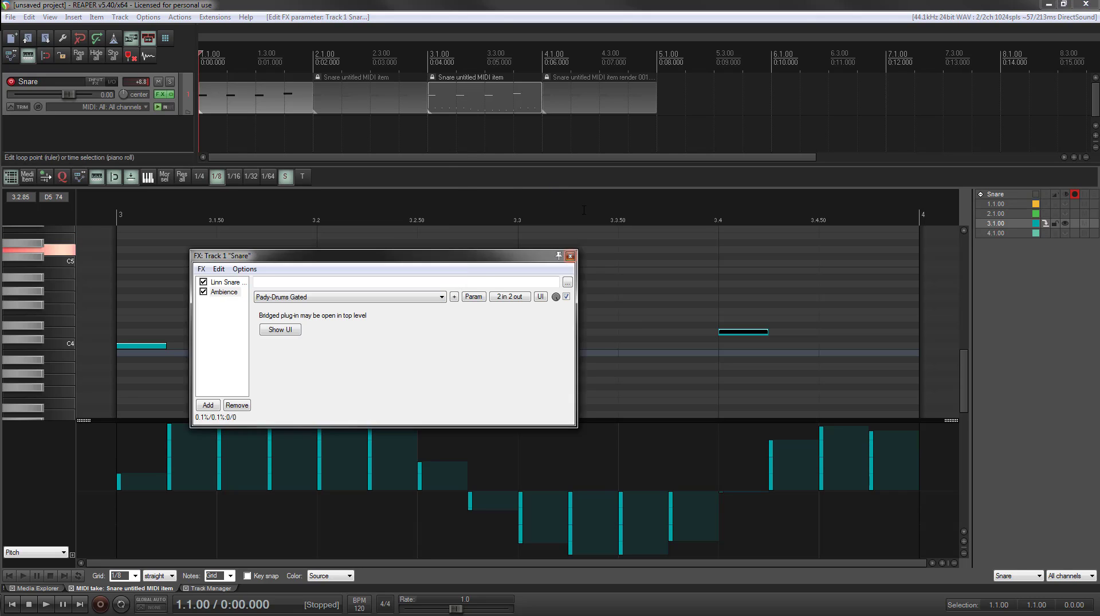
pyautogui.click(570, 256)
# Step: Select the bar 1, bar 2 and bar 4 items in the arrangement to view them in the MIDI editor
pyautogui.click(239, 94)
pyautogui.click(327, 92)
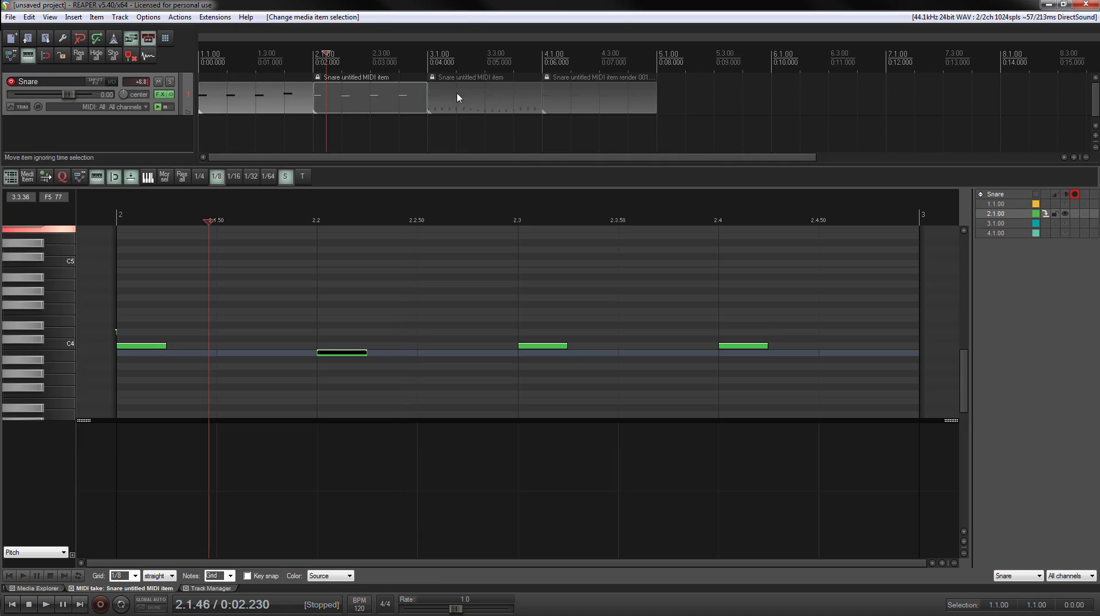
pyautogui.click(571, 95)
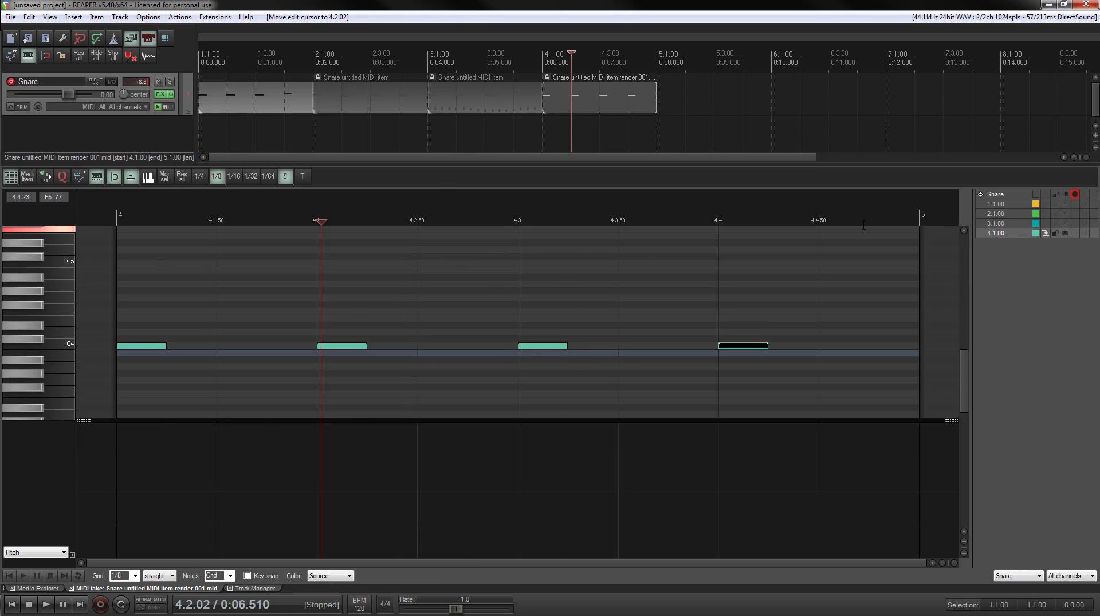
# Step: Hide the MIDI editor's track list and select the Snare items in bars 1 to 4 in turn to view each
pyautogui.click(11, 178)
pyautogui.click(268, 95)
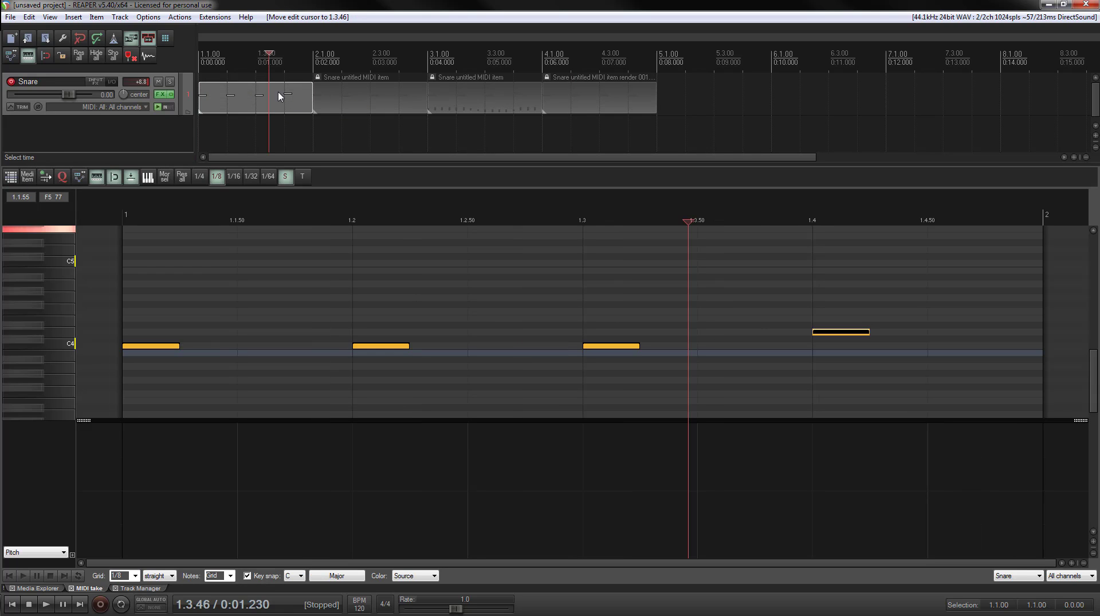
pyautogui.click(350, 95)
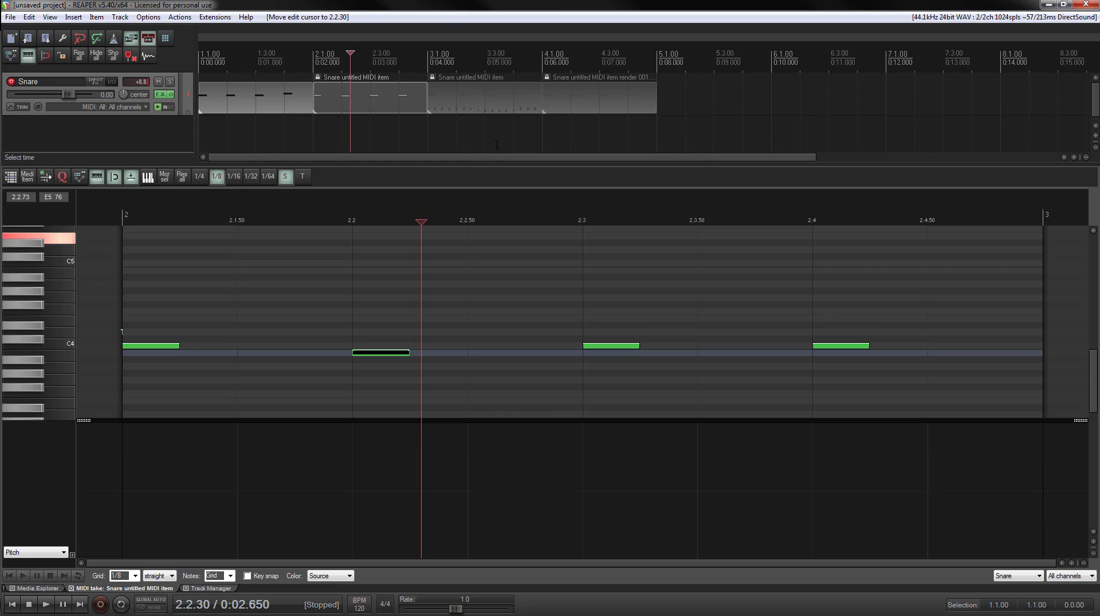
pyautogui.click(468, 95)
pyautogui.click(600, 92)
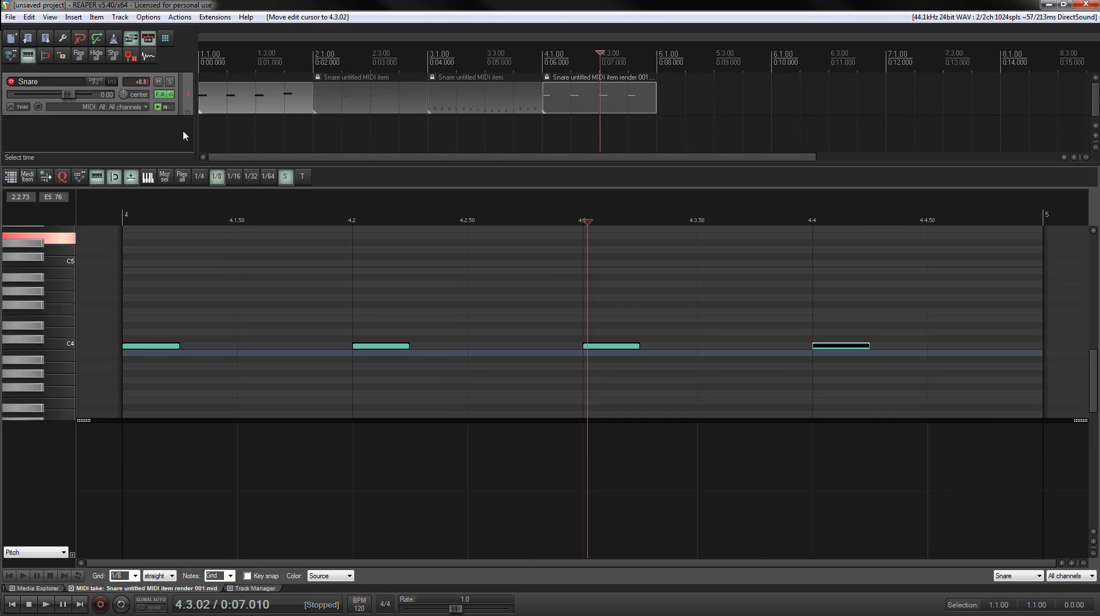
# Step: Enlarge the arrange view above the docked MIDI editor and shrink the Pitch lane to its minimum height
pyautogui.moveTo(264, 166); pyautogui.dragTo(263, 213)
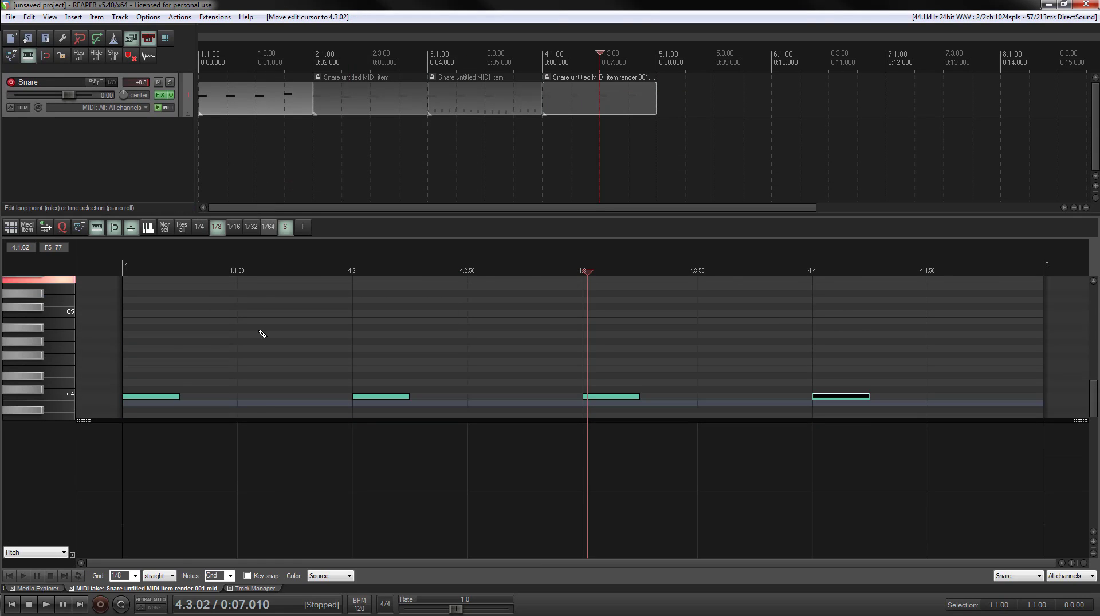
pyautogui.moveTo(90, 428); pyautogui.dragTo(95, 559)
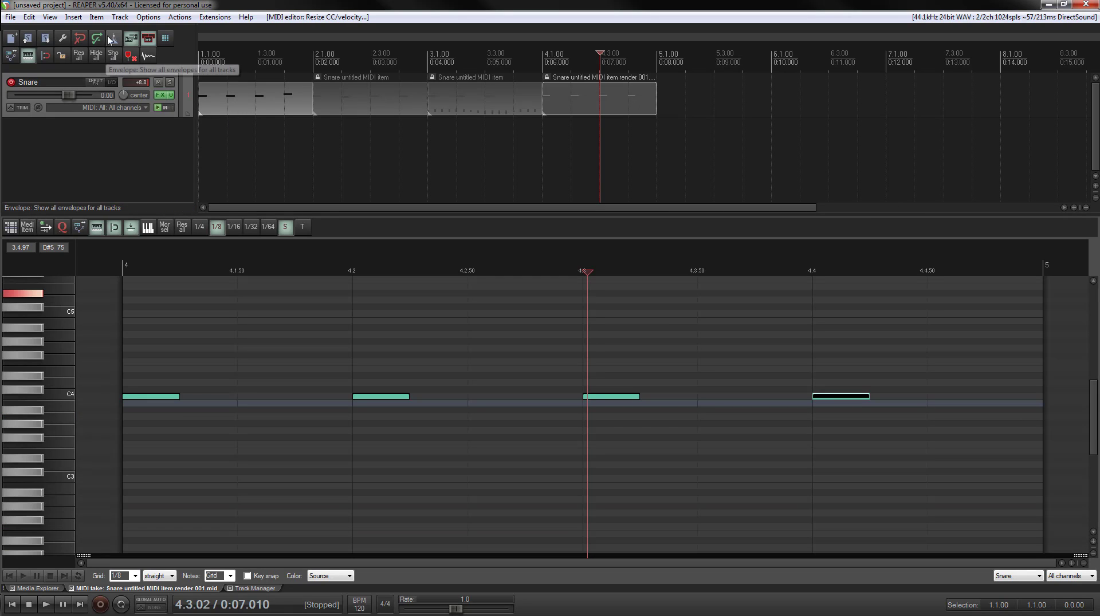
# Step: In the MIDI Editor preferences, use one MIDI editor per track and make it open all MIDI on the same track
pyautogui.click(148, 17)
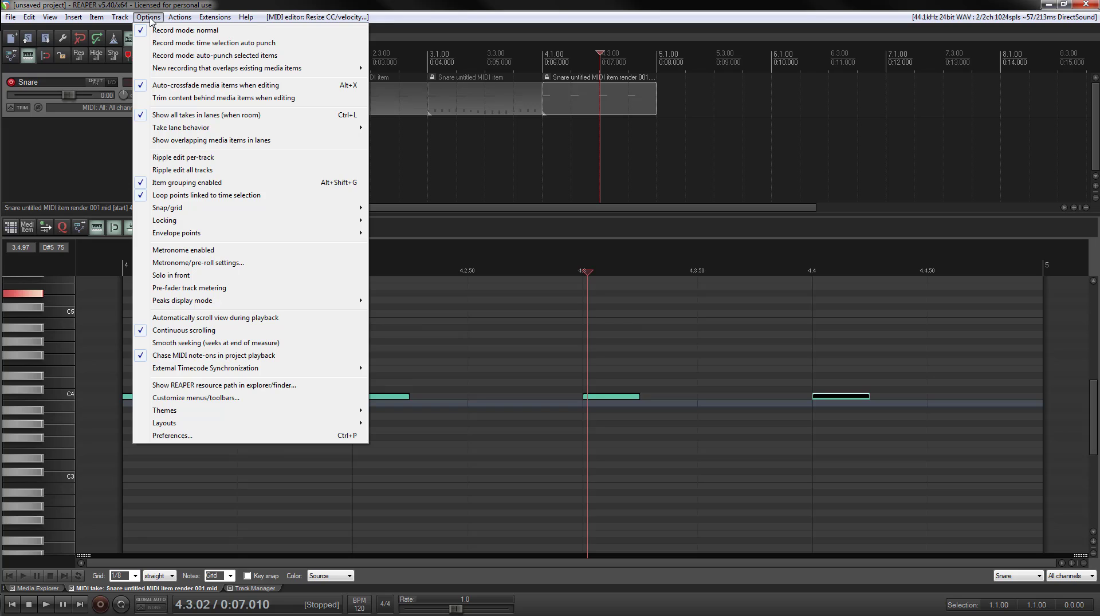
pyautogui.click(245, 436)
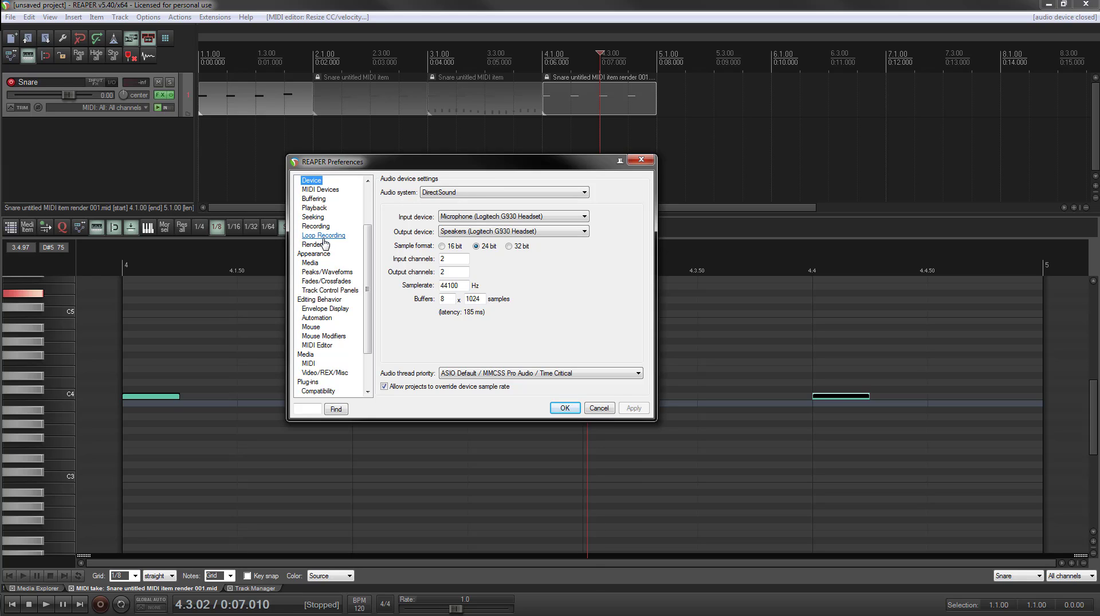
pyautogui.click(307, 364)
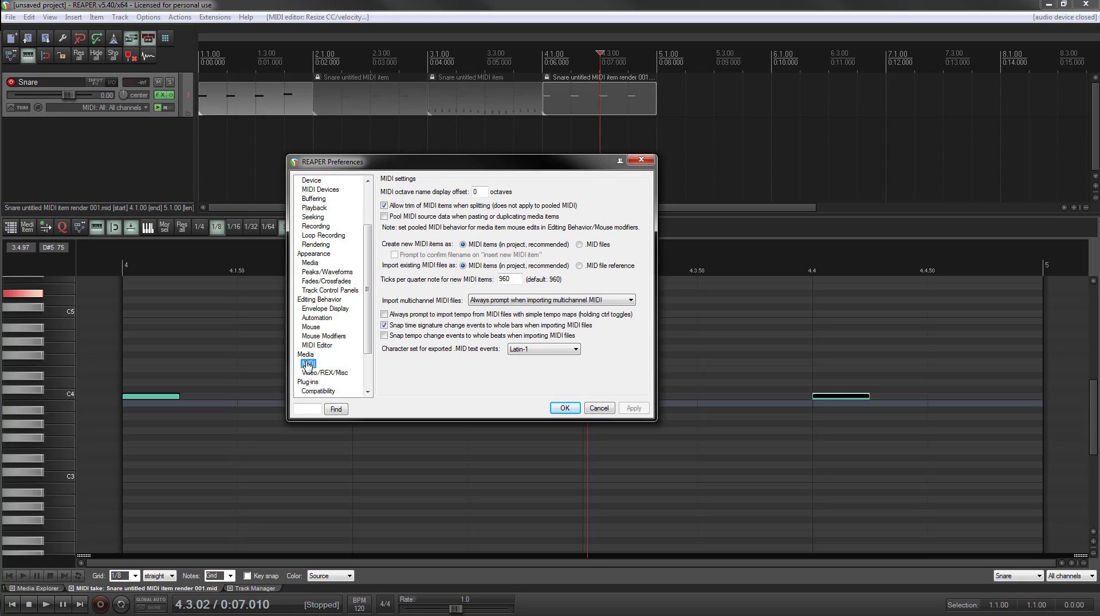
pyautogui.scroll(3, 324, 327)
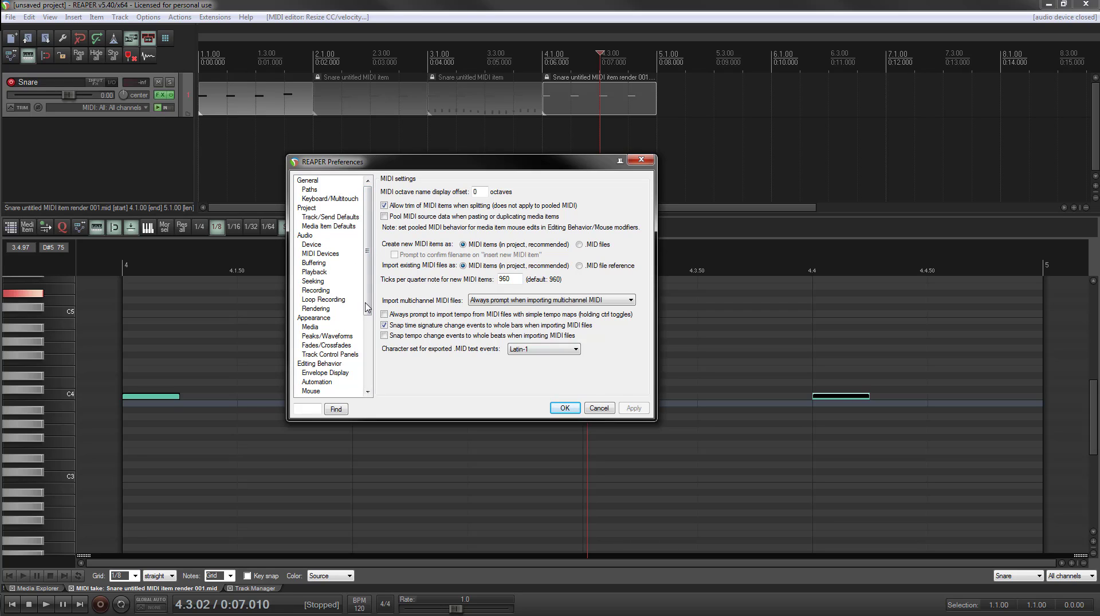
pyautogui.scroll(-1, 371, 317)
pyautogui.scroll(-1, 371, 319)
pyautogui.click(321, 363)
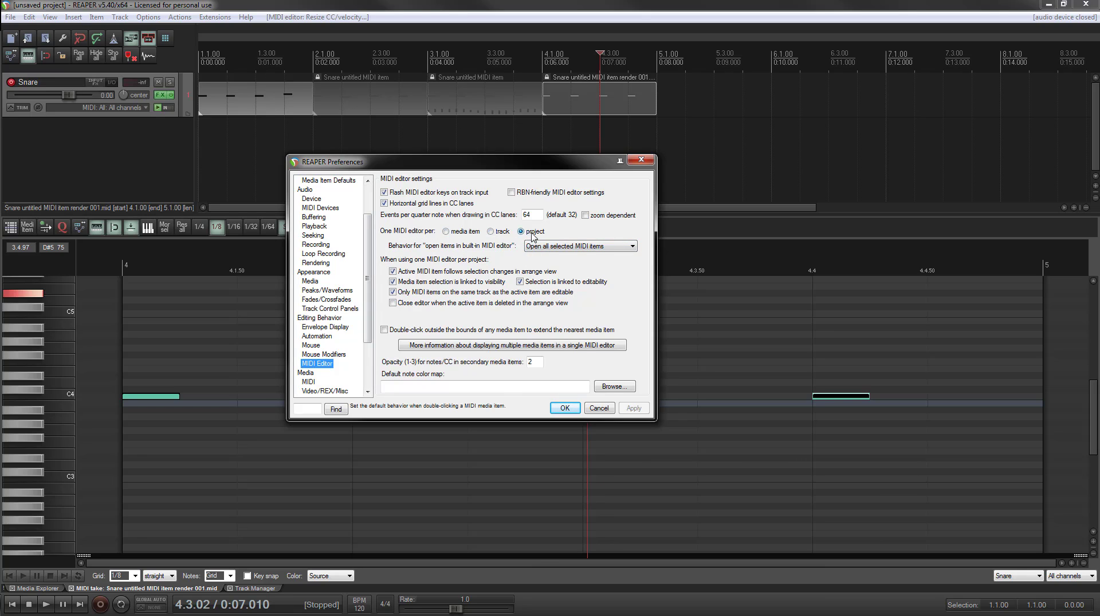
pyautogui.click(490, 232)
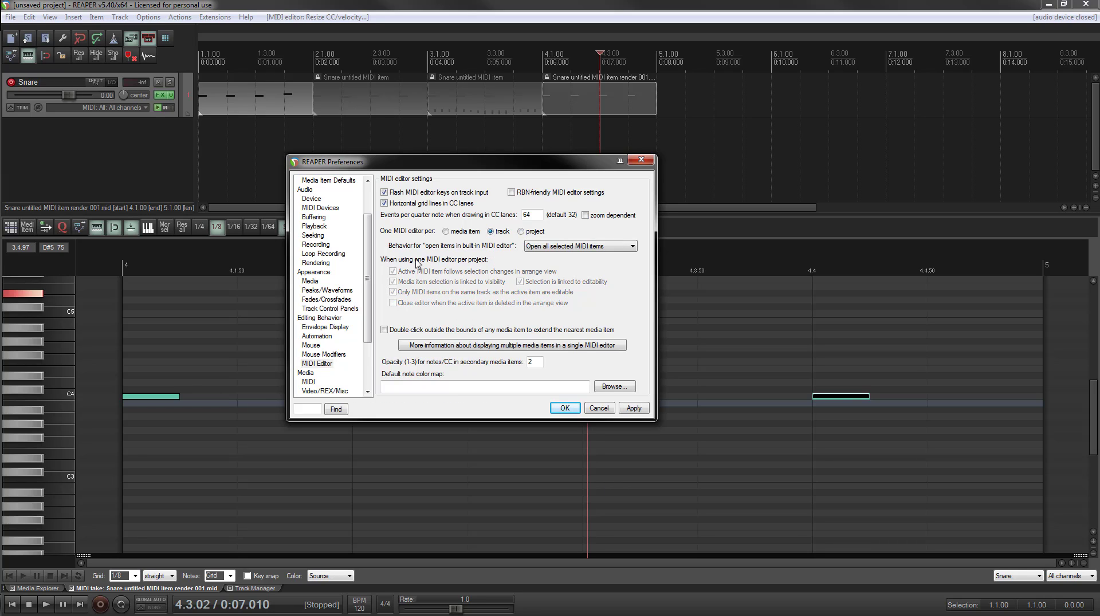
pyautogui.click(614, 246)
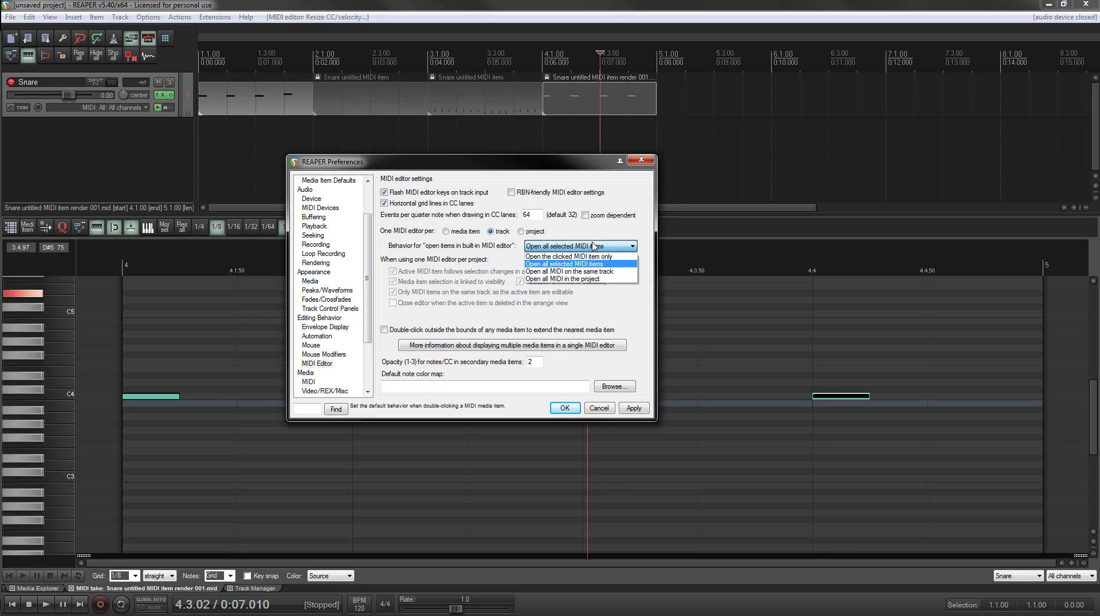
pyautogui.click(611, 272)
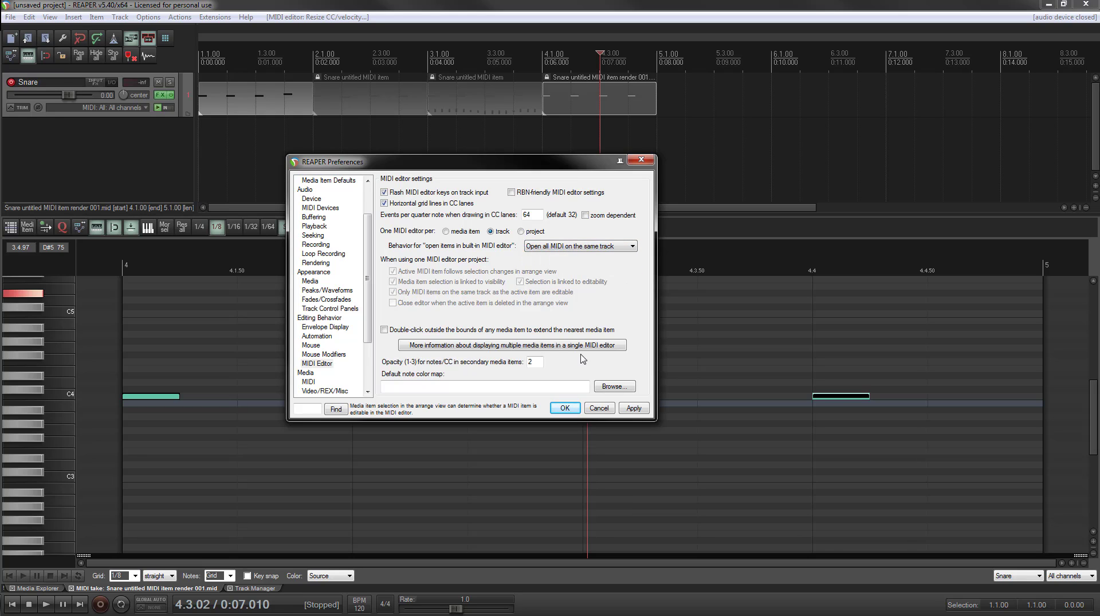
pyautogui.click(632, 407)
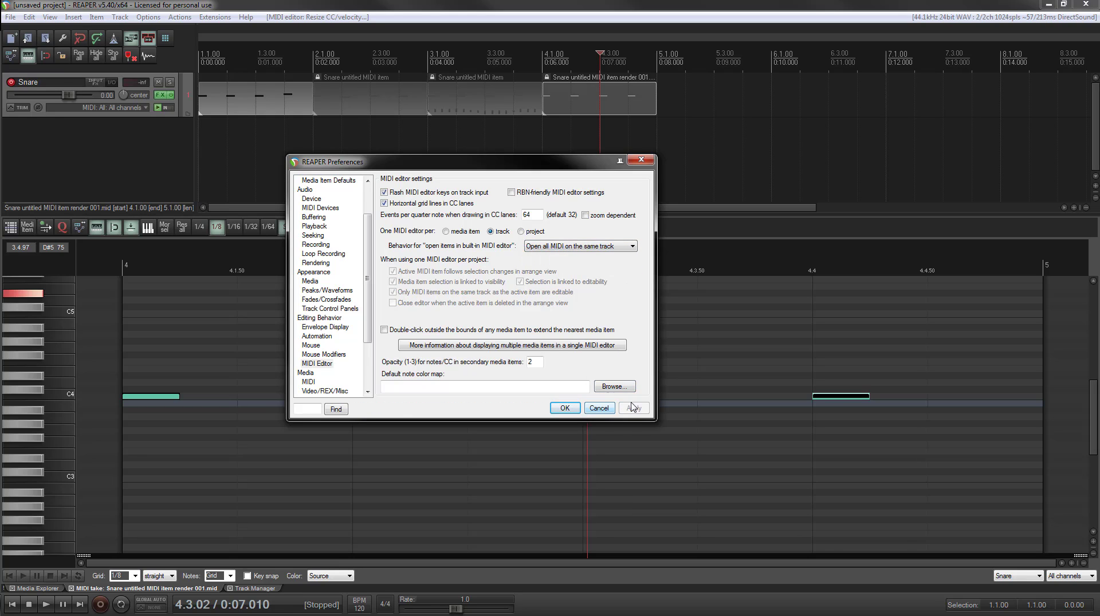
pyautogui.click(564, 408)
# Step: Open the bar 1 Snare item in the MIDI editor and make the bar 2 item active through its note at 2.2
pyautogui.scroll(-5, 360, 164)
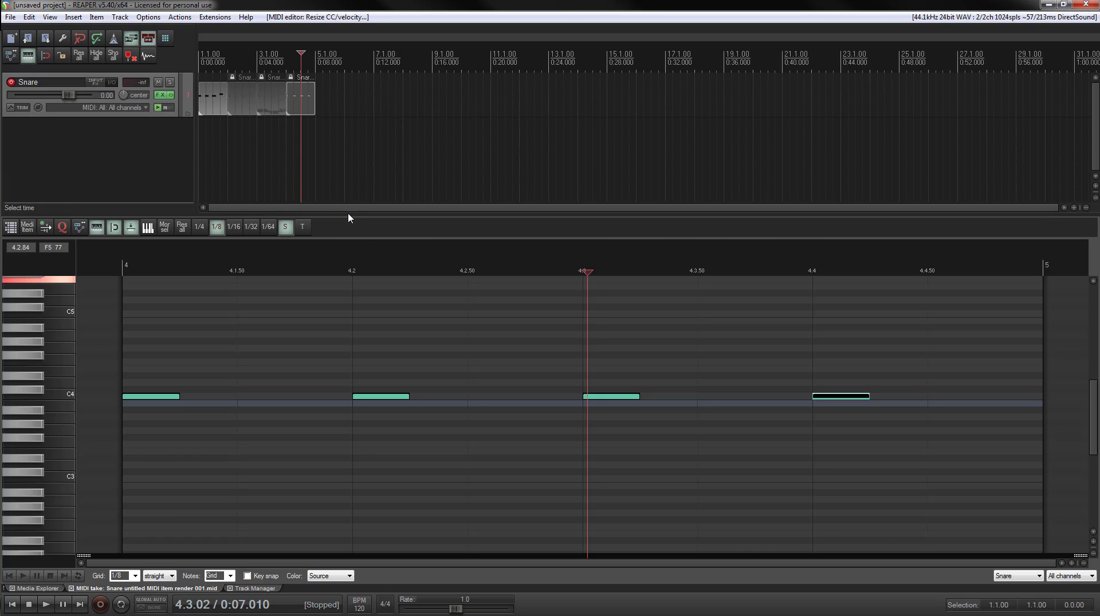
pyautogui.click(217, 99)
pyautogui.click(216, 97)
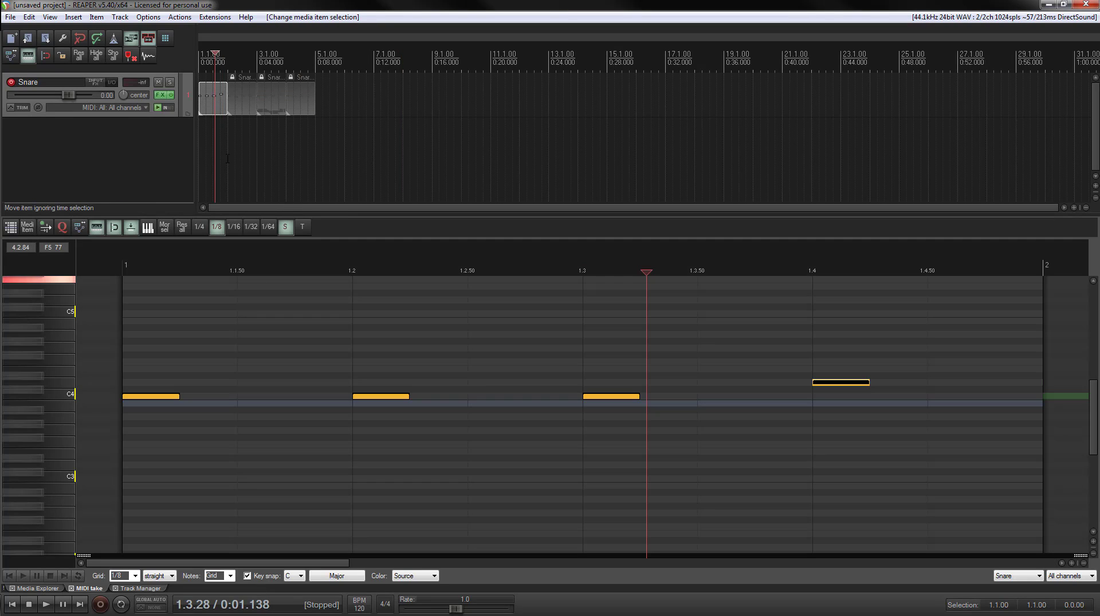
pyautogui.moveTo(329, 567); pyautogui.dragTo(212, 454)
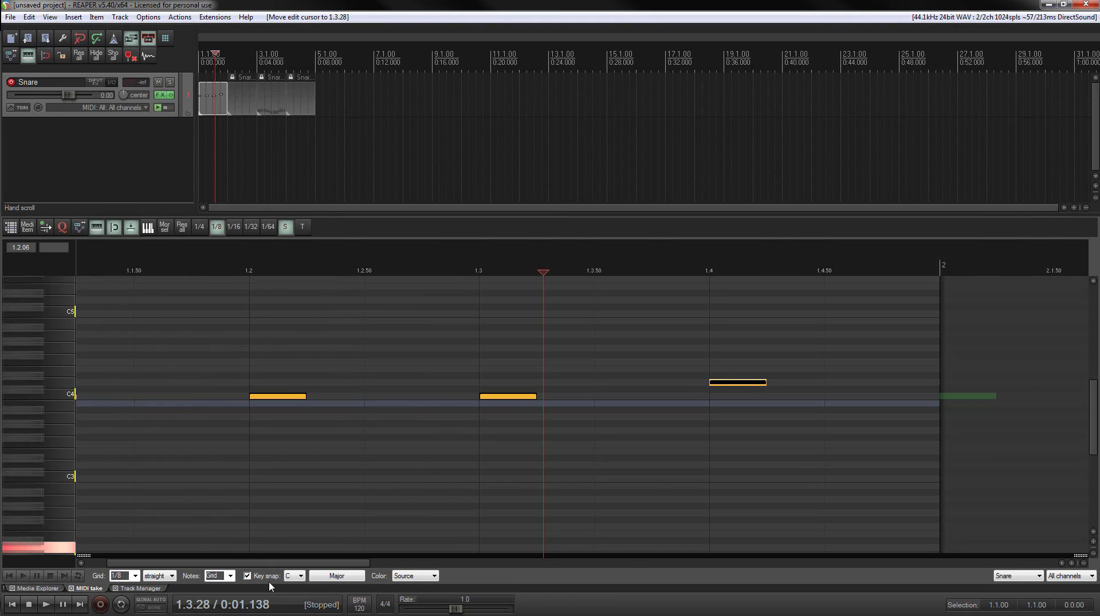
pyautogui.moveTo(286, 565); pyautogui.dragTo(429, 574)
pyautogui.click(431, 401)
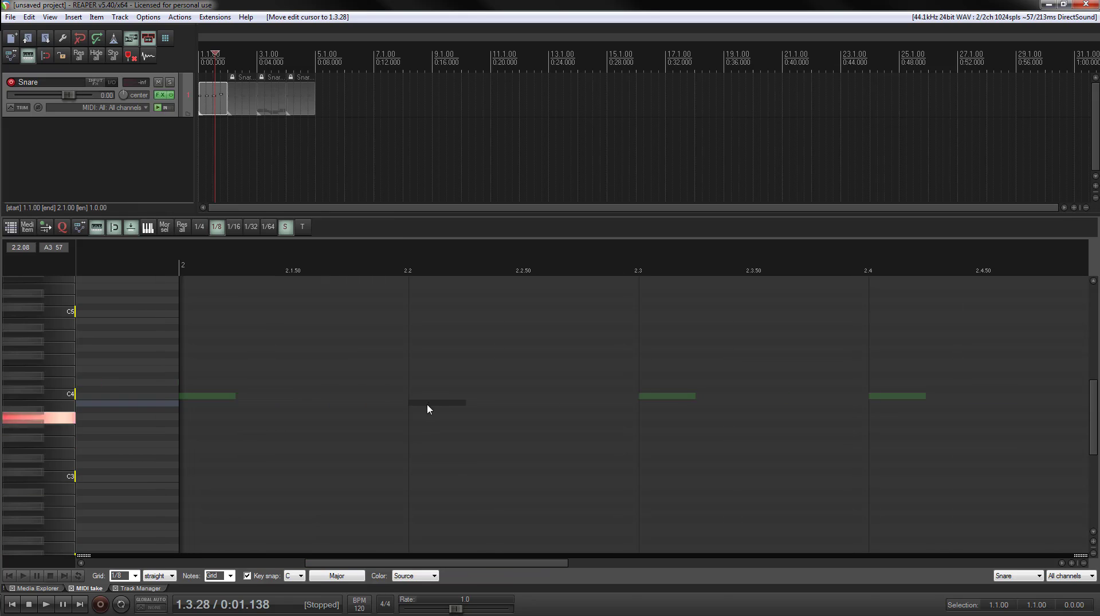
pyautogui.click(431, 404)
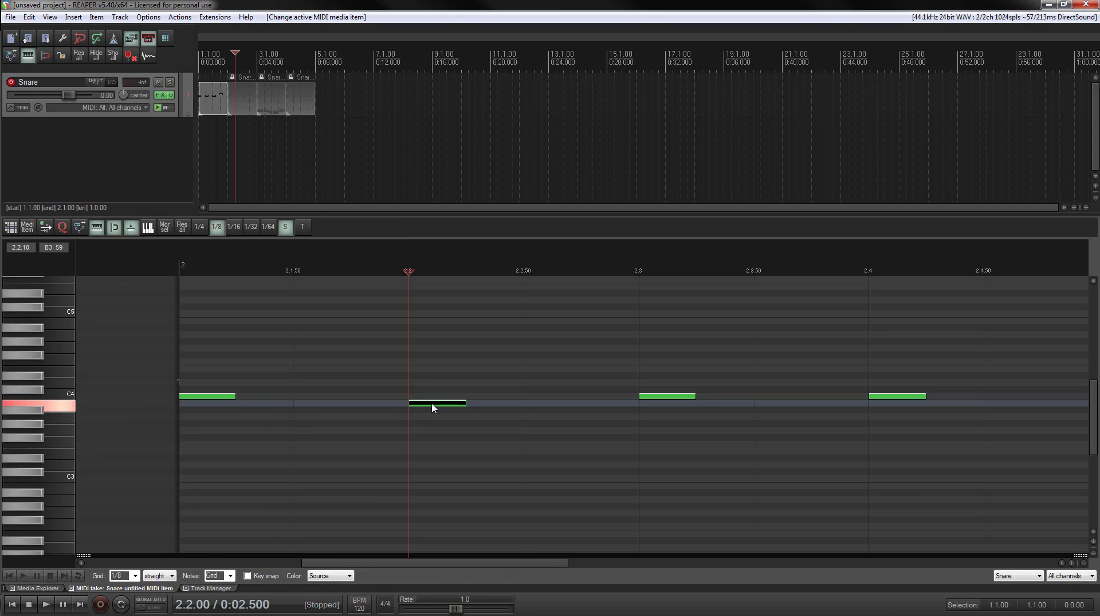
# Step: Make the bar 3 item active through its note at 3.2 and view the notes of bar 4 and bar 1
pyautogui.moveTo(475, 564); pyautogui.dragTo(722, 562)
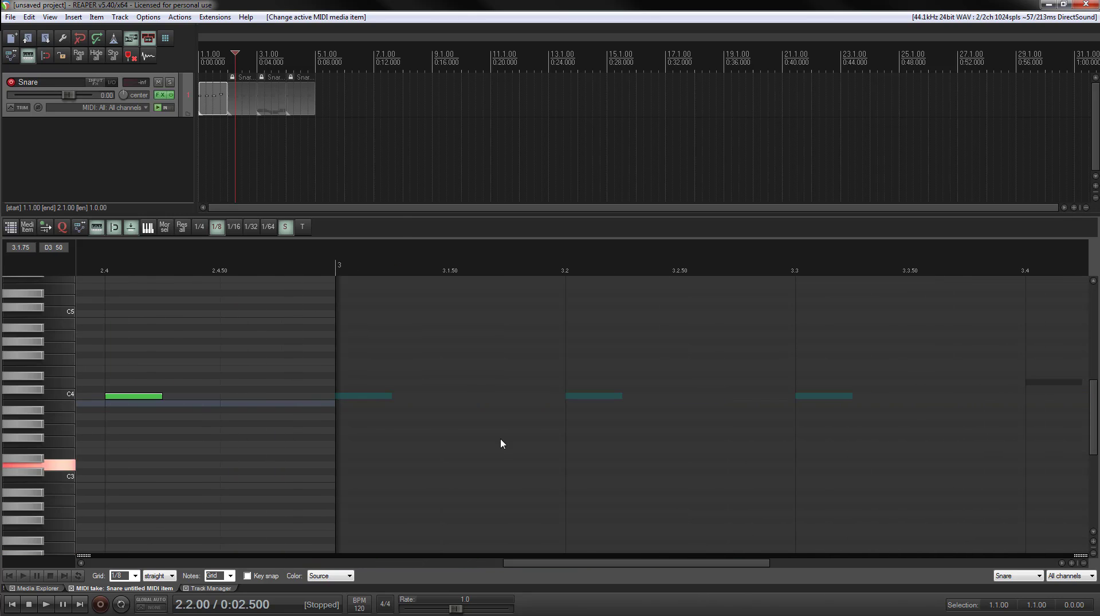
pyautogui.click(600, 397)
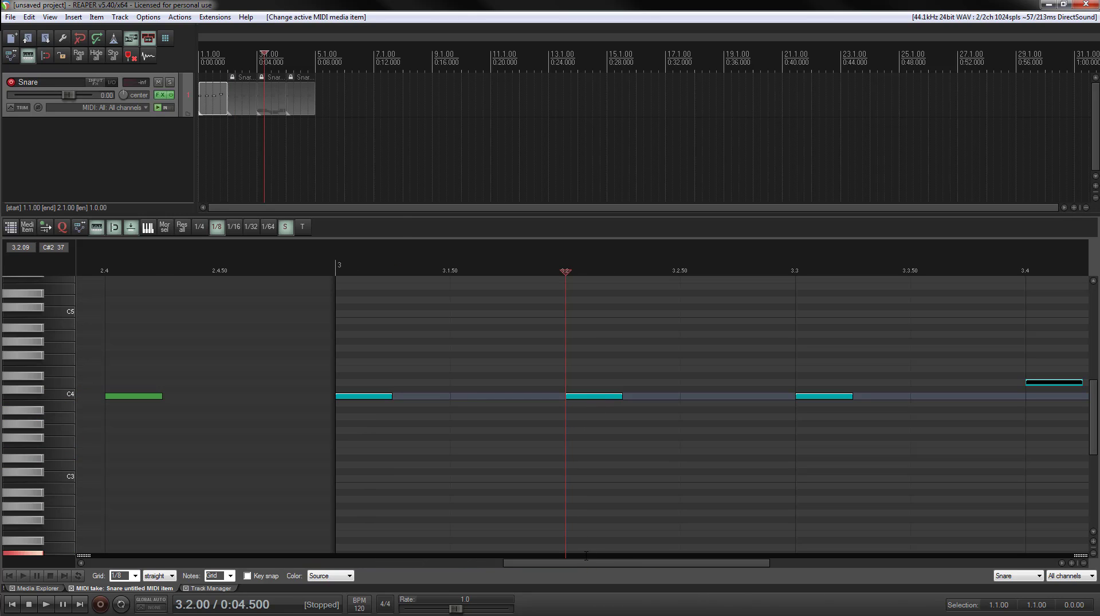
pyautogui.moveTo(587, 564); pyautogui.dragTo(957, 589)
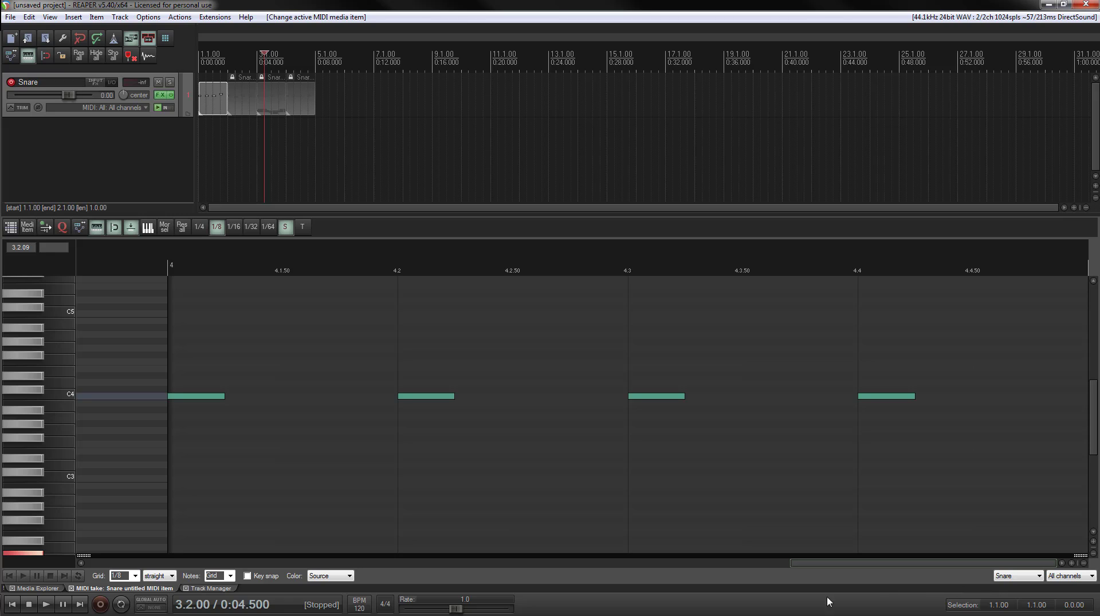
pyautogui.moveTo(827, 601); pyautogui.dragTo(158, 65)
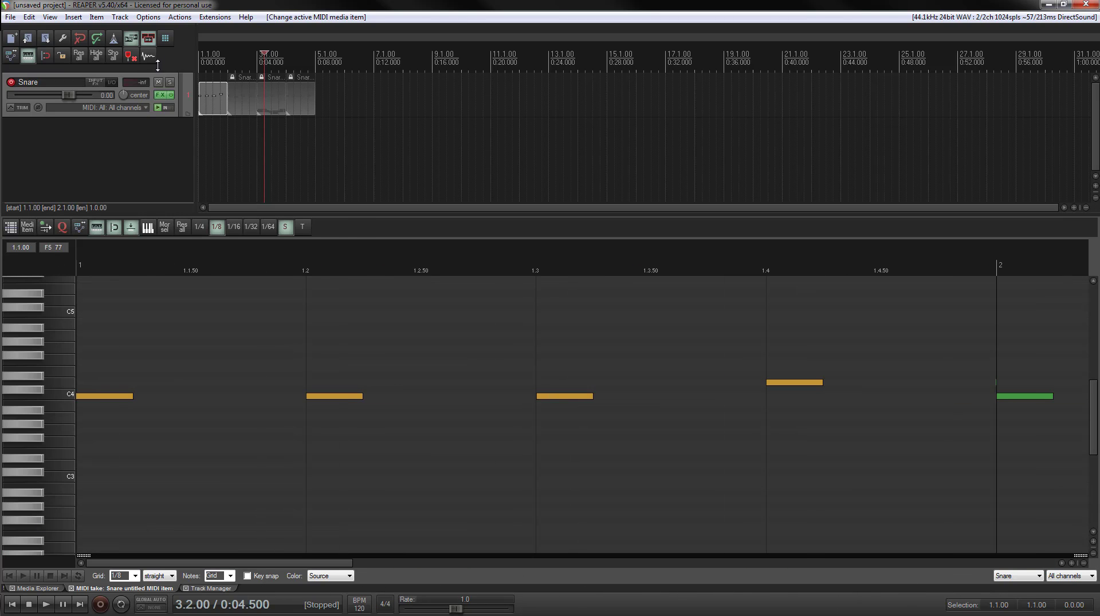
# Step: Set the preferences to one MIDI editor per project with "Open all selected MIDI items" as the opening behavior
pyautogui.click(147, 18)
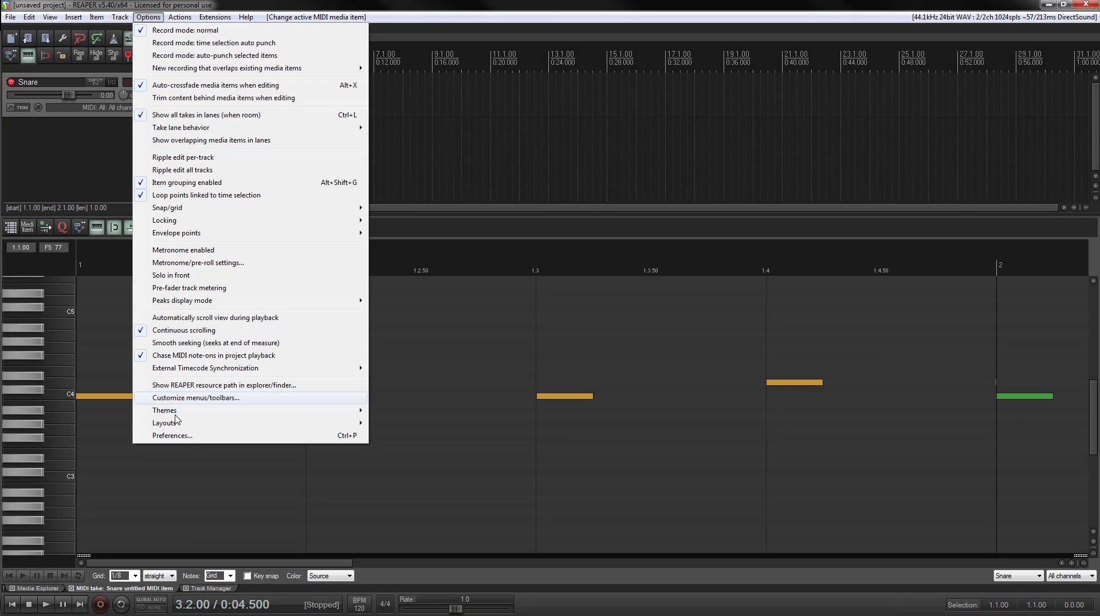
pyautogui.click(172, 435)
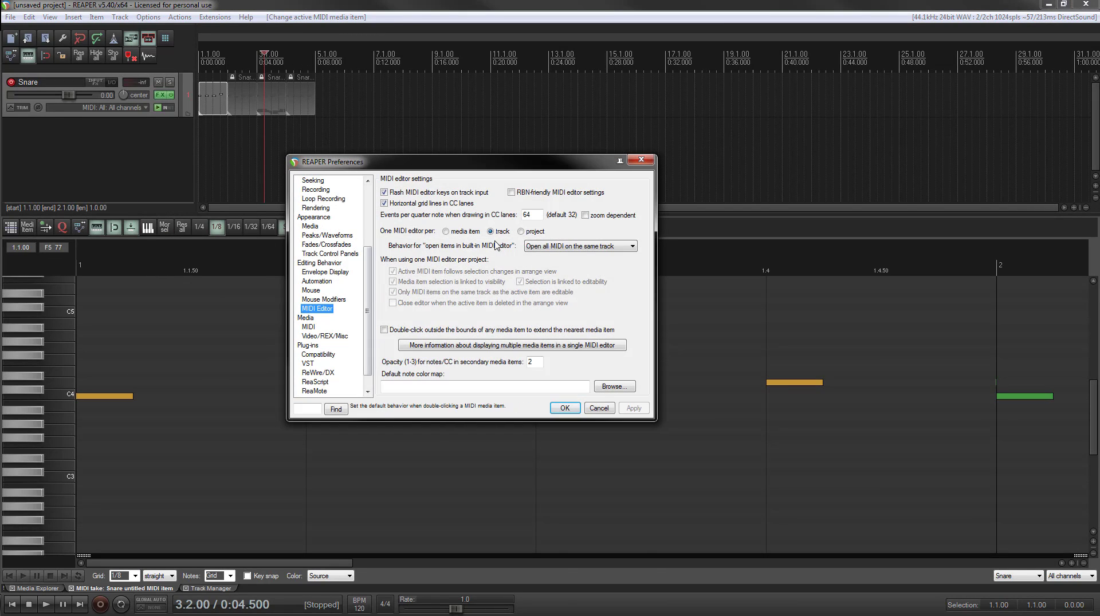
pyautogui.click(520, 232)
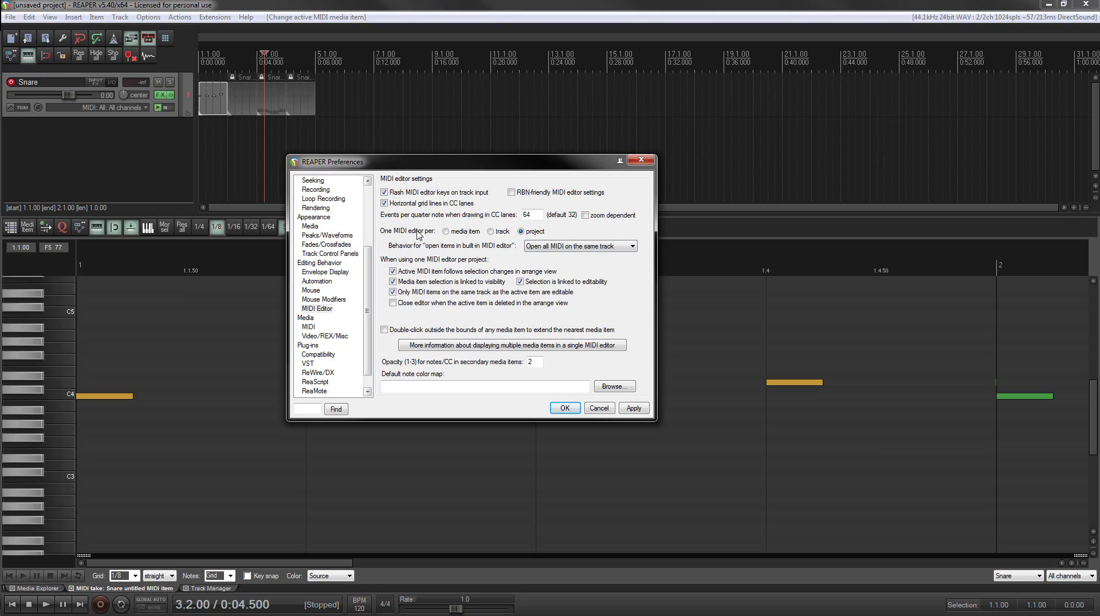
pyautogui.click(545, 246)
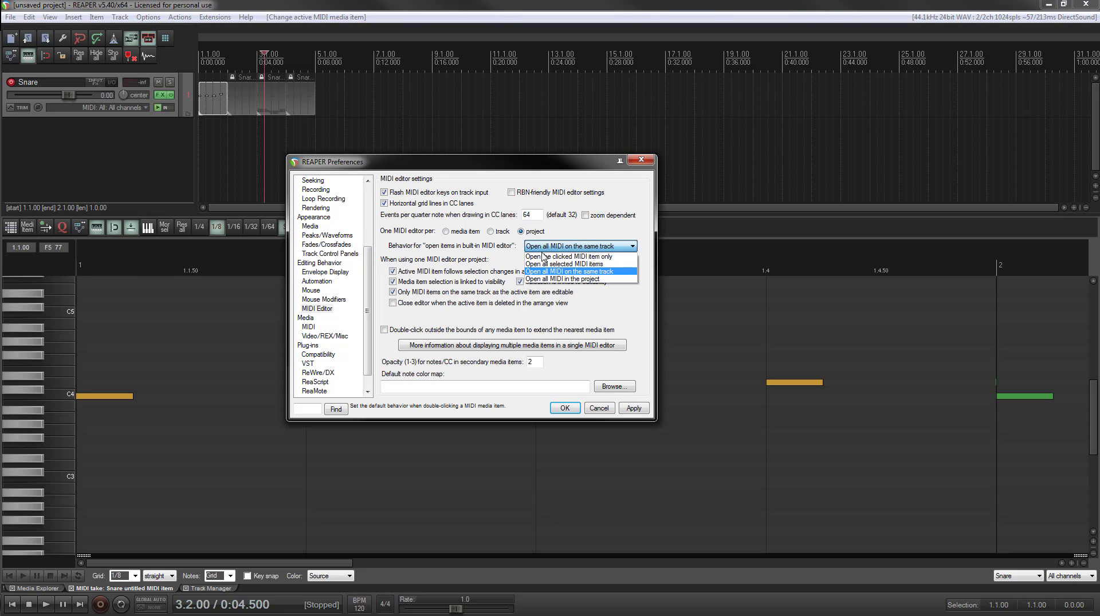
pyautogui.click(627, 264)
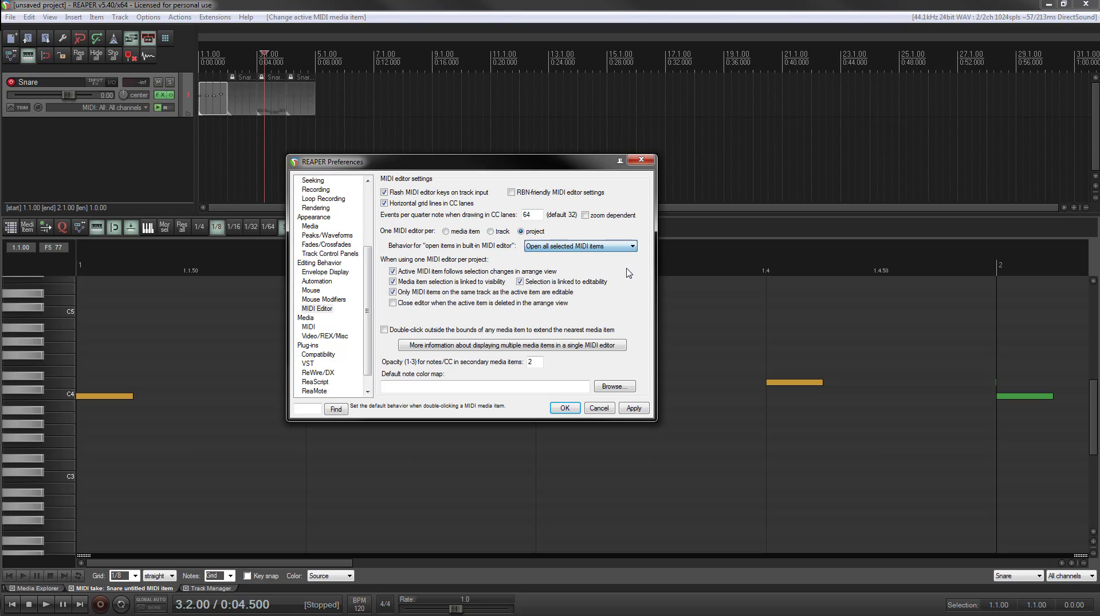
pyautogui.click(565, 407)
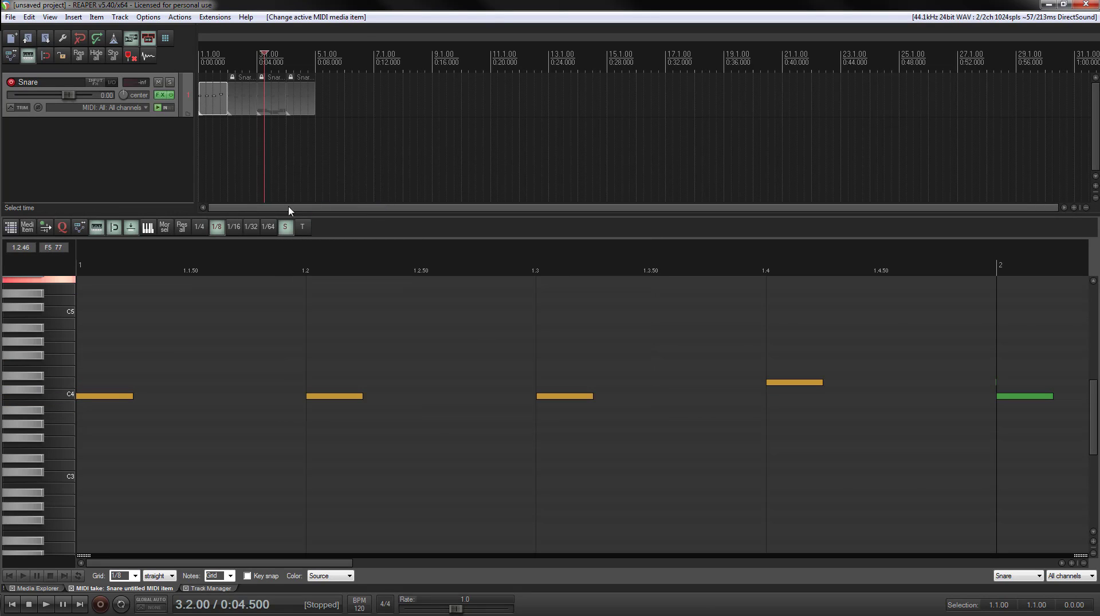
# Step: Insert the VST3i Jup-8 V3 (Arturia) virtual instrument on a new track below Snare
pyautogui.rightClick(180, 151)
pyautogui.click(238, 167)
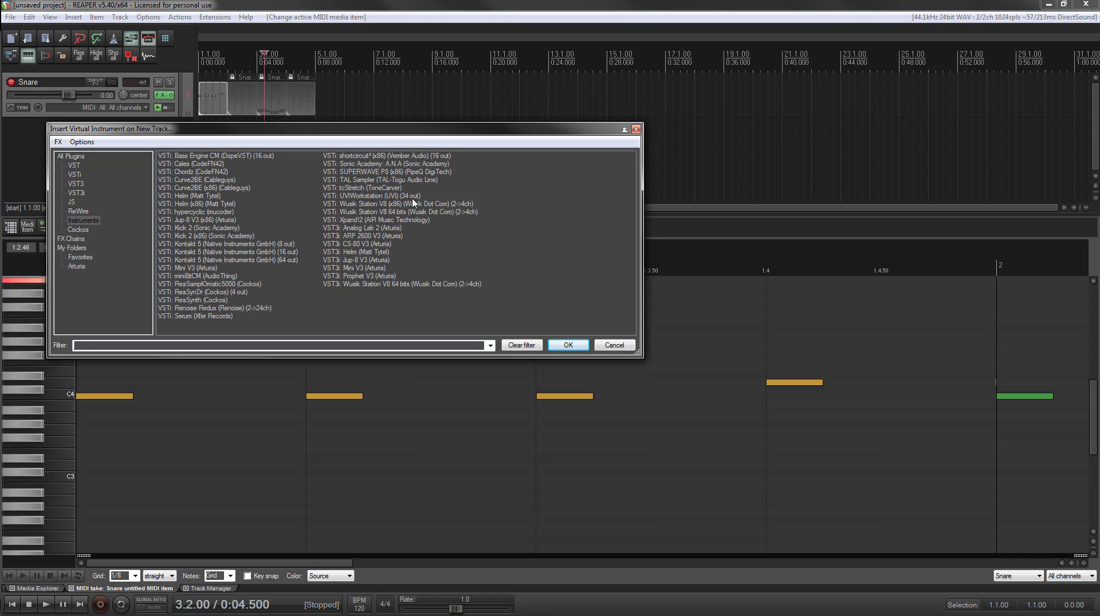
pyautogui.doubleClick(352, 261)
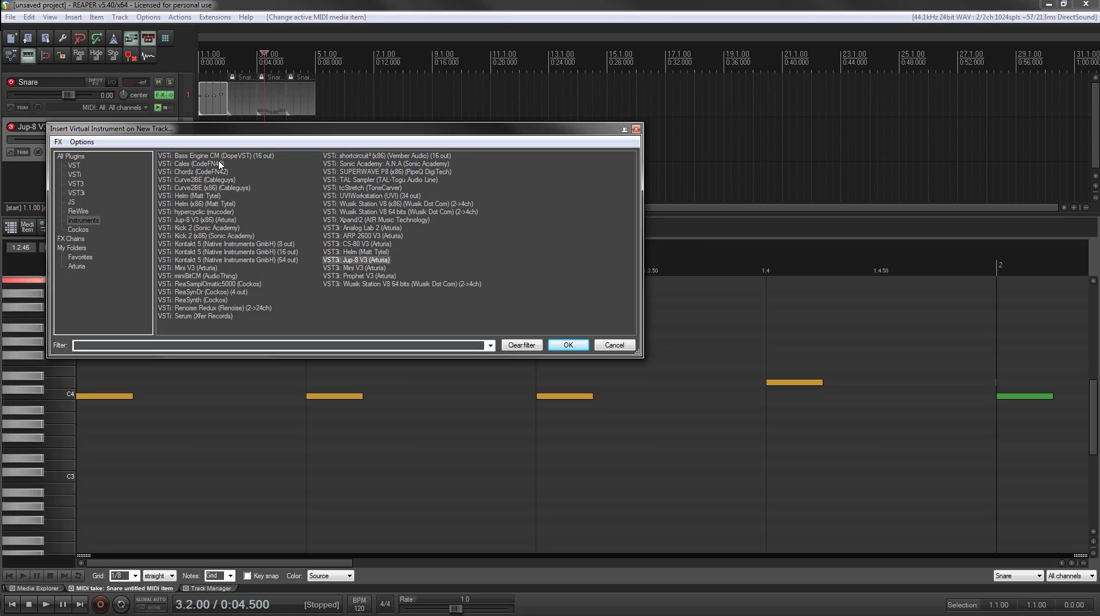
pyautogui.press('Return')
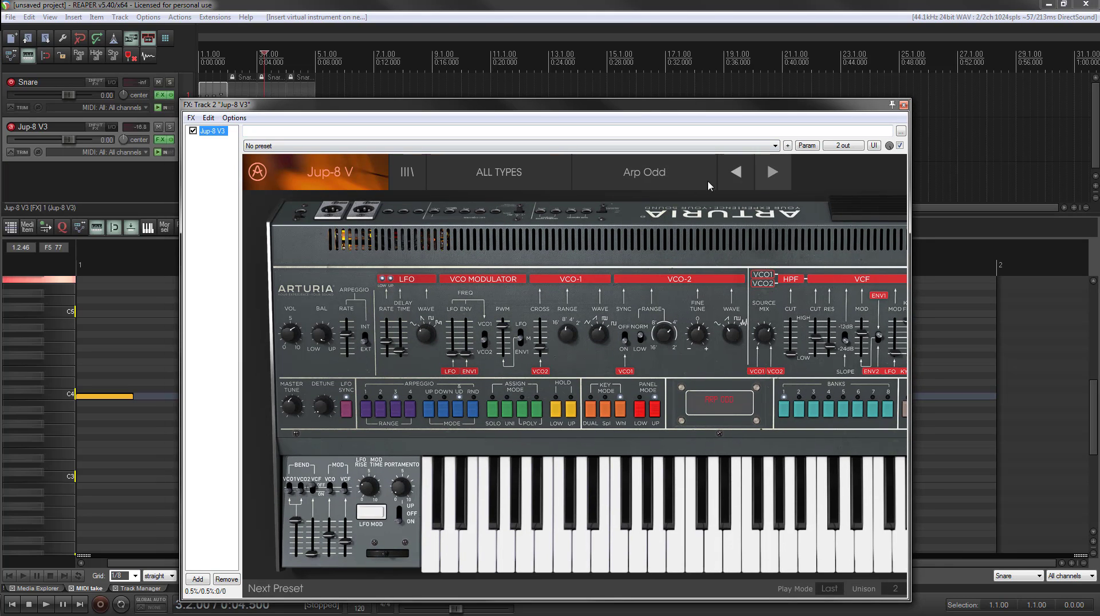
# Step: Load the Lead preset Classic Lead in Jup-8 V, audition a note on its keyboard and close the FX window
pyautogui.click(499, 172)
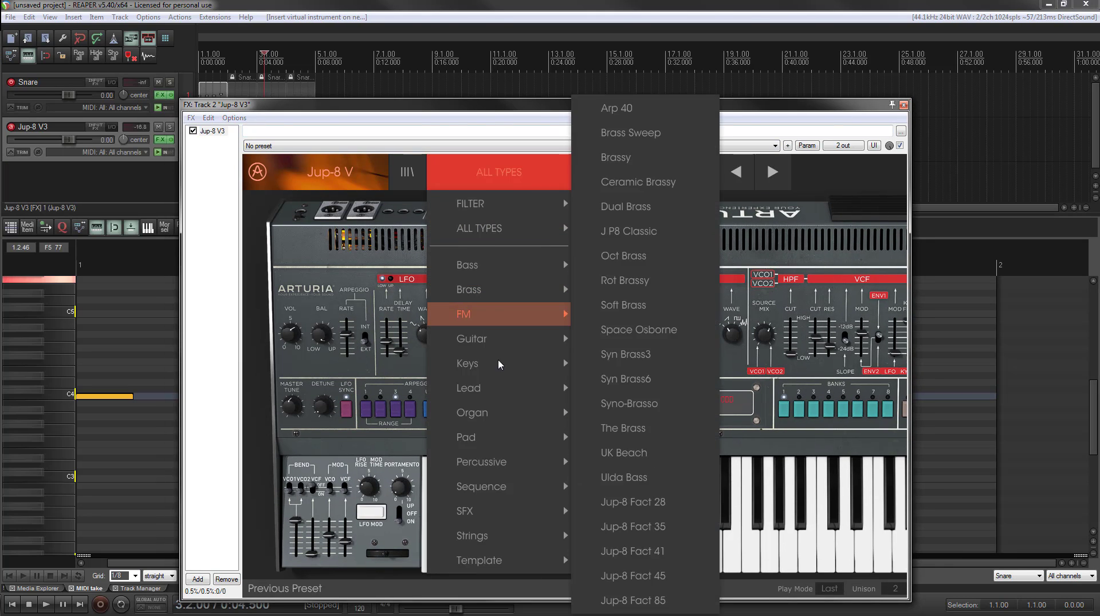
pyautogui.moveTo(469, 387)
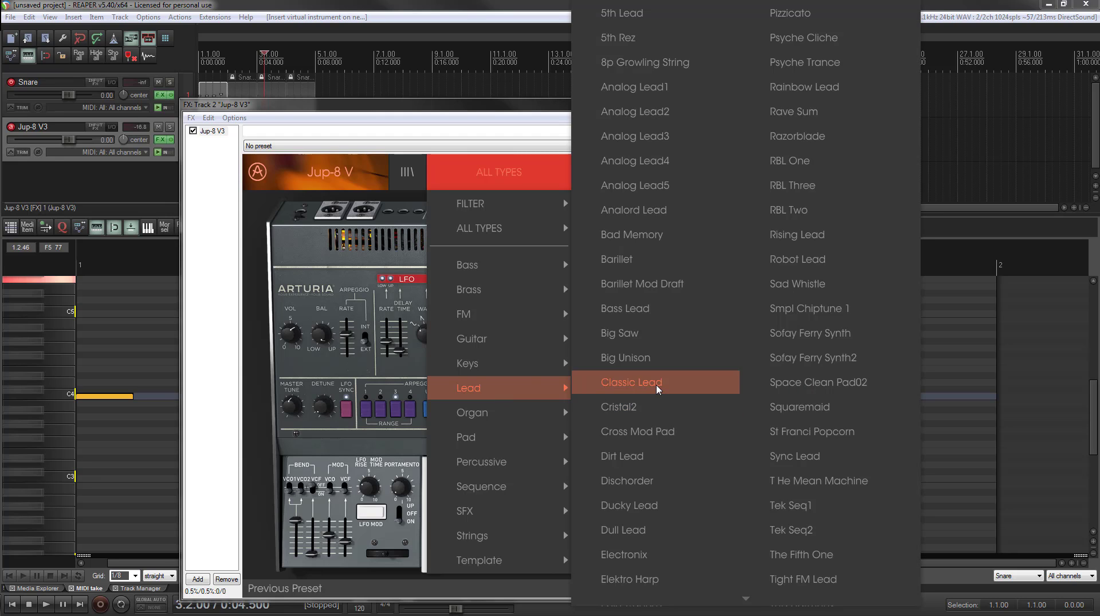
pyautogui.click(657, 389)
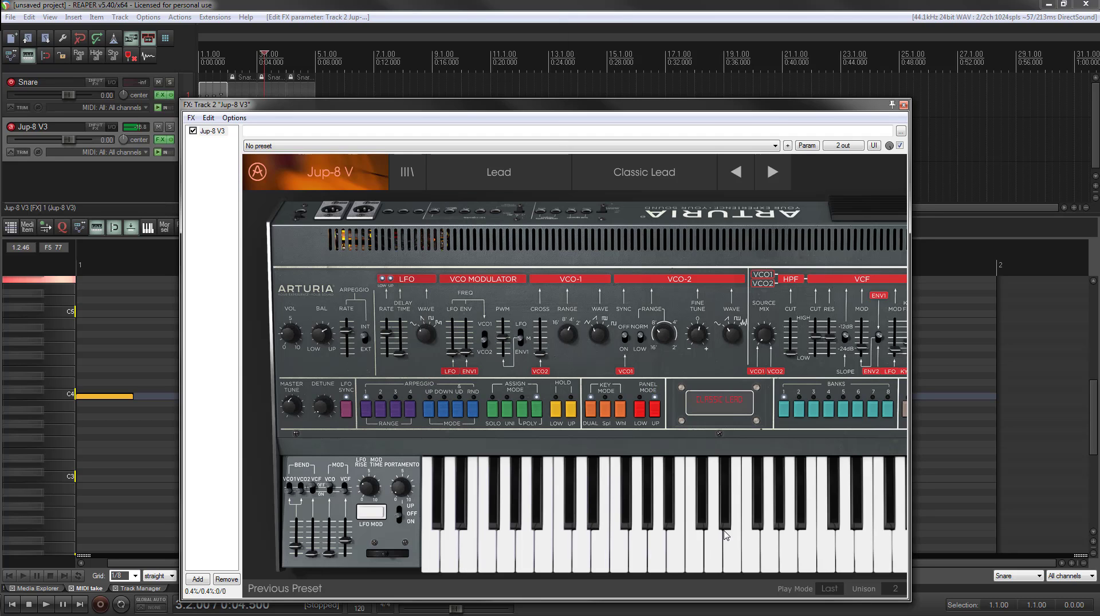
pyautogui.click(668, 537)
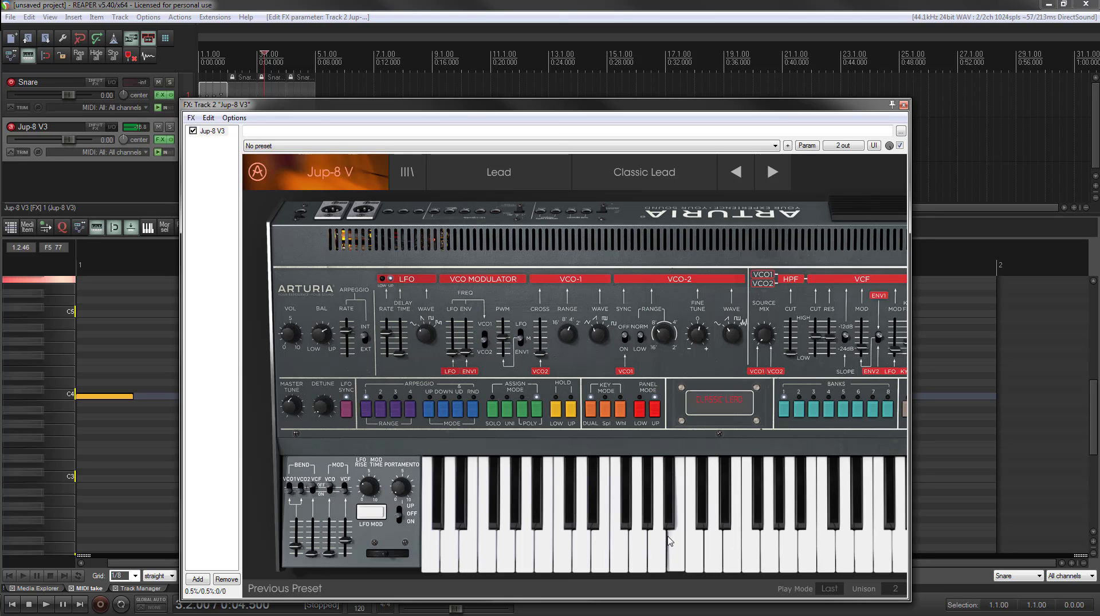
pyautogui.click(903, 105)
pyautogui.moveTo(204, 145); pyautogui.dragTo(305, 146)
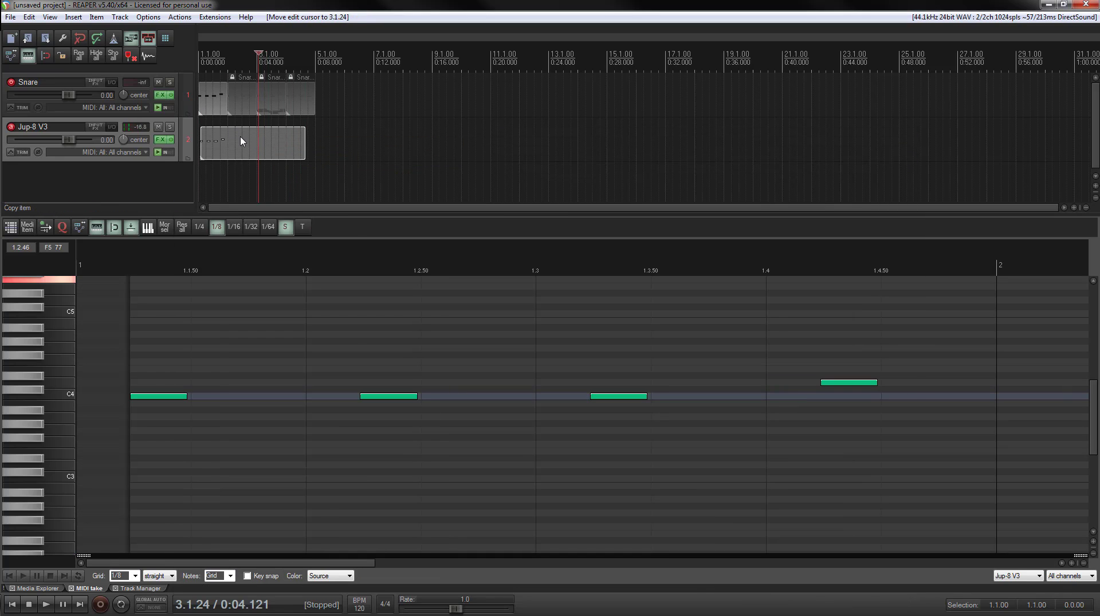
pyautogui.click(258, 160)
pyautogui.press('Delete')
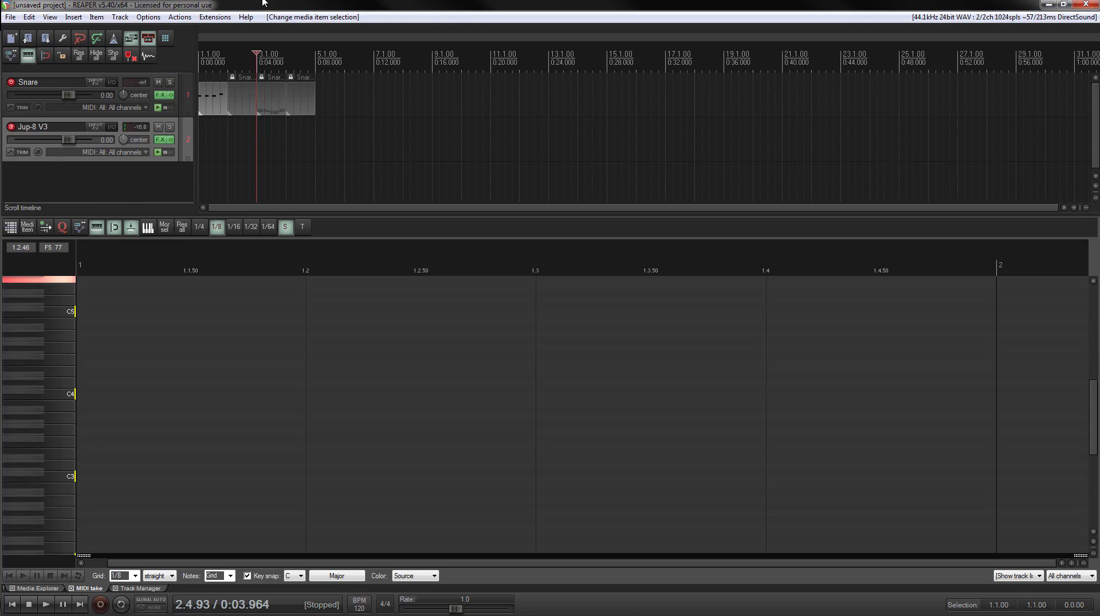
# Step: Create an empty MIDI item on the Jup-8 V3 track spanning bars 1 to 4
pyautogui.click(201, 135)
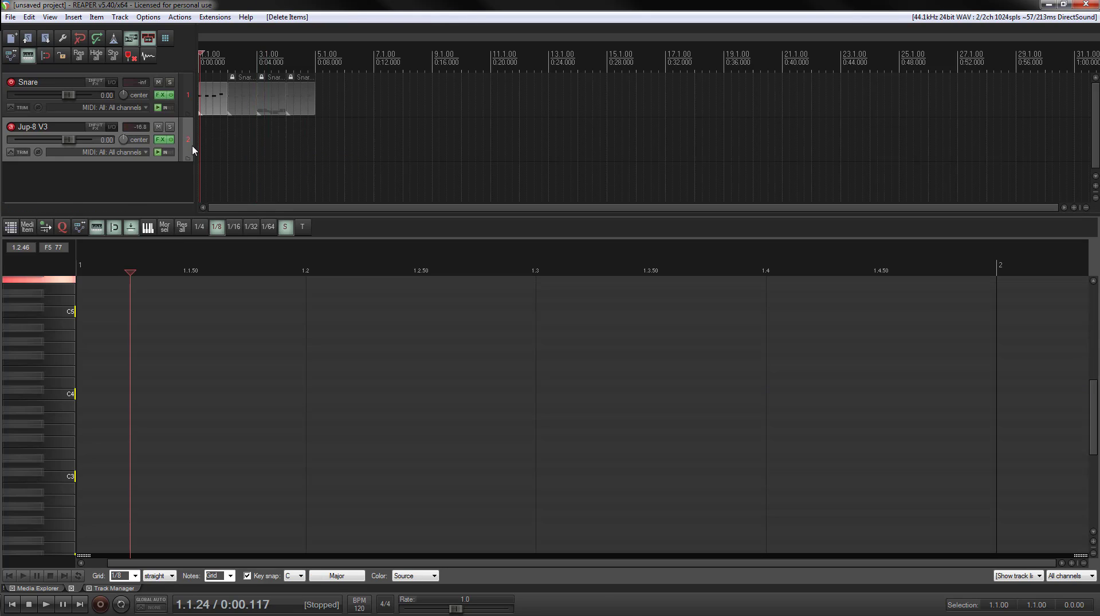
pyautogui.moveTo(242, 138); pyautogui.dragTo(326, 136)
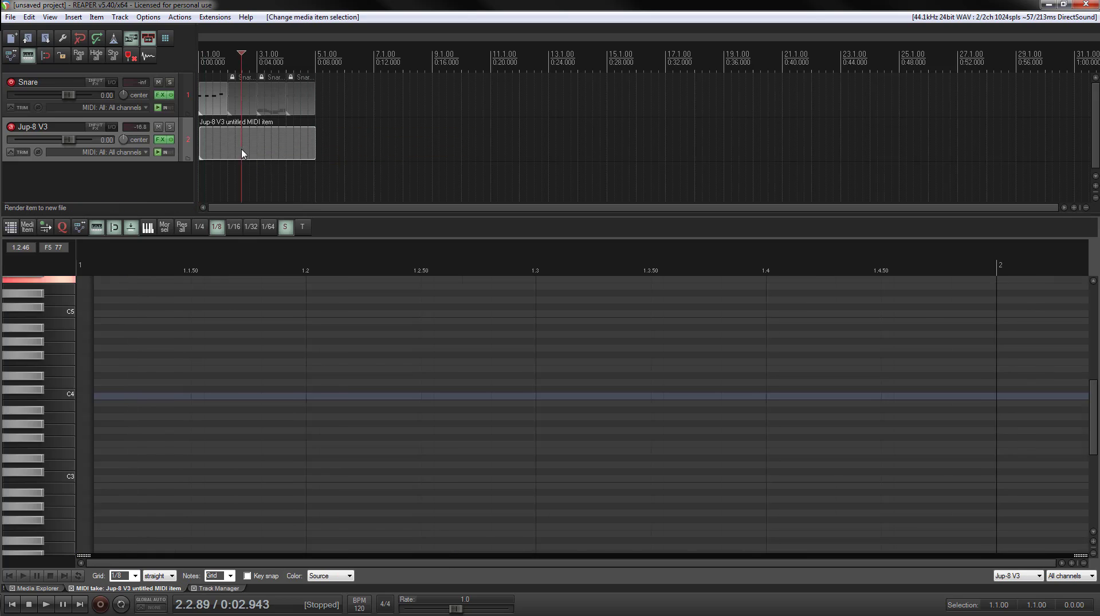
# Step: Enter eighth notes in bars 1 and 2 of the Jup-8 V3 item: C4, E4, C4, C#4, E4, C4, E4, E4 and D4
pyautogui.click(119, 576)
pyautogui.click(137, 395)
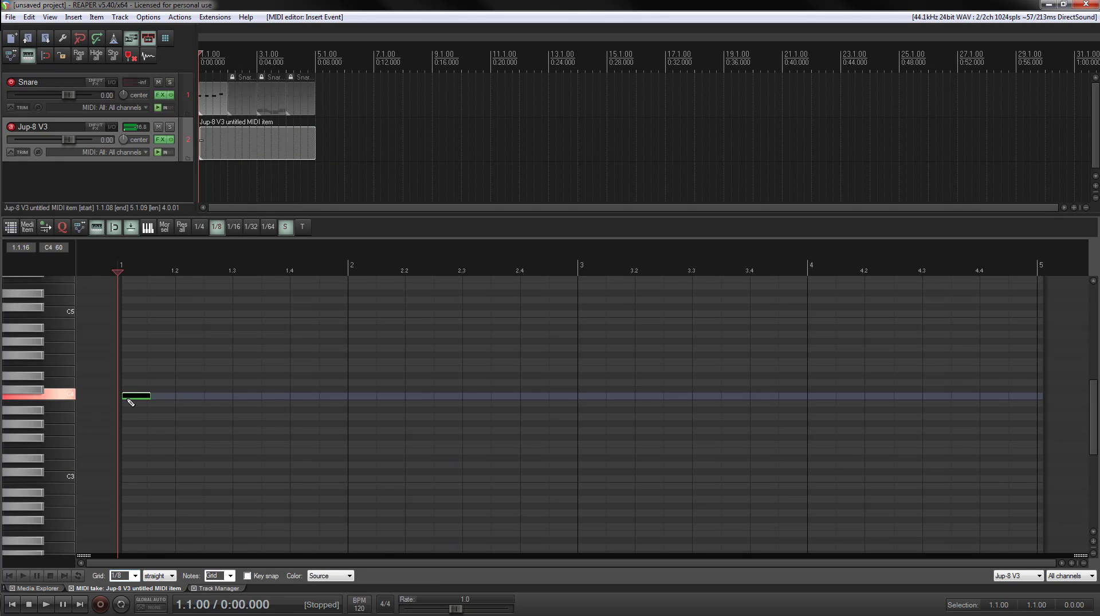
pyautogui.click(186, 369)
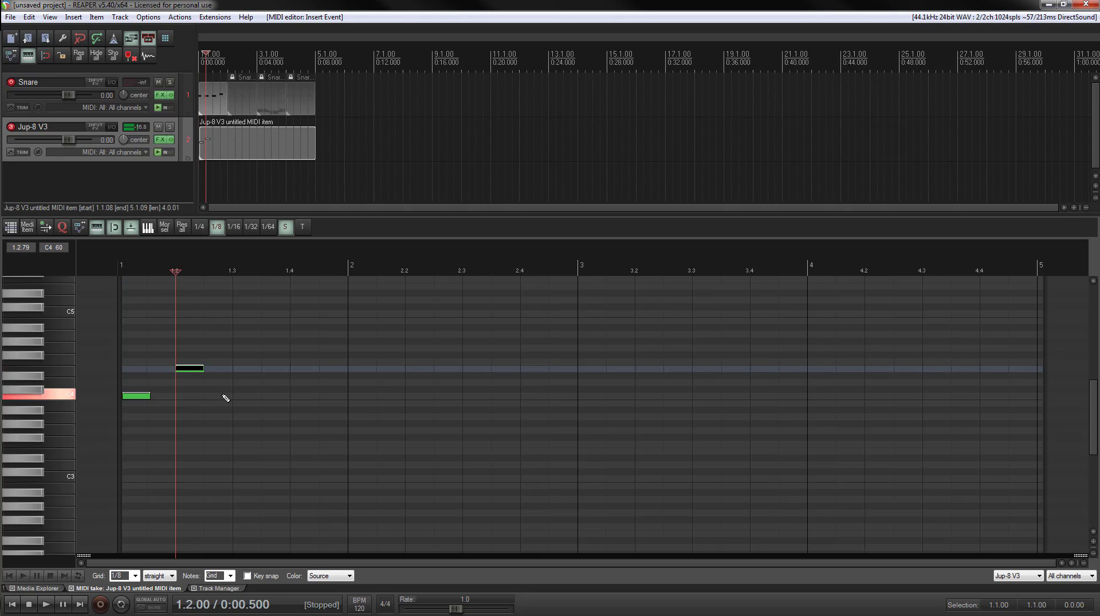
pyautogui.click(240, 402)
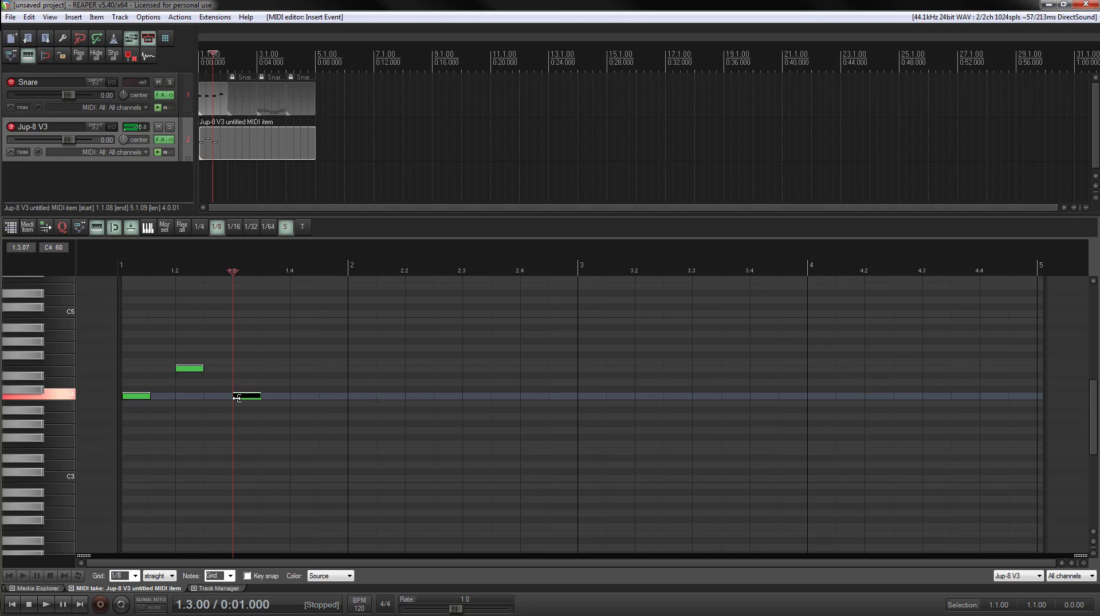
pyautogui.click(276, 389)
pyautogui.click(338, 369)
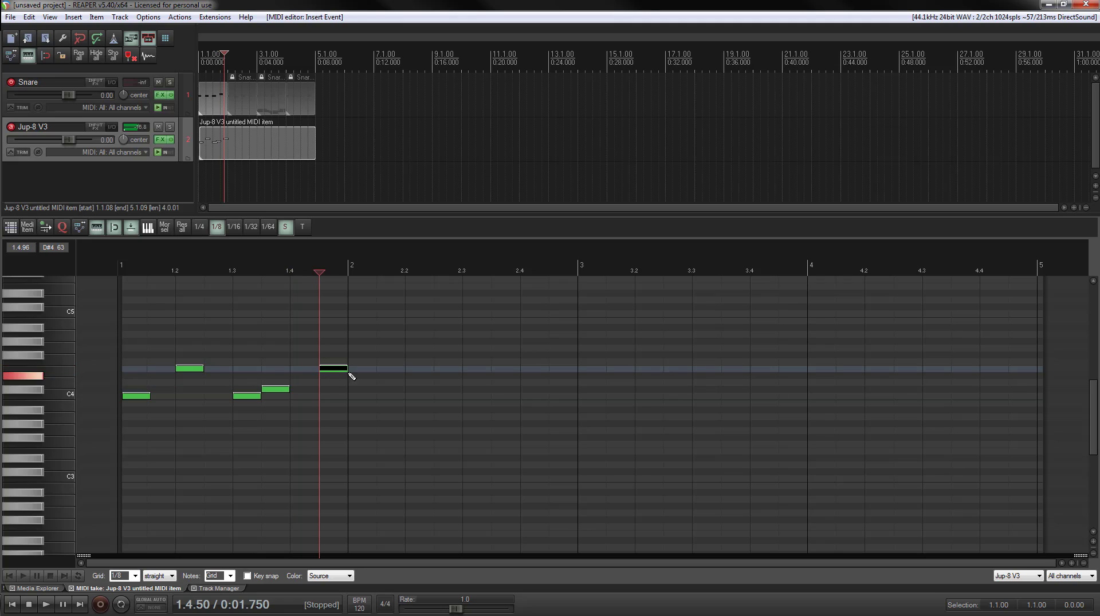
pyautogui.click(387, 396)
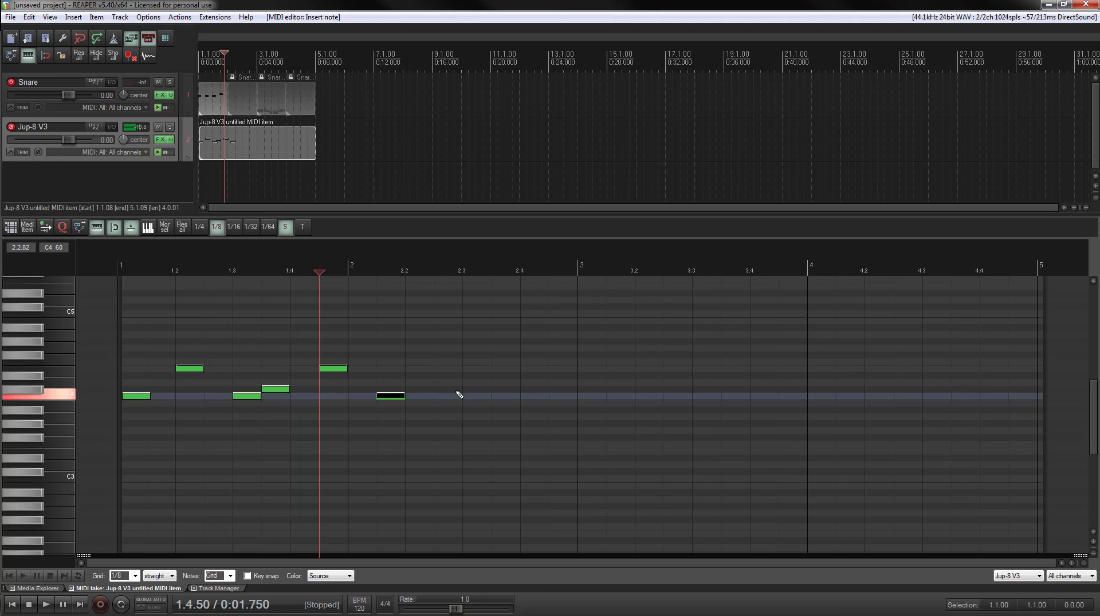
pyautogui.click(447, 369)
pyautogui.click(475, 369)
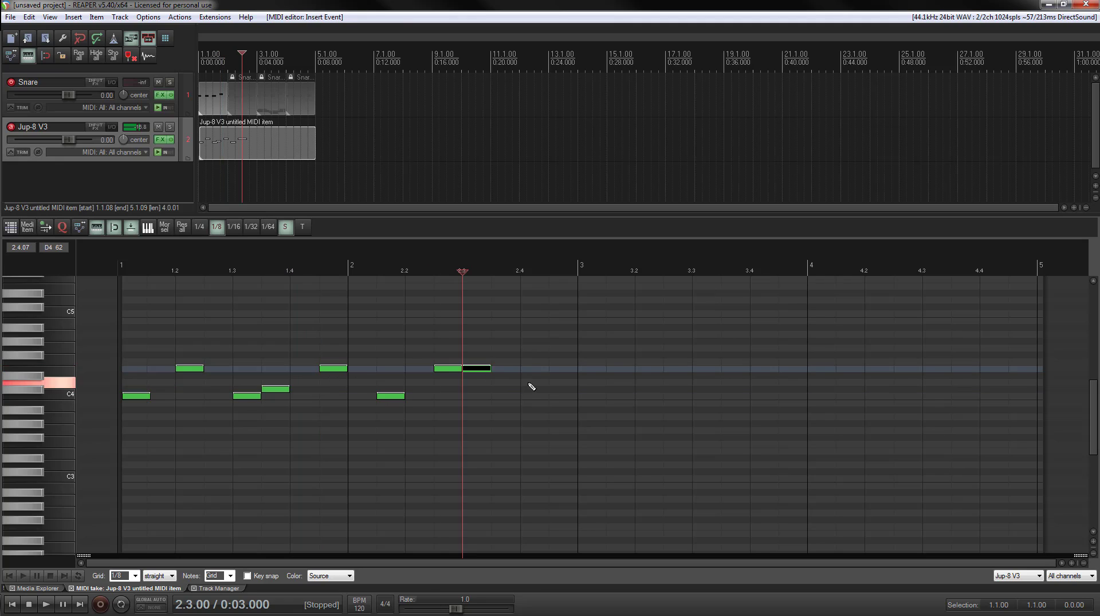
pyautogui.click(528, 383)
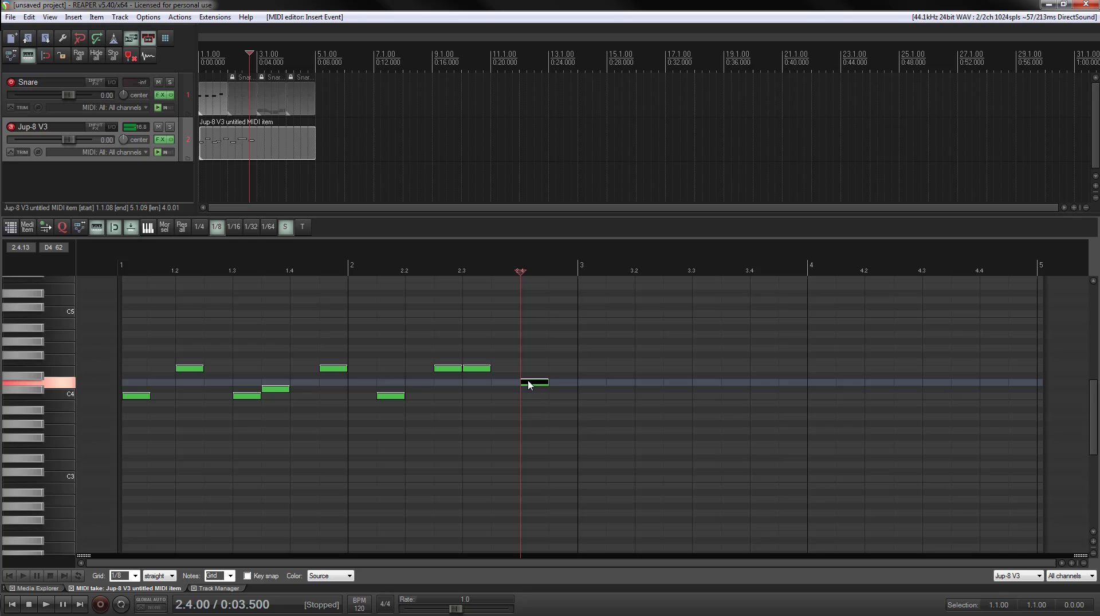
# Step: Continue the melody in bars 3 and 4 with eighth notes C4, C4, C4, C#4, E4, C4, B4, C4, C4 and B4
pyautogui.click(587, 395)
pyautogui.click(650, 396)
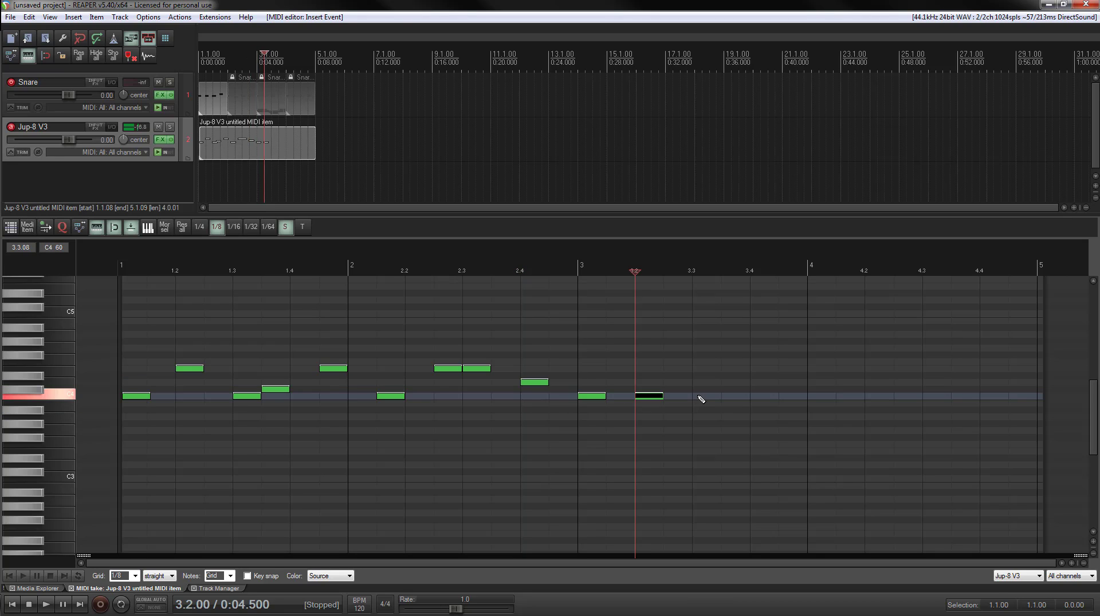
pyautogui.click(700, 396)
pyautogui.click(733, 388)
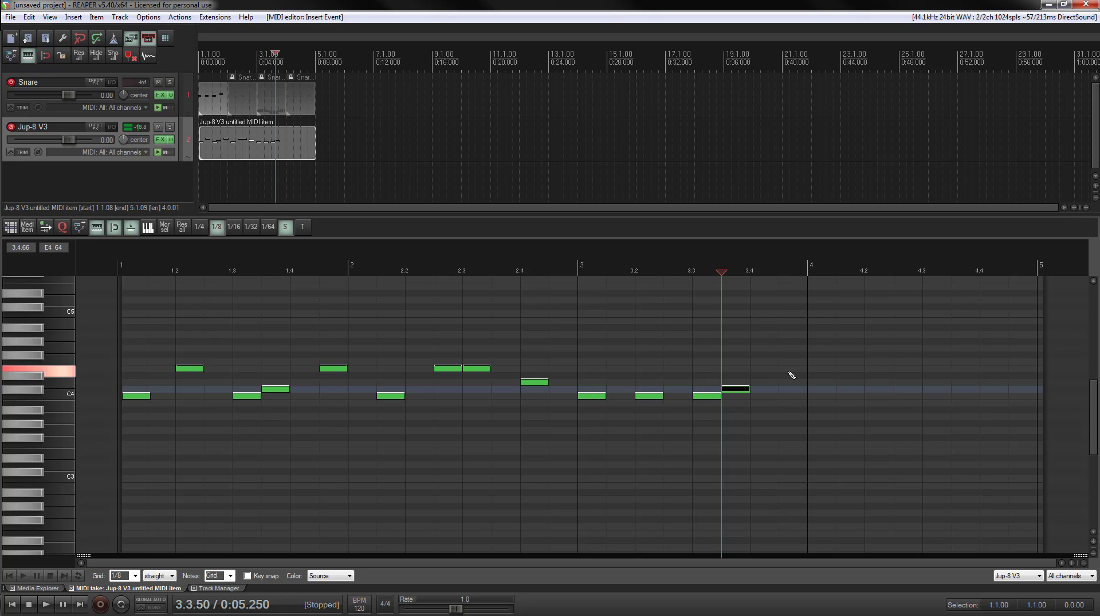
pyautogui.click(790, 368)
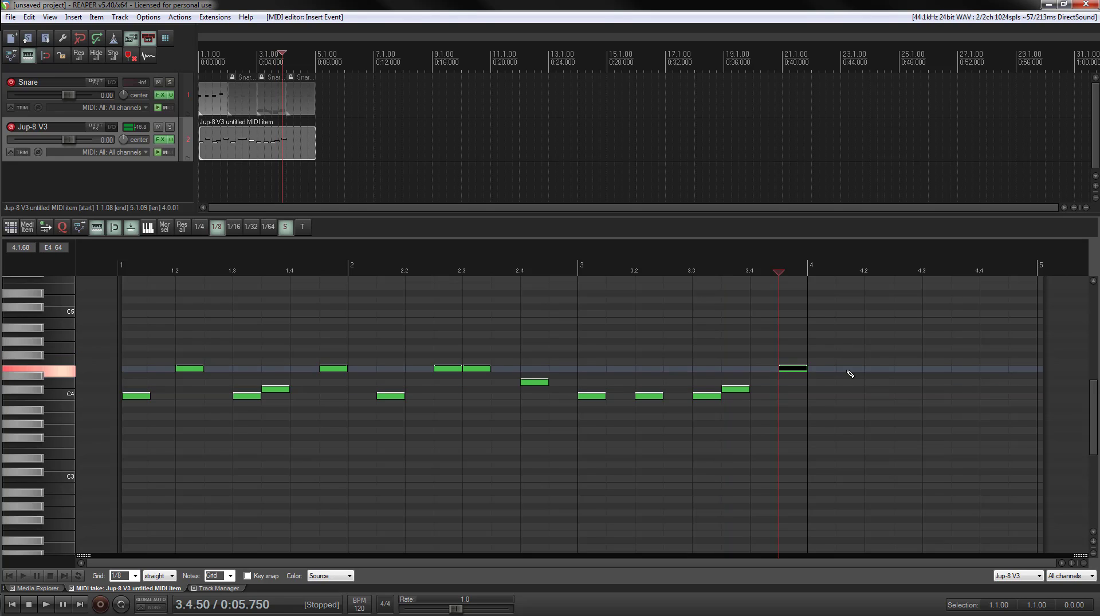
pyautogui.click(850, 395)
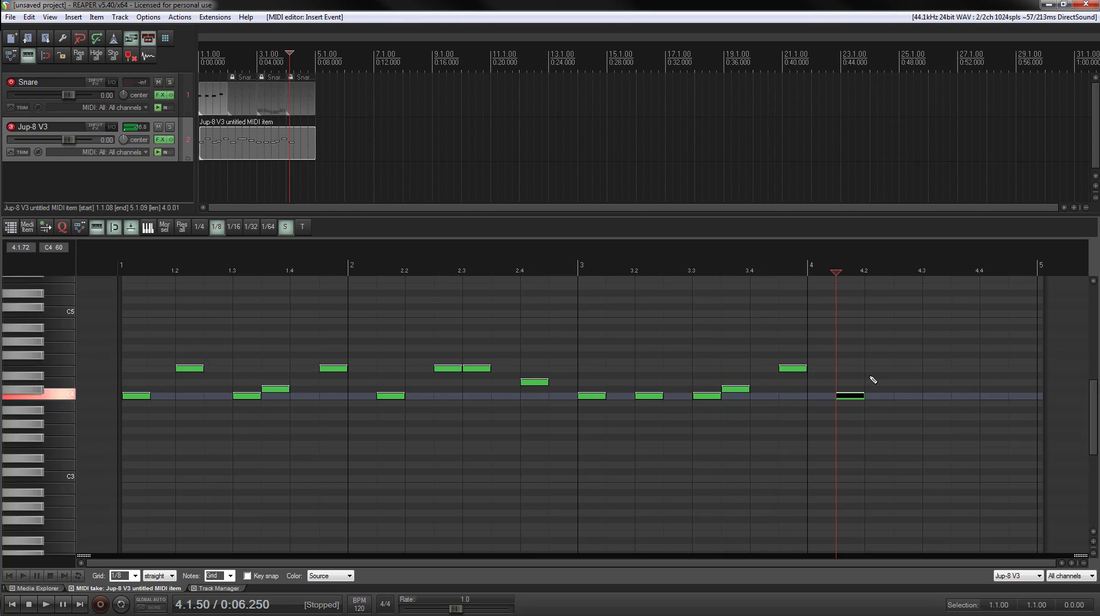
pyautogui.click(879, 321)
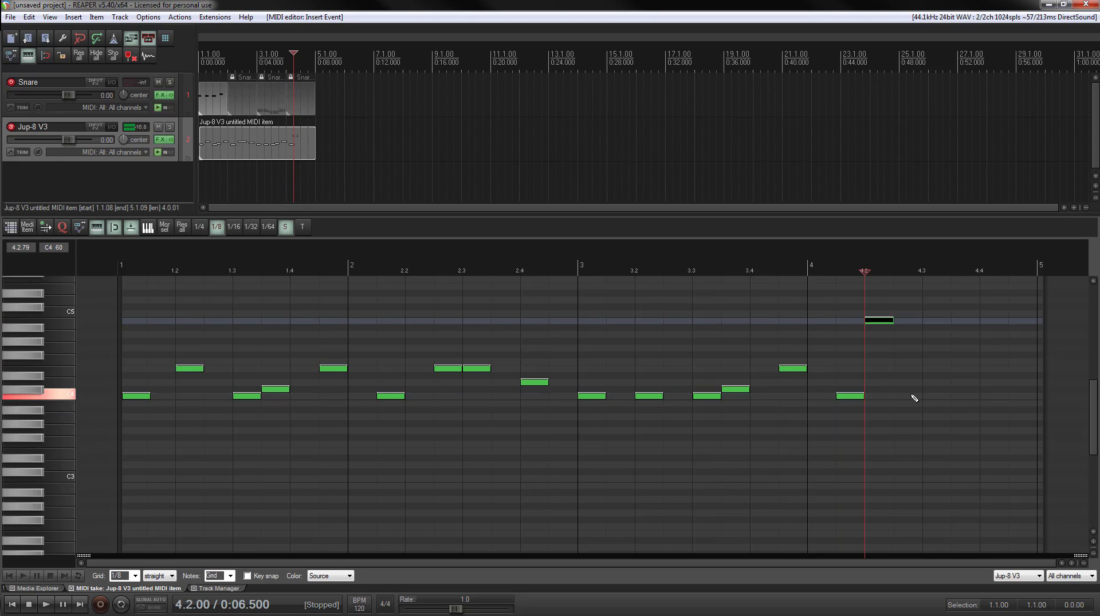
pyautogui.click(912, 396)
pyautogui.click(936, 396)
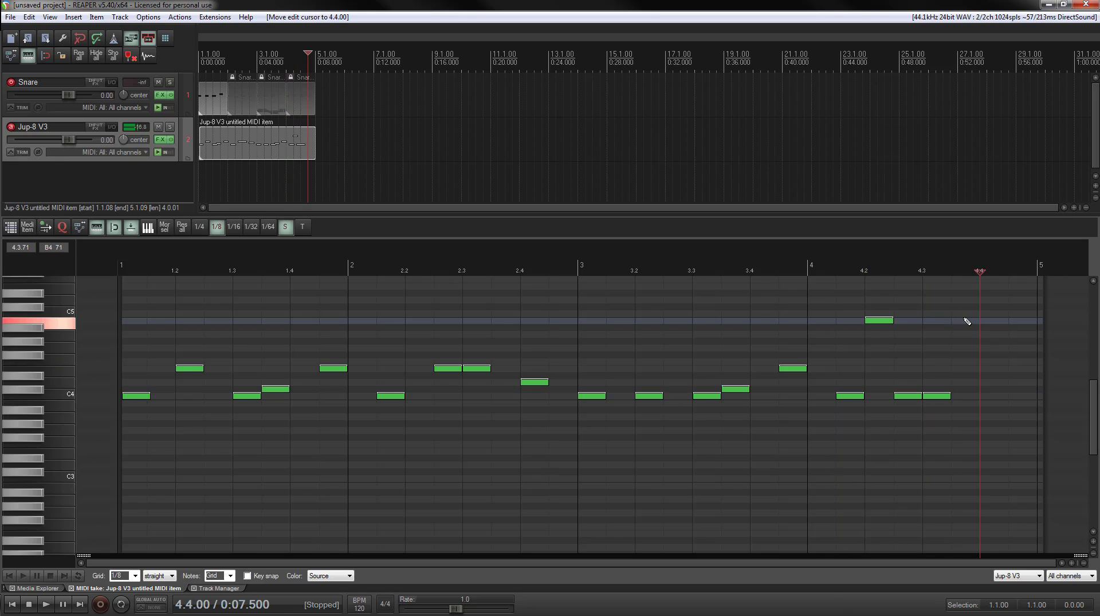
pyautogui.click(965, 321)
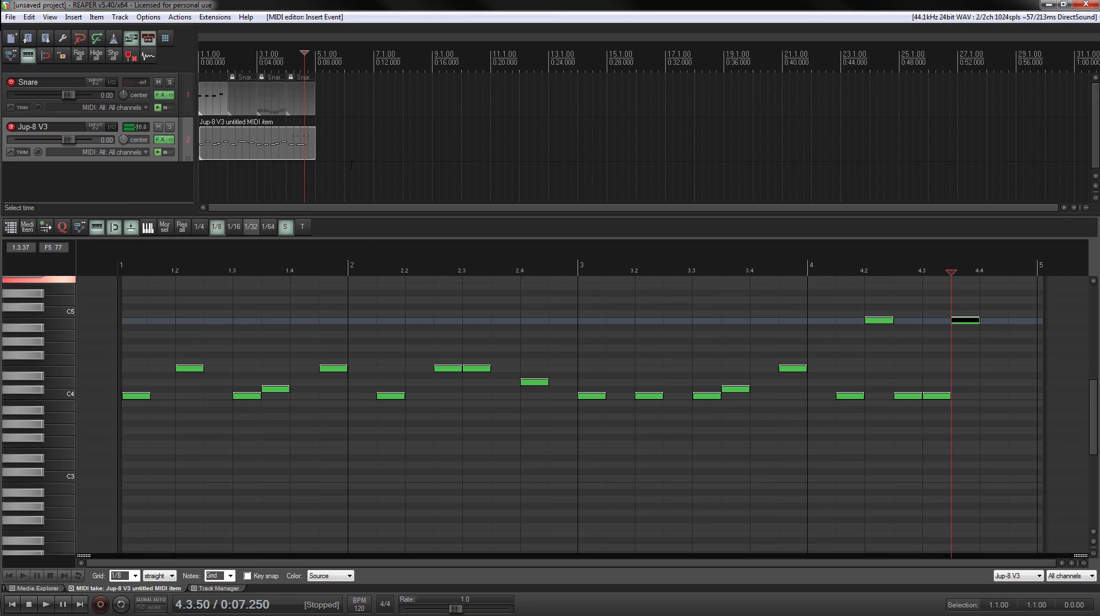
# Step: Play the Snare and Jup-8 V3 tracks together from the start of the item, and stop playback
pyautogui.click(9, 575)
pyautogui.press('space')
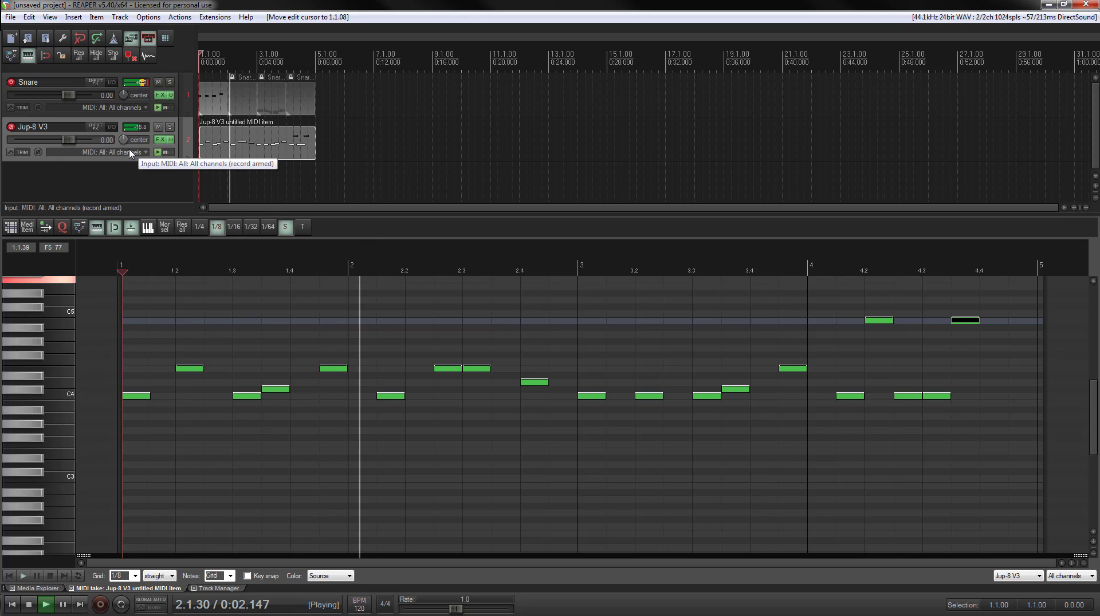
pyautogui.press('space')
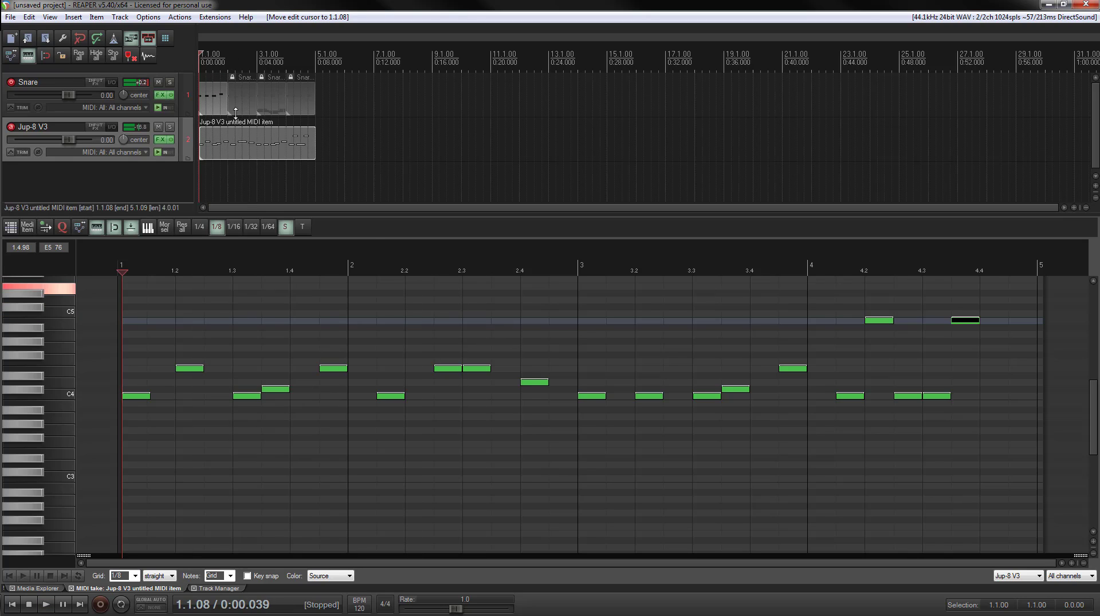
# Step: Review the MIDI editor preference for how items open in the built-in editor, and close the preferences
pyautogui.click(148, 17)
pyautogui.click(148, 431)
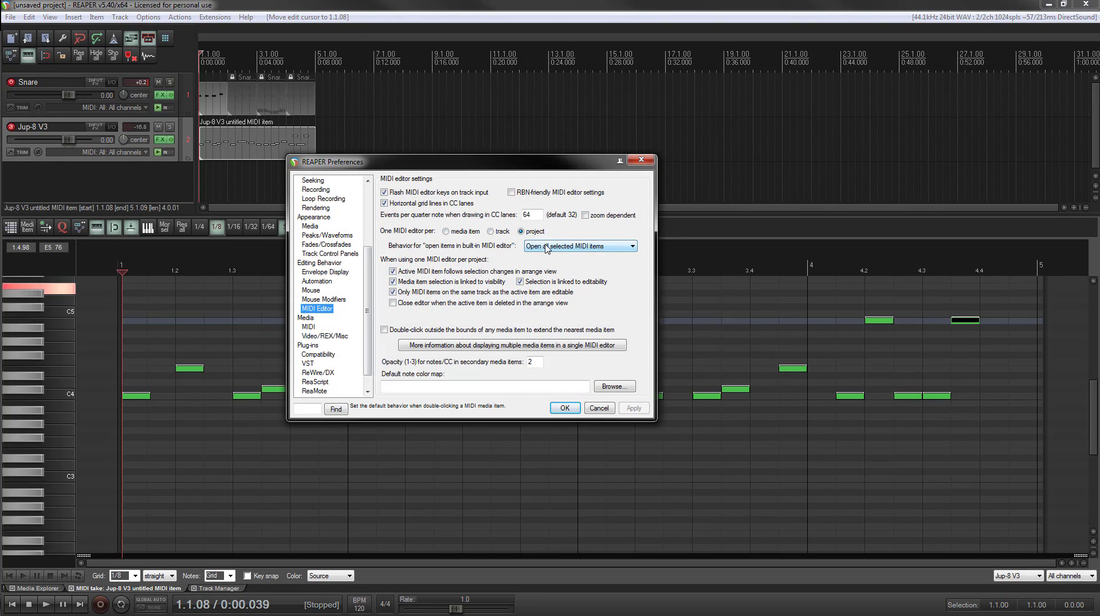
pyautogui.click(652, 161)
# Step: Show the first Snare item alongside the Jup-8 V3 item in the MIDI editor and move the bar 1 C#4 note to beat 1.4
pyautogui.click(230, 147)
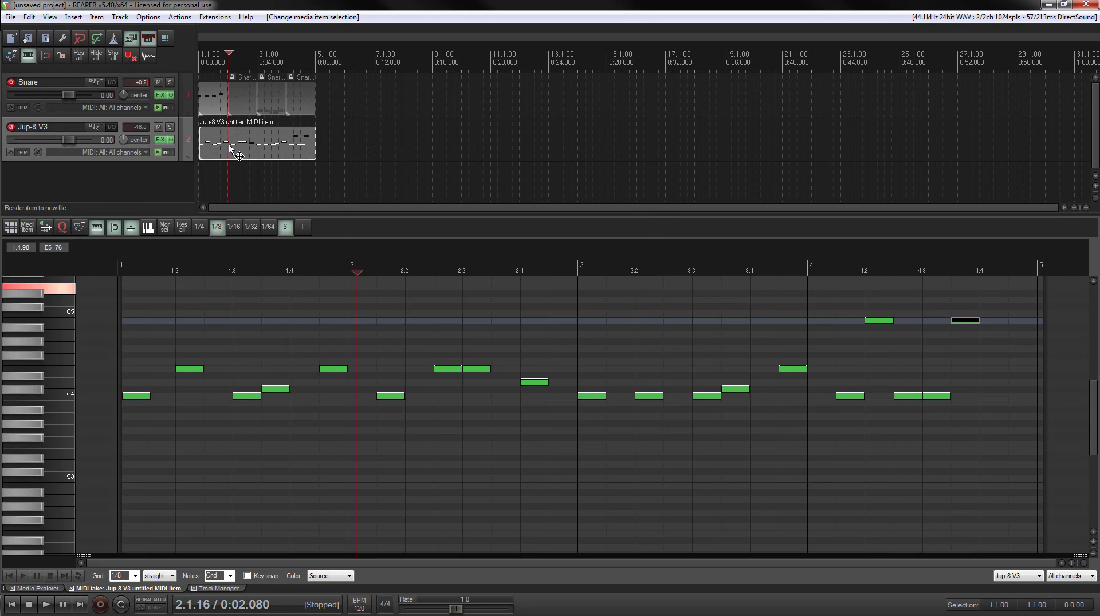
pyautogui.click(218, 107)
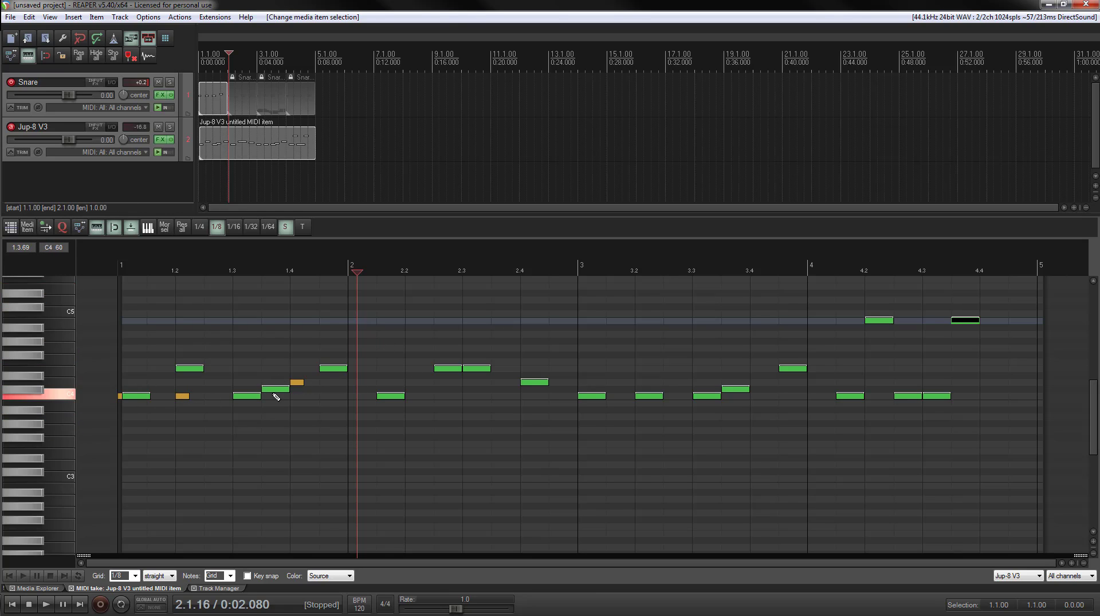
pyautogui.click(237, 404)
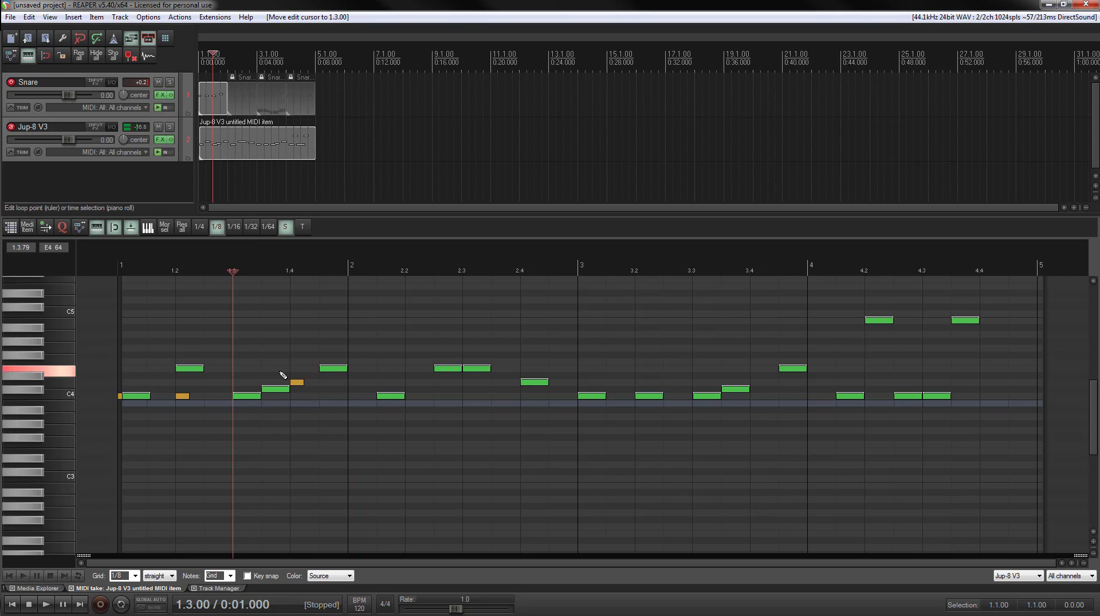
pyautogui.moveTo(277, 389); pyautogui.dragTo(336, 391)
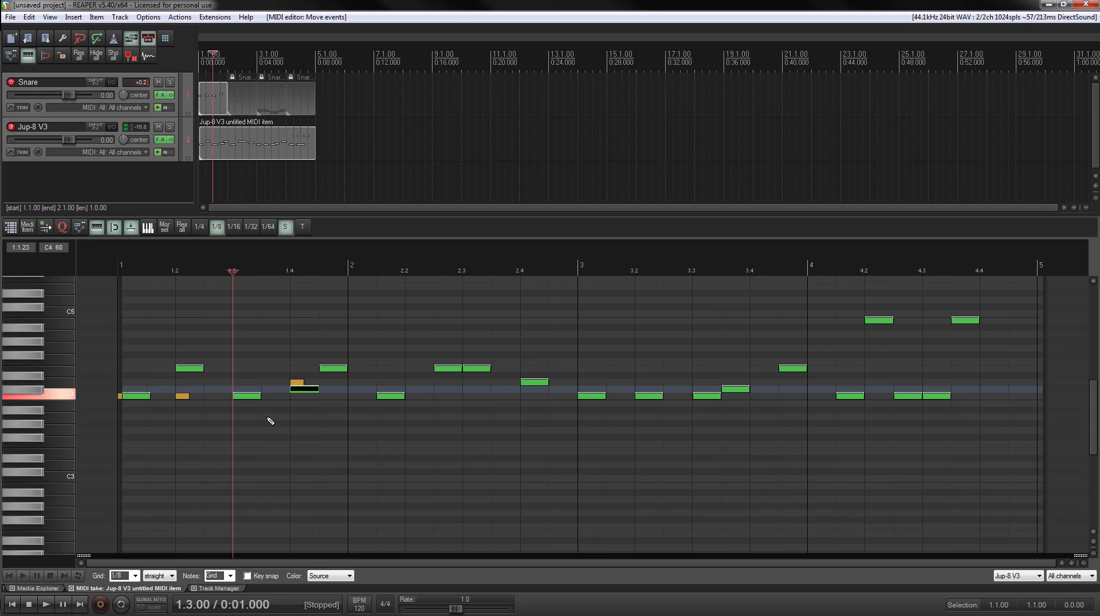
pyautogui.moveTo(448, 369)
pyautogui.mouseDown()
pyautogui.moveTo(450, 388)
pyautogui.moveTo(450, 370)
pyautogui.mouseUp()
# Step: Add the remaining Snare items to the selection, move the bar 3 C#4 note to beat 3.4 and delete the extra C4 before it
pyautogui.click(242, 107)
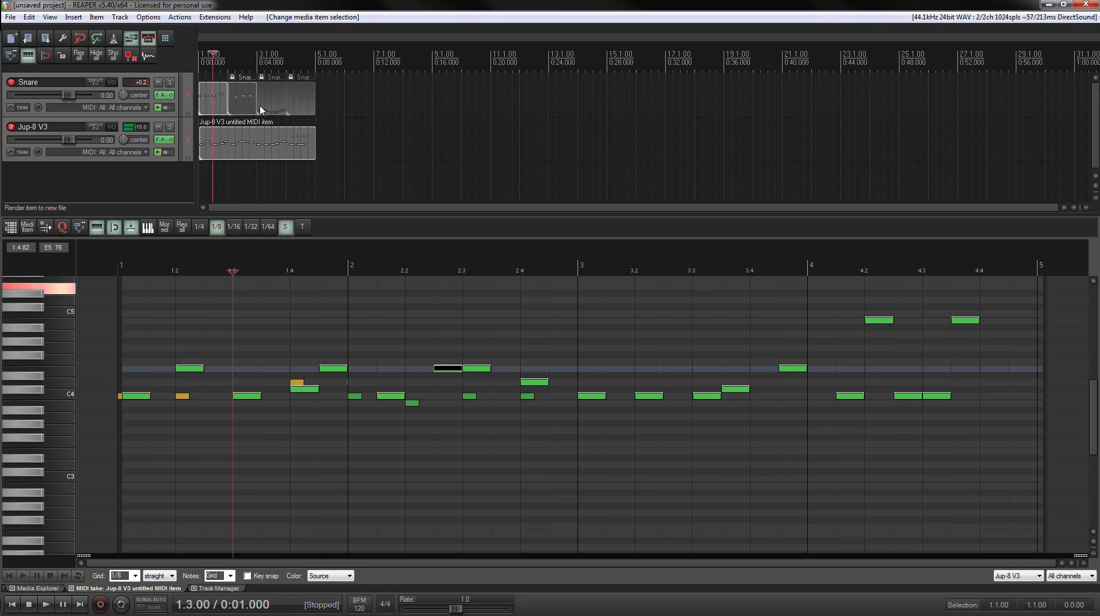
pyautogui.click(732, 396)
pyautogui.moveTo(735, 395); pyautogui.dragTo(764, 389)
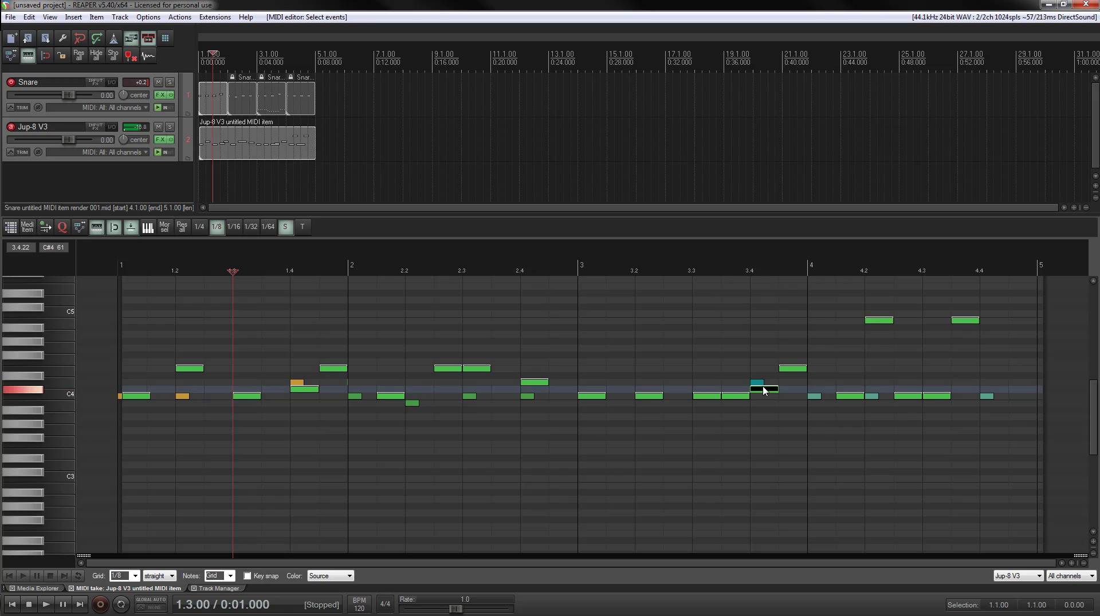
pyautogui.doubleClick(737, 398)
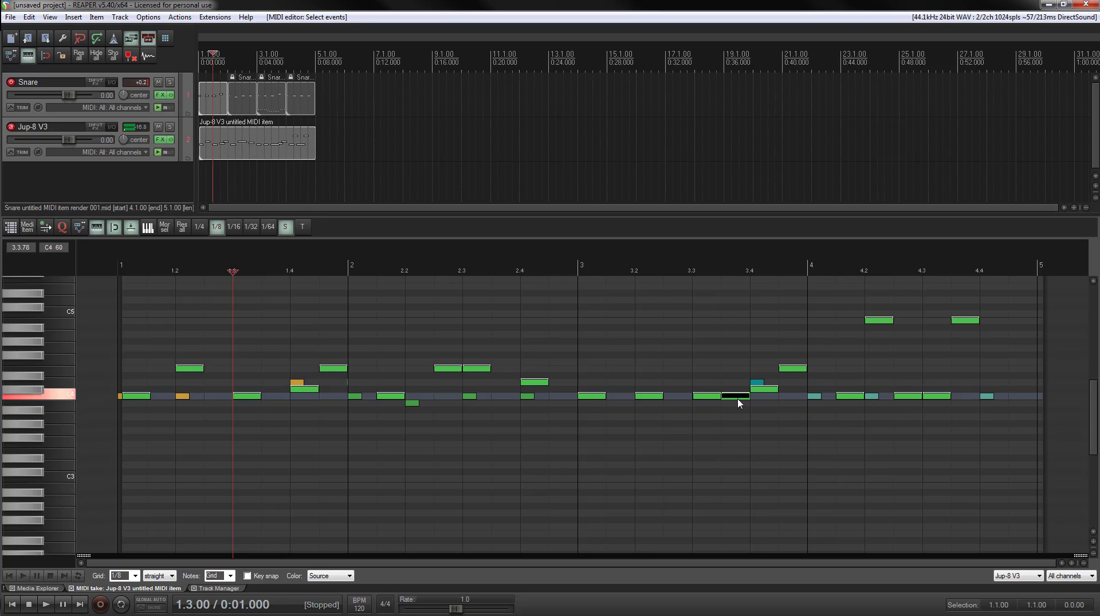
# Step: Move the last E4 note of bar 3 to the start of bar 4 and delete the first C4 note of bar 4
pyautogui.click(798, 370)
pyautogui.moveTo(810, 375); pyautogui.dragTo(881, 401)
pyautogui.click(845, 396)
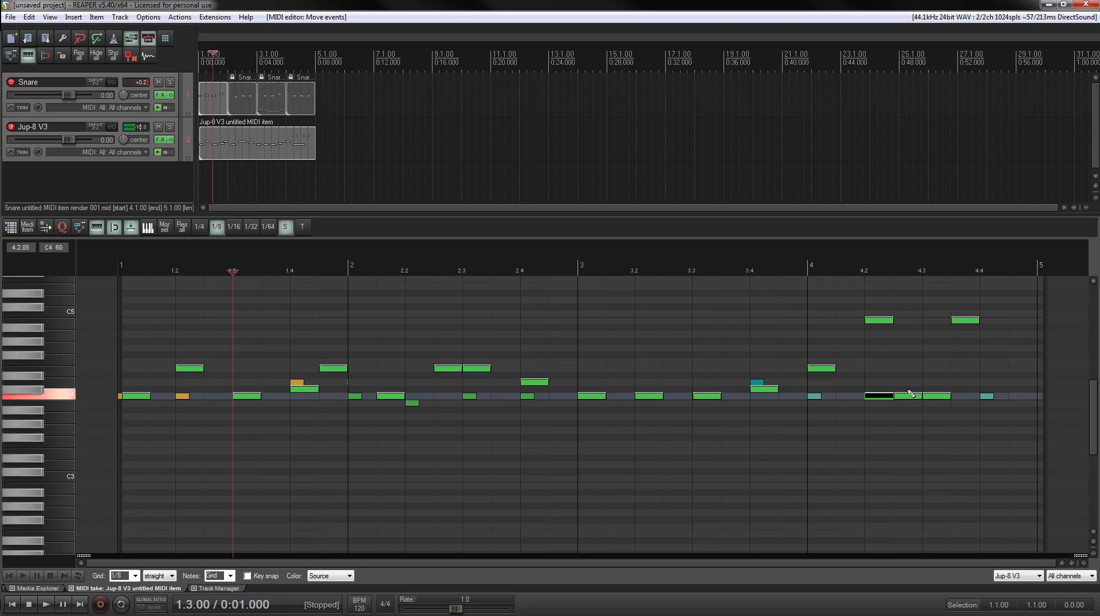
pyautogui.doubleClick(873, 398)
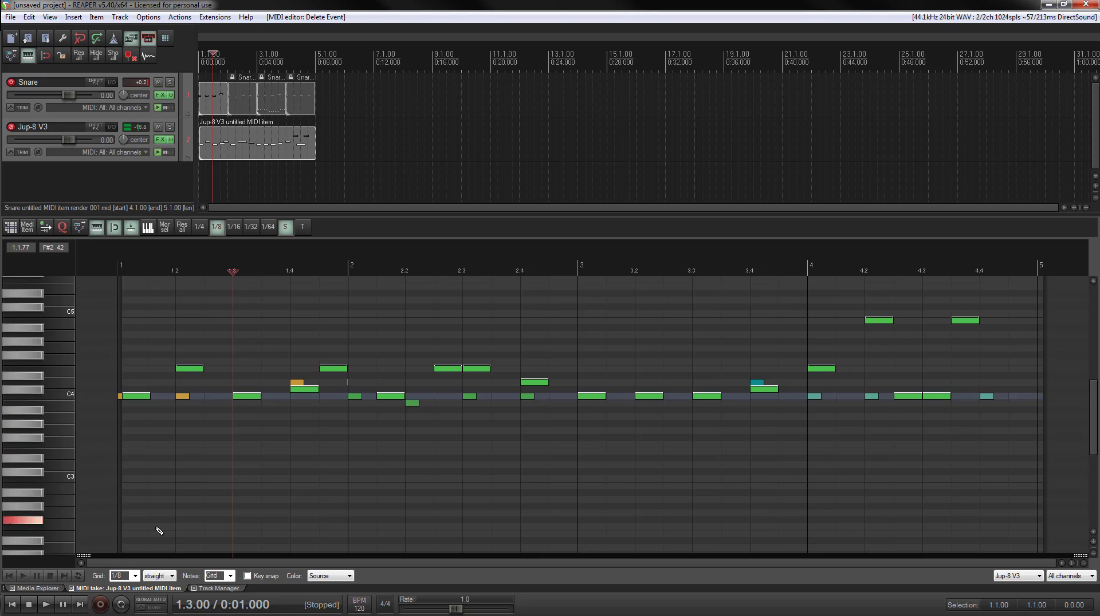
# Step: Audition the edited Jup-8 V3 melody against the Snare items from the item start, and stop playback
pyautogui.click(9, 577)
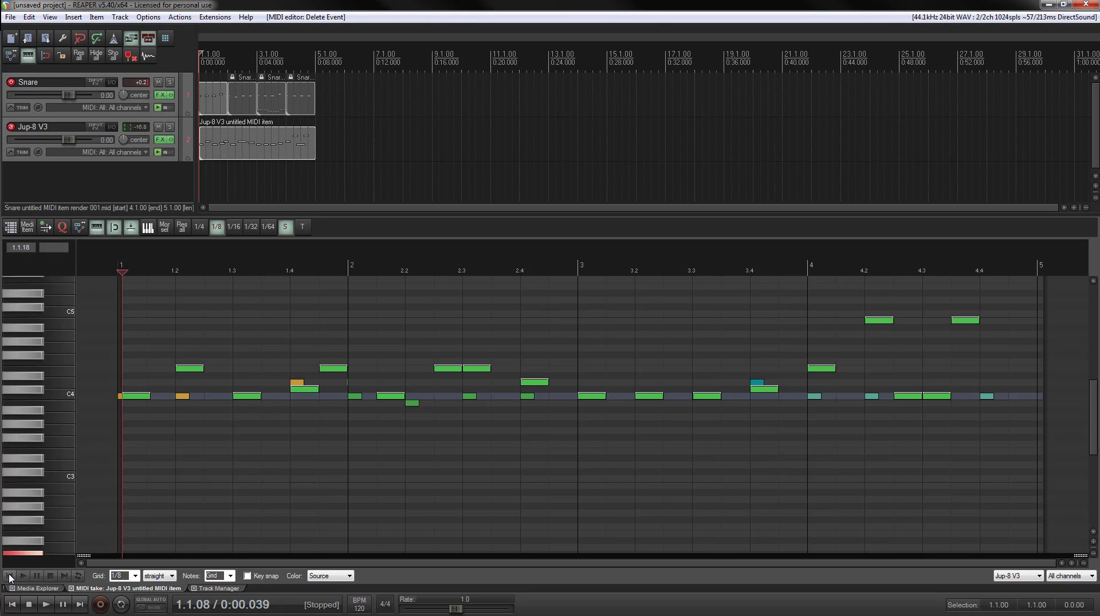
pyautogui.press('space')
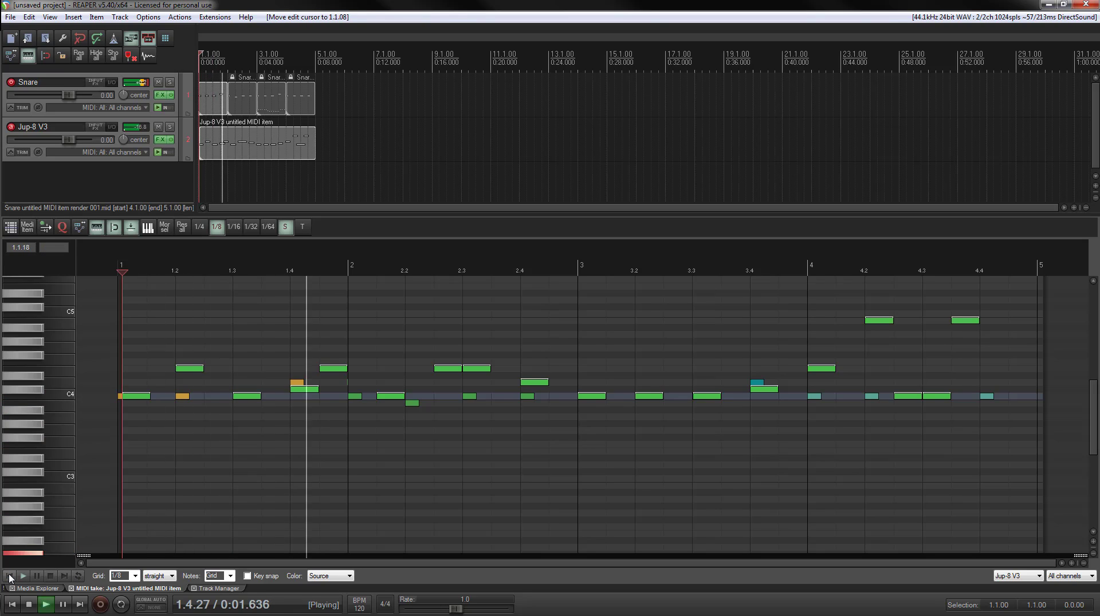
pyautogui.press('space')
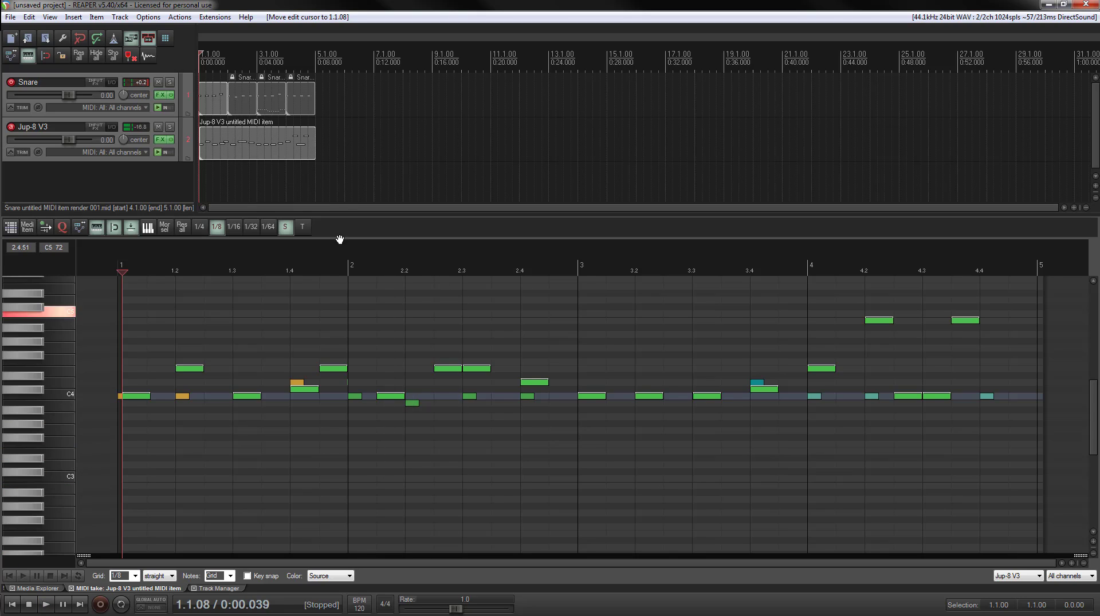
# Step: Examine the one-MIDI-editor-per-project options in the MIDI editor preferences and close the preferences
pyautogui.click(179, 17)
pyautogui.moveTo(147, 19)
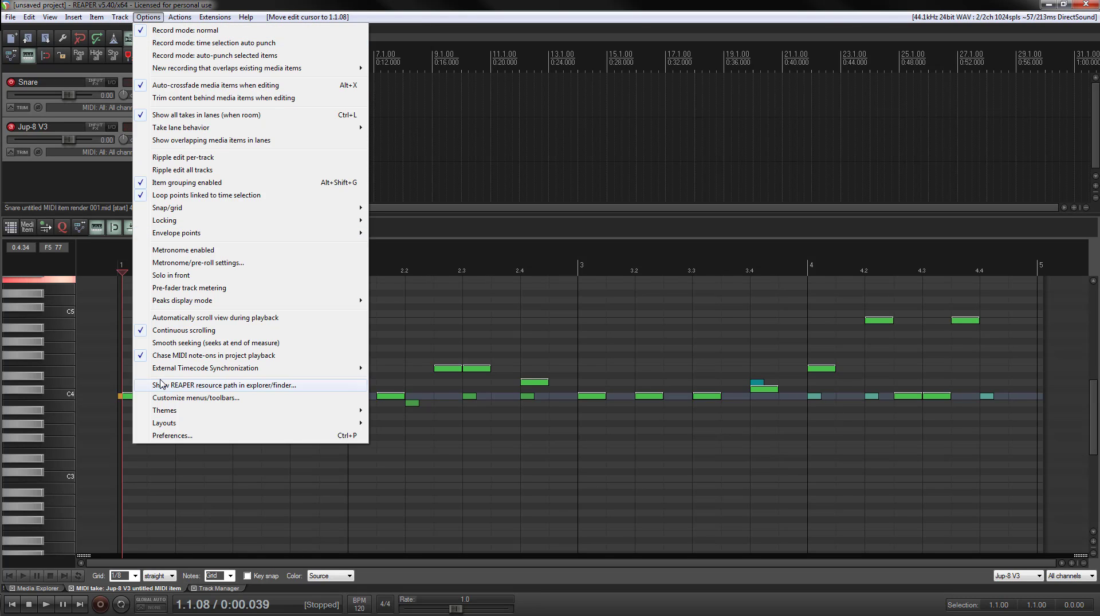
pyautogui.click(174, 436)
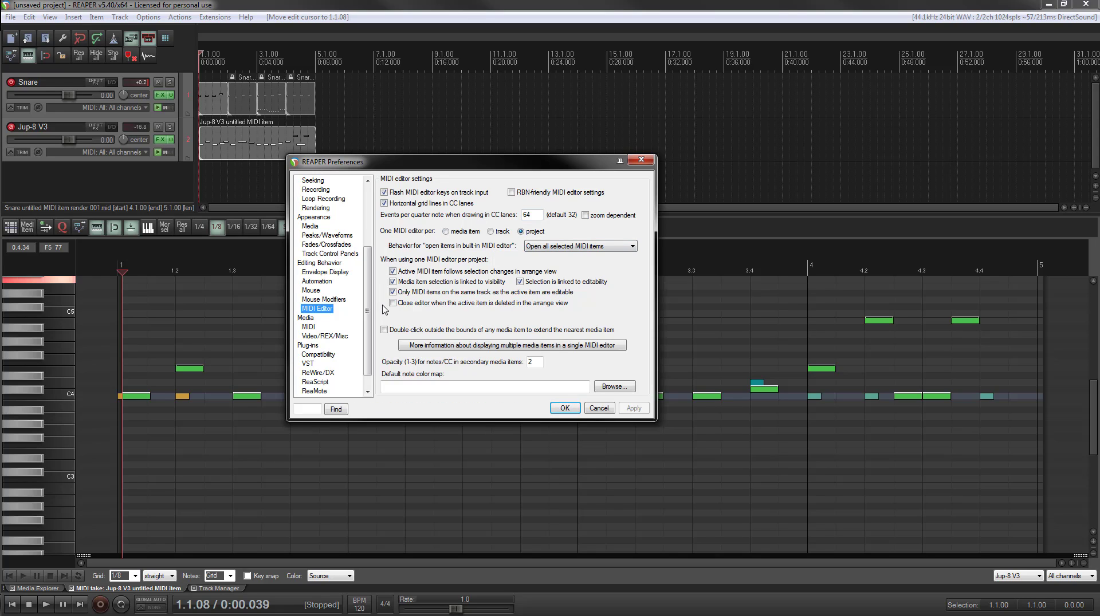
pyautogui.click(641, 160)
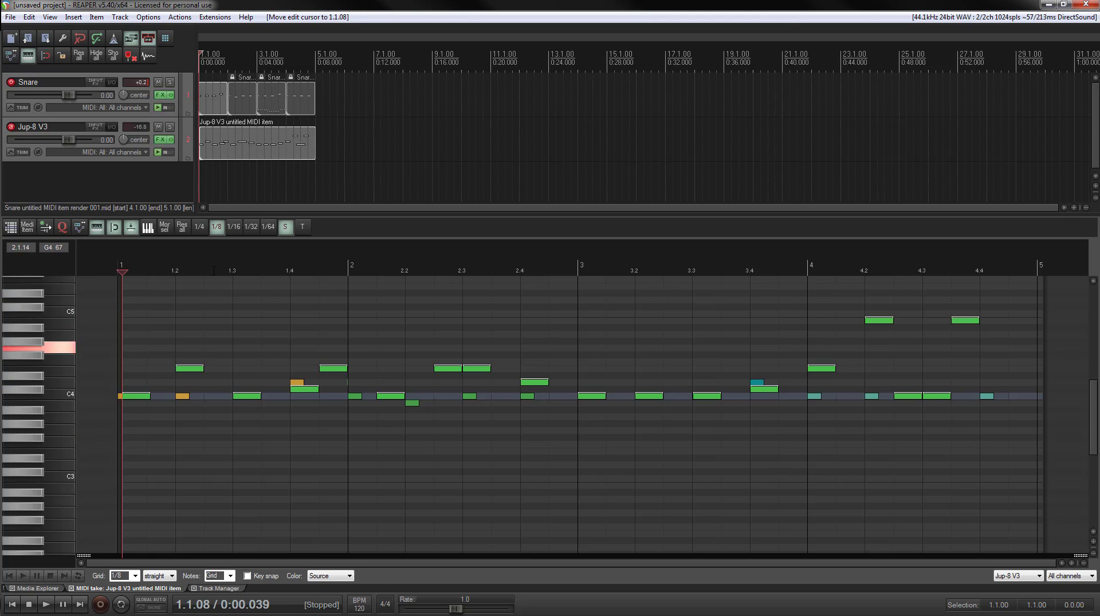
# Step: Clear the item selection and open only the first Snare item in the MIDI editor
pyautogui.click(211, 92)
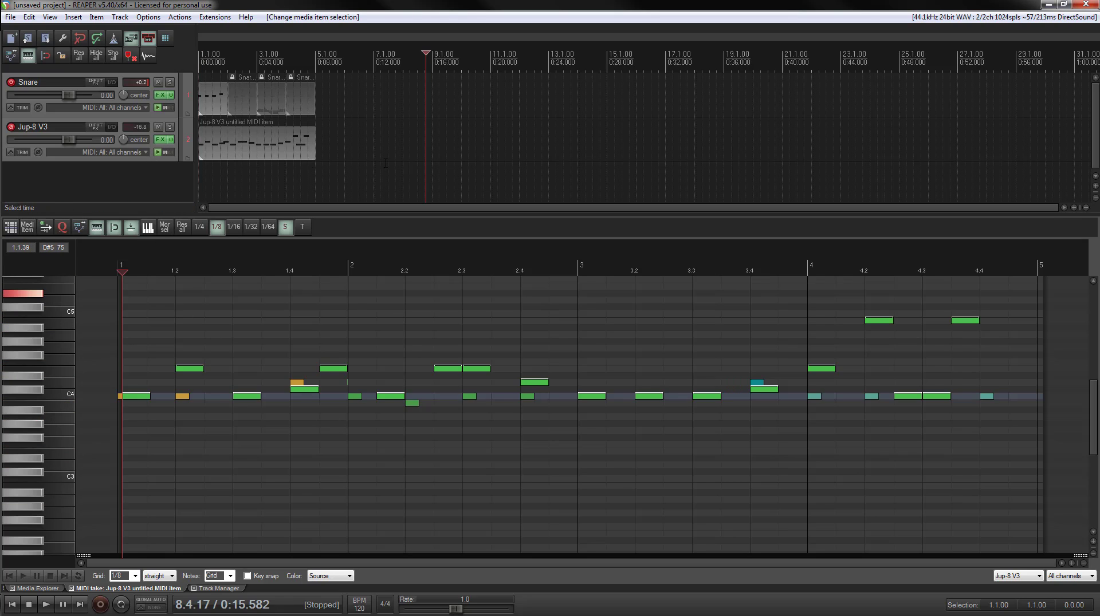
pyautogui.doubleClick(211, 91)
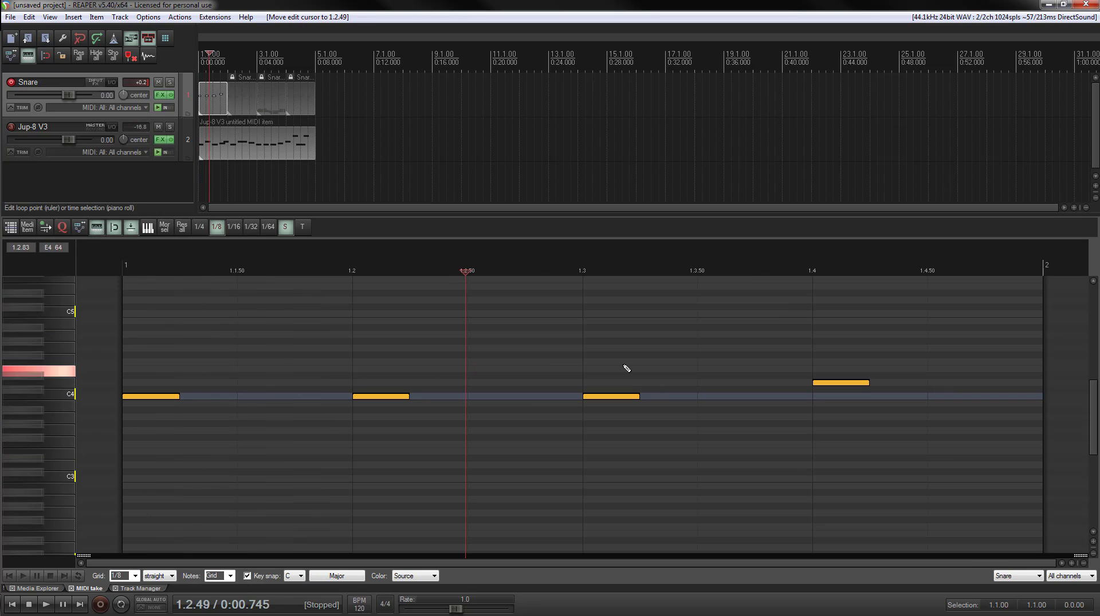
pyautogui.scroll(2, 184, 423)
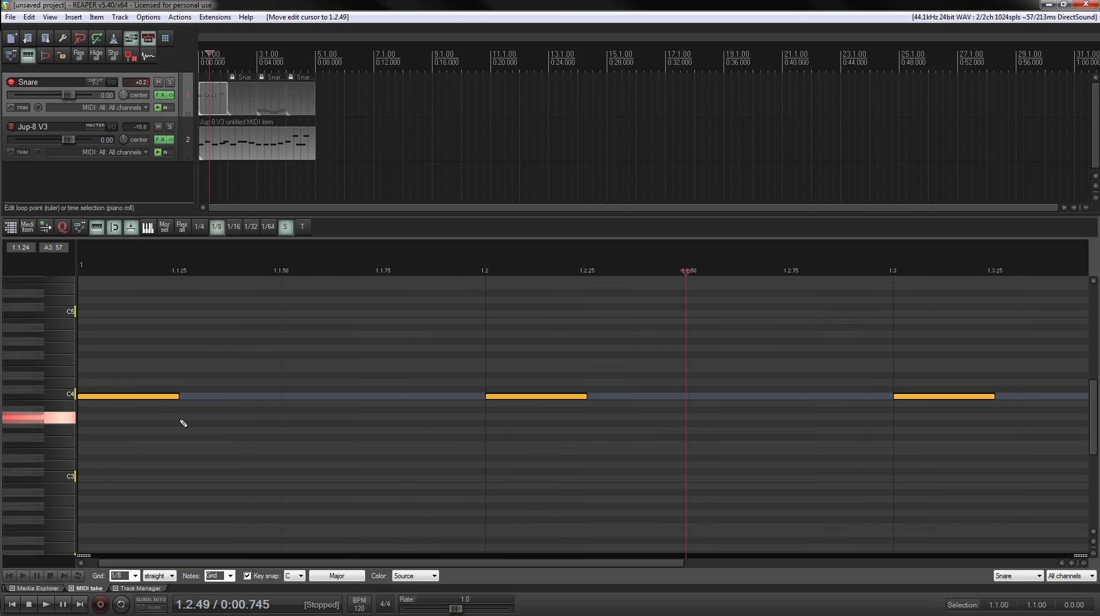
# Step: Lengthen the first C4 note of the Snare item to 1.1.50 and shorten the C4 note on beat 2
pyautogui.scroll(3, 177, 411)
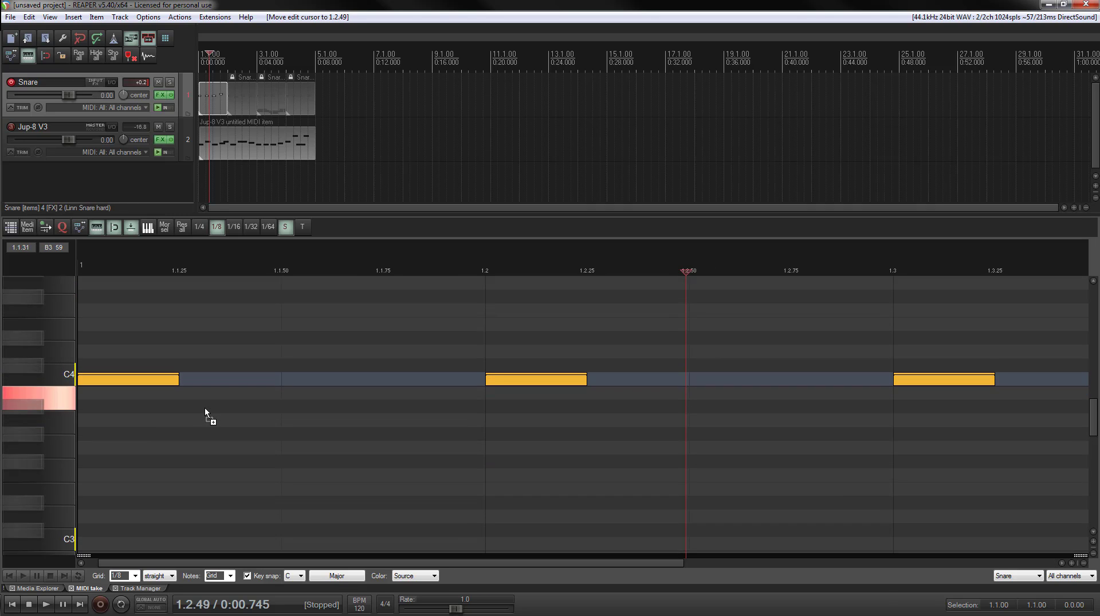
pyautogui.scroll(-5, 205, 407)
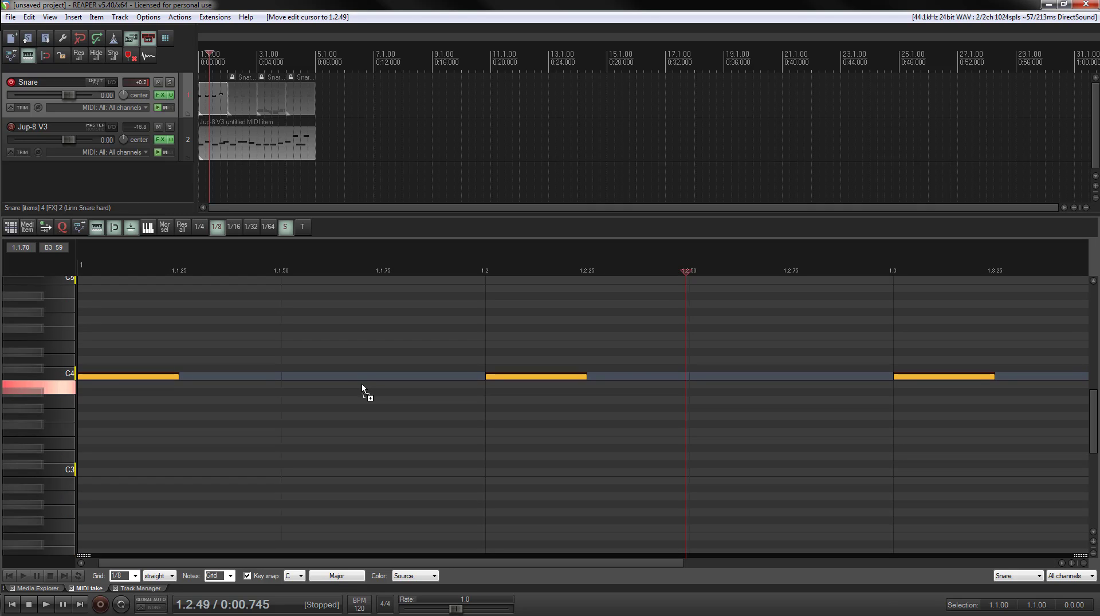
pyautogui.scroll(5, 247, 417)
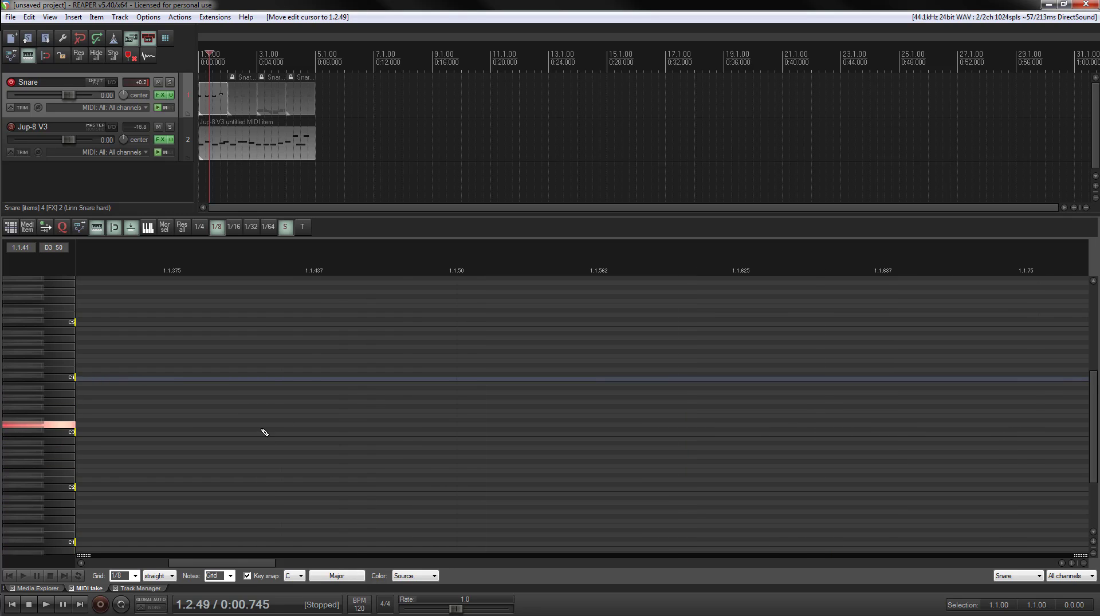
pyautogui.scroll(3, 275, 429)
pyautogui.scroll(-1, 284, 426)
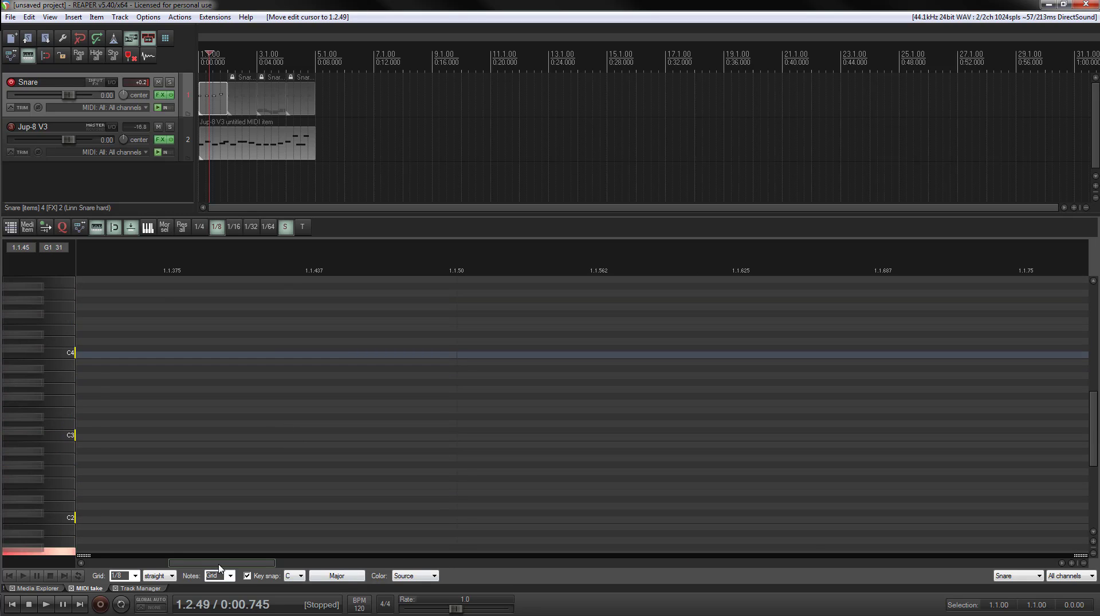
pyautogui.moveTo(222, 563); pyautogui.dragTo(139, 563)
pyautogui.scroll(-5, 246, 422)
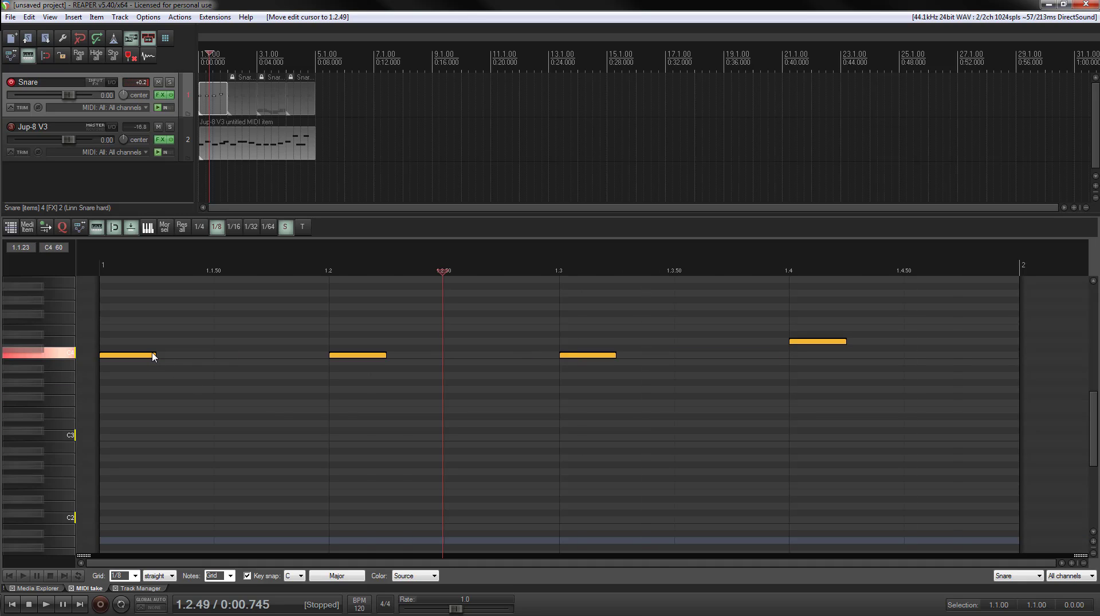
pyautogui.moveTo(154, 356); pyautogui.dragTo(197, 352)
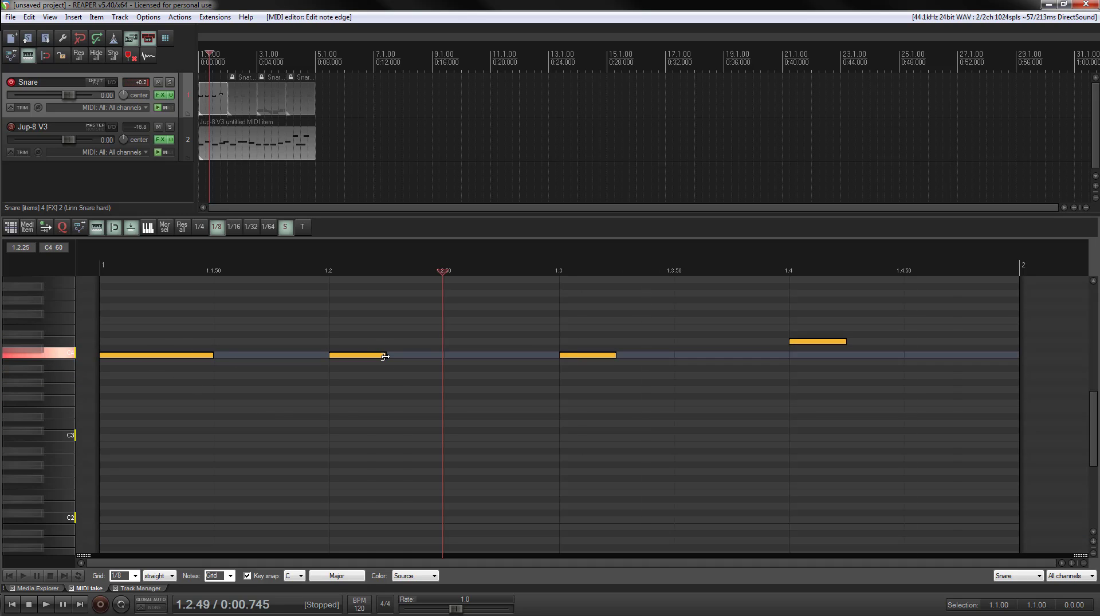
pyautogui.moveTo(445, 360); pyautogui.dragTo(351, 361)
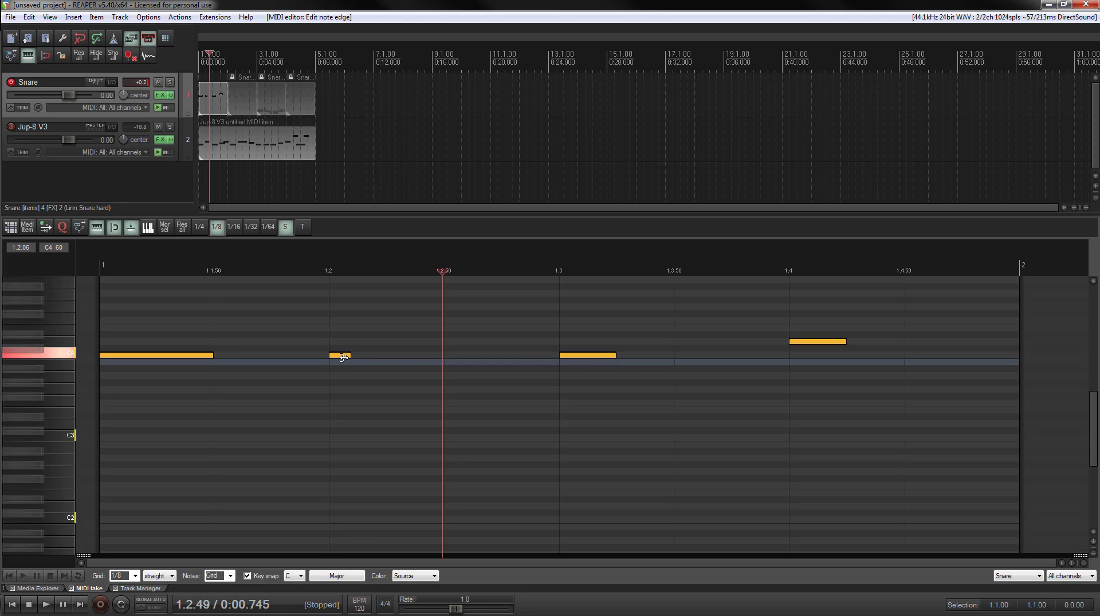
# Step: Audition the resized notes from the start of bar 1, stop playback, and solo the Jup-8 V3 track
pyautogui.click(103, 264)
pyautogui.press('space')
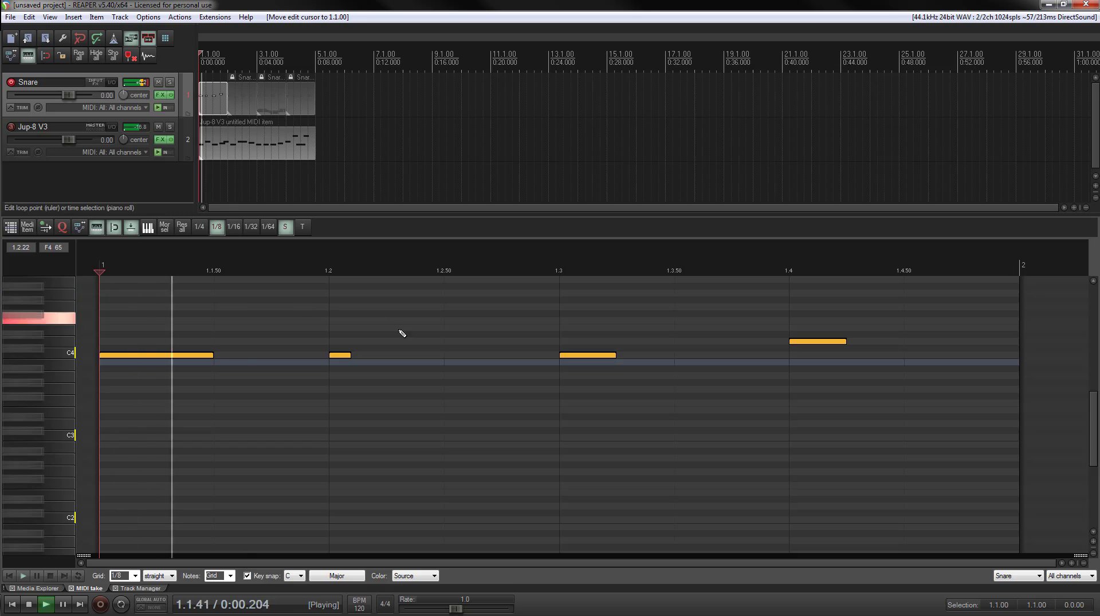
pyautogui.press('space')
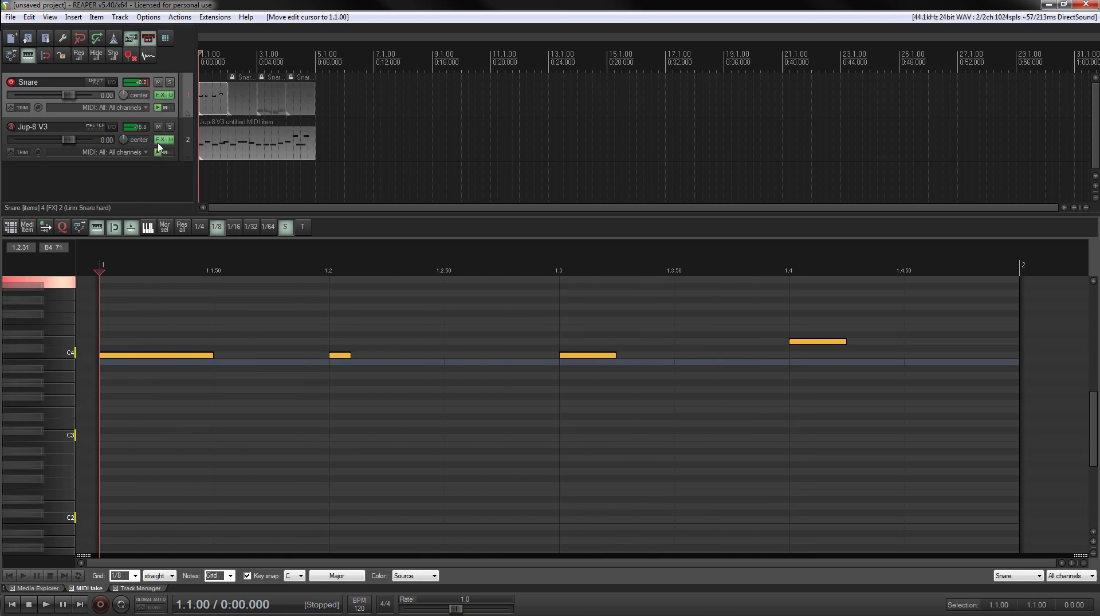
pyautogui.click(169, 128)
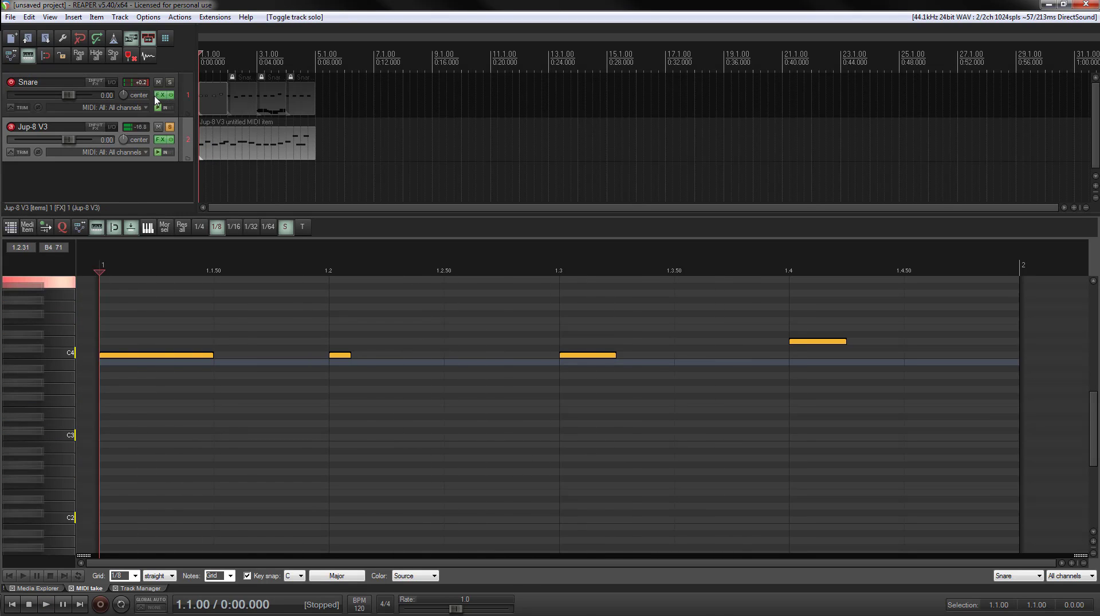
# Step: Open the Linn Snare sampler in the Snare track's FX chain and turn off Obey note-offs
pyautogui.click(157, 96)
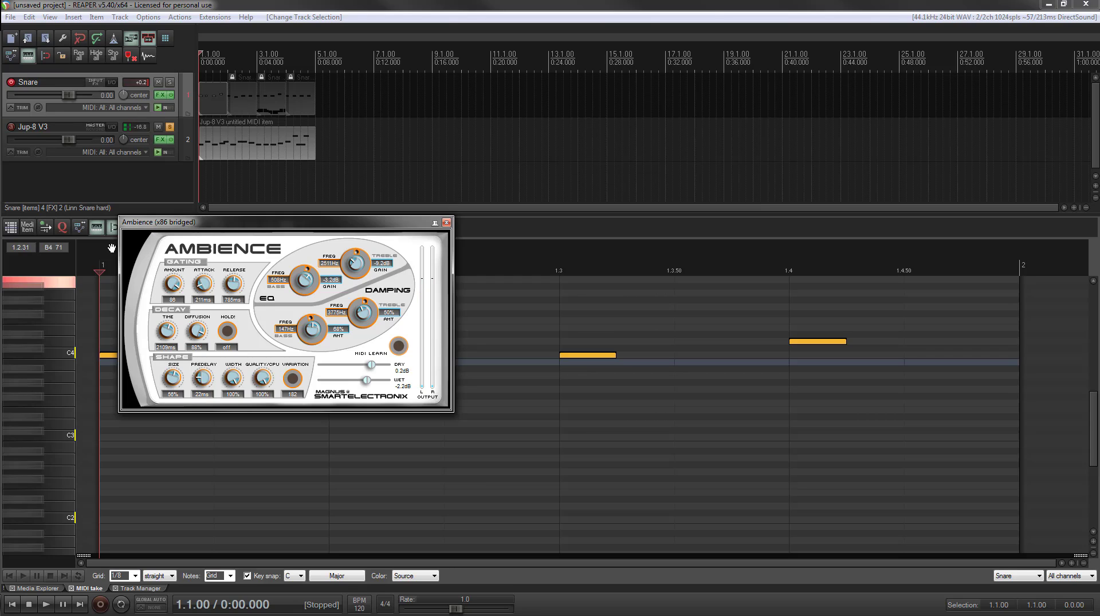
pyautogui.click(446, 222)
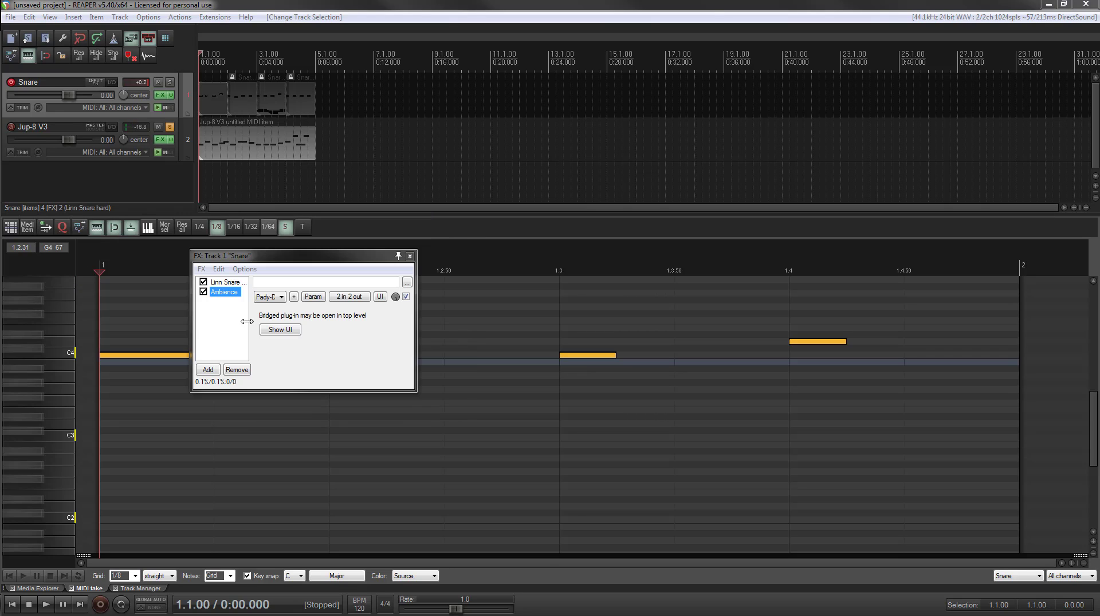
pyautogui.click(222, 283)
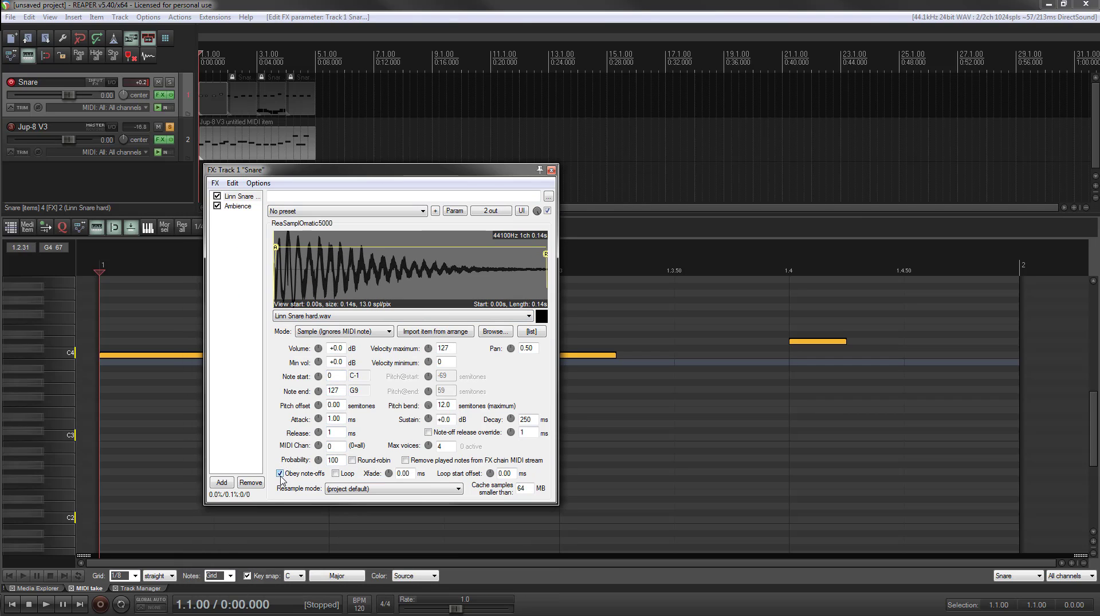
pyautogui.click(280, 475)
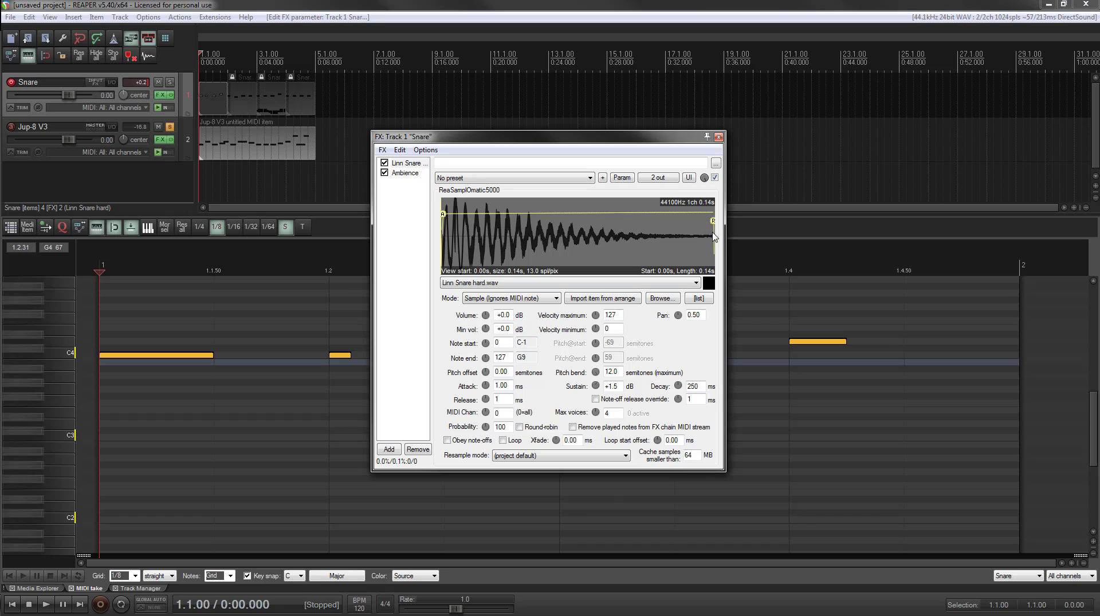
# Step: Trim the snare sample to 0.12 s with 7 ms release and 12.68 ms attack, enable Obey note-offs, and close the FX window
pyautogui.moveTo(704, 233); pyautogui.dragTo(671, 237)
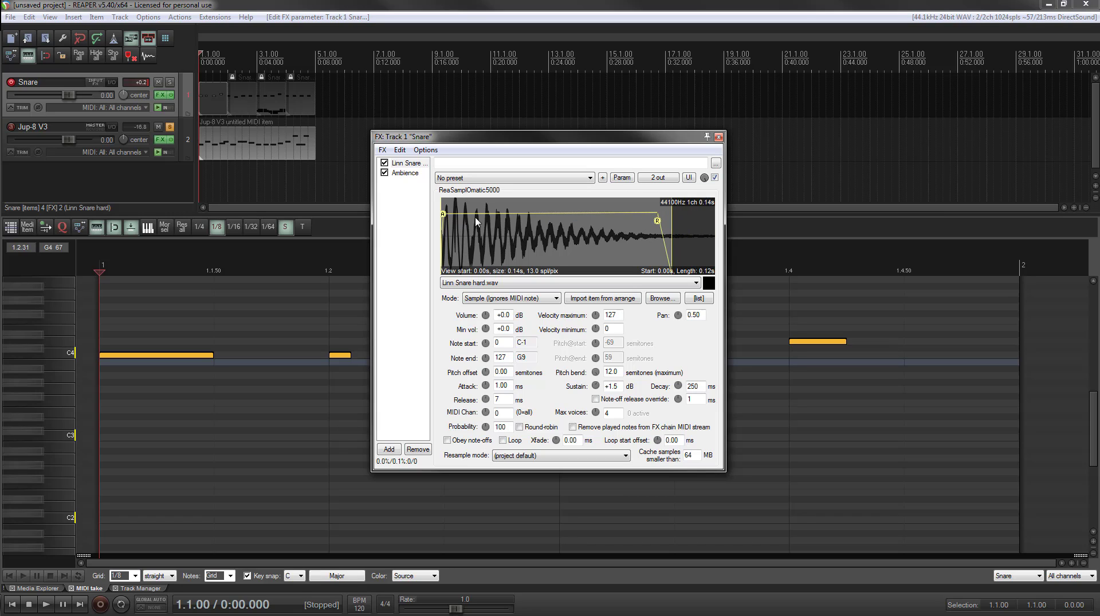
pyautogui.moveTo(444, 216); pyautogui.dragTo(466, 215)
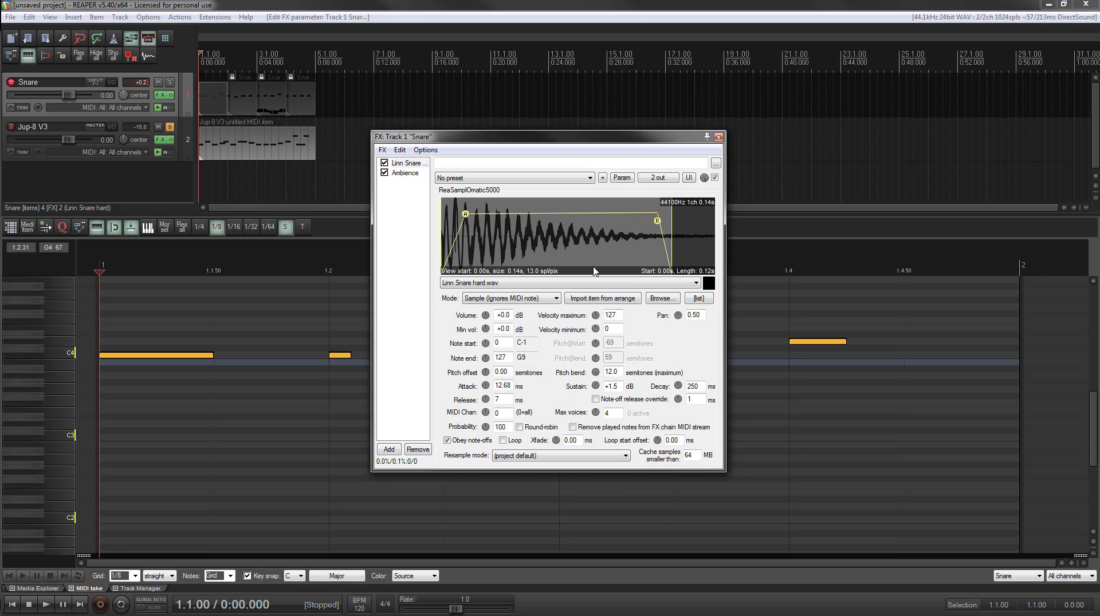
pyautogui.click(717, 137)
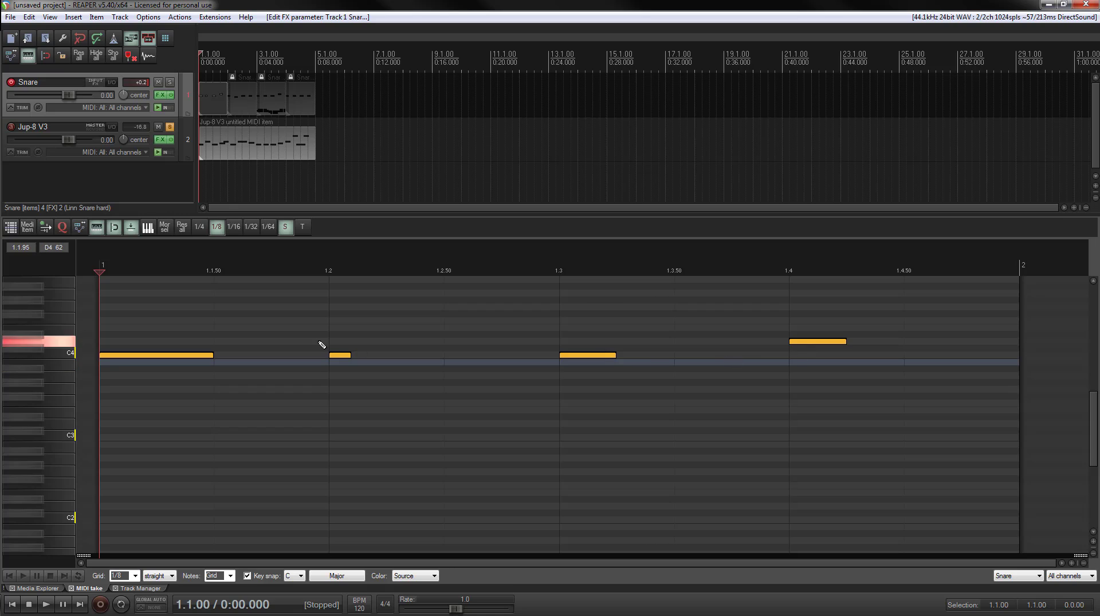
# Step: Switch the solo from the Jup-8 V3 track to the Snare track, auditioning playback before and after the switch
pyautogui.press('space')
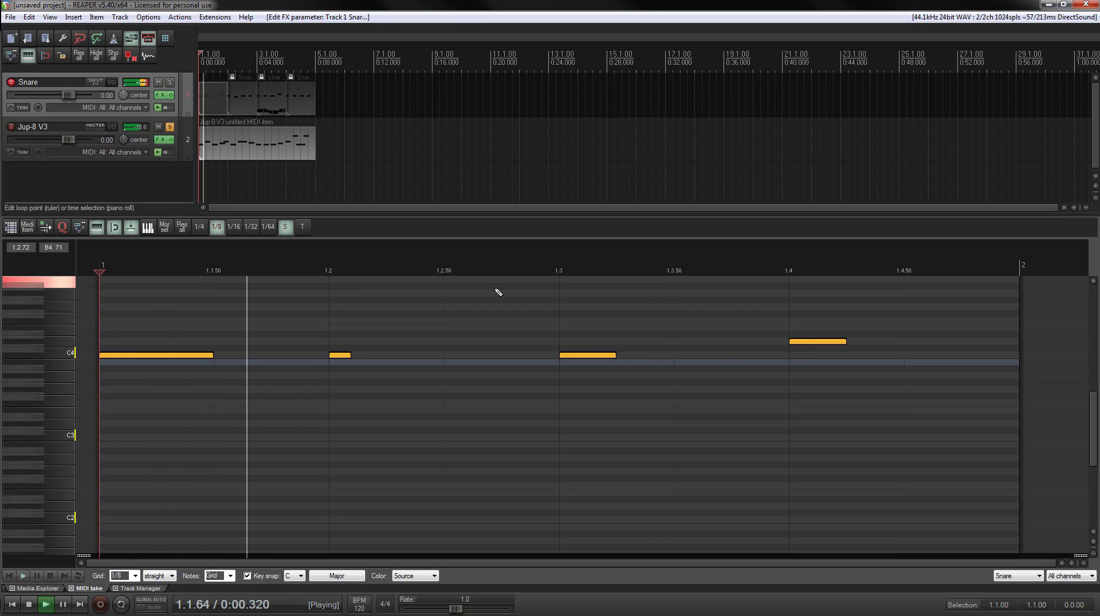
pyautogui.press('space')
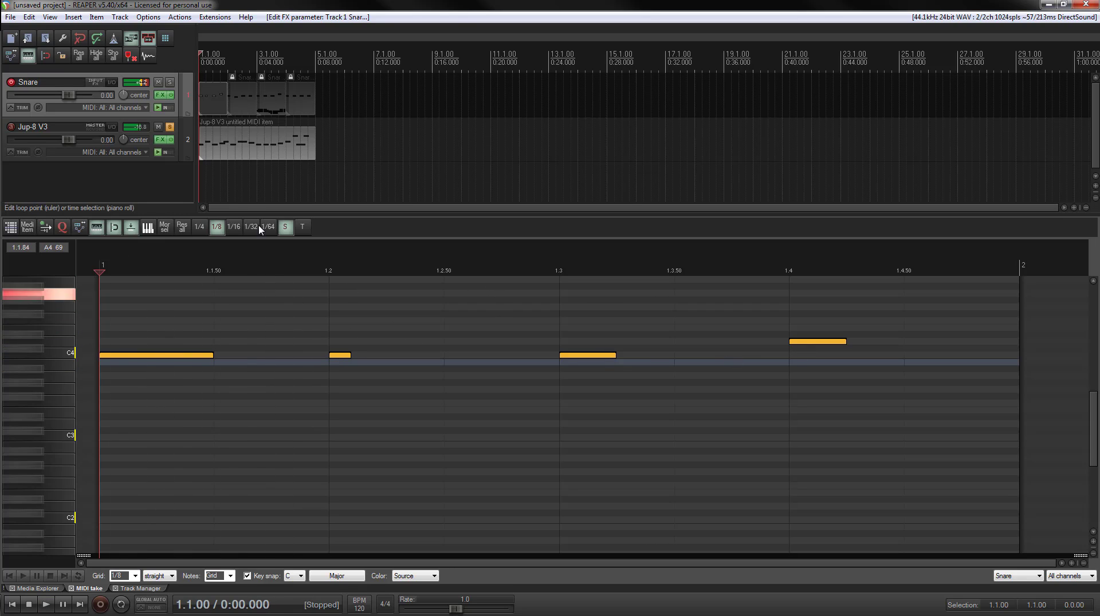
pyautogui.click(170, 127)
pyautogui.click(170, 82)
pyautogui.press('space')
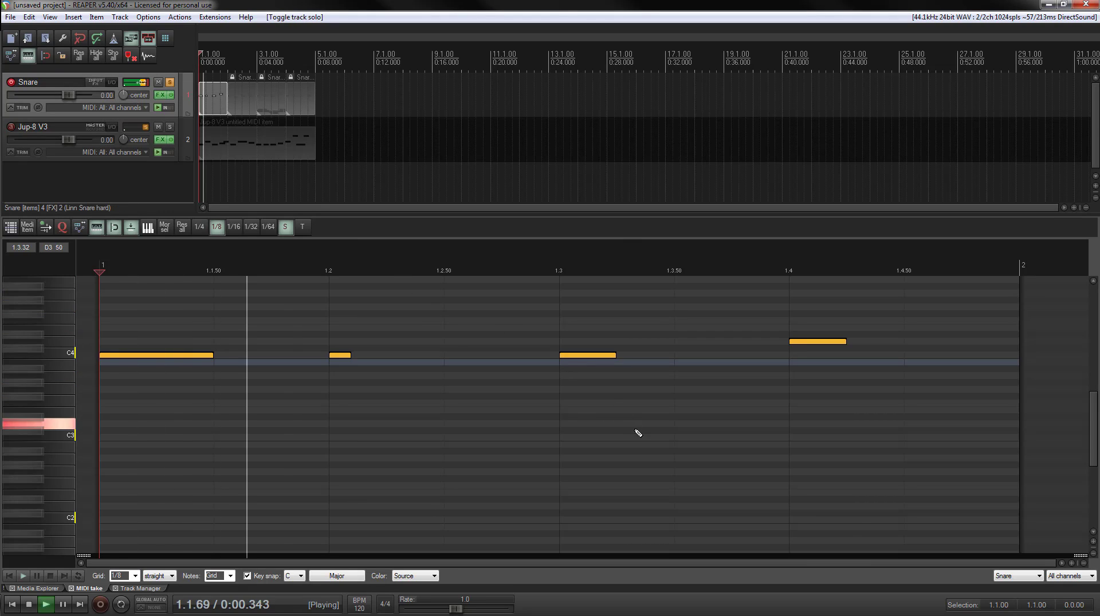
pyautogui.press('space')
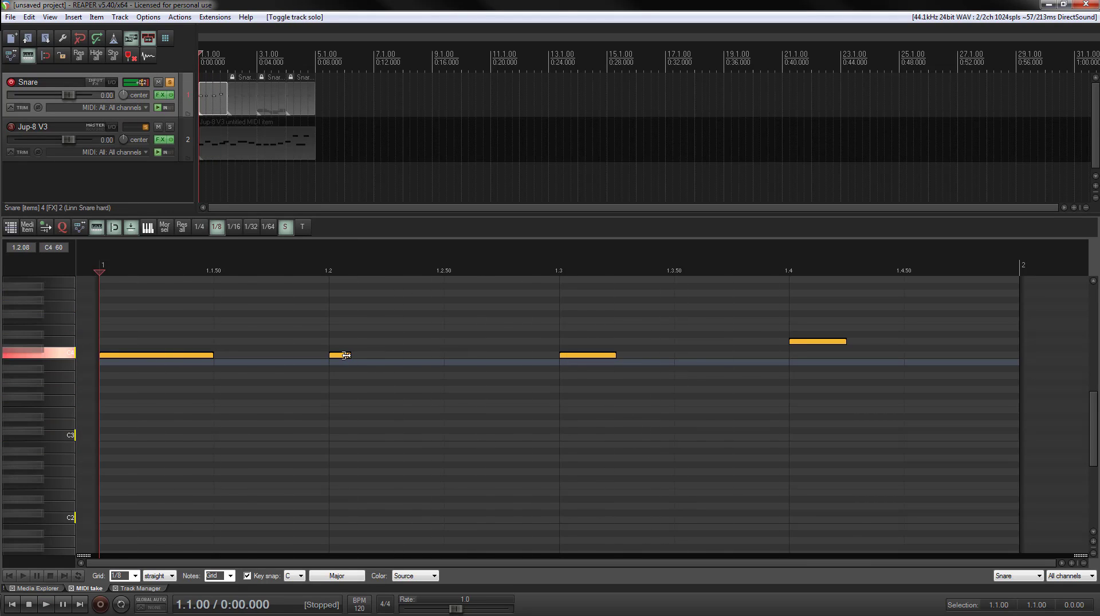
# Step: Try the beat 2 C4 note at a length reaching 1.2.50, shorten it to a tiny sliver, and audition it
pyautogui.click(345, 356)
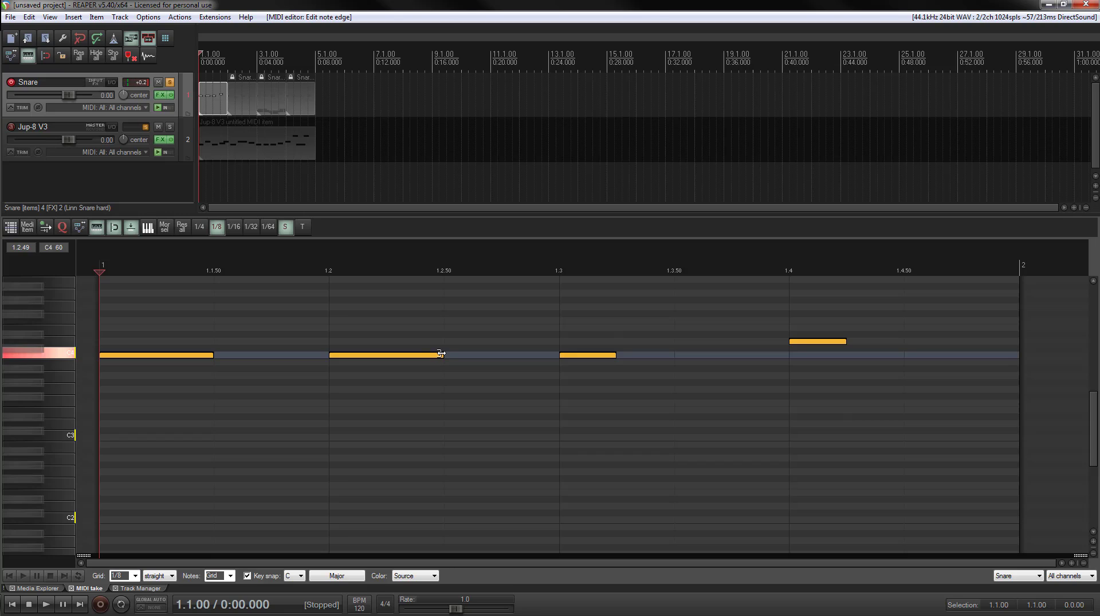
pyautogui.moveTo(440, 353); pyautogui.dragTo(329, 350)
pyautogui.press('space')
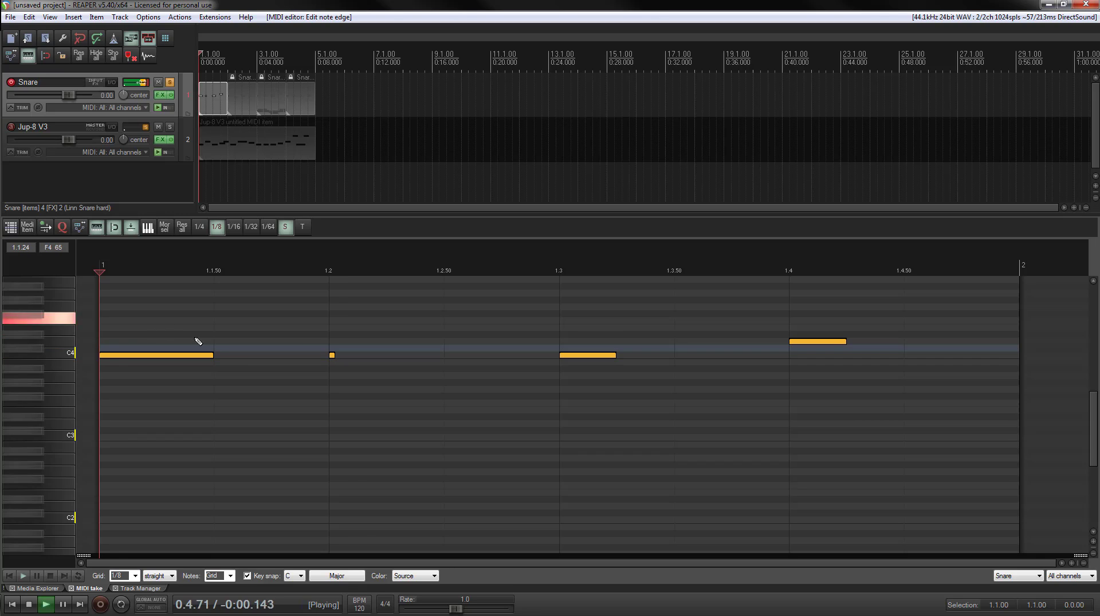
pyautogui.press('space')
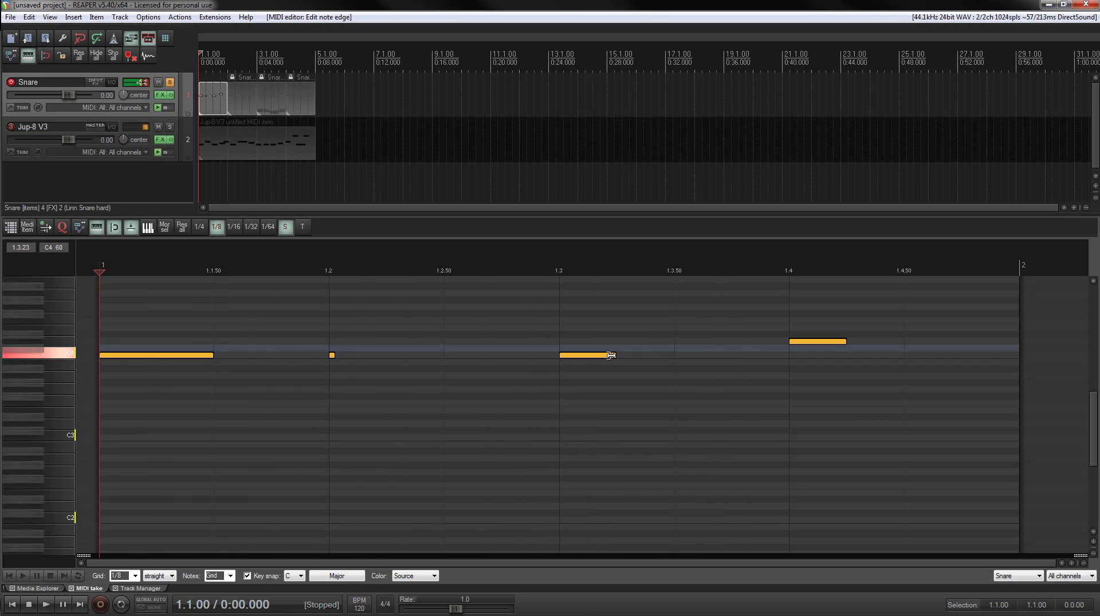
# Step: Shorten the C4 note on beat 3 in two stages, auditioning the soloed Snare track after each change
pyautogui.moveTo(614, 355); pyautogui.dragTo(589, 355)
pyautogui.press('space')
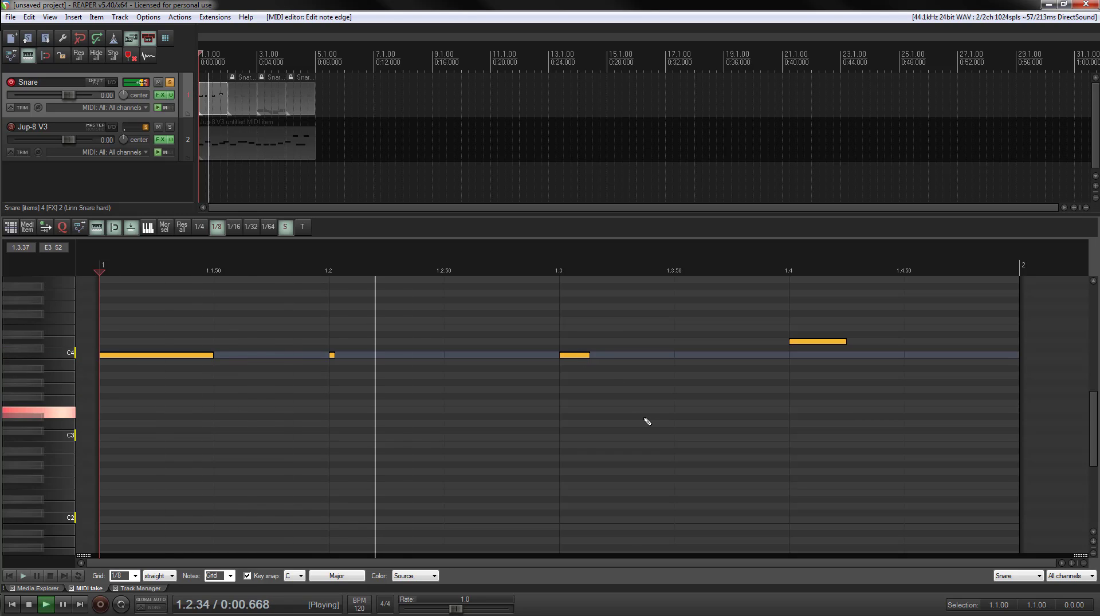
pyautogui.press('space')
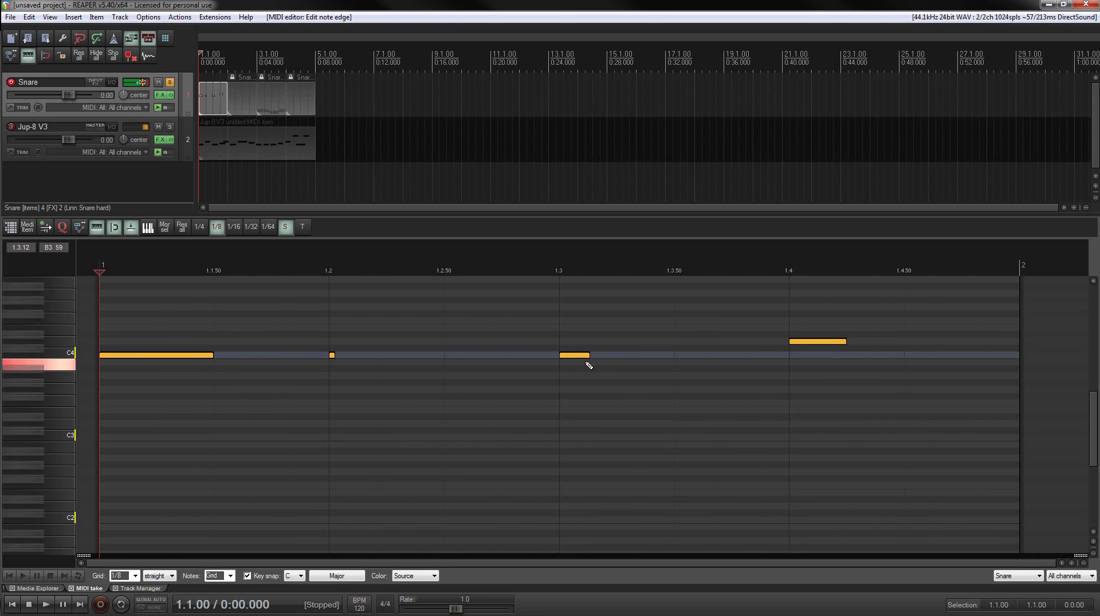
pyautogui.moveTo(572, 353); pyautogui.dragTo(567, 352)
pyautogui.press('space')
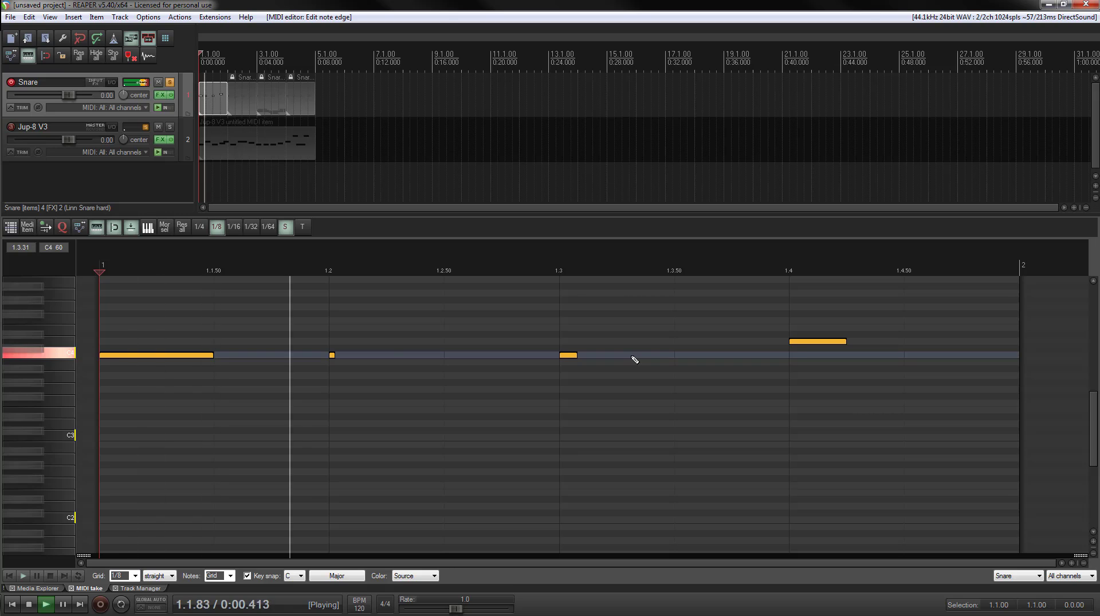
pyautogui.press('space')
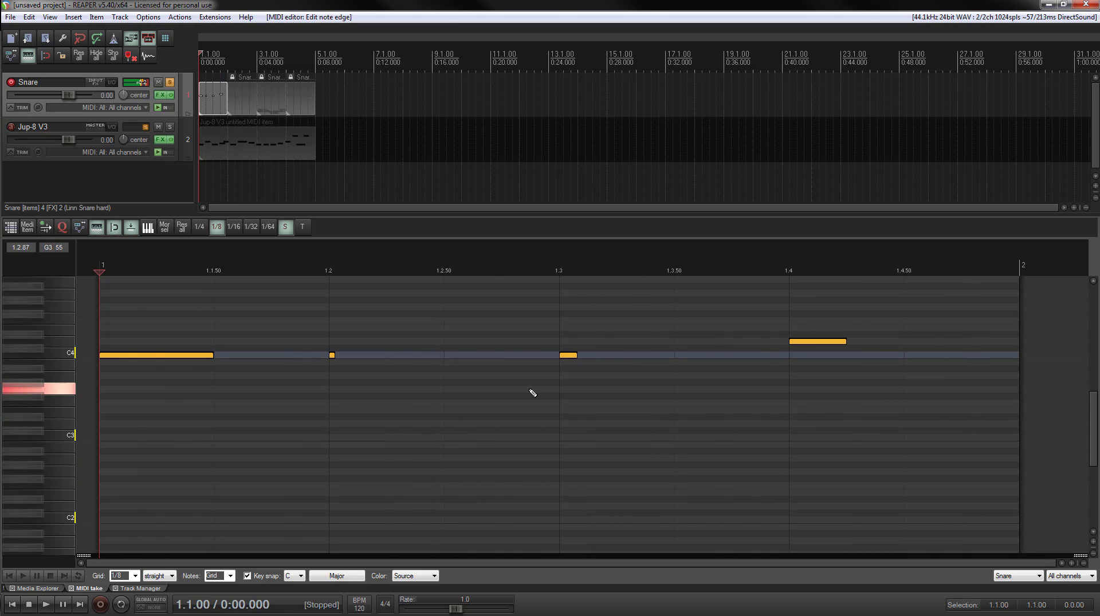
# Step: Replay the soloed Snare item several times from its start to compare the long and short notes, and stop playback
pyautogui.press('space')
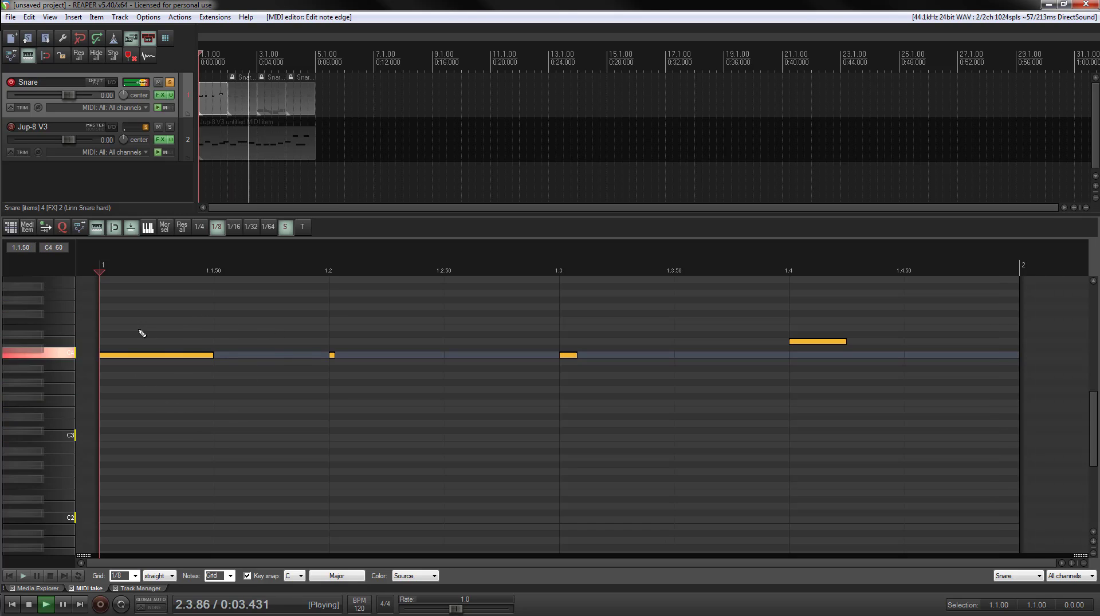
pyautogui.press('space')
pyautogui.press('space')
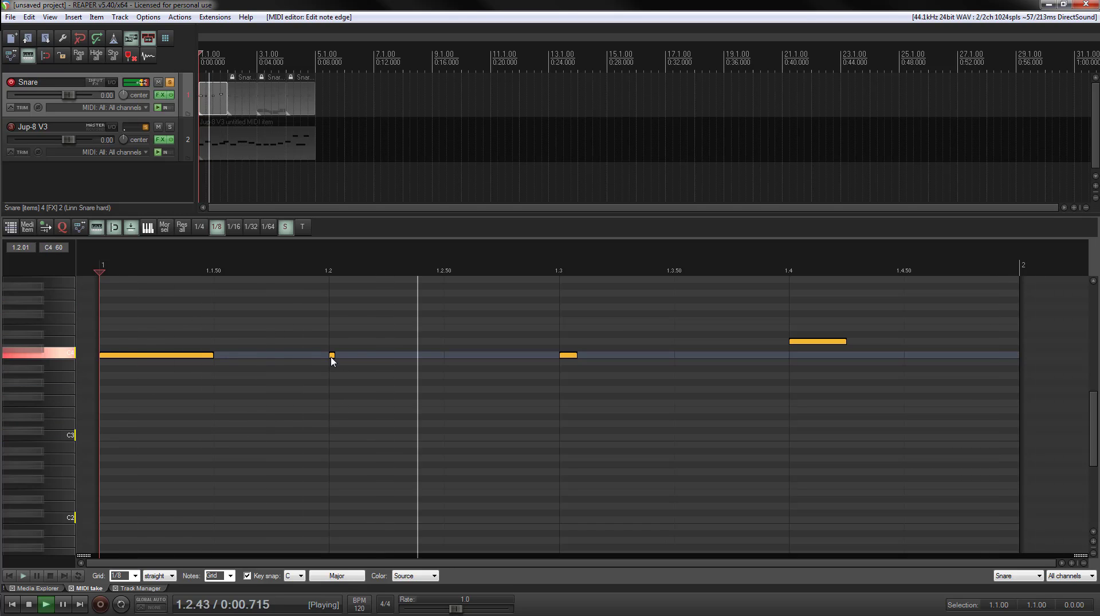
pyautogui.press('space')
pyautogui.press('space')
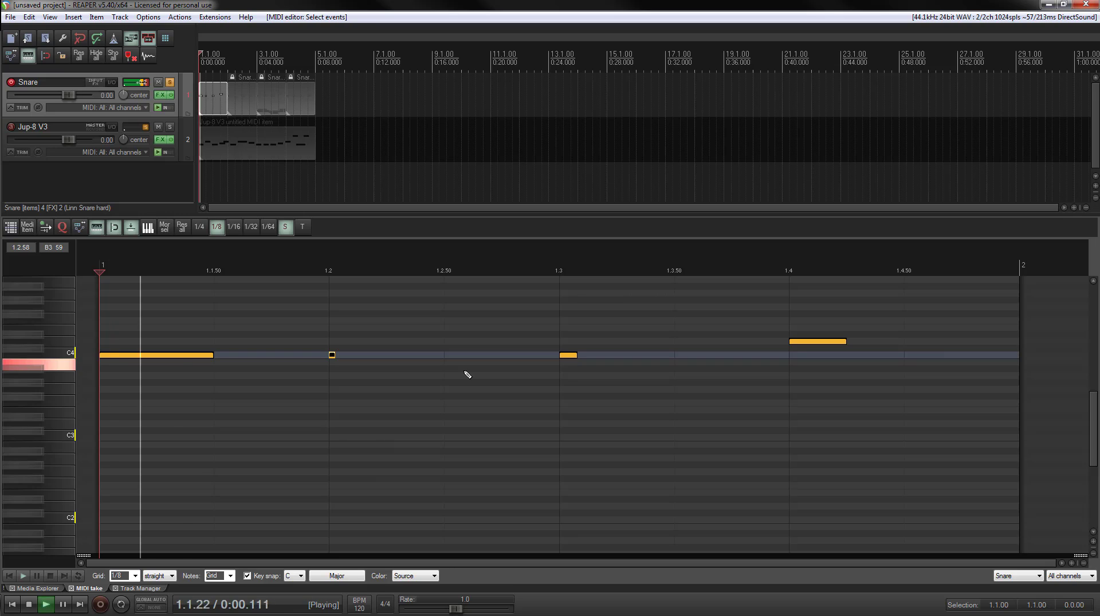
pyautogui.press('space')
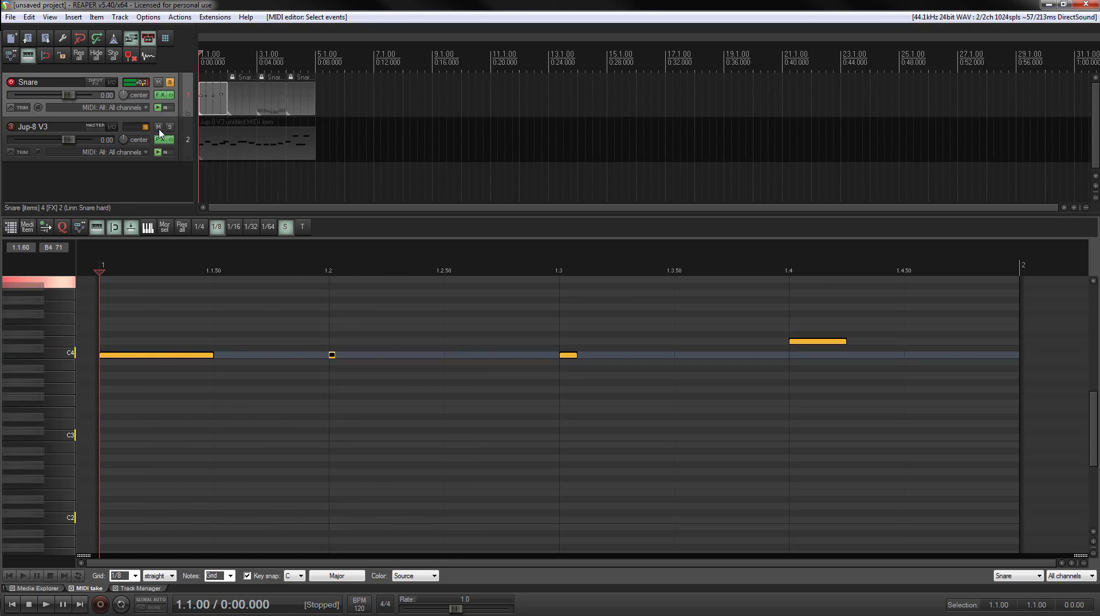
# Step: Reopen the Snare track's Linn Snare sampler, set the release to 0 ms, and turn off Obey note-offs
pyautogui.click(160, 94)
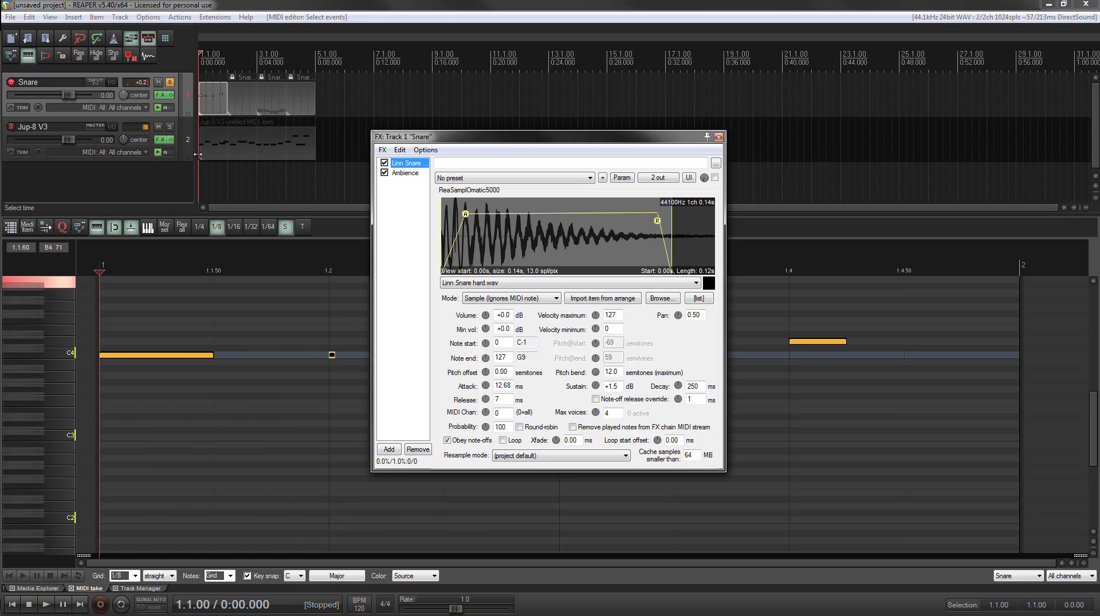
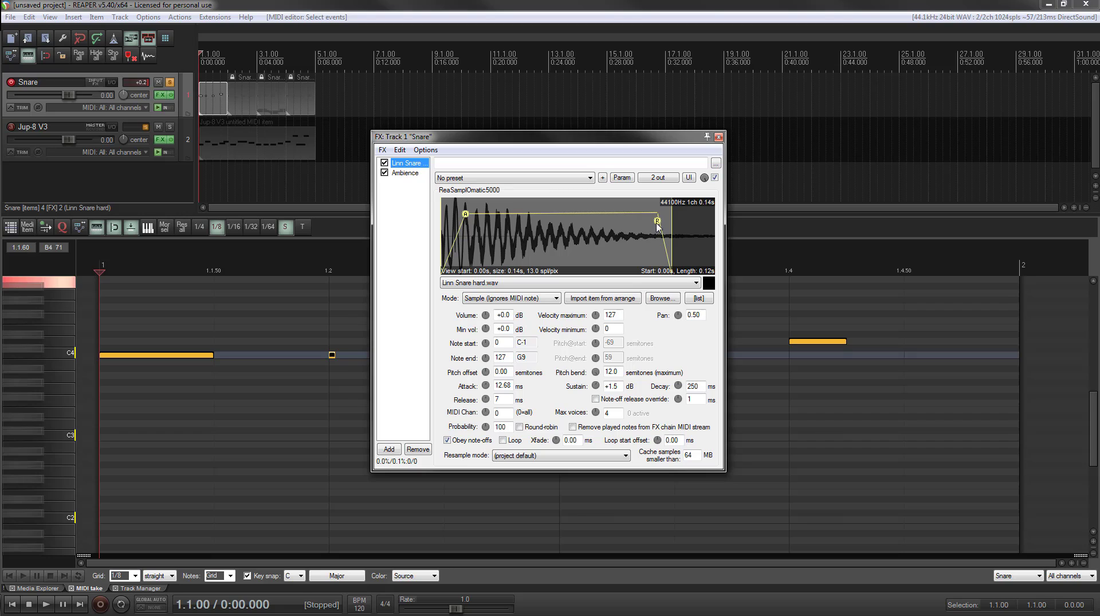
pyautogui.moveTo(656, 223); pyautogui.dragTo(671, 222)
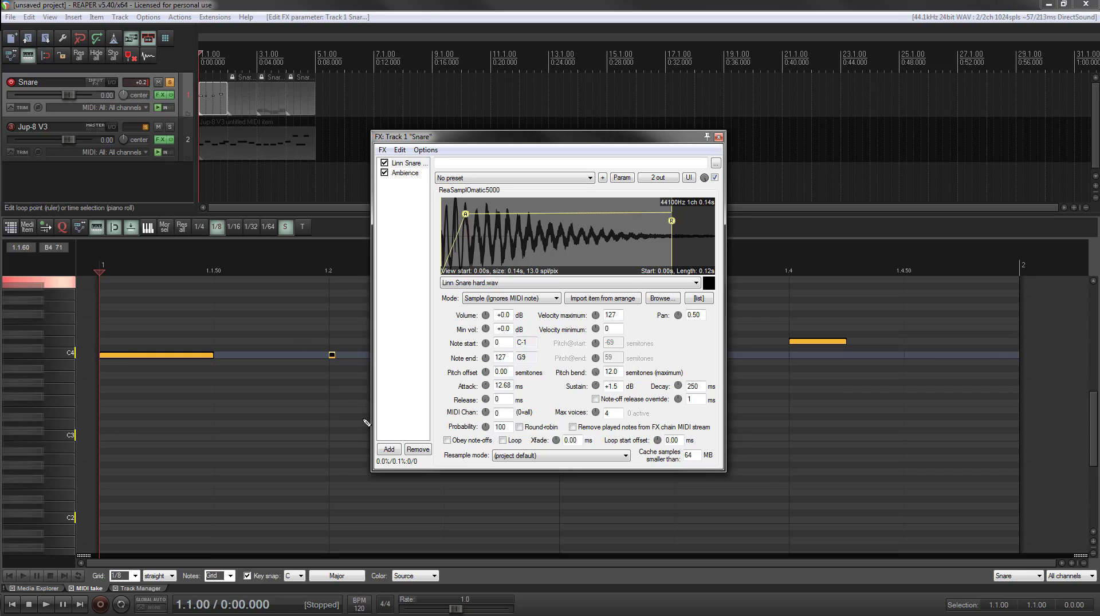
# Step: Audition the Snare track with note-offs ignored, stop playback, and close the sampler's FX window
pyautogui.press('space')
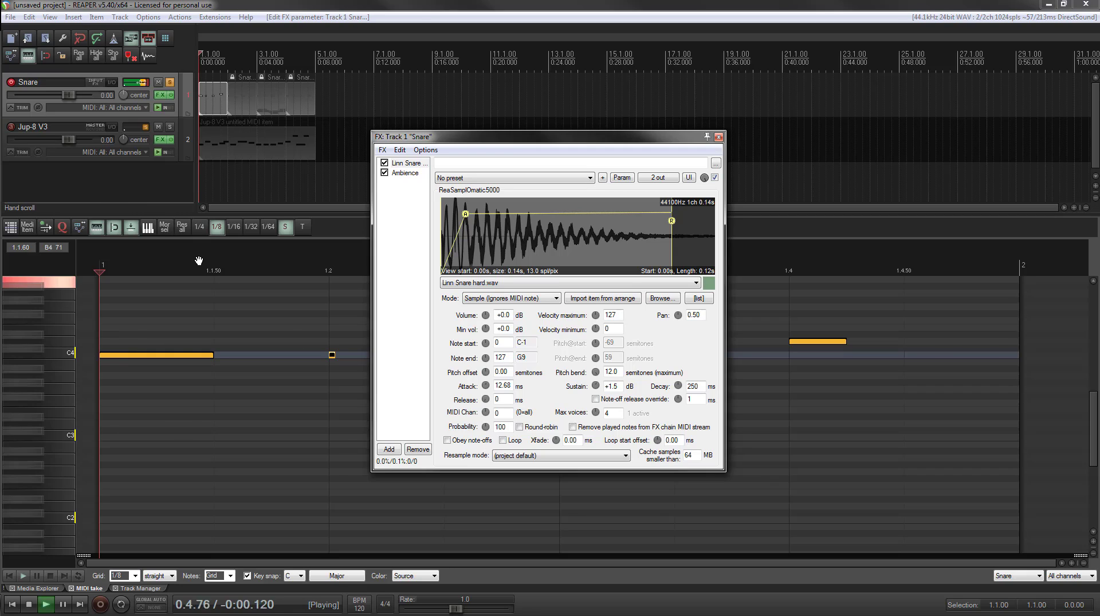
pyautogui.press('space')
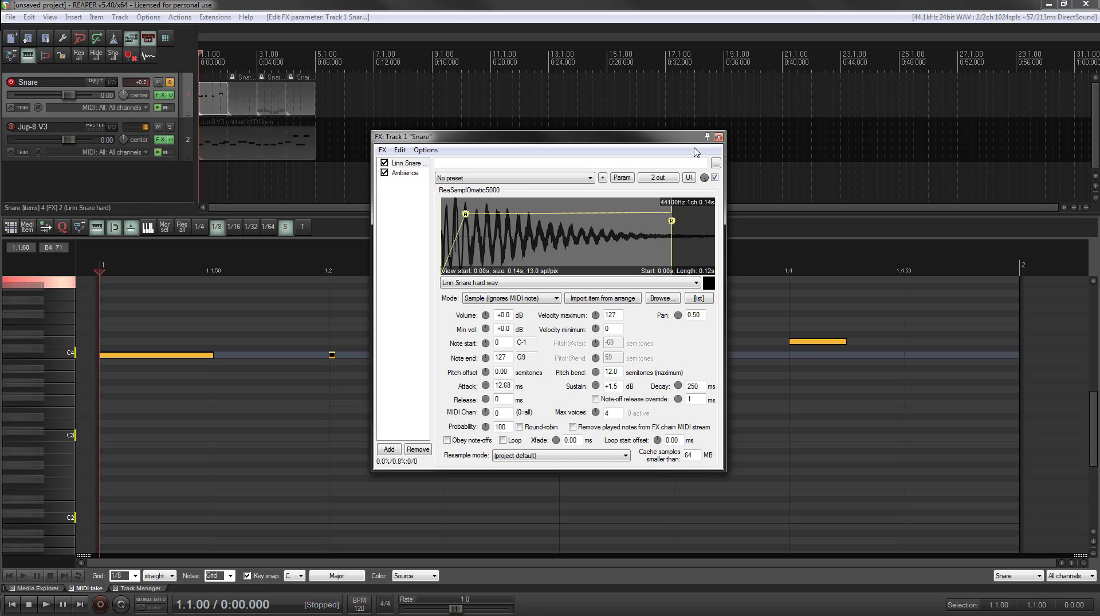
pyautogui.click(717, 137)
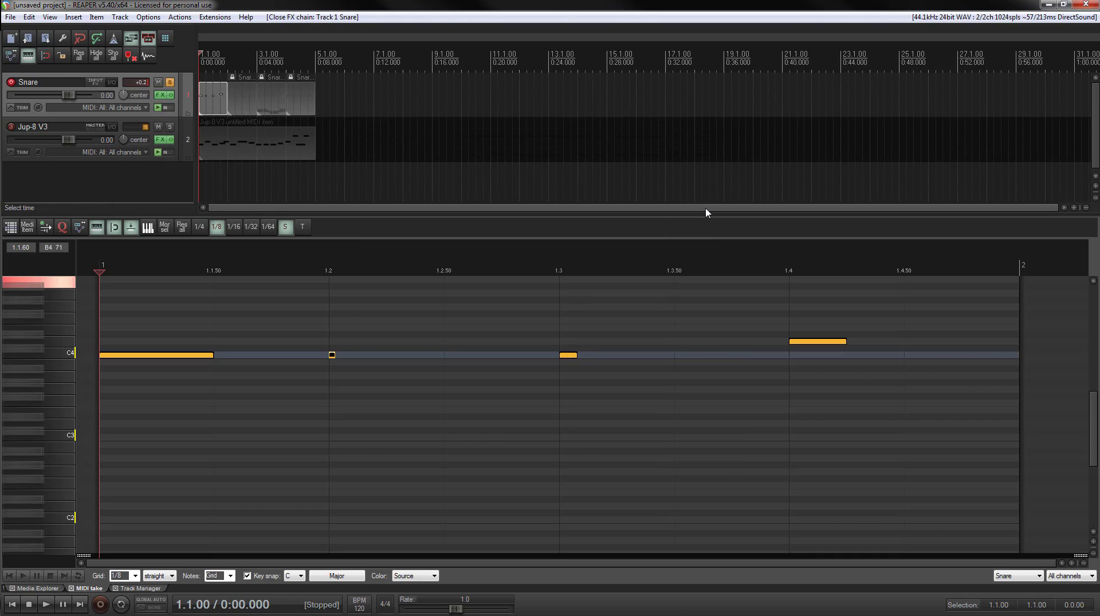
# Step: Load the Snare item at measure 3 into the MIDI editor, and enlarge the track heights and the arrange area
pyautogui.scroll(2, 278, 116)
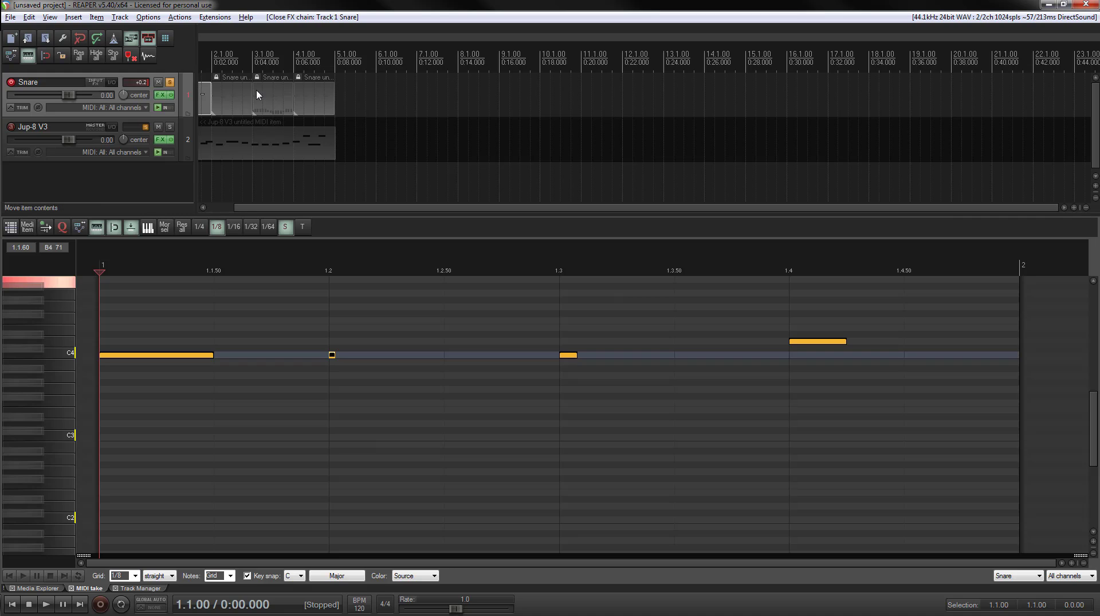
pyautogui.scroll(4, 626, 112)
pyautogui.click(626, 111)
pyautogui.scroll(3, 658, 91)
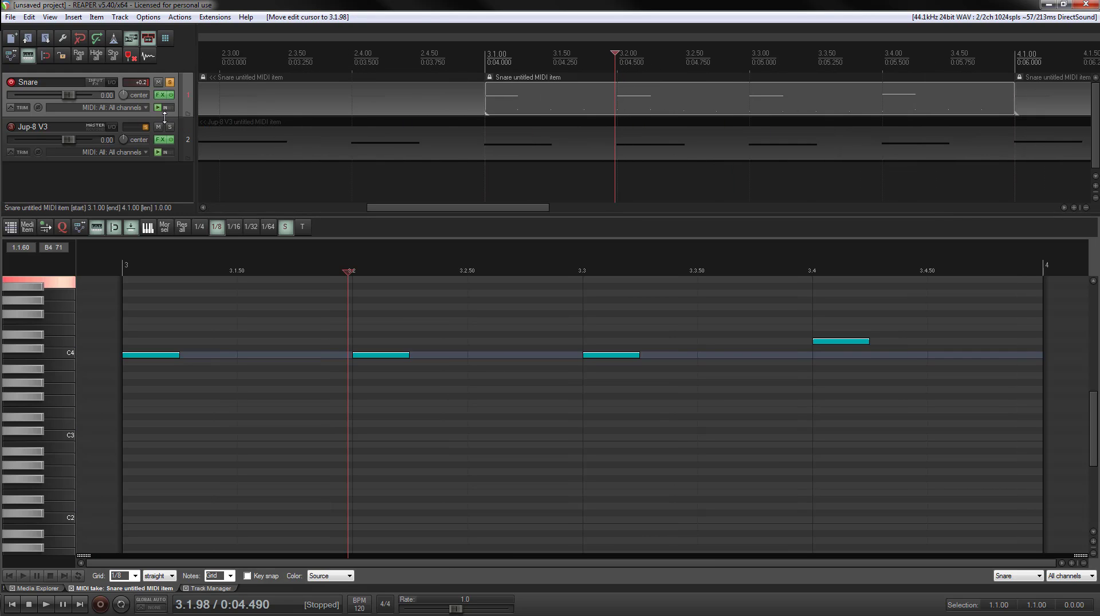
pyautogui.moveTo(164, 117); pyautogui.dragTo(207, 153)
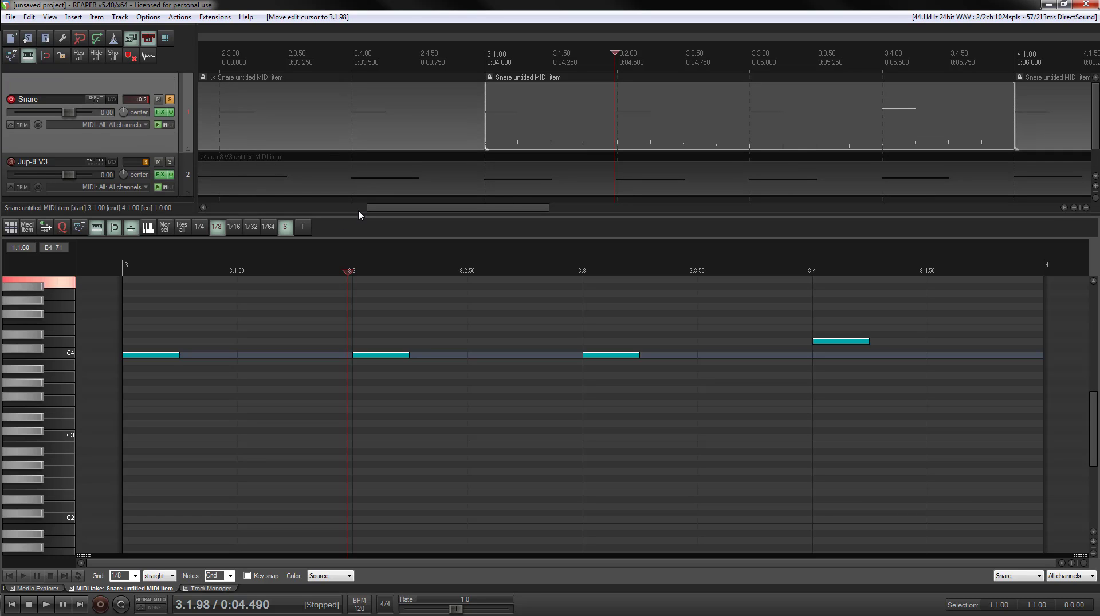
pyautogui.moveTo(355, 216); pyautogui.dragTo(355, 344)
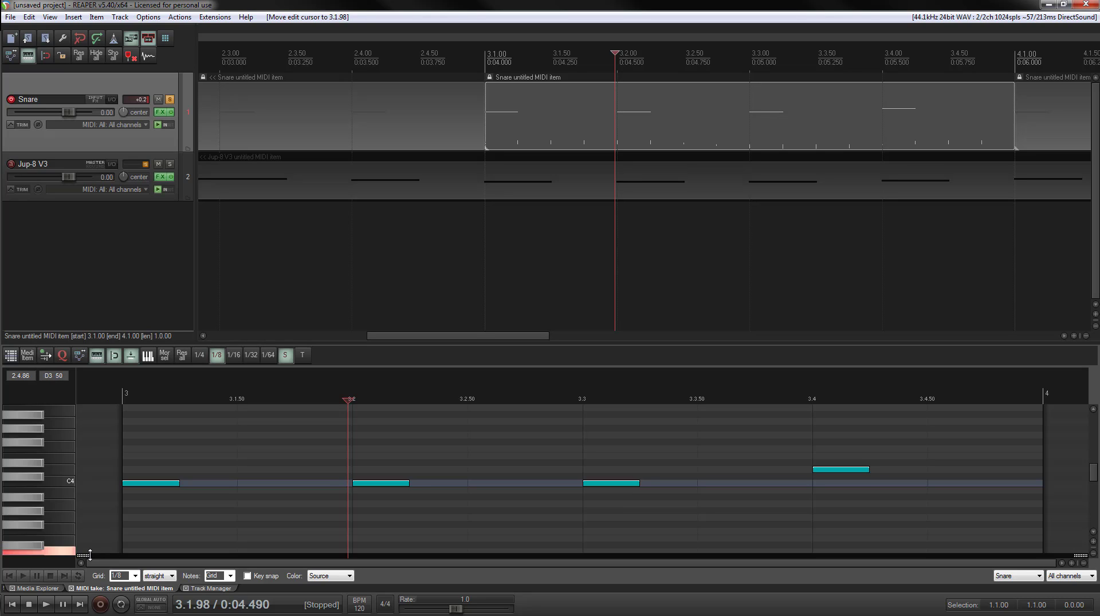
# Step: Expand the controller lane below the measure 3 Snare notes and switch it from Pitch to 06 Data Entry MSB
pyautogui.moveTo(90, 555); pyautogui.dragTo(57, 485)
pyautogui.click(52, 552)
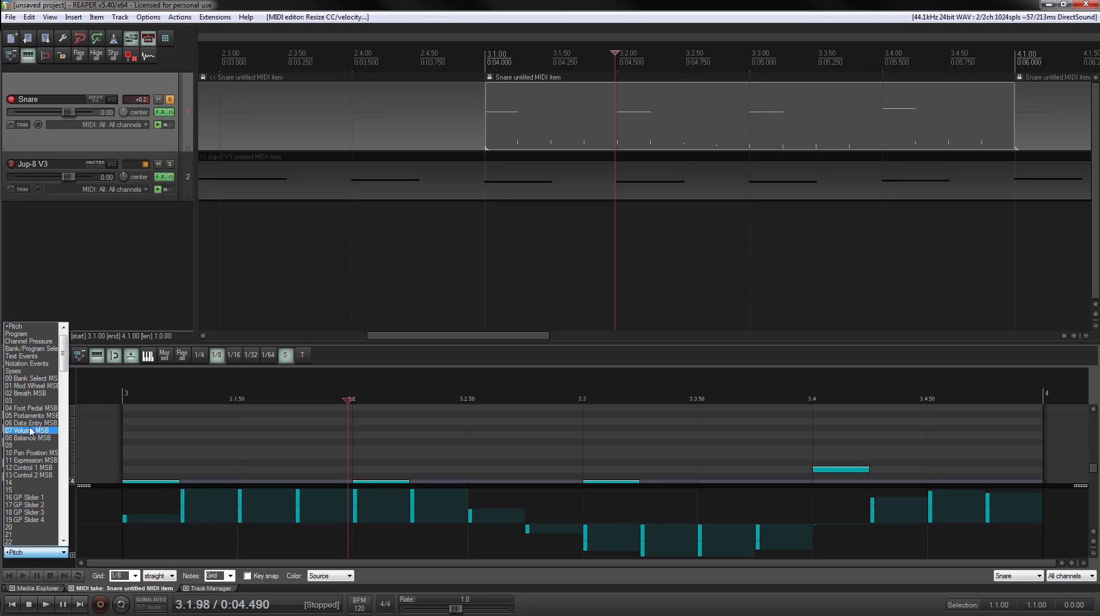
pyautogui.click(21, 424)
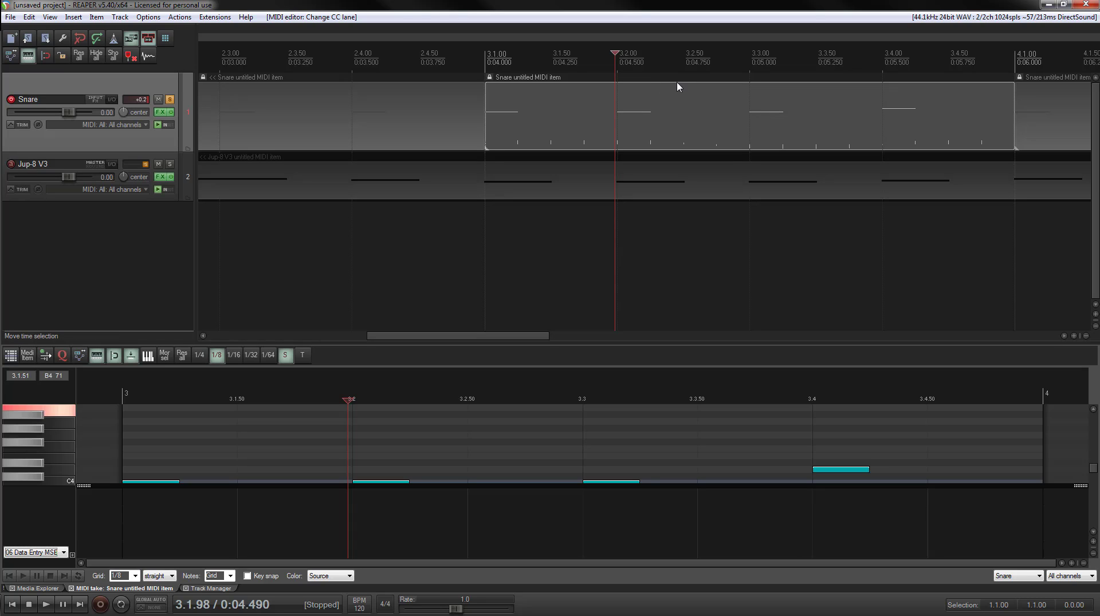
# Step: Switch the controller lane to 07 Volume MSB
pyautogui.press('alt')
pyautogui.click(53, 553)
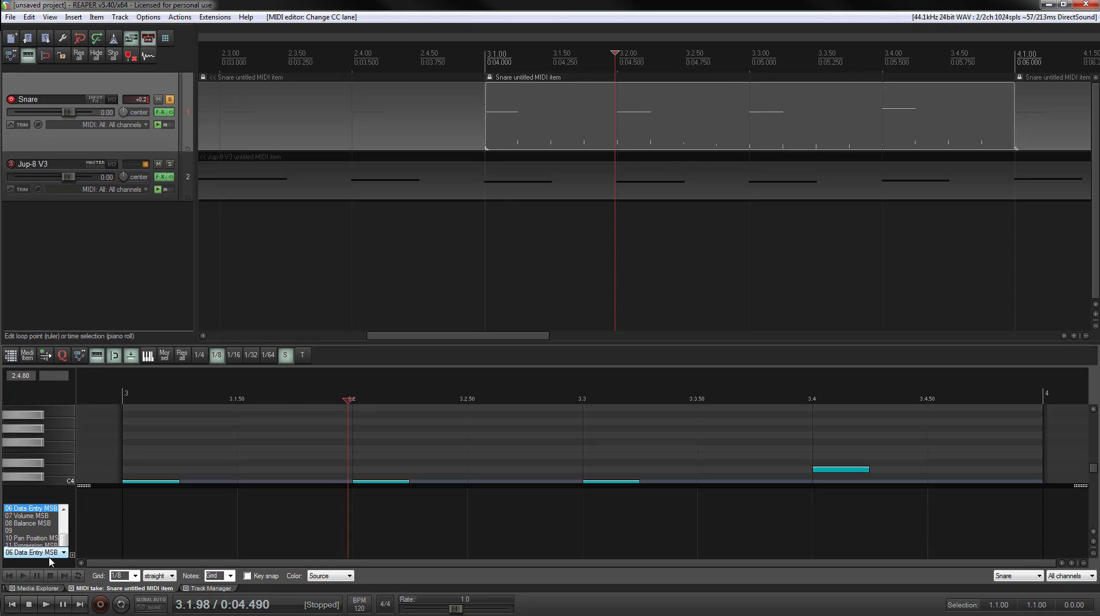
pyautogui.scroll(5, 63, 383)
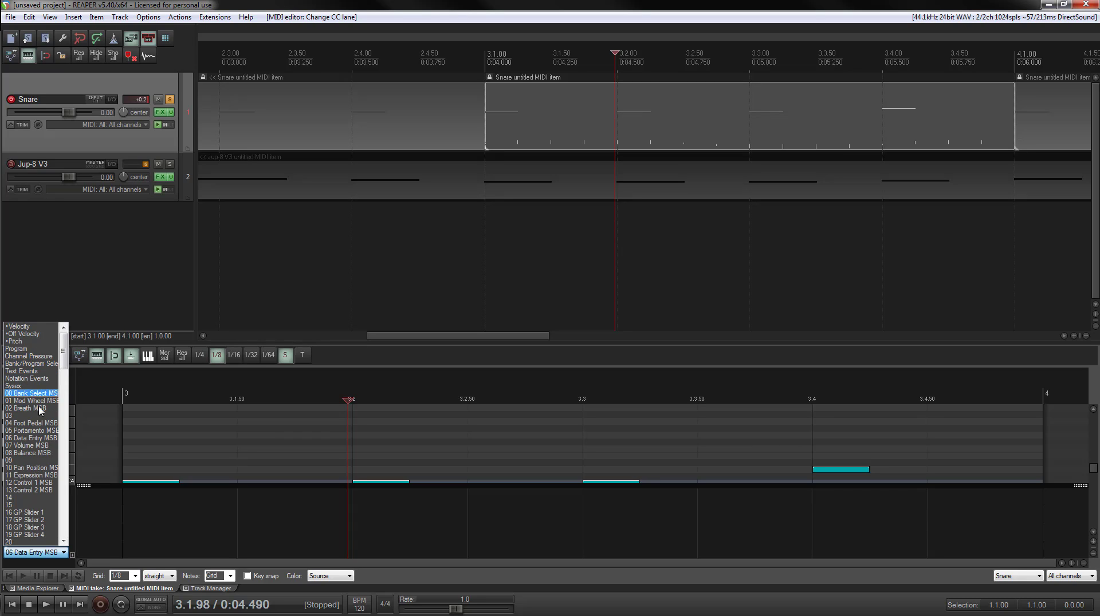
pyautogui.click(43, 445)
pyautogui.click(28, 553)
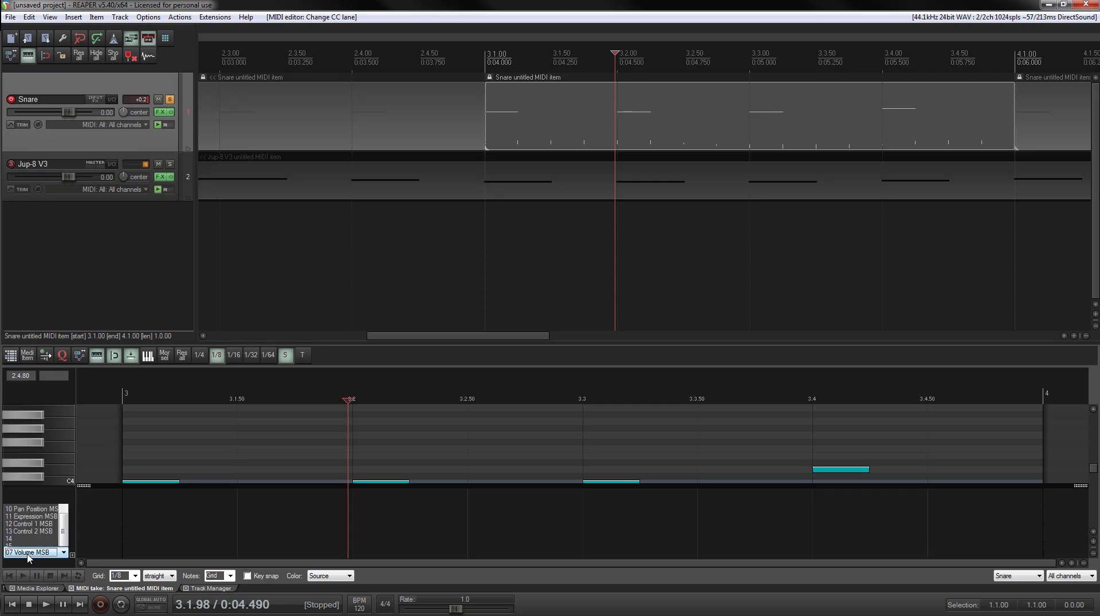
pyautogui.click(58, 553)
# Step: Draw Volume MSB events at 3.1.00 and 3.1.50, making the second one lower than the first
pyautogui.moveTo(167, 524)
pyautogui.mouseDown()
pyautogui.moveTo(162, 499)
pyautogui.moveTo(177, 500)
pyautogui.mouseUp()
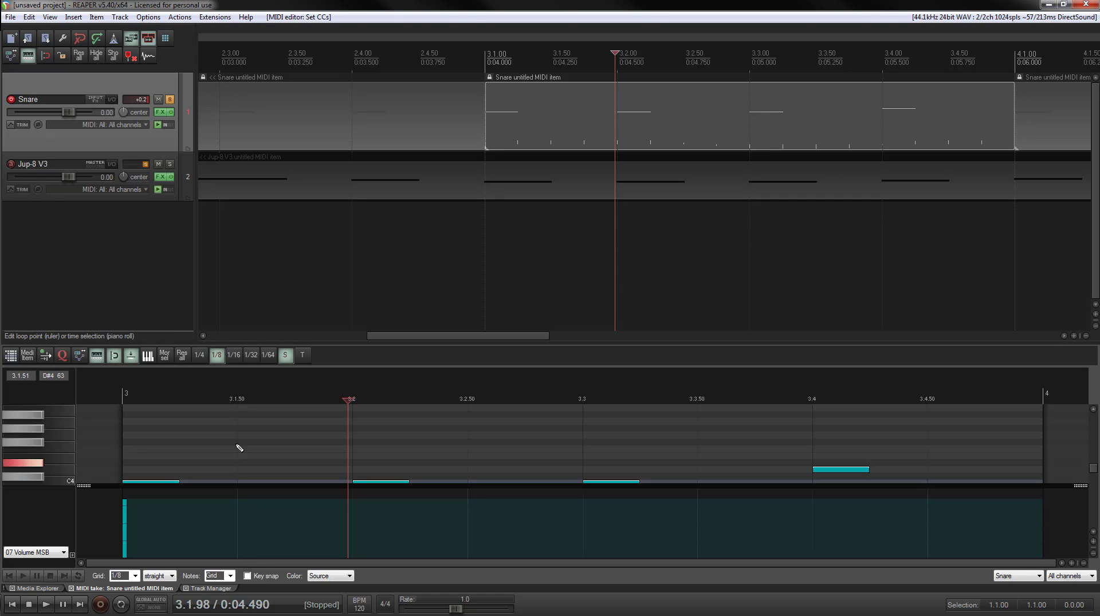
pyautogui.click(256, 505)
pyautogui.moveTo(255, 508)
pyautogui.mouseDown()
pyautogui.moveTo(189, 536)
pyautogui.moveTo(199, 514)
pyautogui.mouseUp()
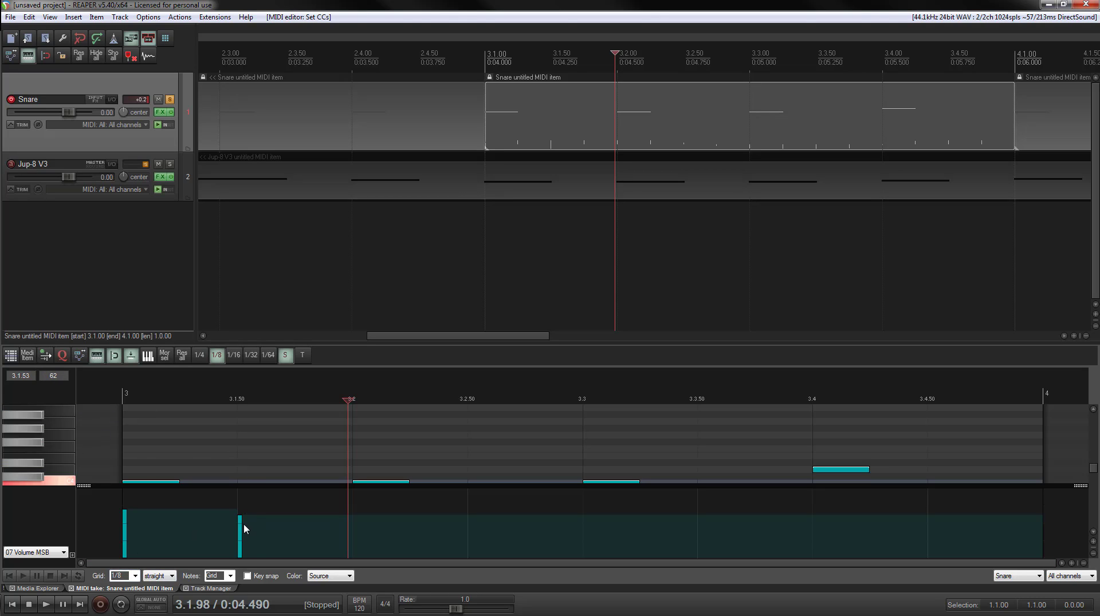
pyautogui.moveTo(243, 524); pyautogui.dragTo(240, 535)
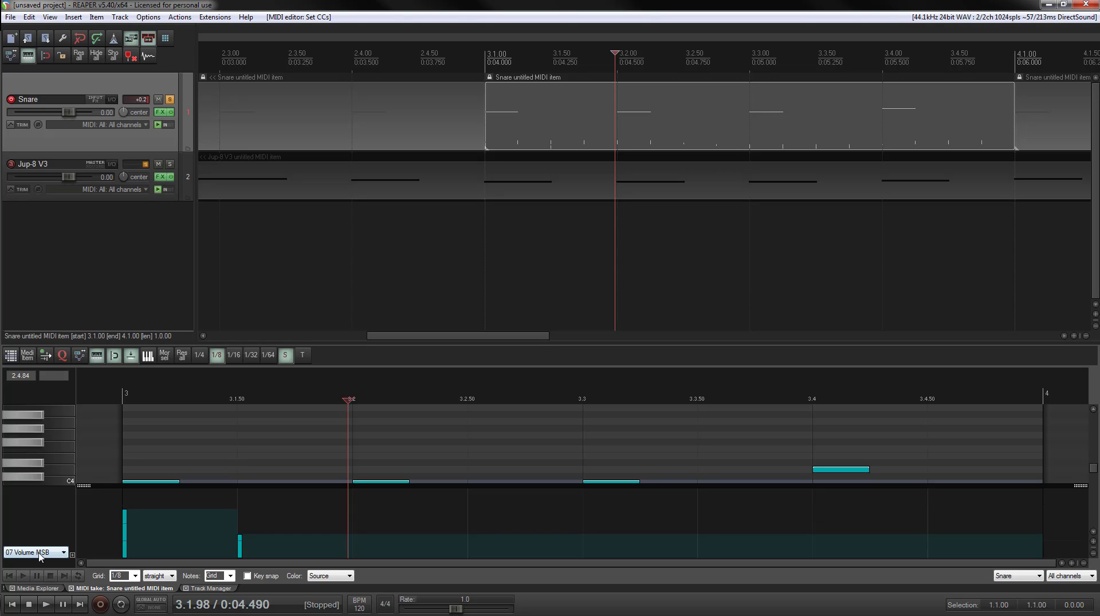
# Step: Play the Snare item from the start of measure 3 to audition the volume events, and stop playback
pyautogui.click(127, 384)
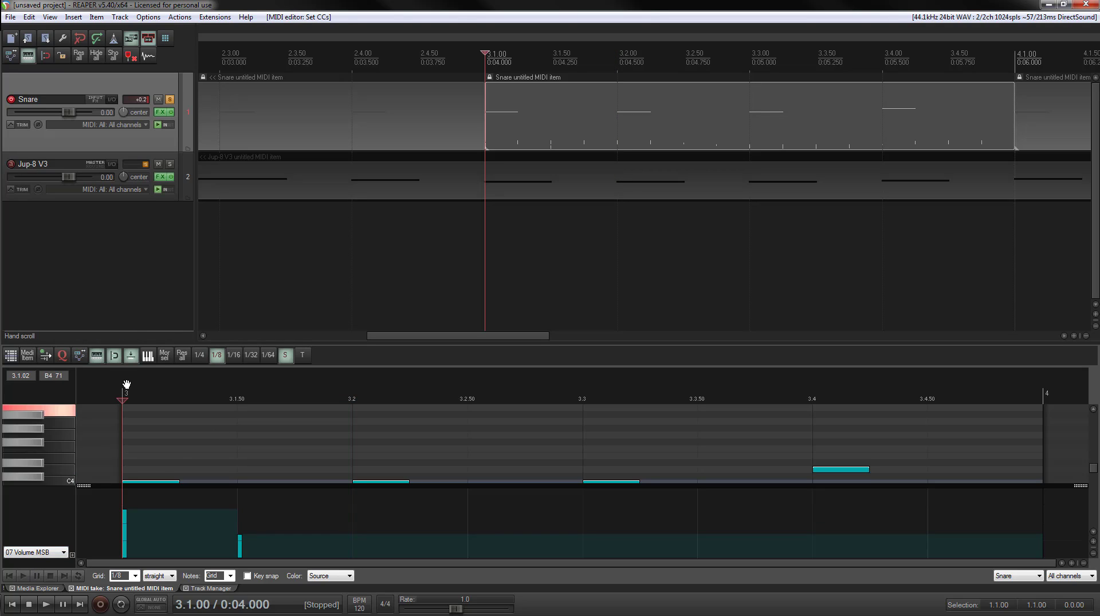
pyautogui.press('space')
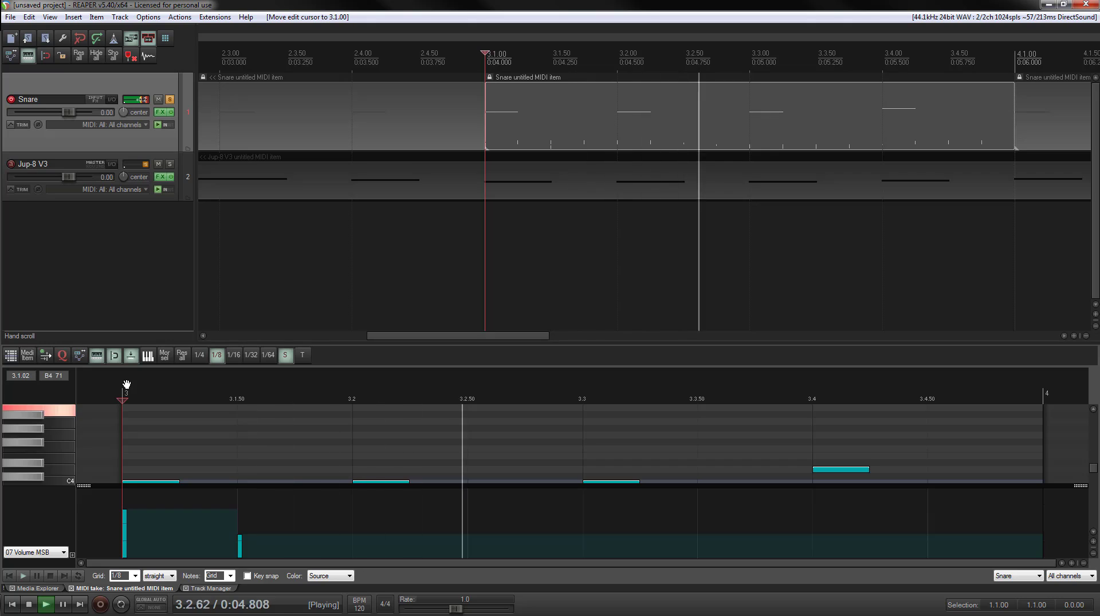
pyautogui.press('space')
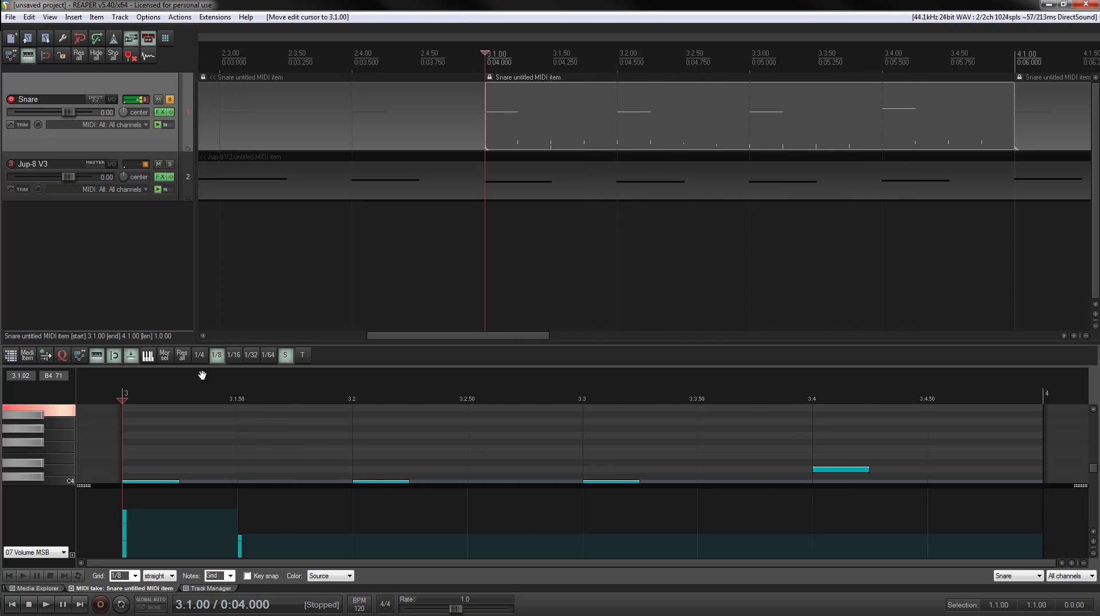
# Step: Look through the controller list while keeping 07 Volume MSB, and make the controller lane and MIDI editor taller
pyautogui.click(32, 552)
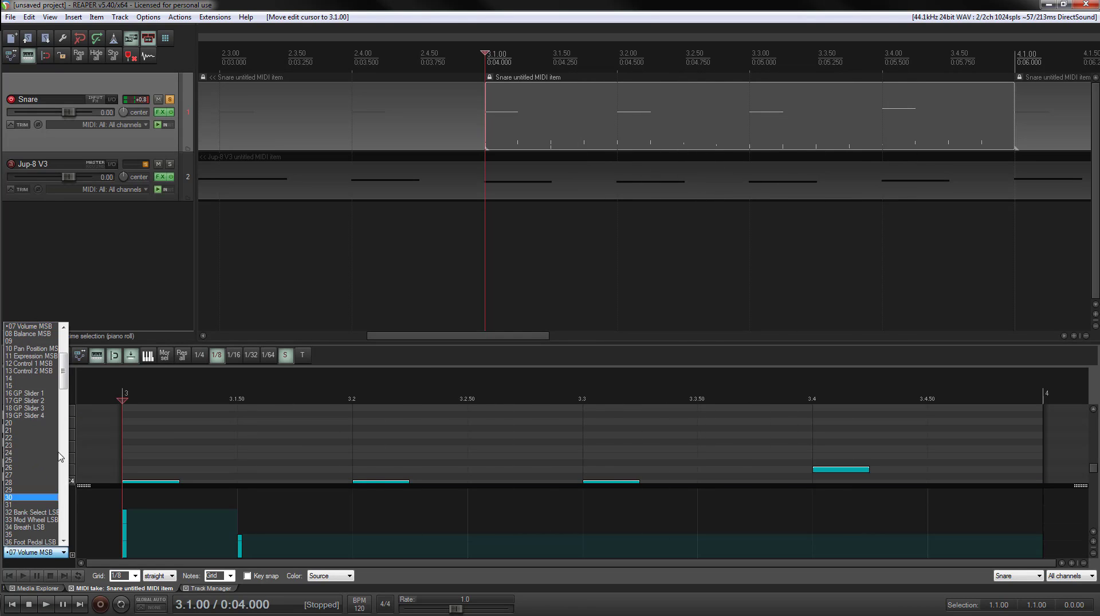
pyautogui.click(87, 487)
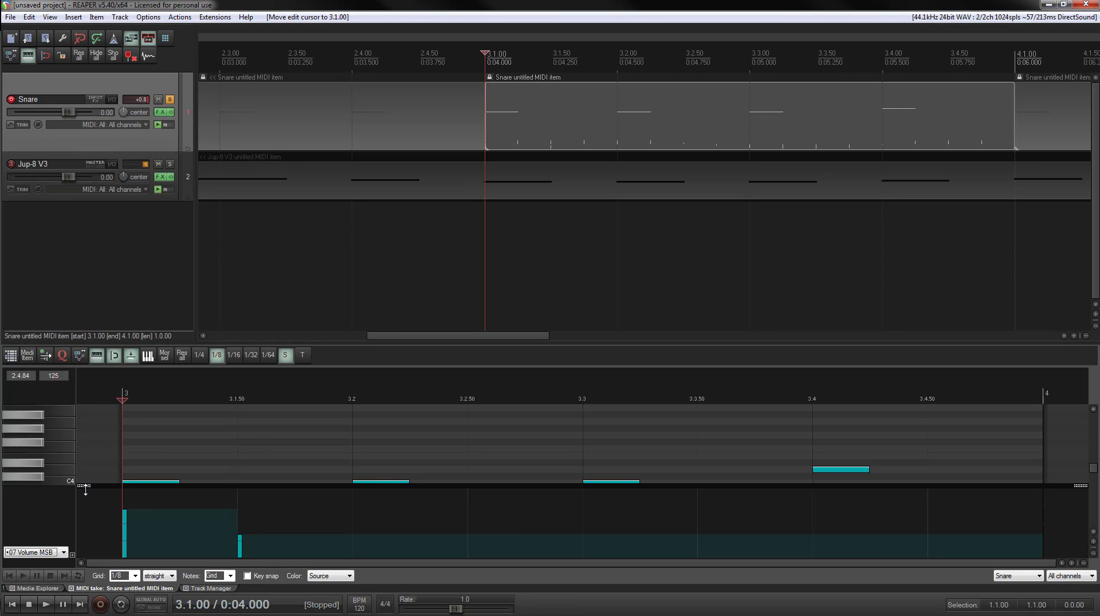
pyautogui.moveTo(86, 487); pyautogui.dragTo(86, 450)
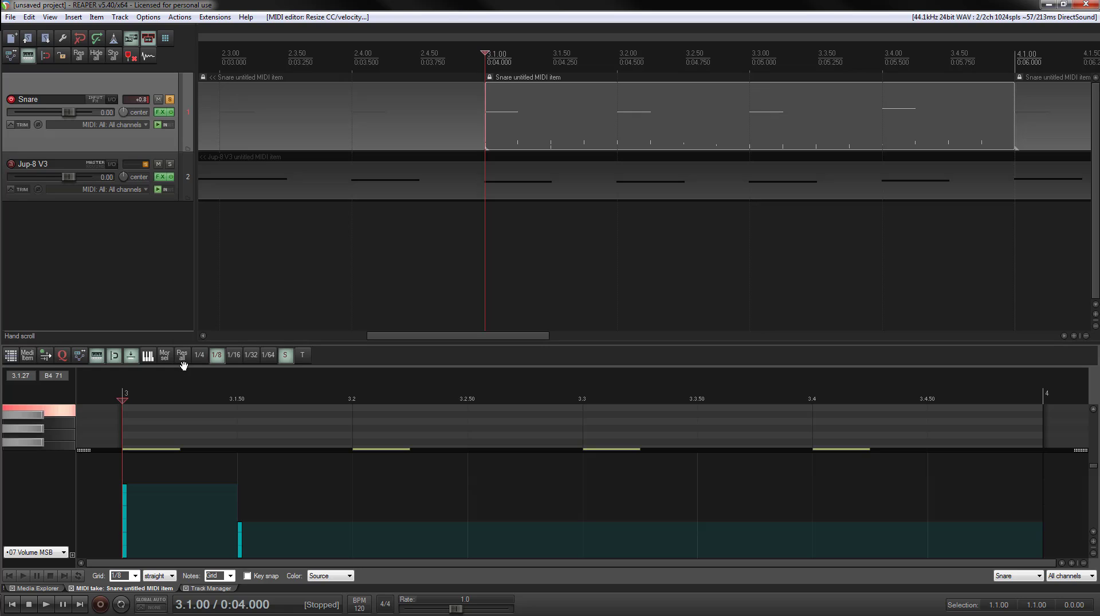
pyautogui.moveTo(183, 339); pyautogui.dragTo(214, 319)
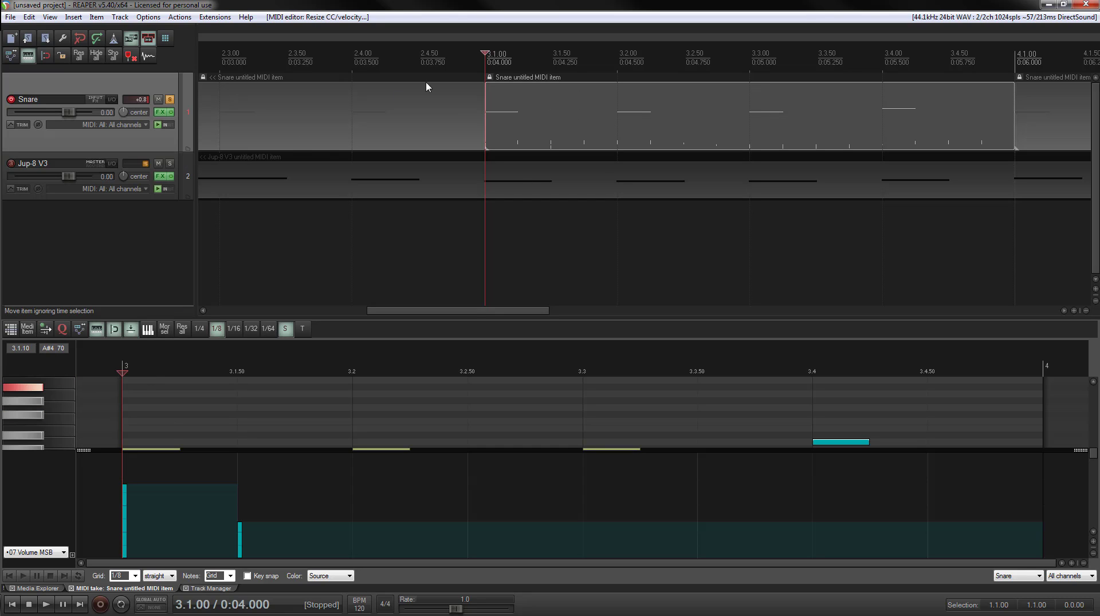
# Step: Filter the plugins by "control", add ReaControlMIDI to the Snare track's FX chain, and enable its Control Change section
pyautogui.click(160, 111)
pyautogui.click(399, 451)
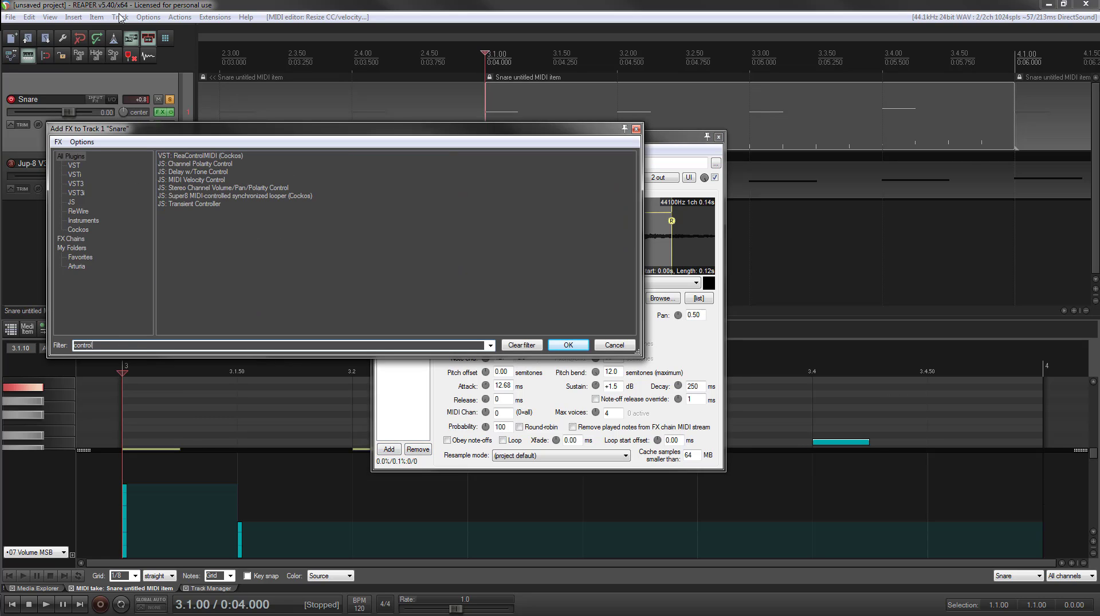
pyautogui.doubleClick(212, 155)
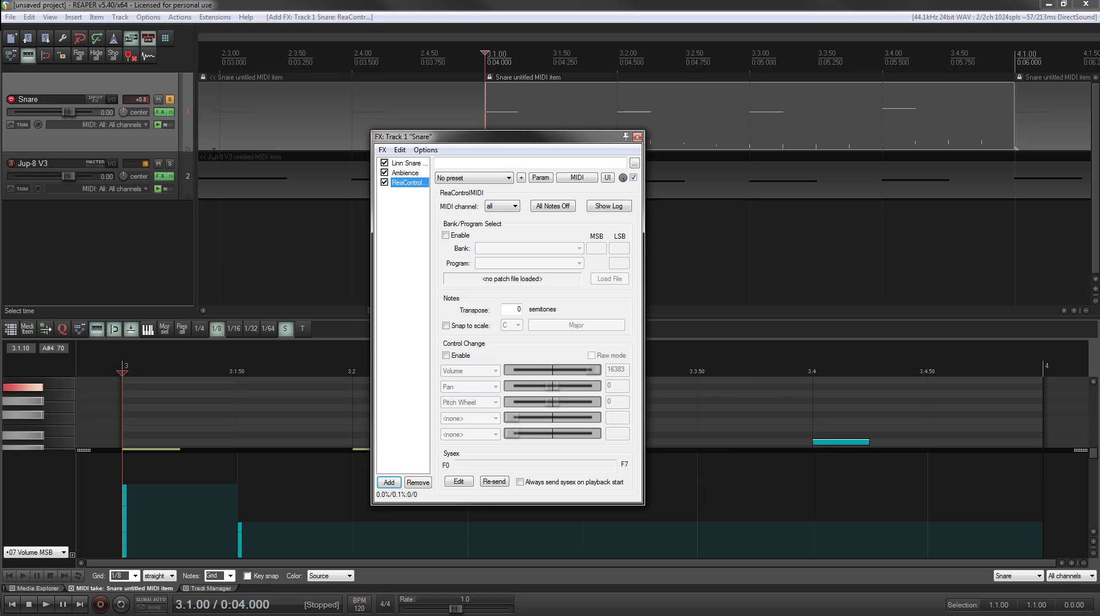
pyautogui.click(446, 356)
# Step: Examine the controller choices in ReaControlMIDI's Volume, Pan and Pitch Wheel slots without changing them, and close the FX window
pyautogui.click(484, 371)
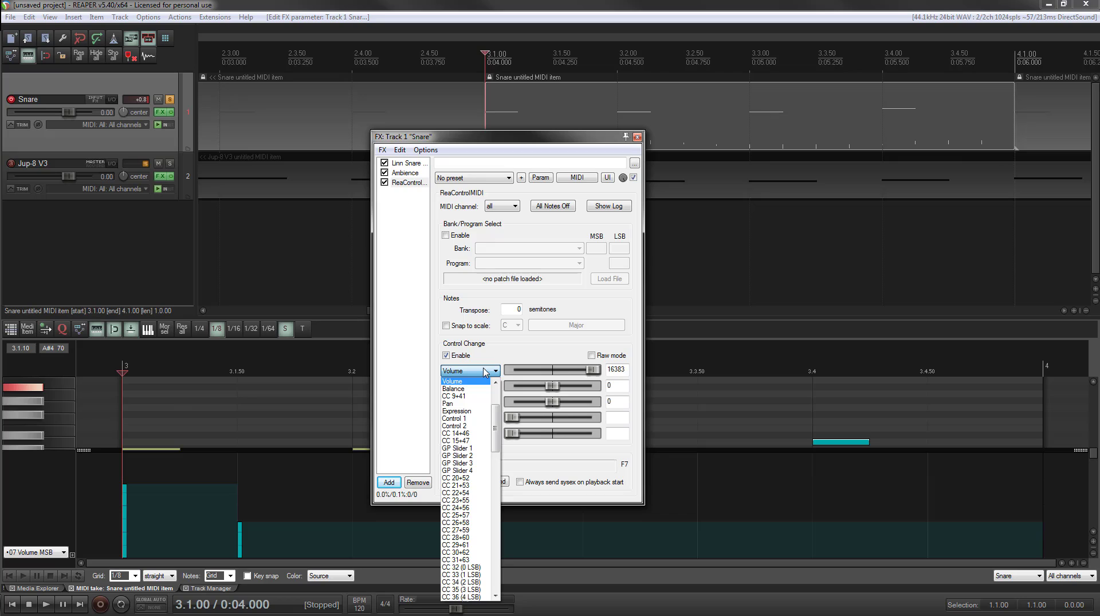
pyautogui.click(485, 372)
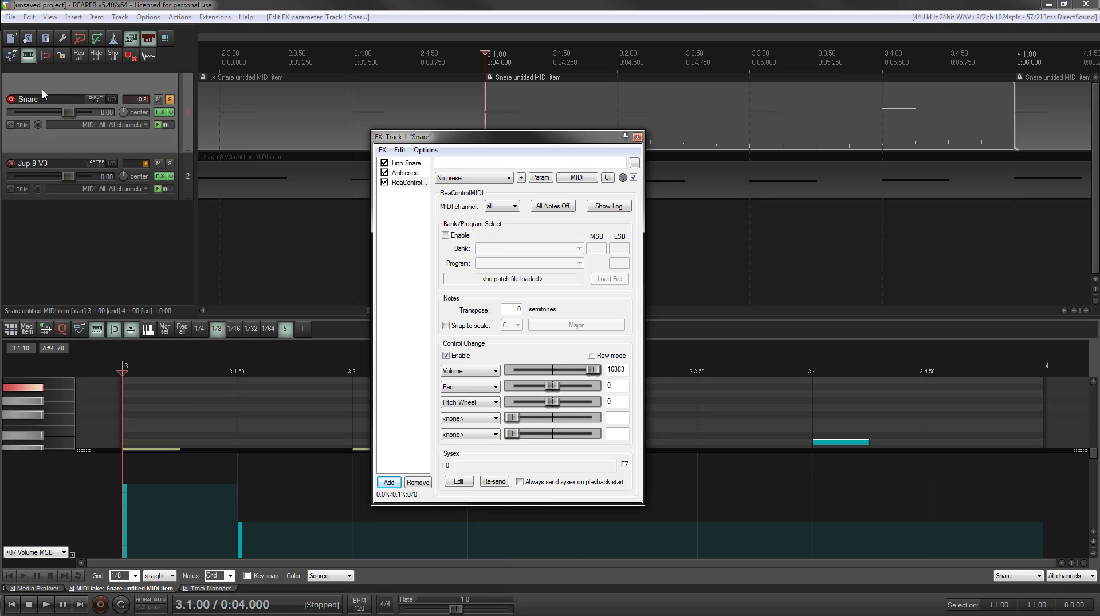
pyautogui.click(462, 389)
pyautogui.click(464, 392)
pyautogui.click(469, 410)
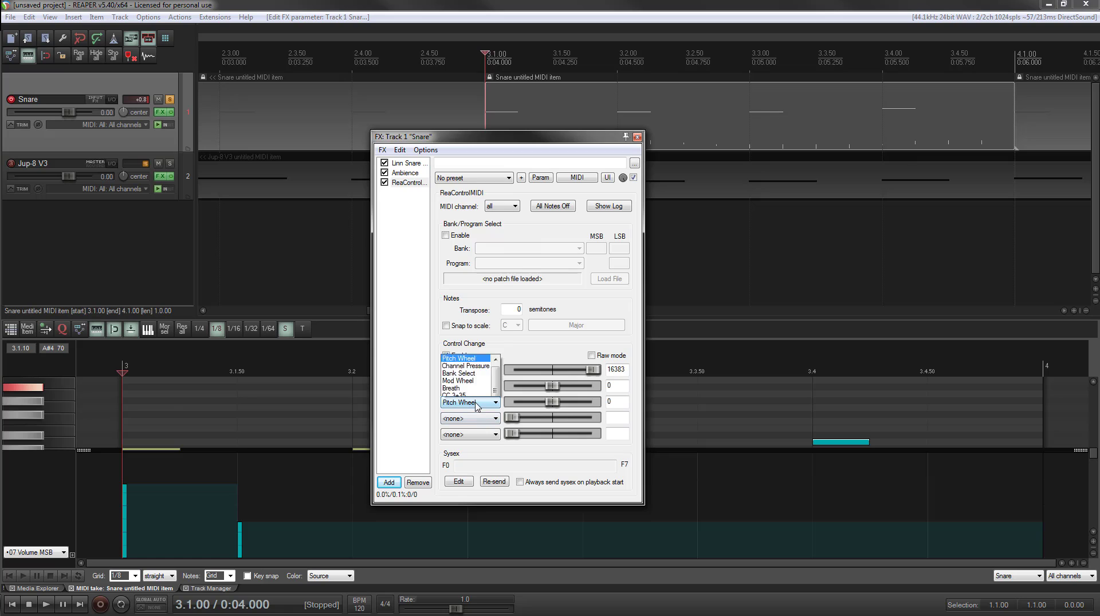
pyautogui.click(468, 401)
pyautogui.click(637, 138)
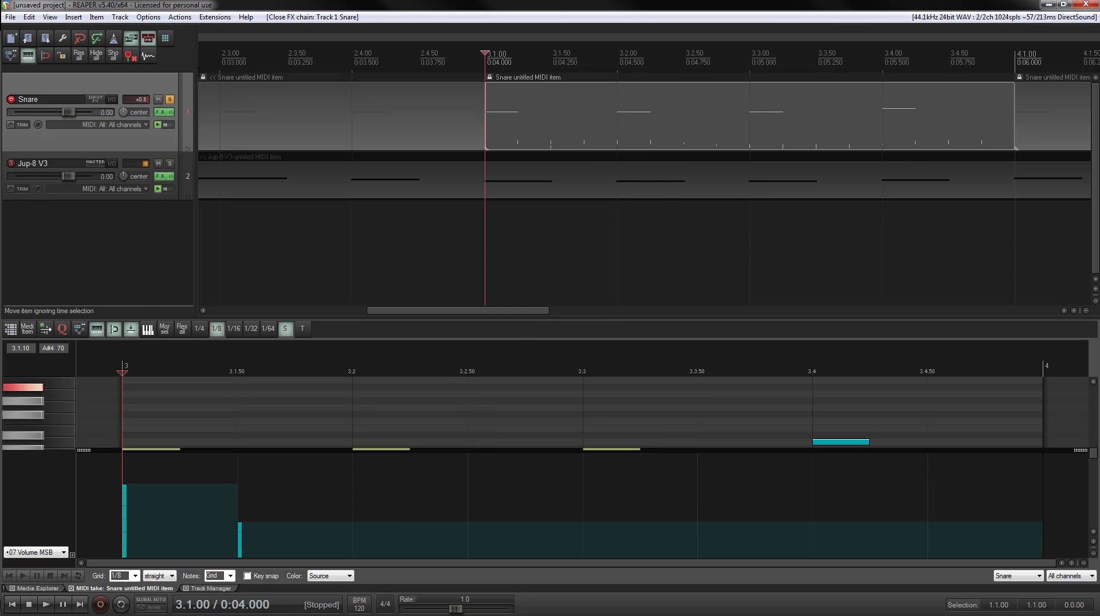
# Step: Show the ReaControlMIDI Pitch Wheel envelope on the Snare track and close the envelope window
pyautogui.click(14, 126)
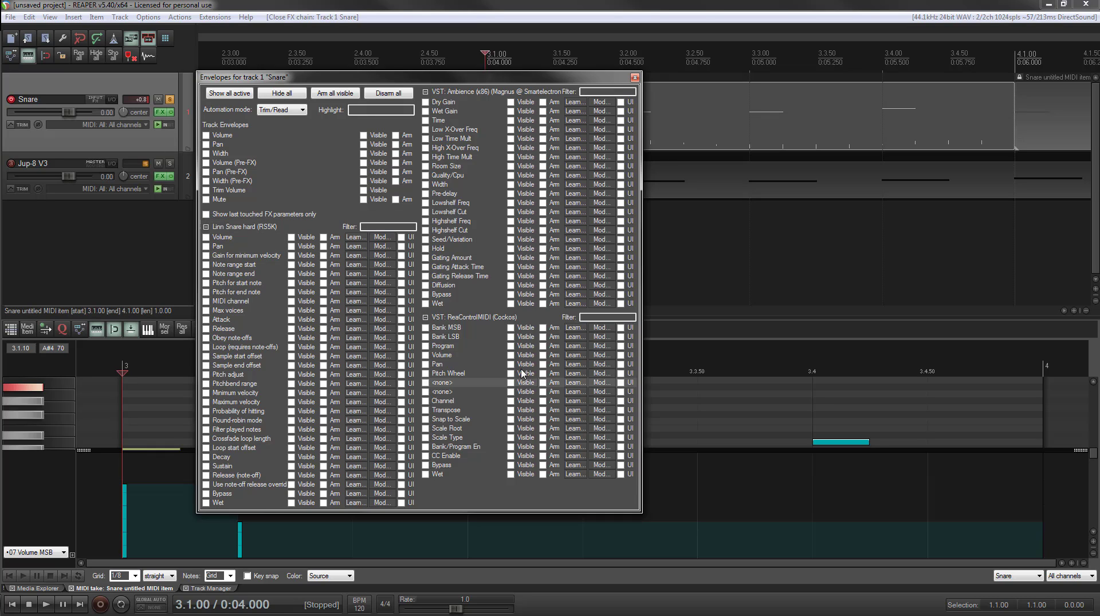
pyautogui.click(433, 375)
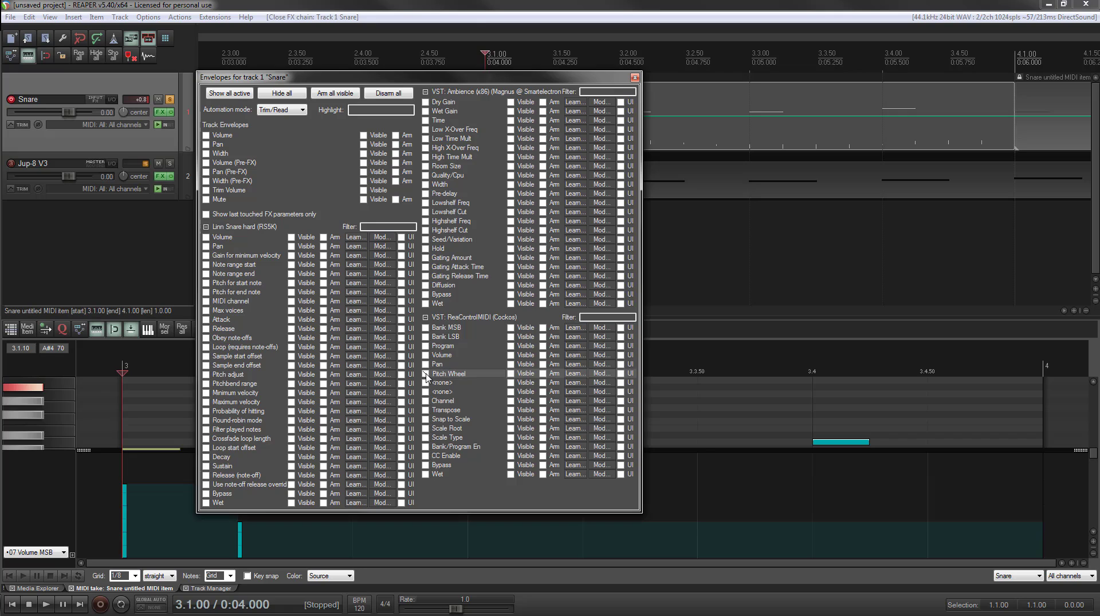
pyautogui.click(634, 78)
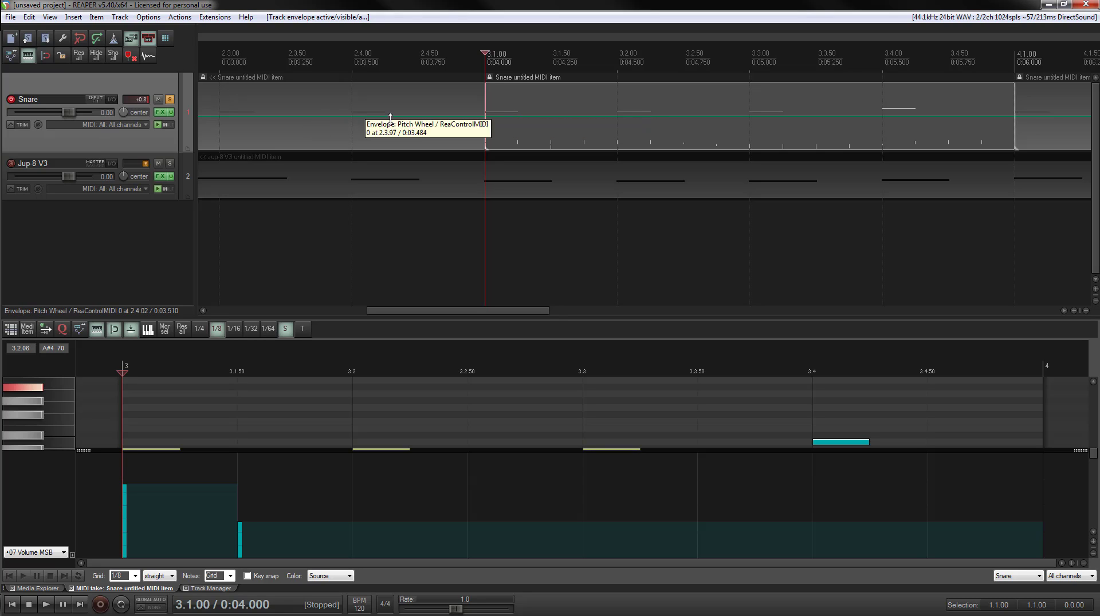
# Step: Add a series of points along the Pitch Wheel envelope across the measure 3 Snare item
pyautogui.click(492, 117)
pyautogui.click(603, 116)
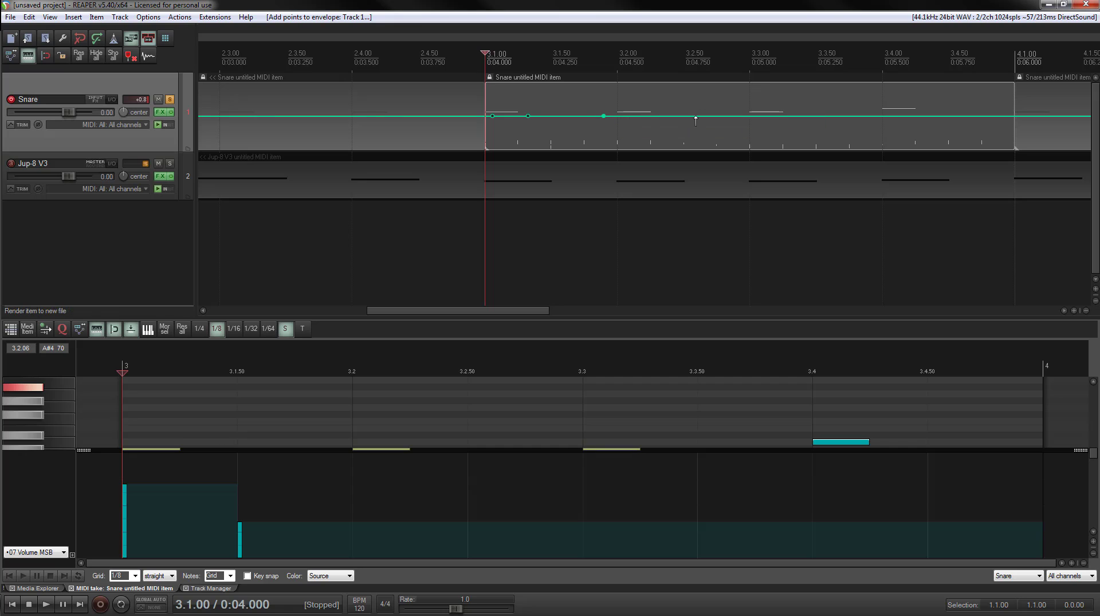
pyautogui.click(697, 115)
pyautogui.click(760, 115)
pyautogui.moveTo(880, 114); pyautogui.dragTo(751, 115)
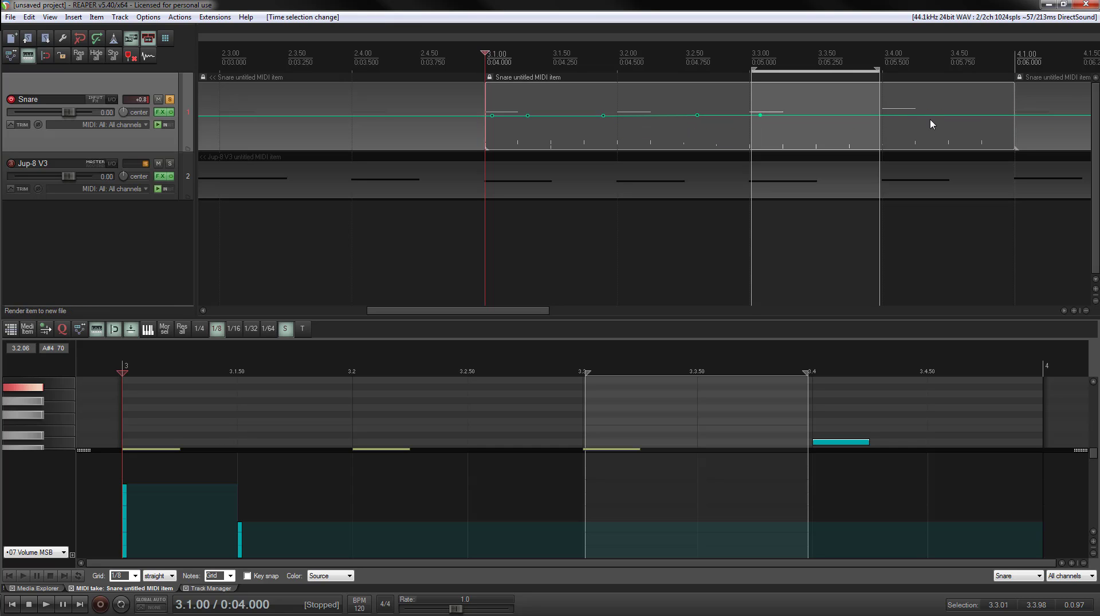
pyautogui.click(892, 116)
pyautogui.click(964, 116)
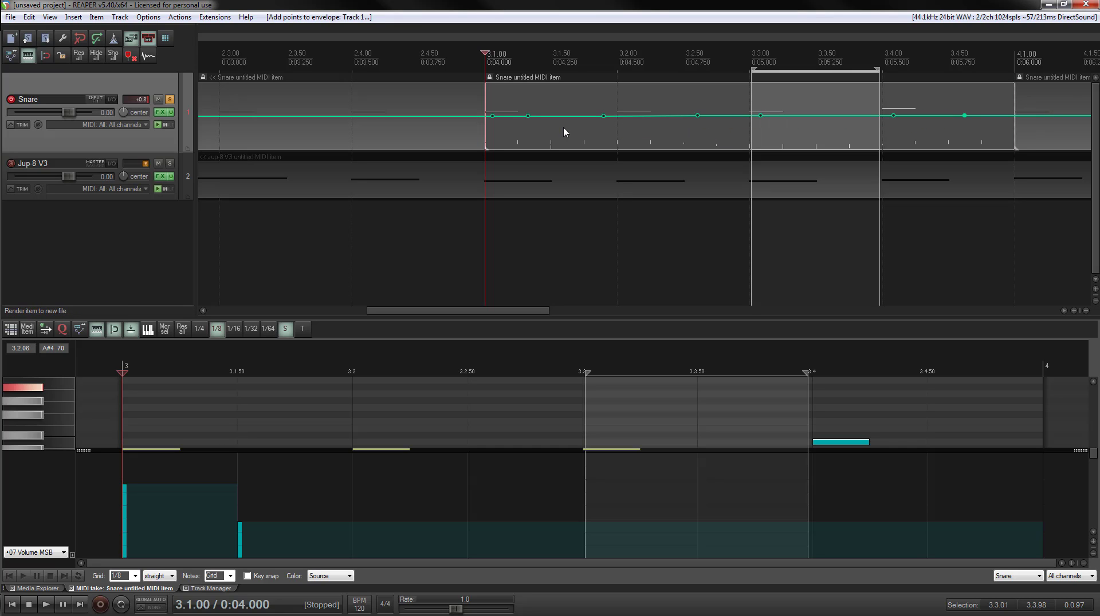
# Step: Show the Snare track's Pitch Wheel envelope in its own lane and return it to the media lane
pyautogui.rightClick(530, 116)
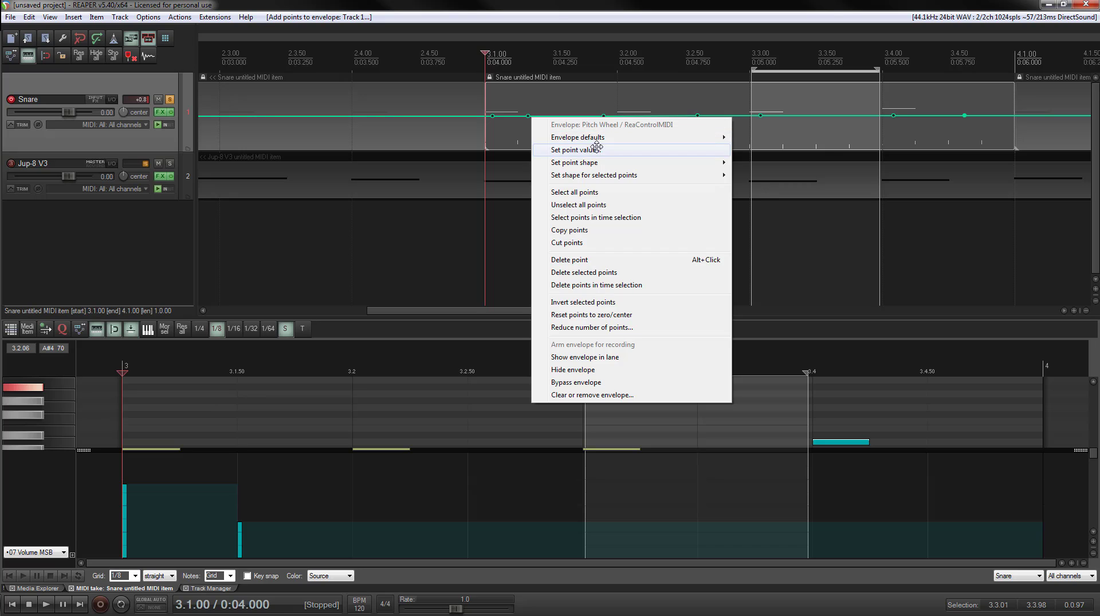
pyautogui.moveTo(605, 176)
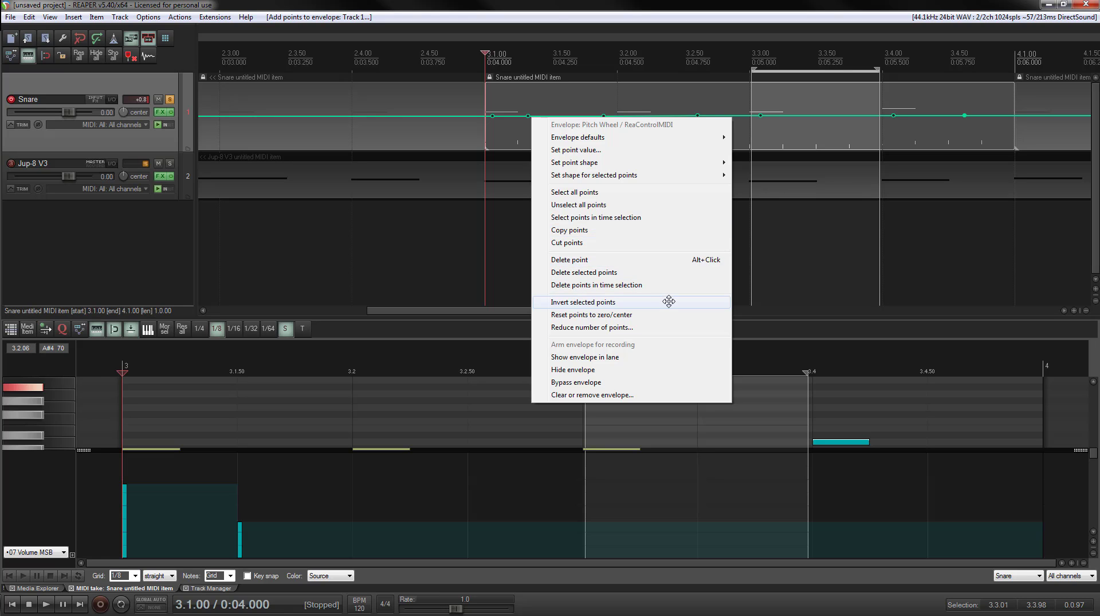
pyautogui.click(580, 357)
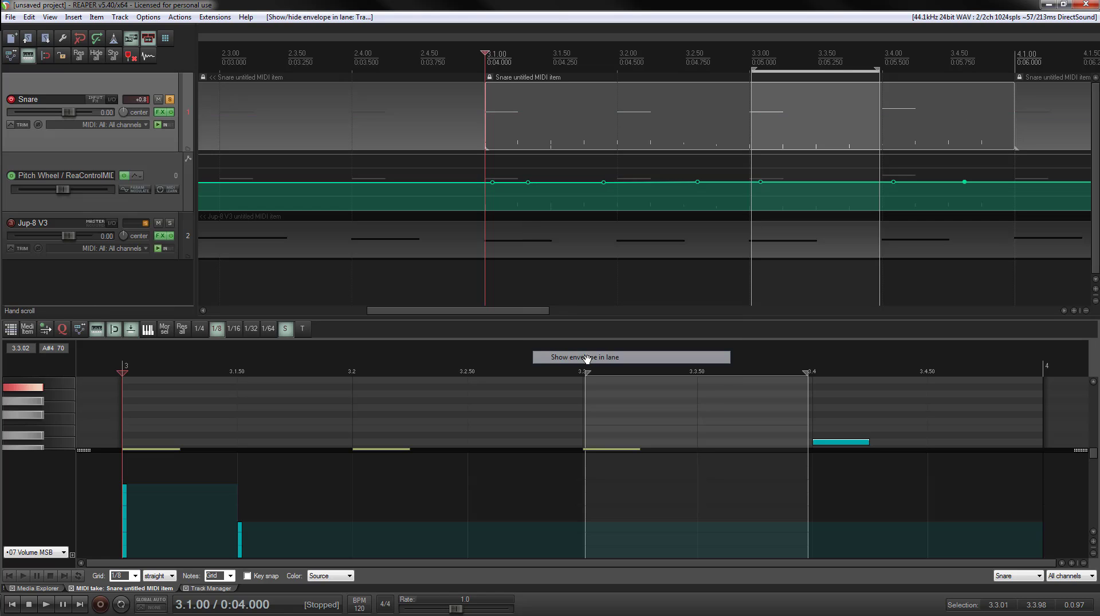
pyautogui.rightClick(432, 211)
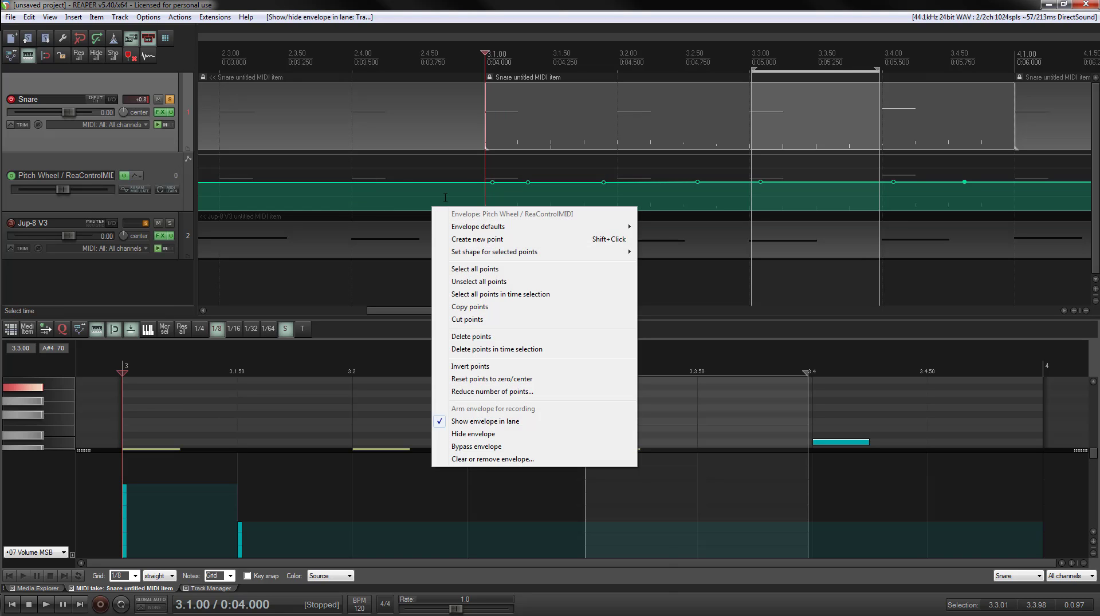
pyautogui.click(509, 421)
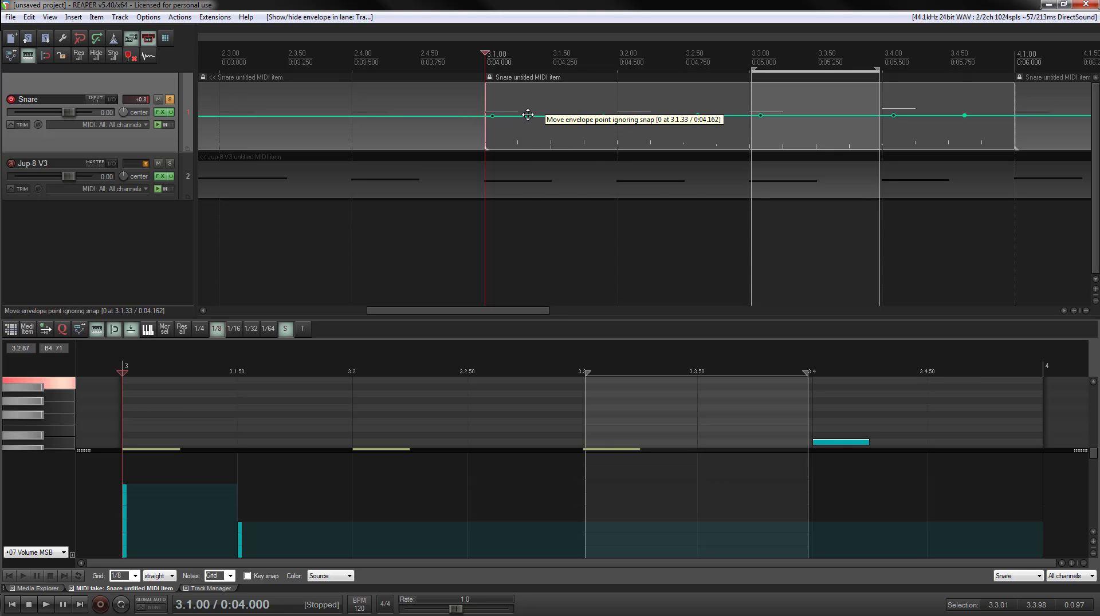
# Step: Lower the second Pitch Wheel point to about -2803, raise the third above centre, and set the time selection to the measure 3 item
pyautogui.moveTo(524, 116); pyautogui.dragTo(527, 167)
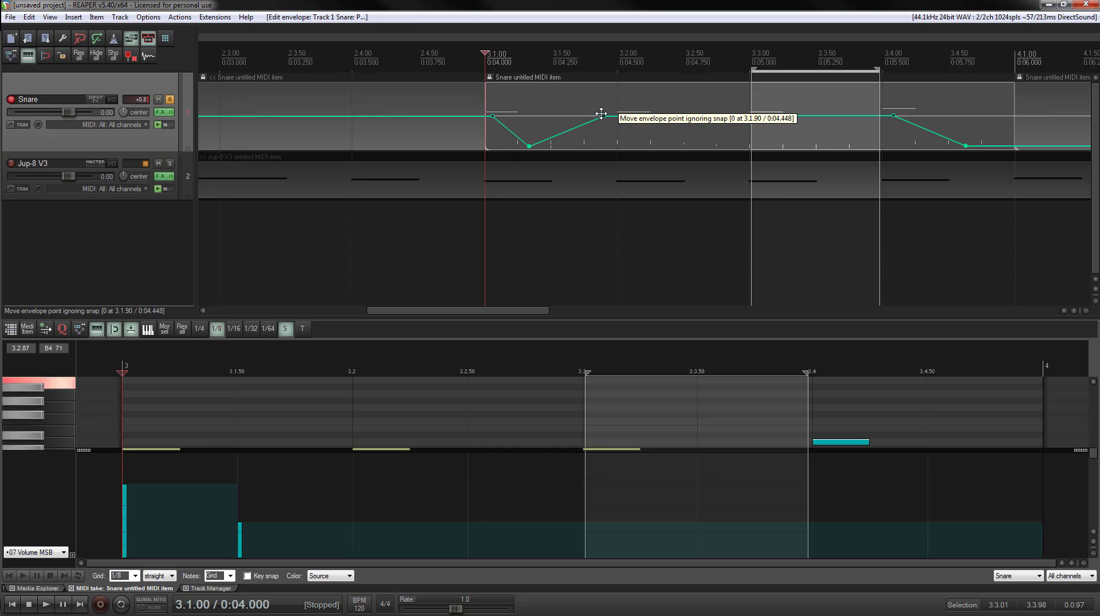
pyautogui.moveTo(602, 116)
pyautogui.mouseDown()
pyautogui.moveTo(582, 66)
pyautogui.moveTo(597, 97)
pyautogui.mouseUp()
pyautogui.click(596, 105)
pyautogui.click(539, 138)
pyautogui.click(524, 128)
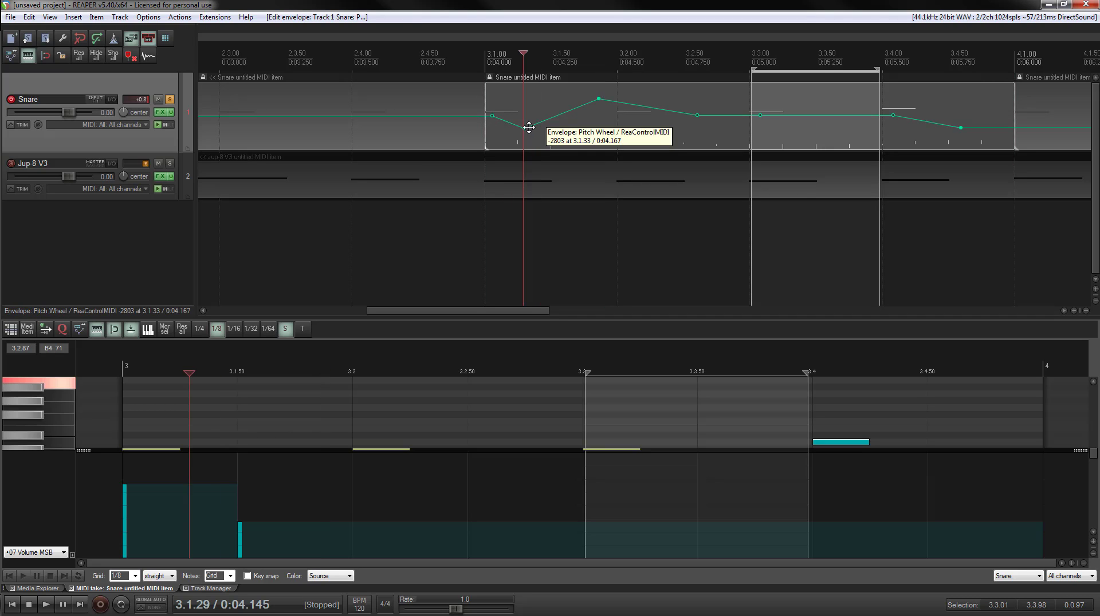
pyautogui.click(509, 130)
pyautogui.doubleClick(513, 135)
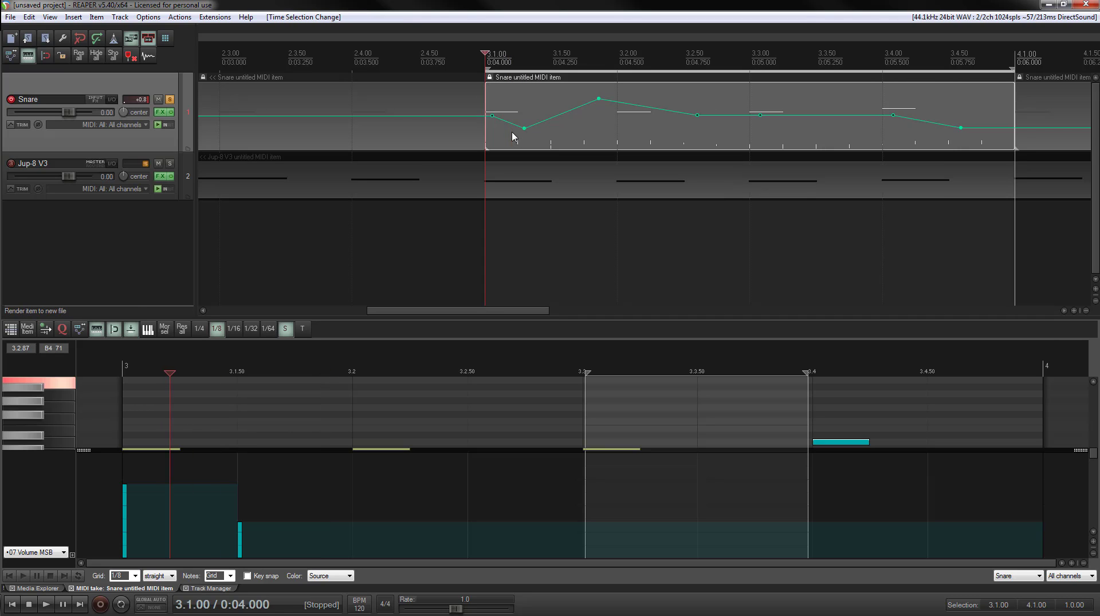
# Step: Exaggerate the measure 3 Pitch Wheel curve by lowering the second and fourth points and raising the fifth, shifting each later in time
pyautogui.click(532, 143)
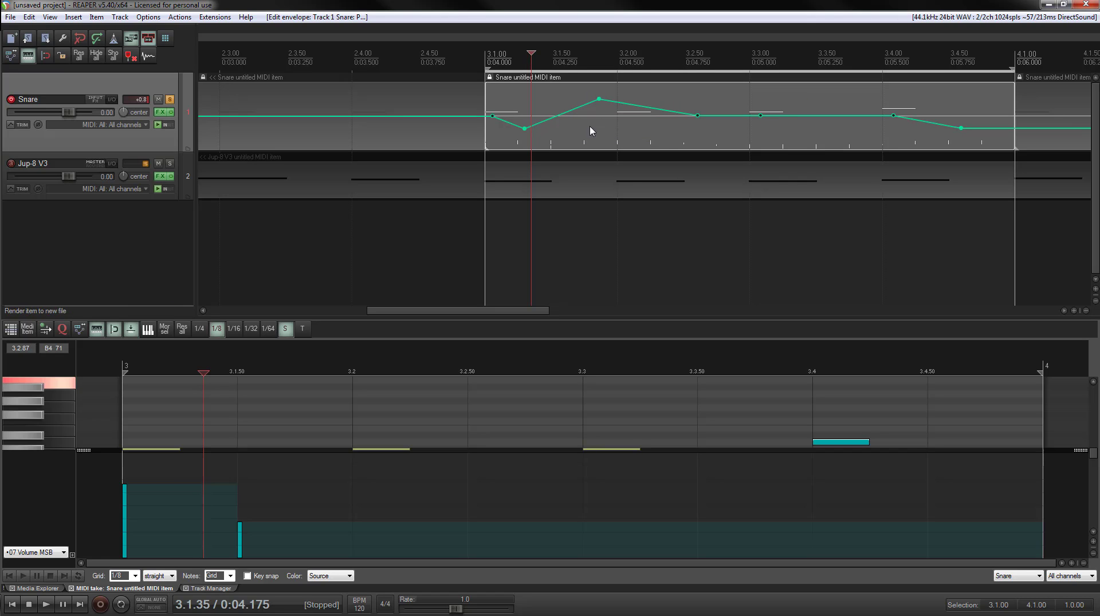
pyautogui.moveTo(527, 129); pyautogui.dragTo(536, 166)
pyautogui.moveTo(698, 116); pyautogui.dragTo(754, 171)
pyautogui.moveTo(760, 116); pyautogui.dragTo(839, 91)
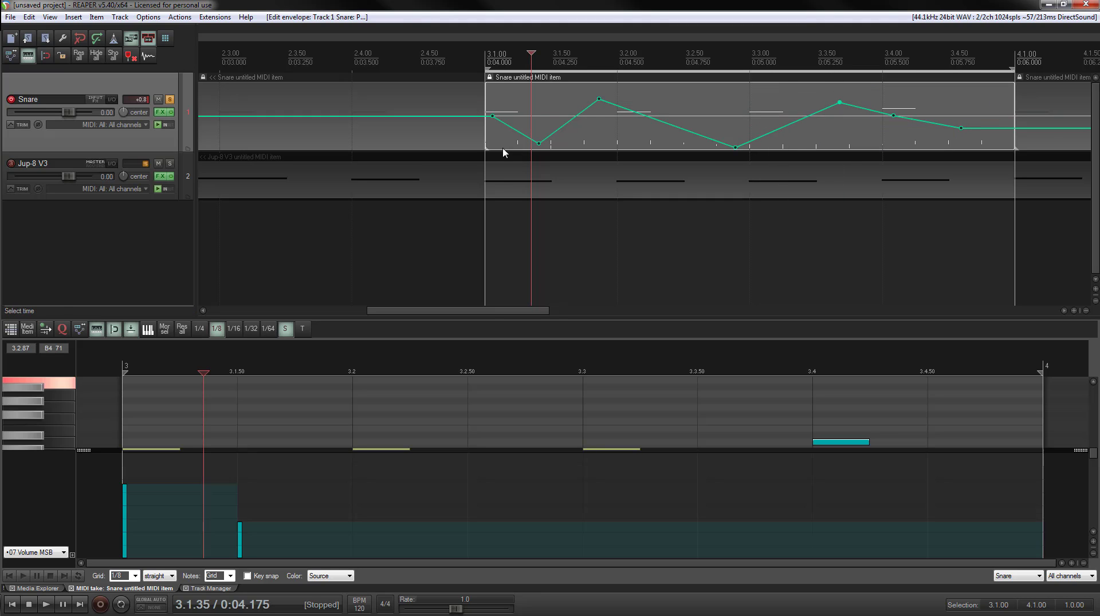
# Step: Play the project from the start of measure 3 to audition the Pitch Wheel curve, and examine the CC lane choices
pyautogui.click(486, 53)
pyautogui.press('space')
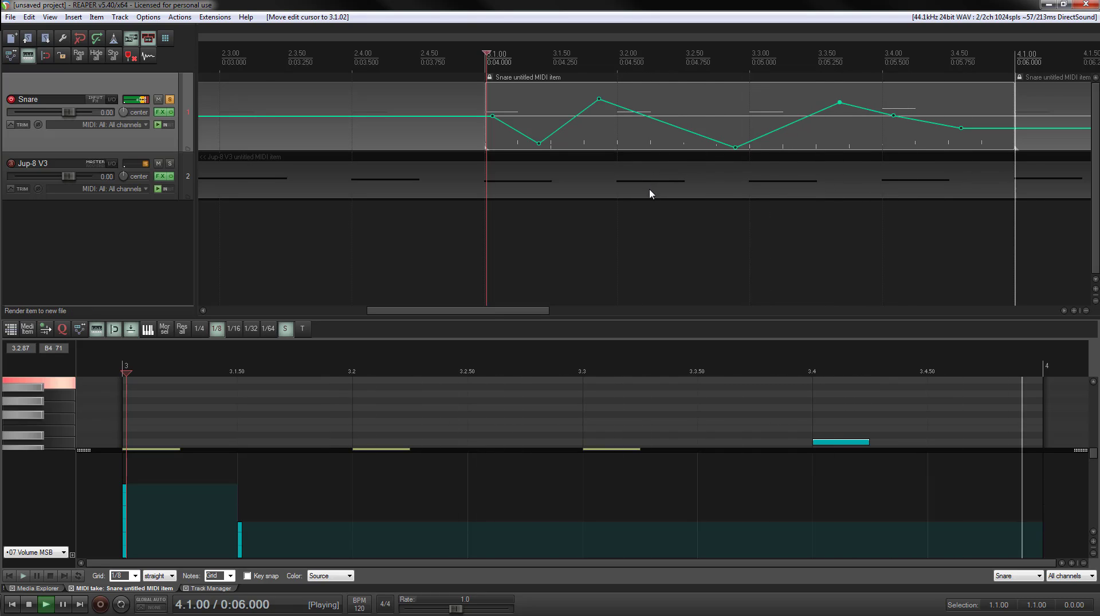
pyautogui.press('space')
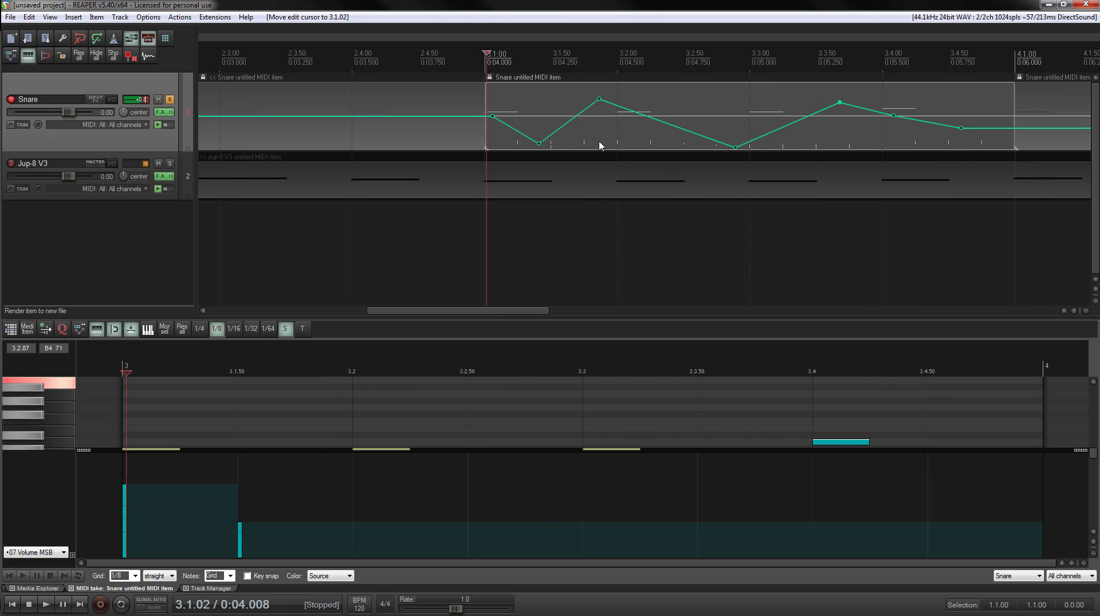
pyautogui.click(52, 551)
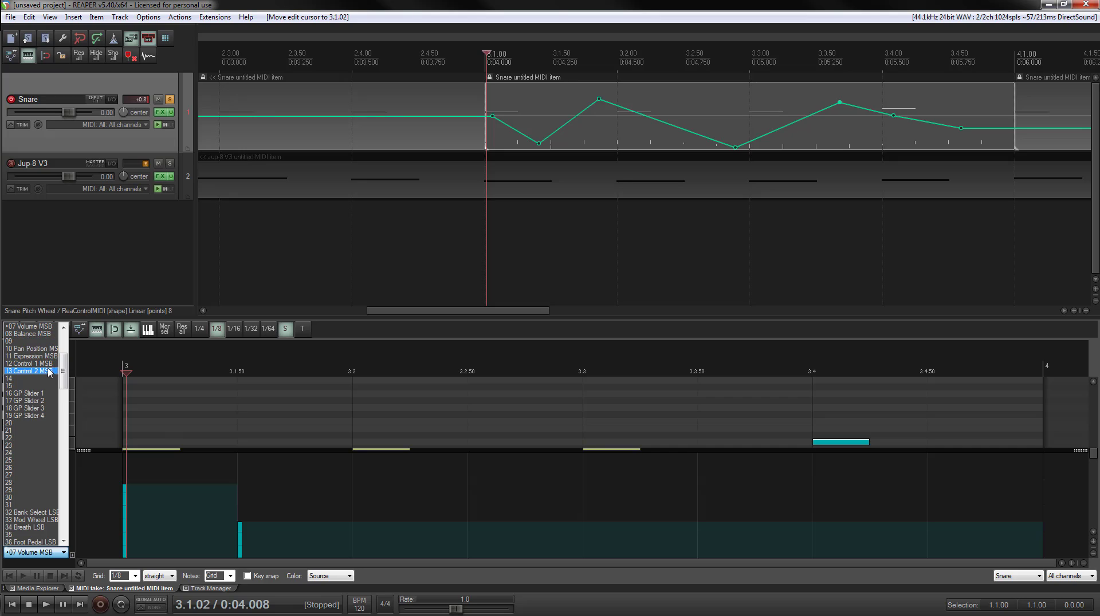
# Step: Show the Pitch Wheel envelope in its own lane and clear it, removing the envelope completely
pyautogui.rightClick(491, 117)
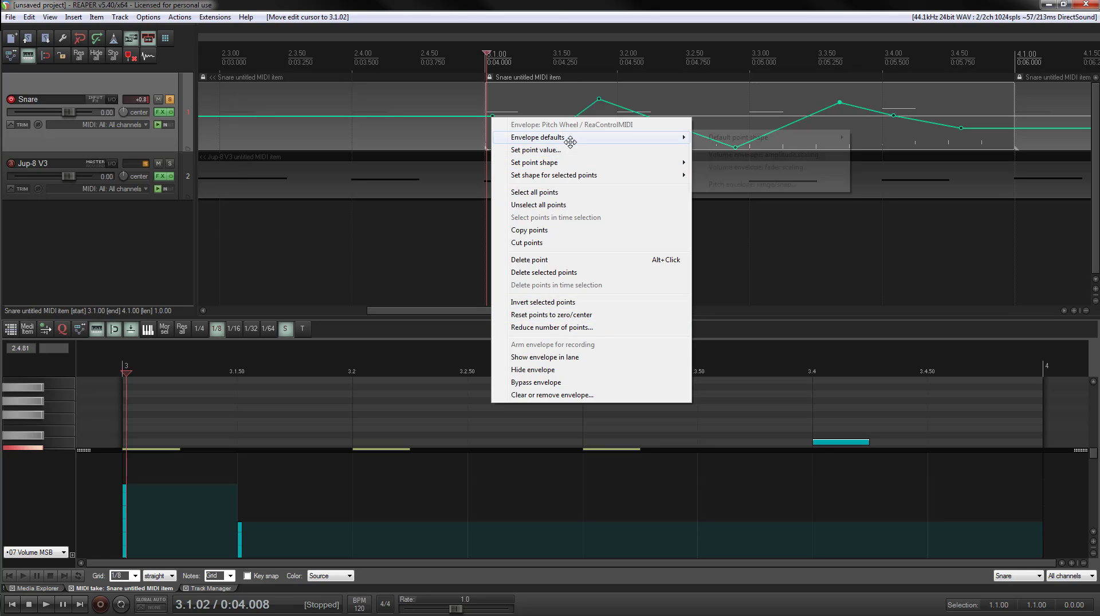
pyautogui.click(579, 358)
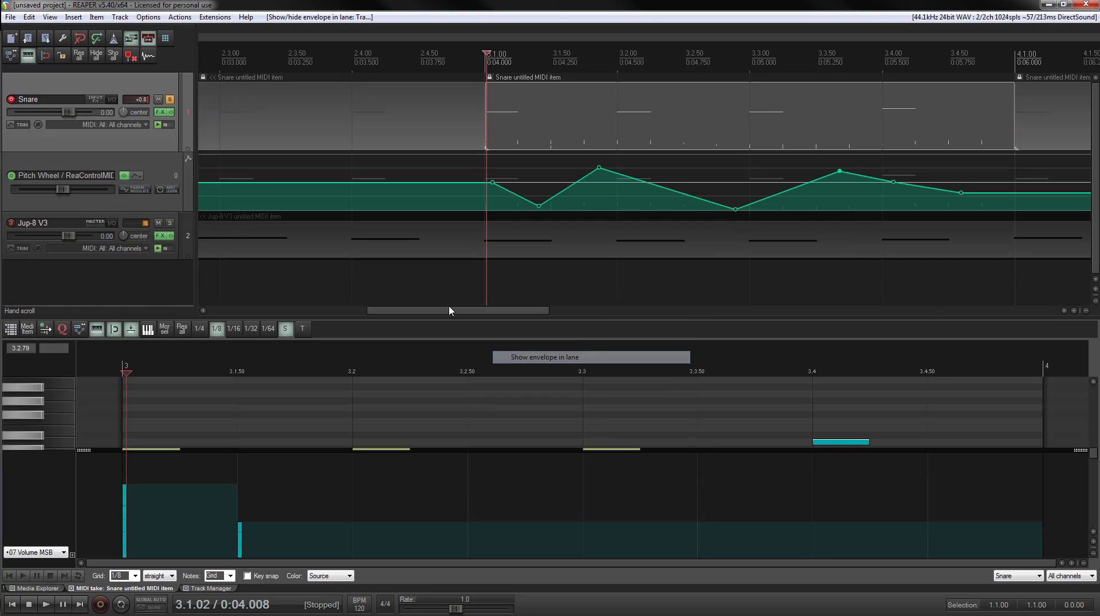
pyautogui.click(140, 179)
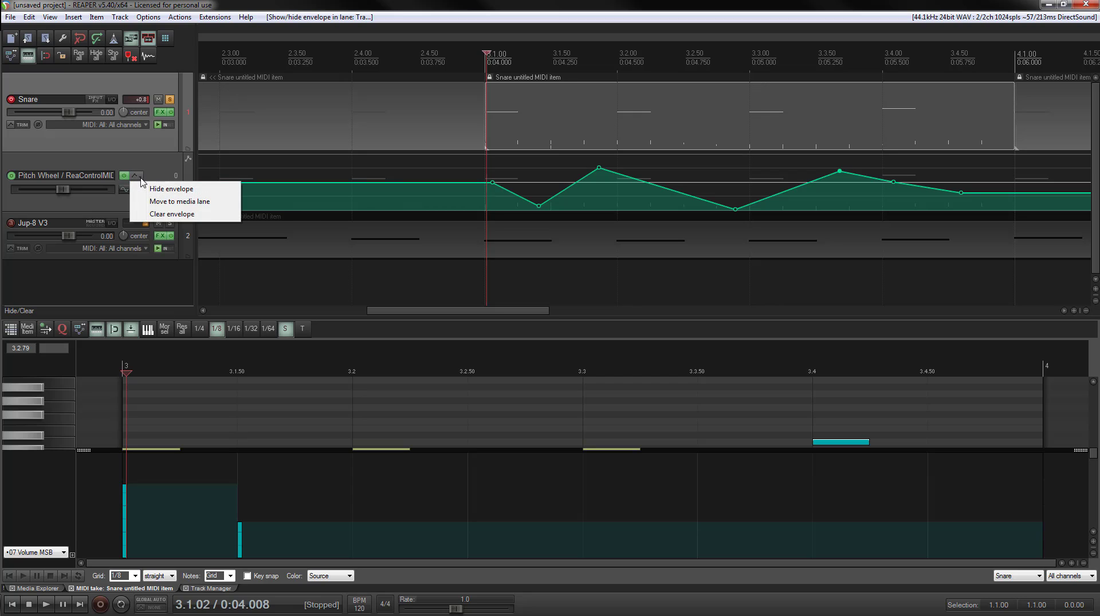
pyautogui.click(172, 213)
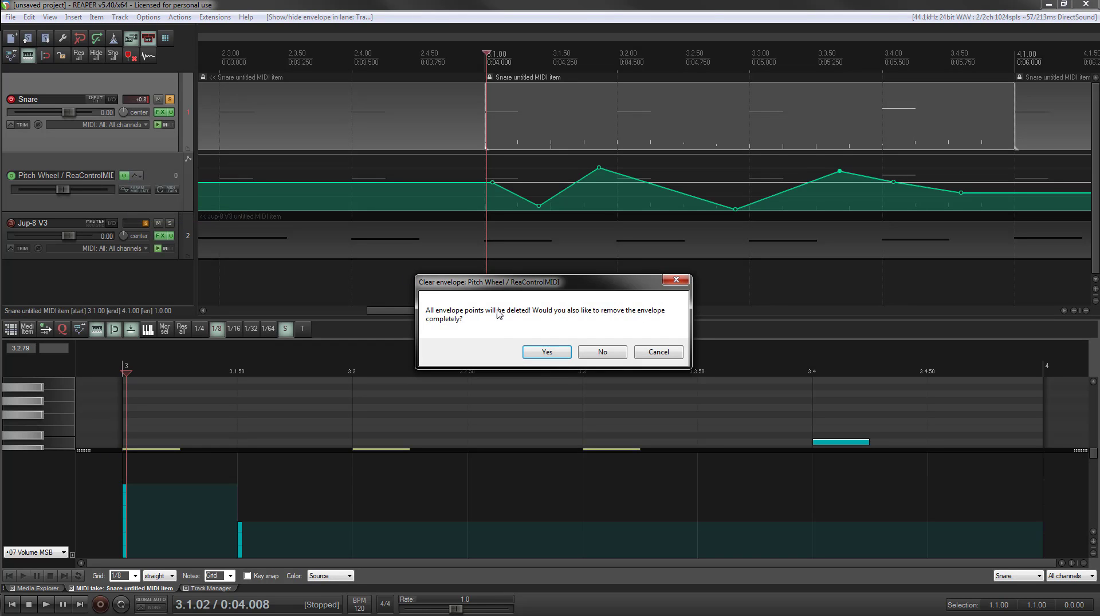
pyautogui.click(547, 352)
# Step: Enable the ReaControlMIDI Pitch Wheel envelope on the Snare track again, close the envelope window, and deselect the items
pyautogui.scroll(-2, 503, 312)
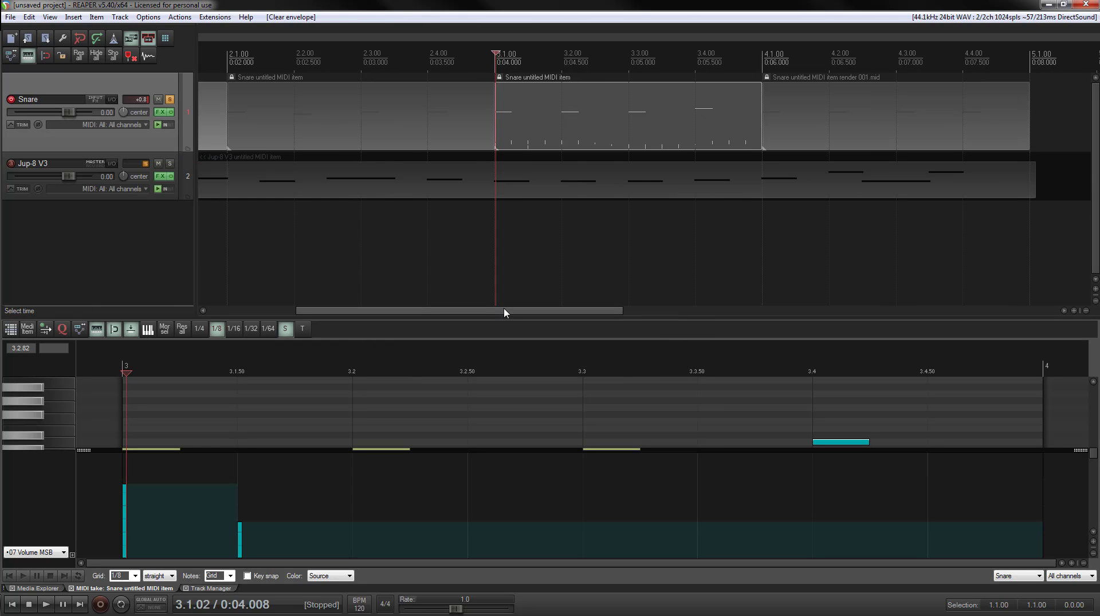
pyautogui.moveTo(504, 311); pyautogui.dragTo(510, 311)
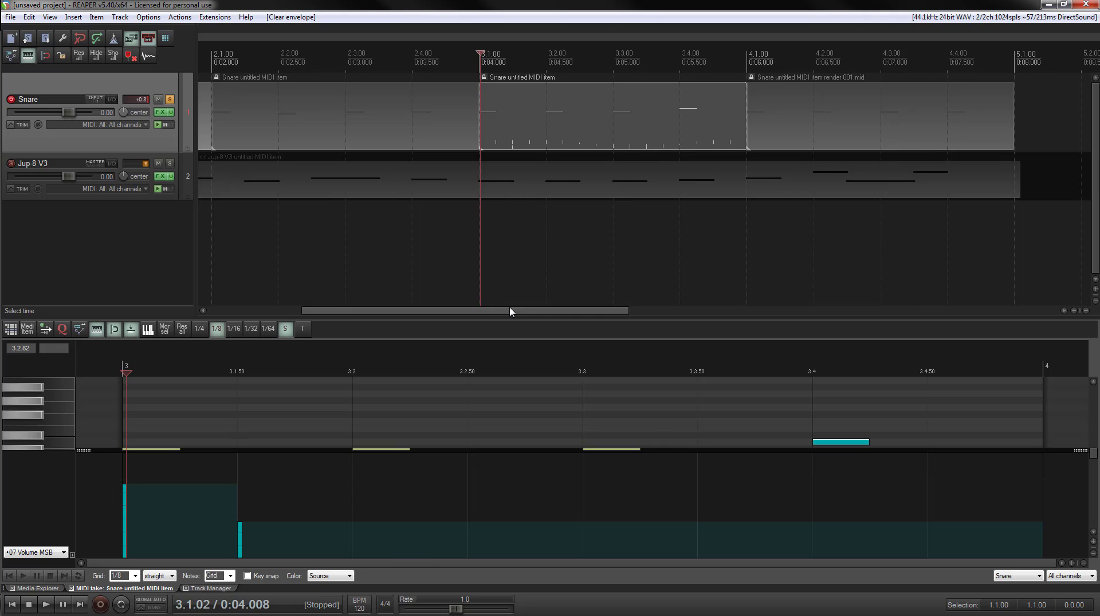
pyautogui.click(11, 125)
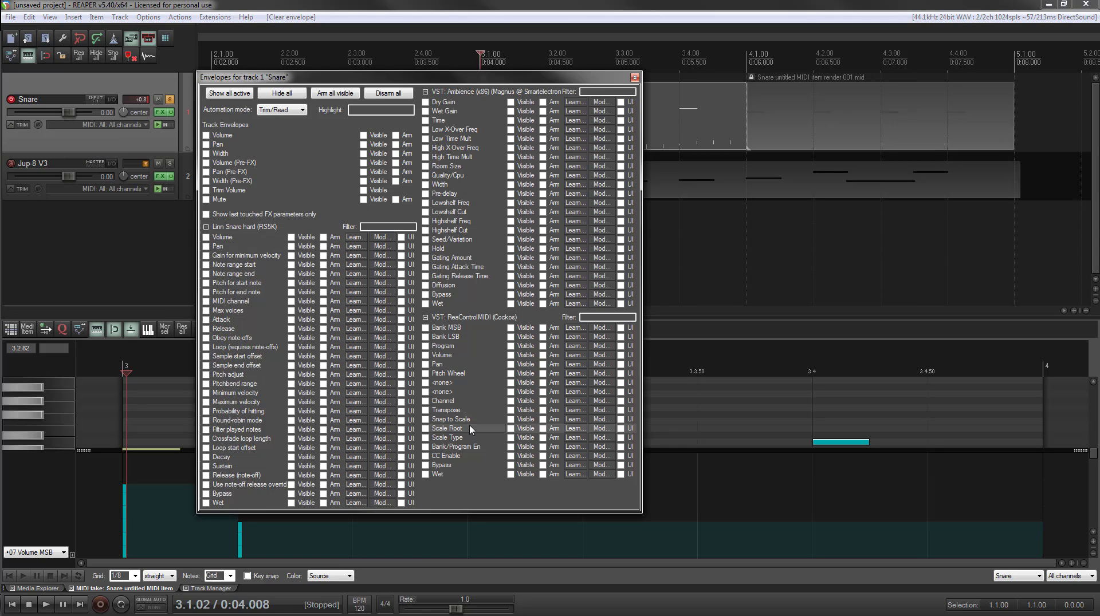
pyautogui.click(427, 373)
pyautogui.click(635, 78)
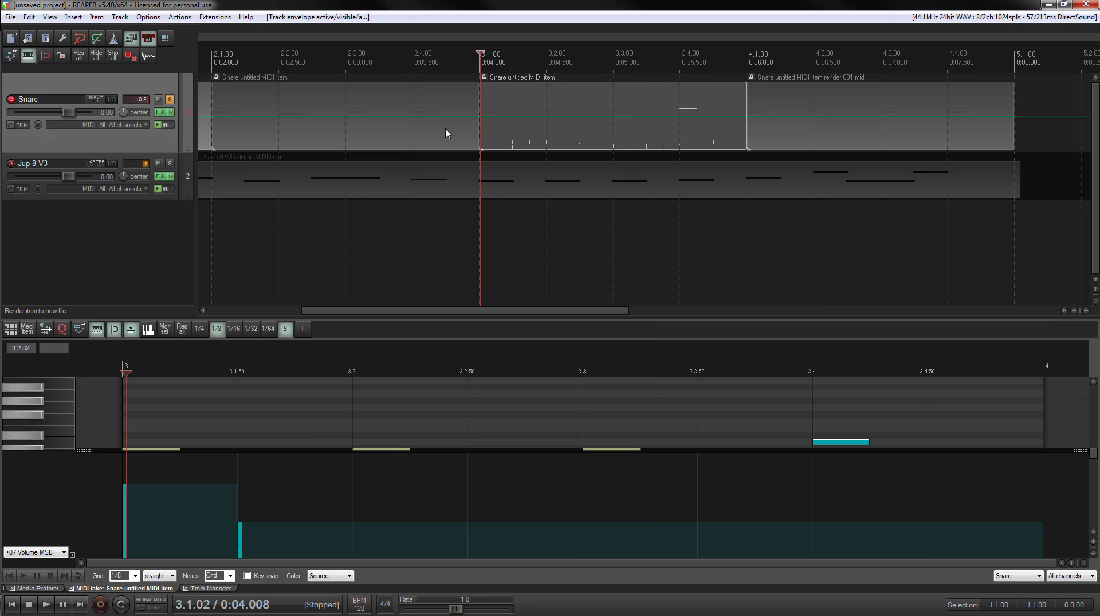
pyautogui.click(356, 118)
pyautogui.click(314, 211)
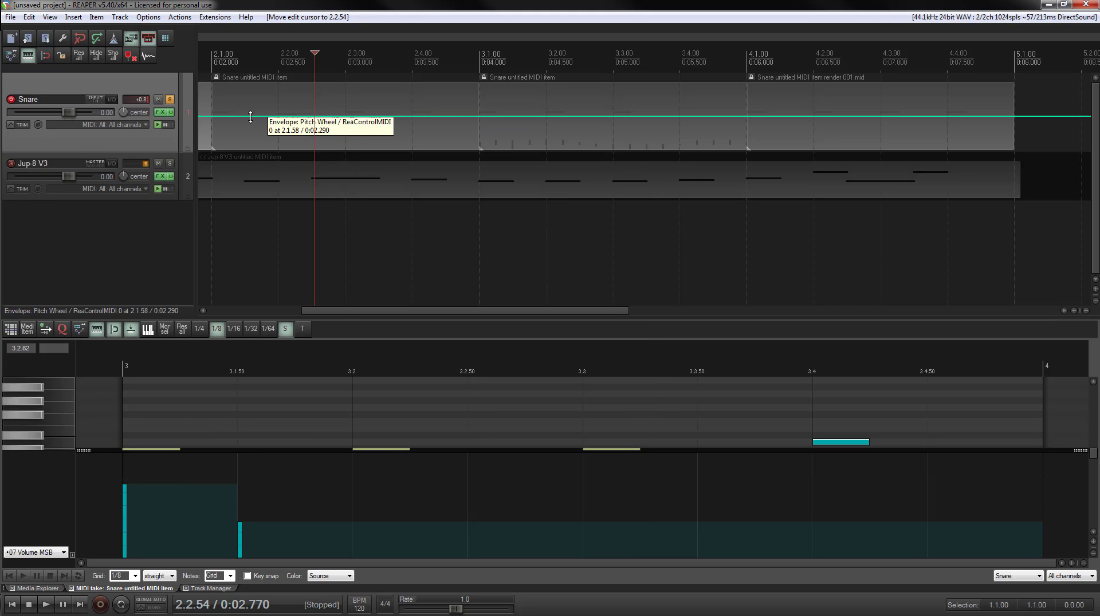
# Step: Add four Pitch Wheel envelope points across the measure 2 Snare item, one near the start of each beat
pyautogui.moveTo(359, 314); pyautogui.dragTo(291, 315)
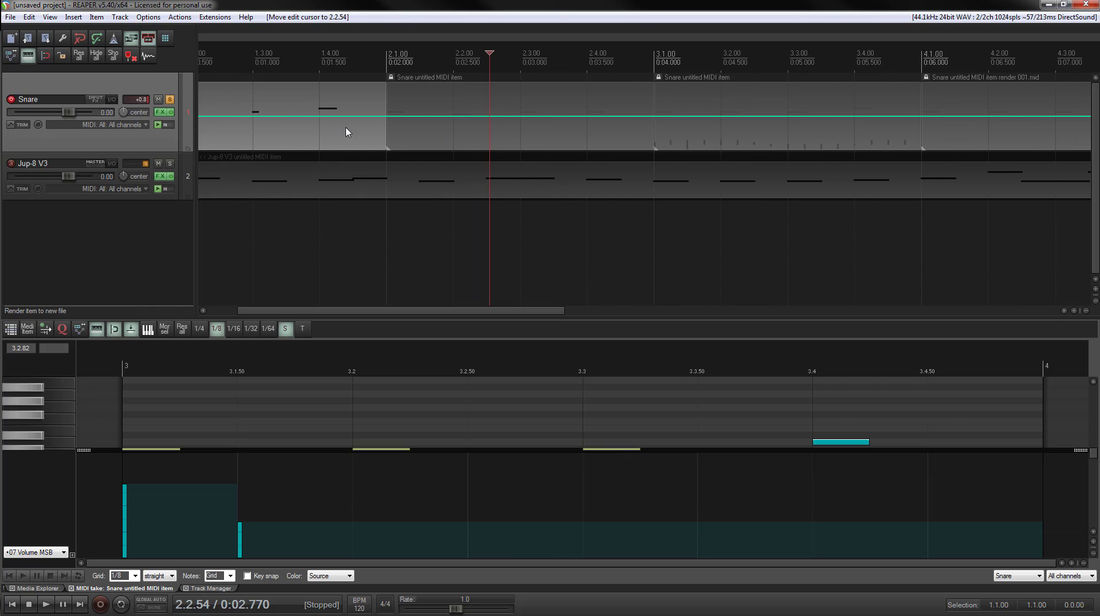
pyautogui.click(394, 116)
pyautogui.click(453, 116)
pyautogui.click(519, 116)
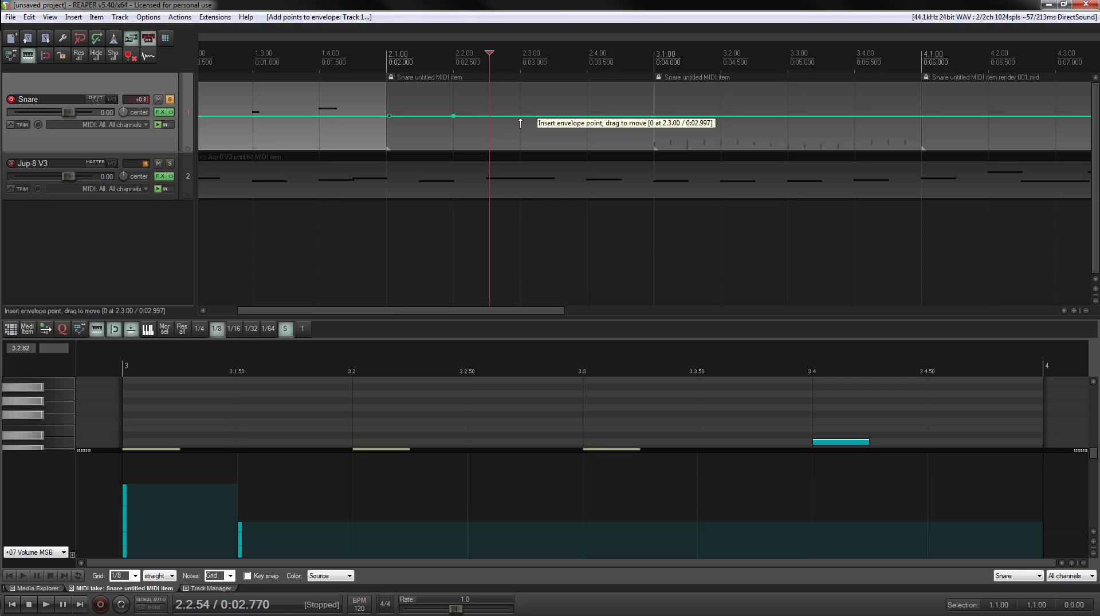
pyautogui.click(586, 117)
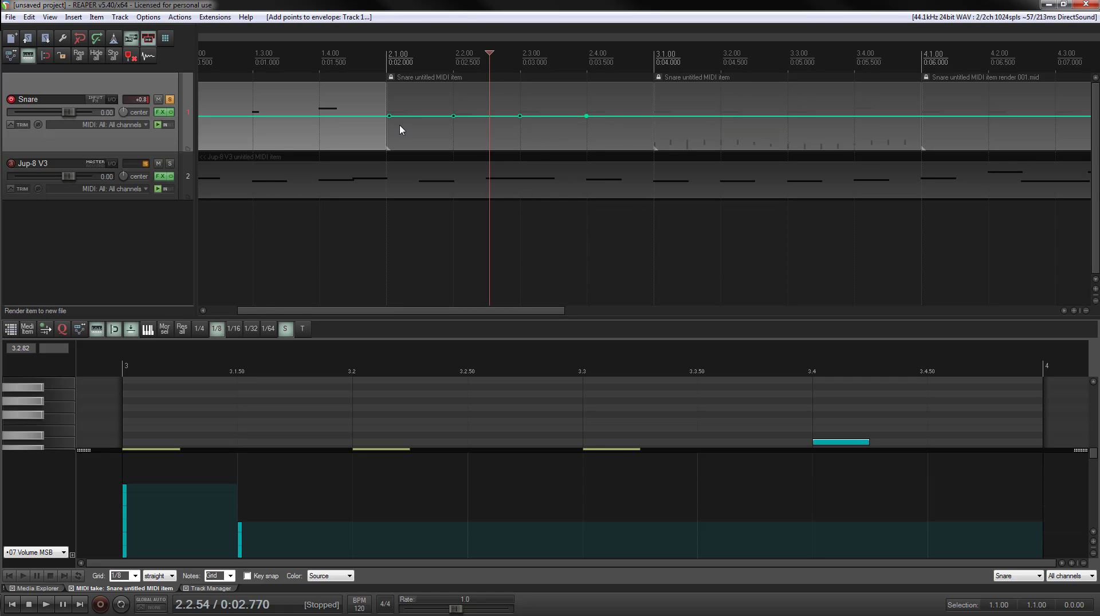
# Step: Raise the first measure 2 Pitch Wheel point to 8191, lower the second to near the minimum, and raise the fourth to the maximum
pyautogui.moveTo(389, 116); pyautogui.dragTo(390, 43)
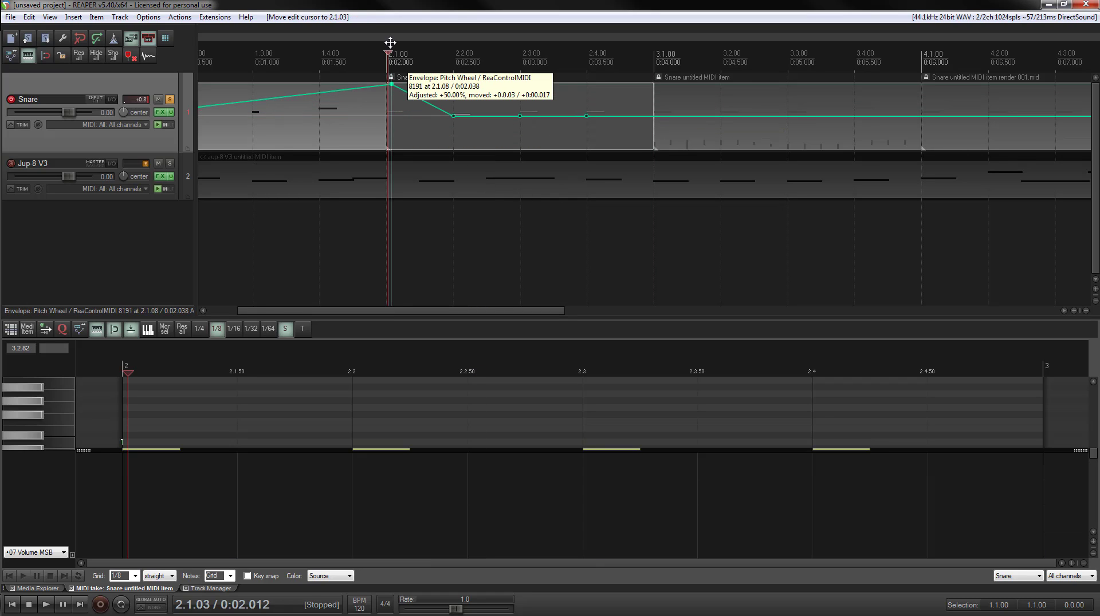
pyautogui.moveTo(454, 116); pyautogui.dragTo(462, 148)
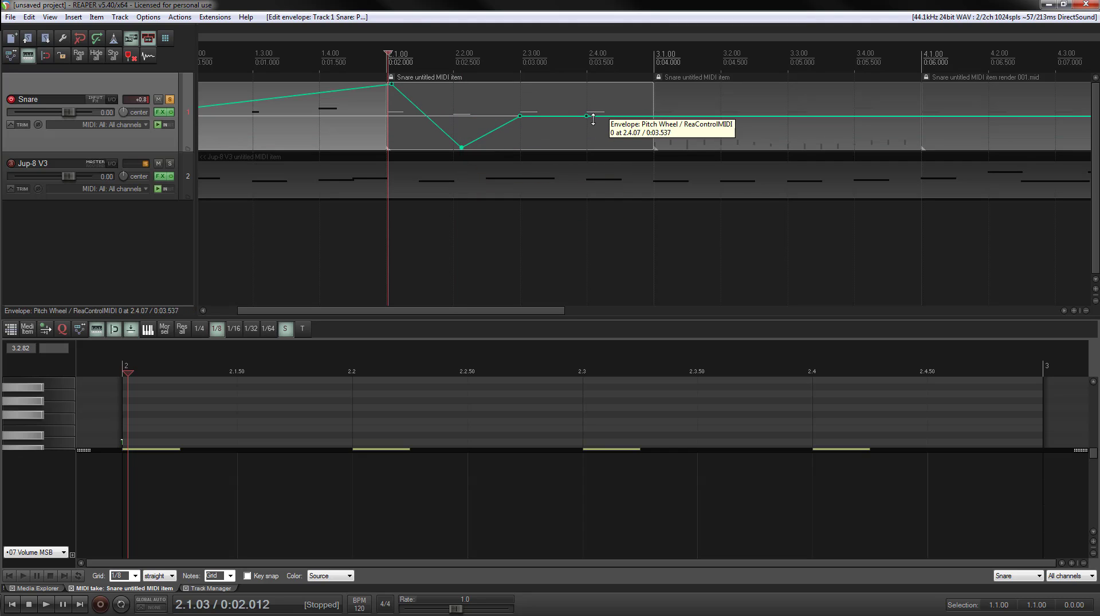
pyautogui.moveTo(593, 118); pyautogui.dragTo(591, 80)
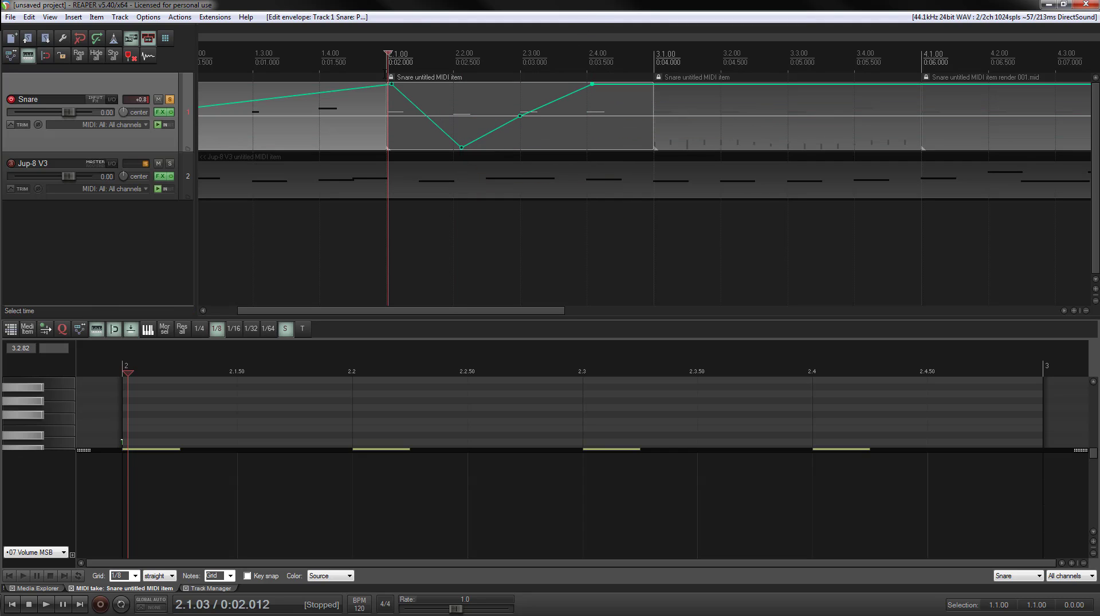
# Step: Play the project repeatedly from the start of measure 2 to audition the new Pitch Wheel curve
pyautogui.click(673, 255)
pyautogui.press('space')
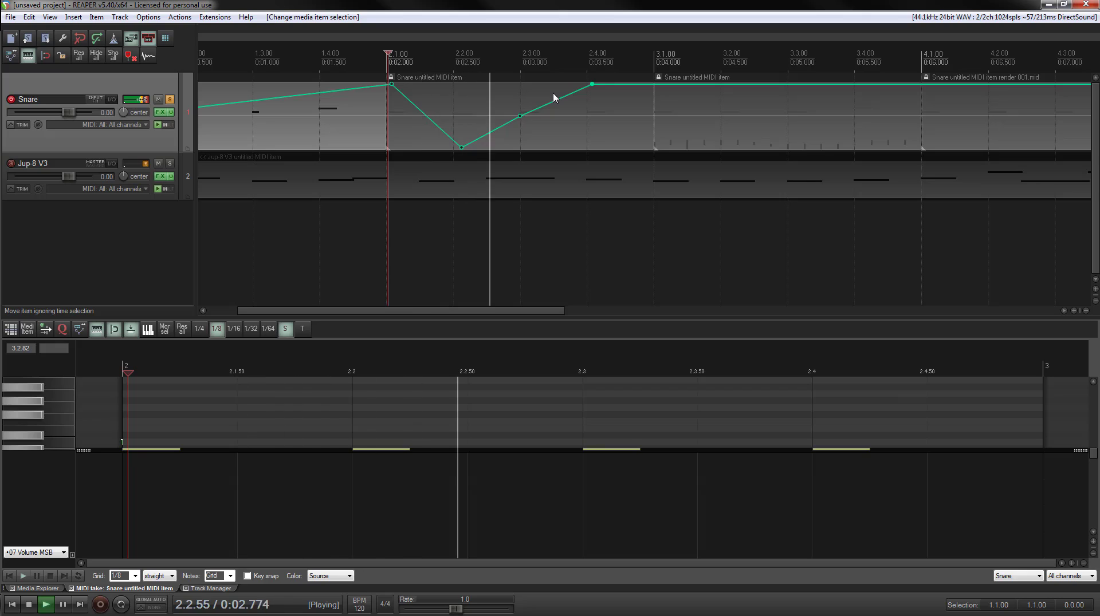
pyautogui.press('space')
pyautogui.press('space')
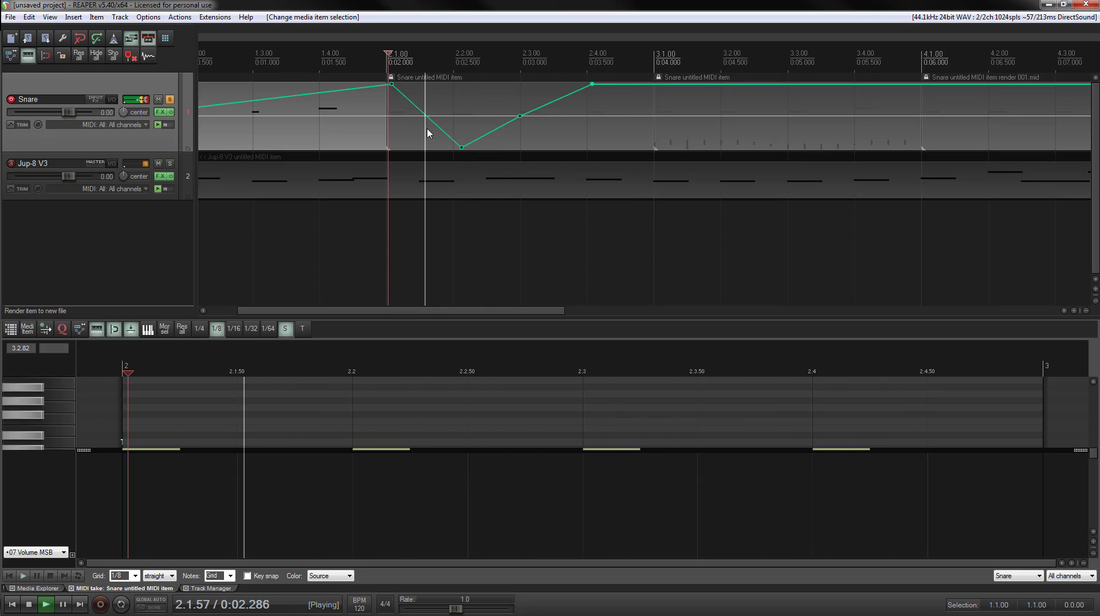
pyautogui.press('space')
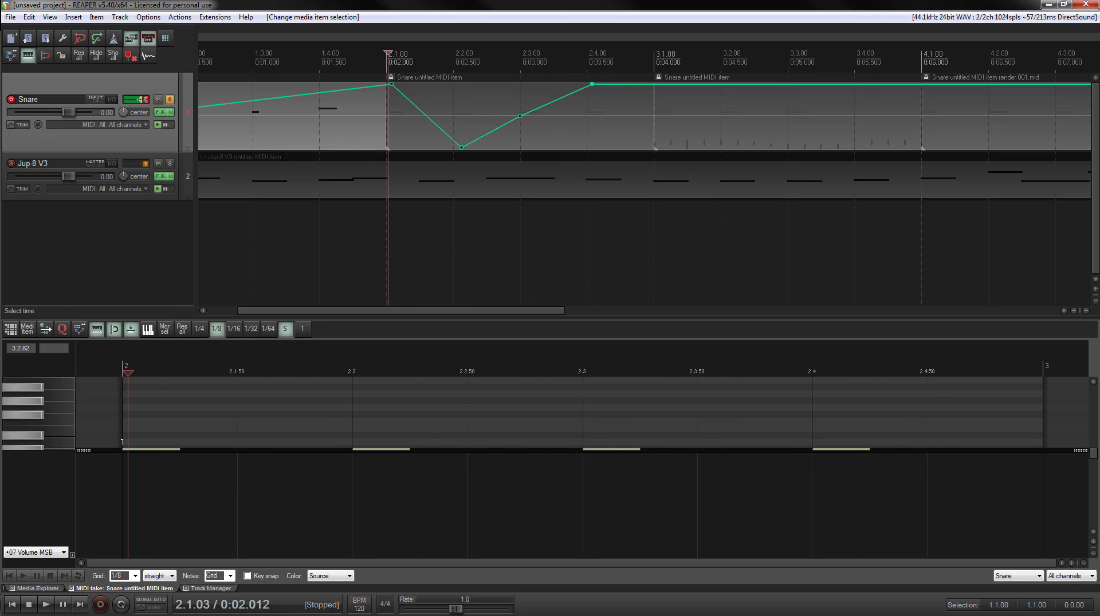
pyautogui.press('space')
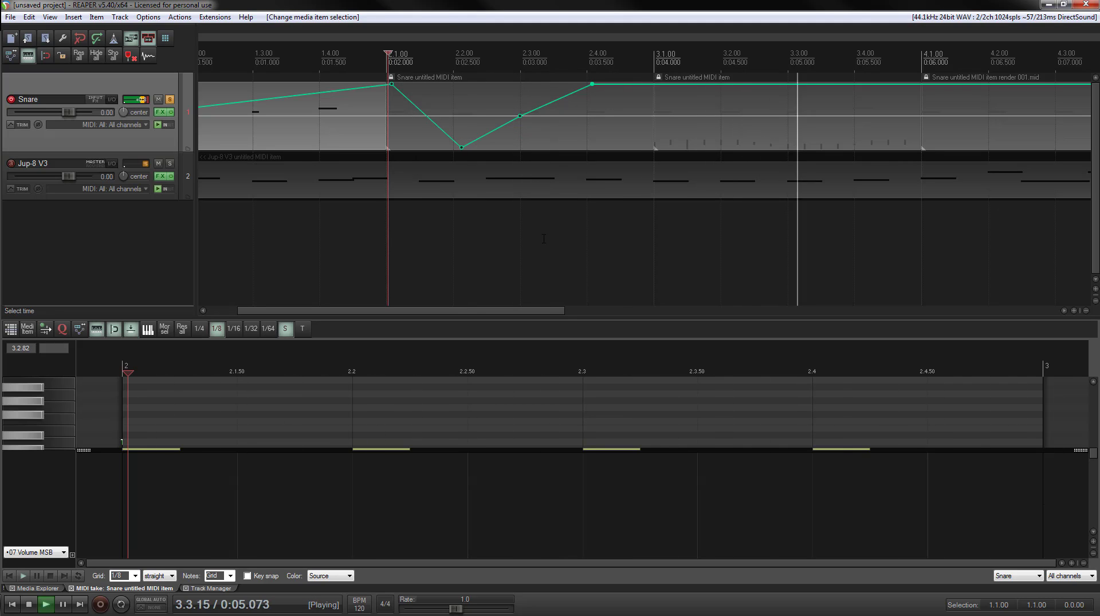
pyautogui.press('space')
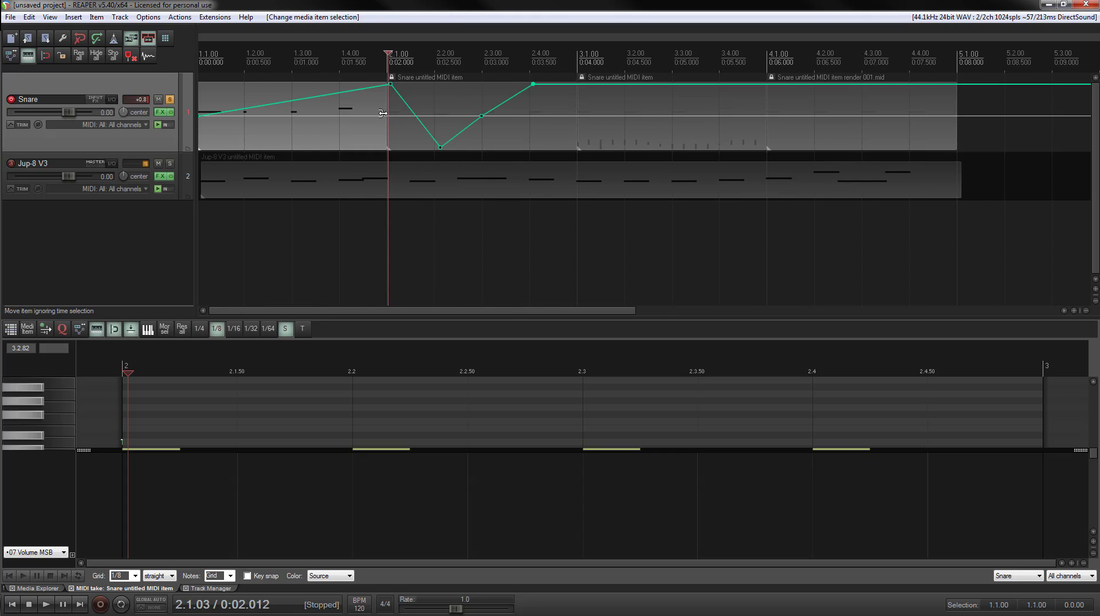
# Step: Play the project from the beginning of measure 1 to hear how the Pitch Wheel envelope affects the whole Snare track
pyautogui.scroll(-3, 394, 125)
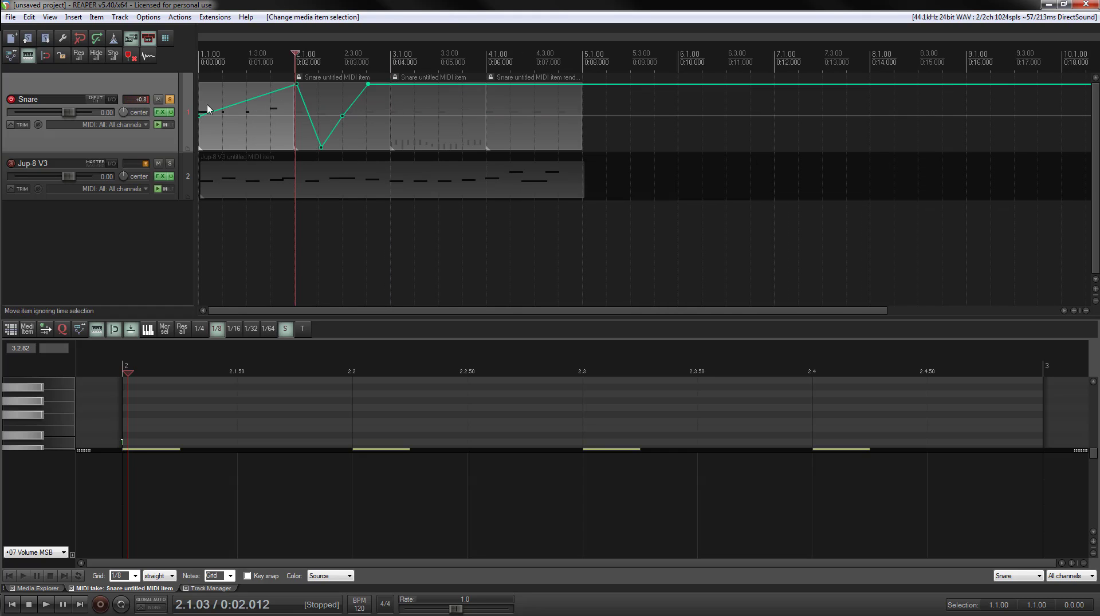
pyautogui.click(201, 58)
pyautogui.press('space')
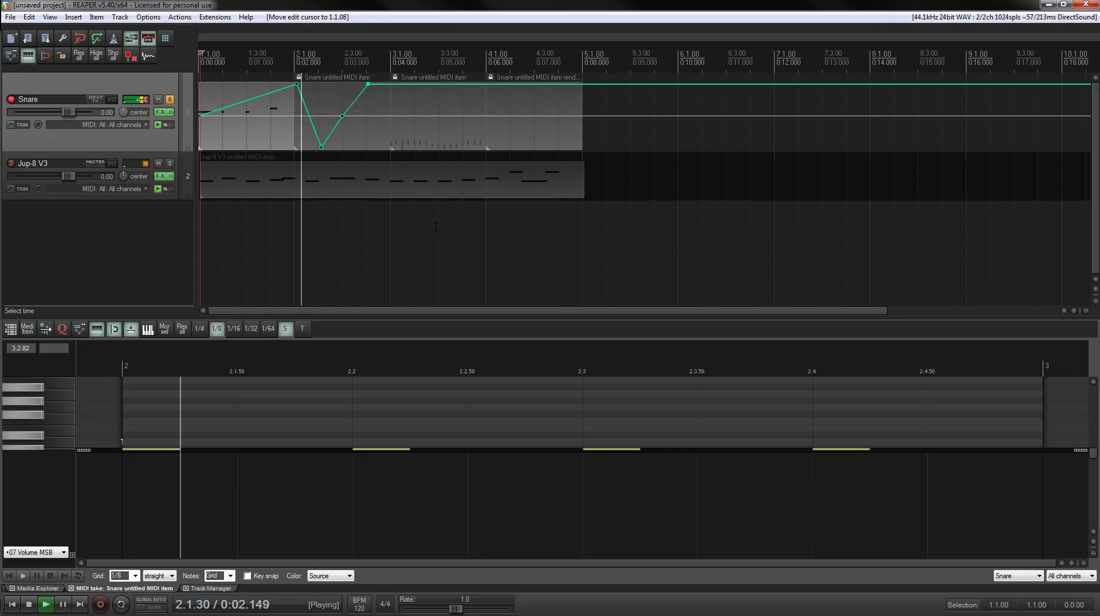
# Step: Stop playback and examine the available options for the Pitch Wheel envelope point at the start of measure 2
pyautogui.press('space')
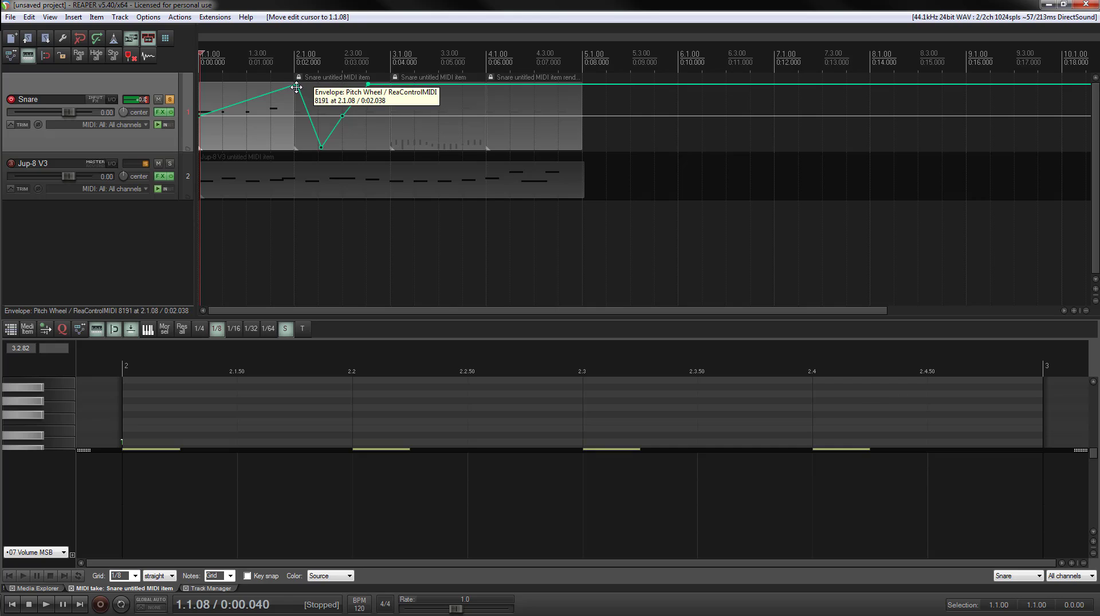
pyautogui.rightClick(296, 86)
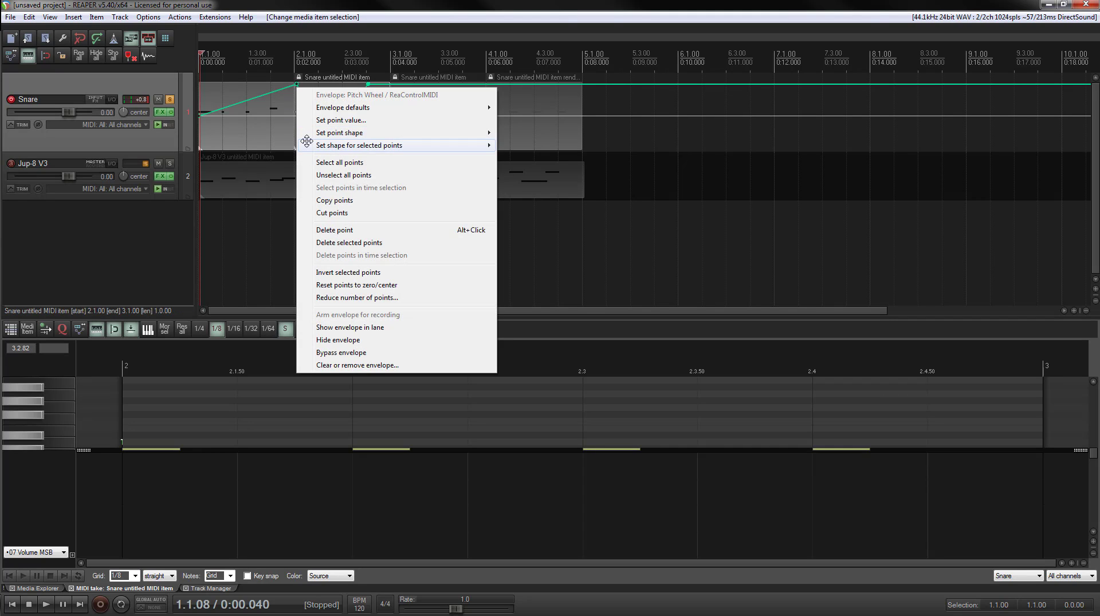
pyautogui.moveTo(306, 141)
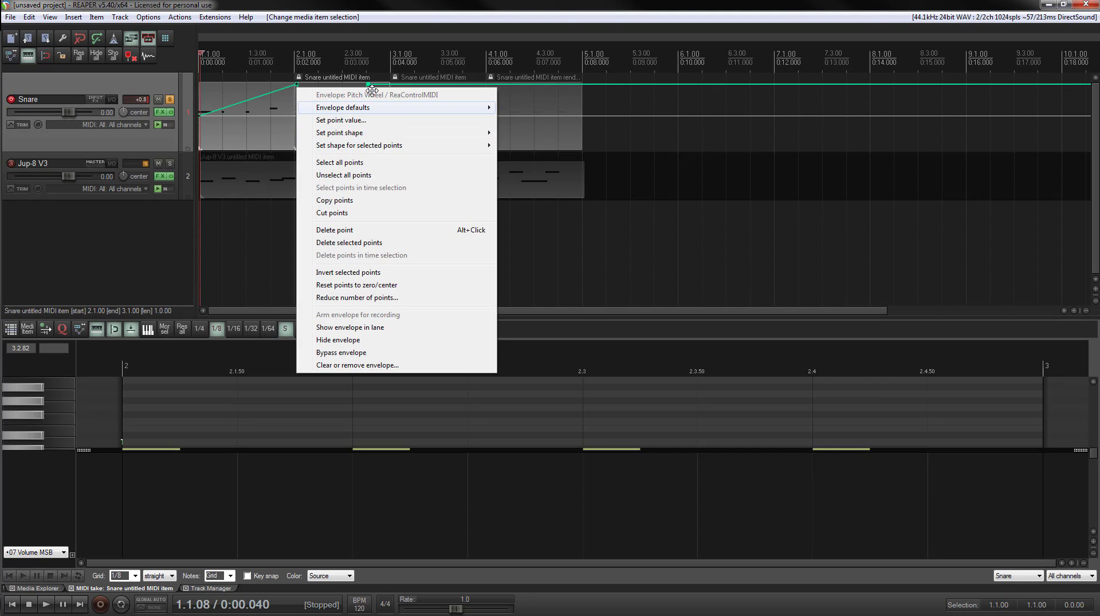
pyautogui.click(422, 7)
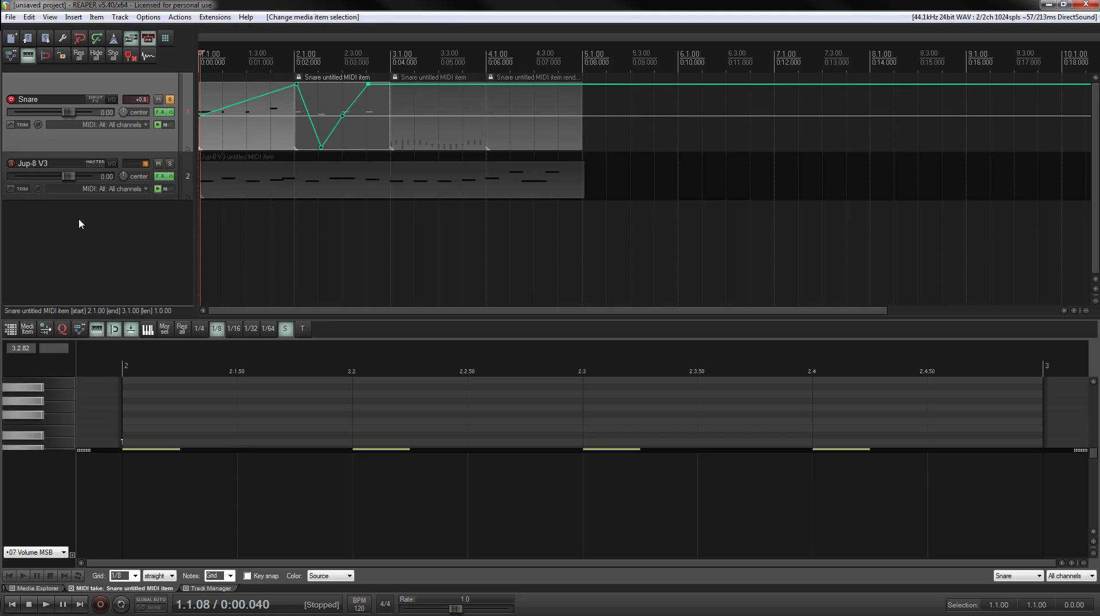
# Step: With the Snare track unsoloed, scale the Jup-8 V3 item's velocity to 0.98 and add a fade-in ending shortly before beat 4 of measure 1
pyautogui.click(170, 100)
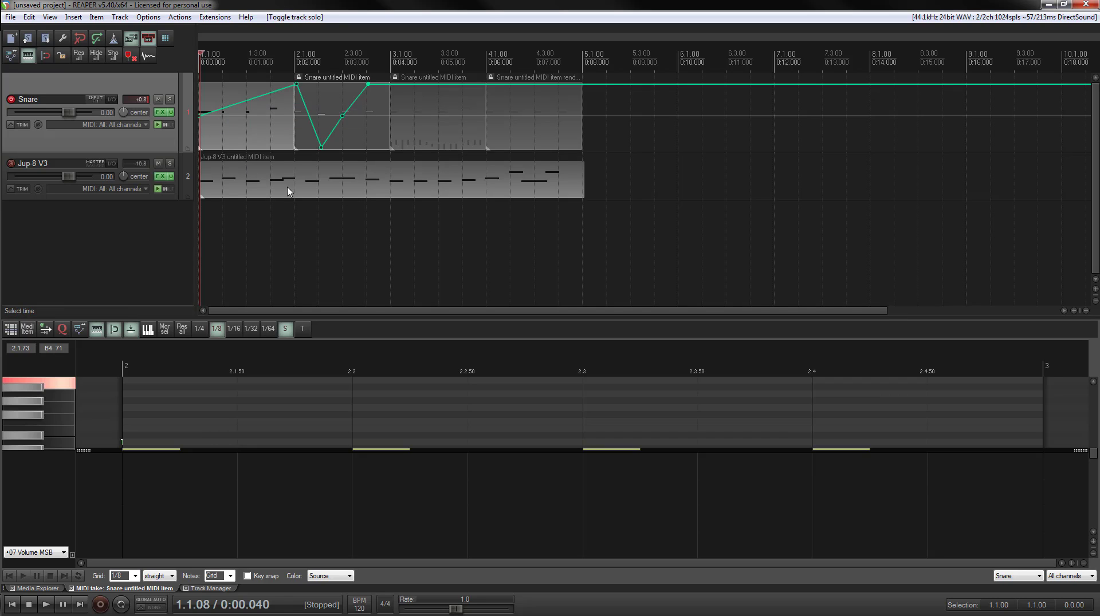
pyautogui.click(230, 178)
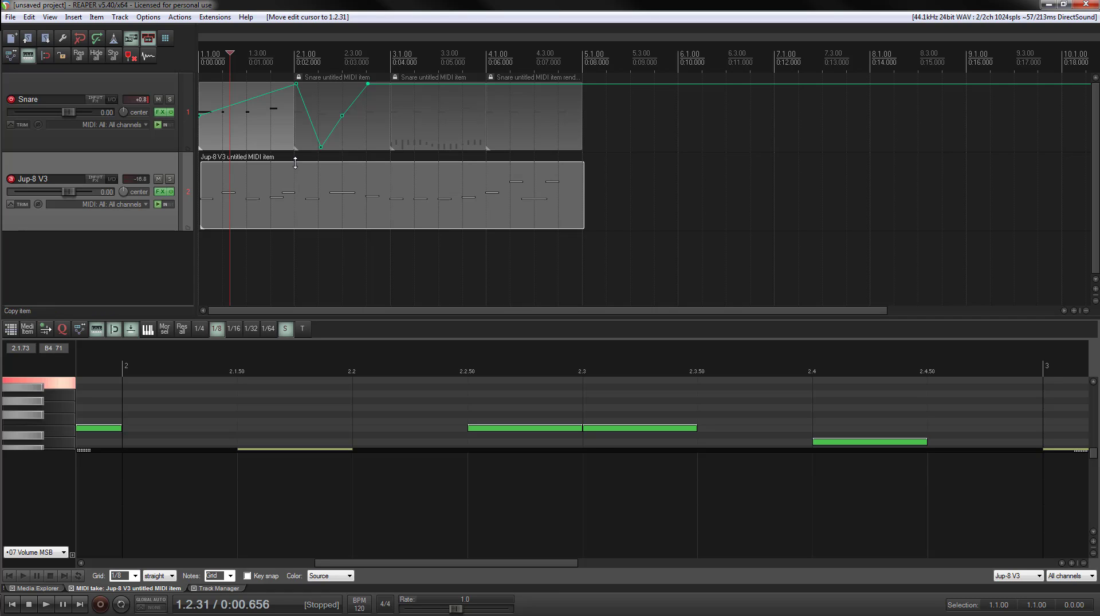
pyautogui.moveTo(296, 166)
pyautogui.mouseDown()
pyautogui.moveTo(296, 234)
pyautogui.moveTo(294, 170)
pyautogui.mouseUp()
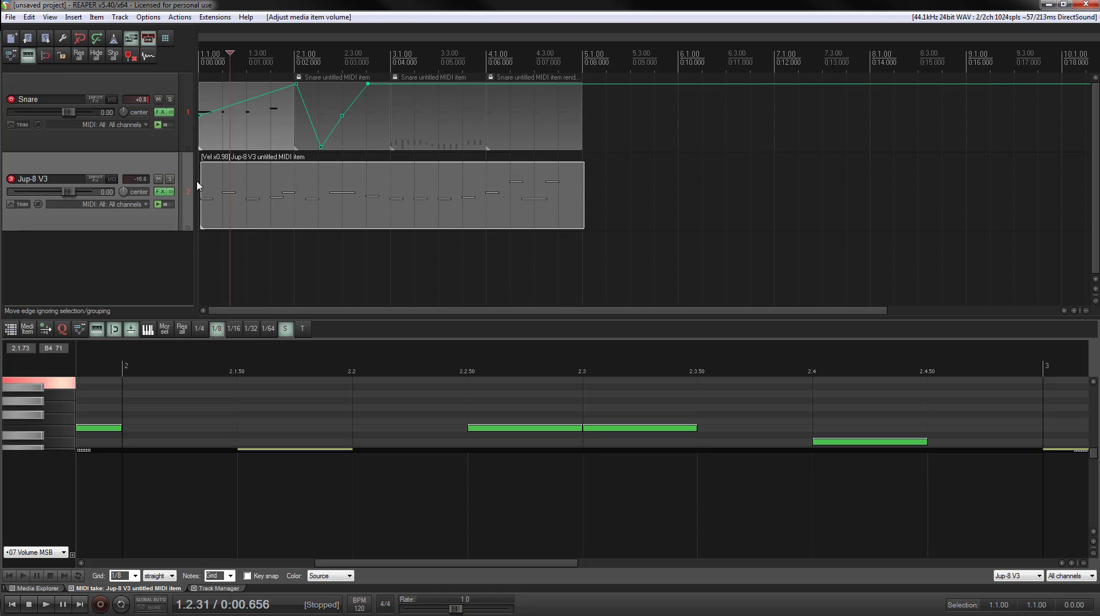
pyautogui.moveTo(203, 177); pyautogui.dragTo(264, 166)
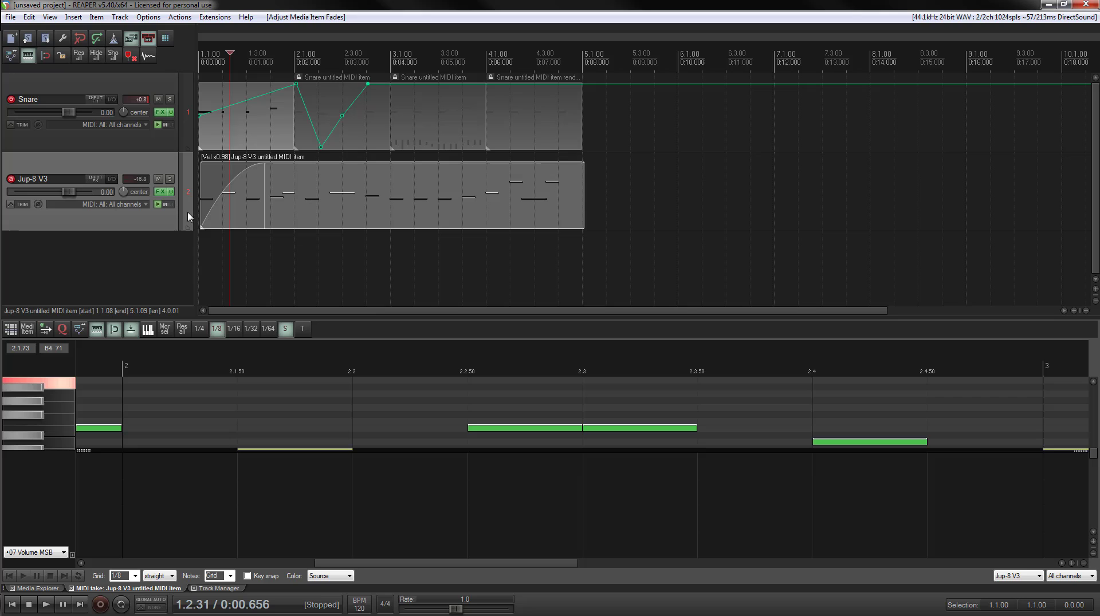
# Step: Activate the Volume track envelope on the Jup-8 V3 track, visible and armed
pyautogui.click(11, 205)
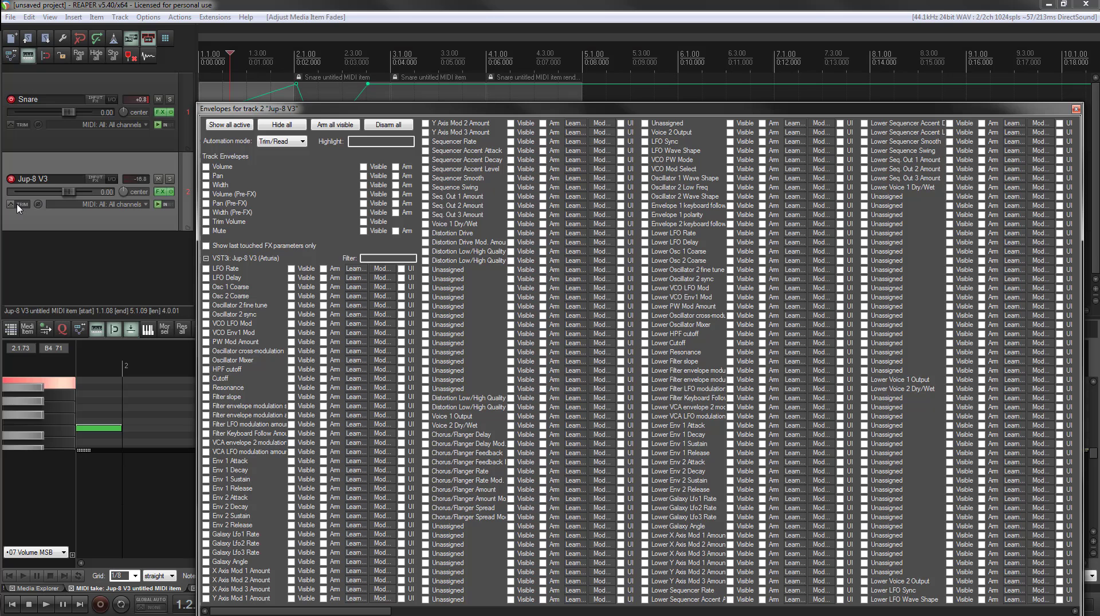
pyautogui.click(206, 166)
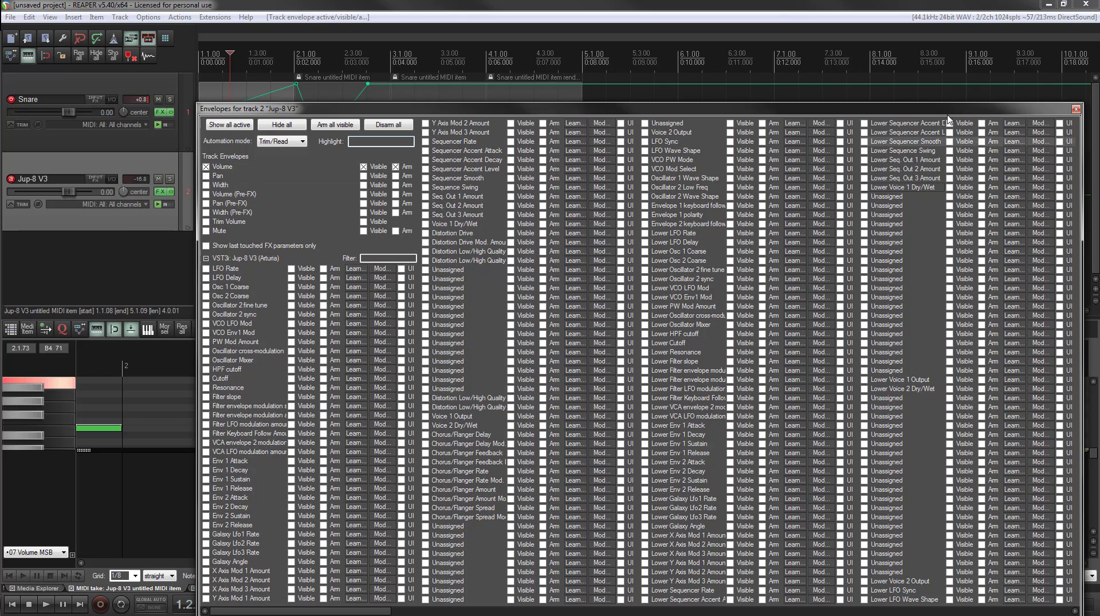
pyautogui.click(1075, 108)
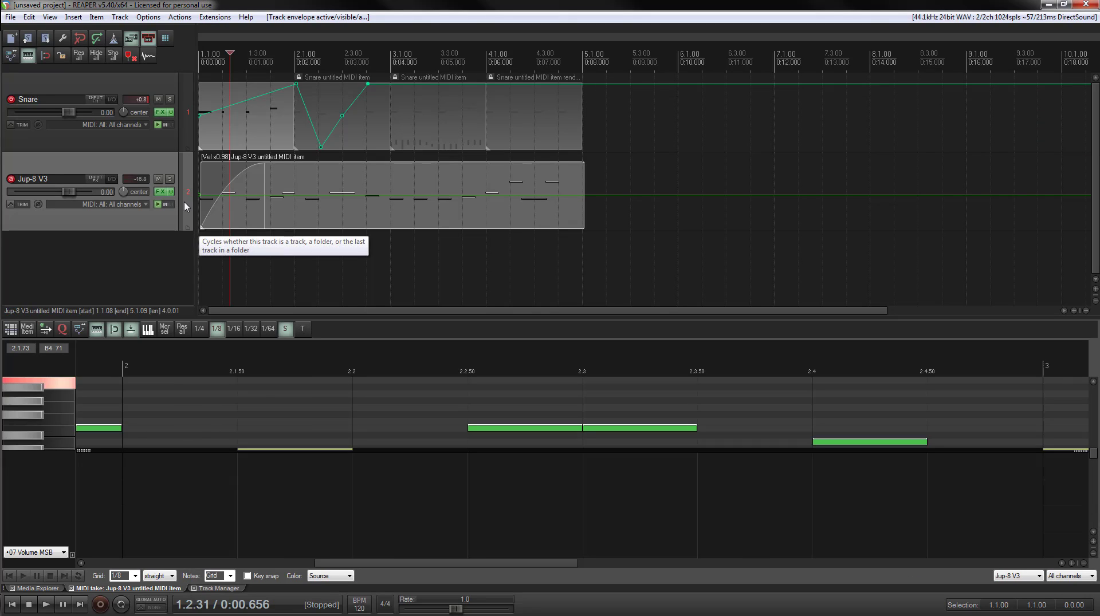
# Step: Shape the Jup-8 V3 Volume envelope as a ramp from -inf dB at the item's start up to the center line at its end
pyautogui.moveTo(200, 196); pyautogui.dragTo(200, 228)
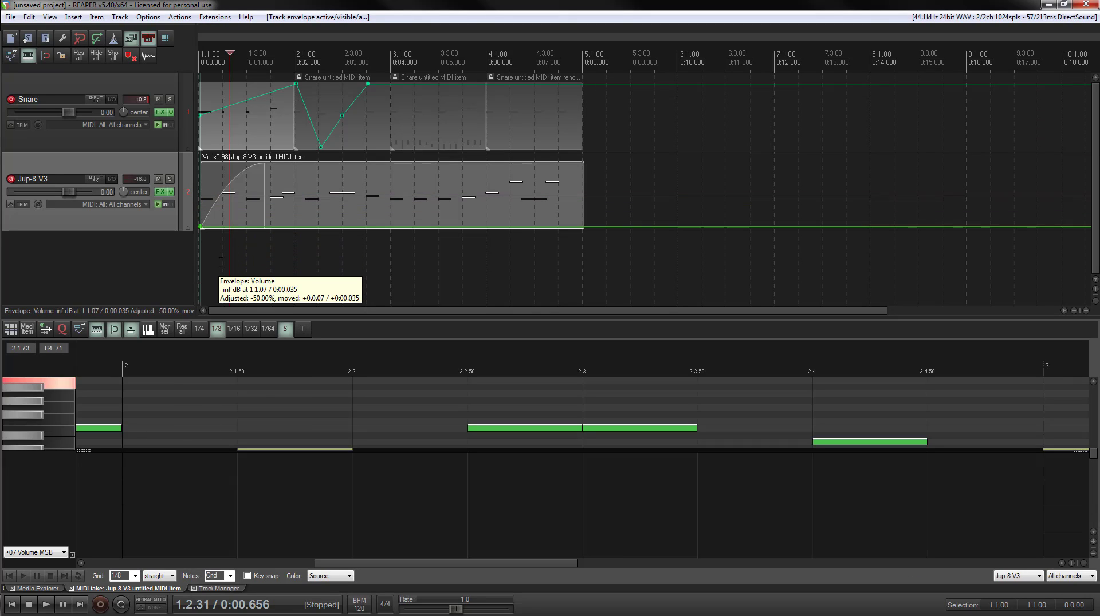
pyautogui.click(581, 226)
pyautogui.moveTo(578, 228); pyautogui.dragTo(579, 169)
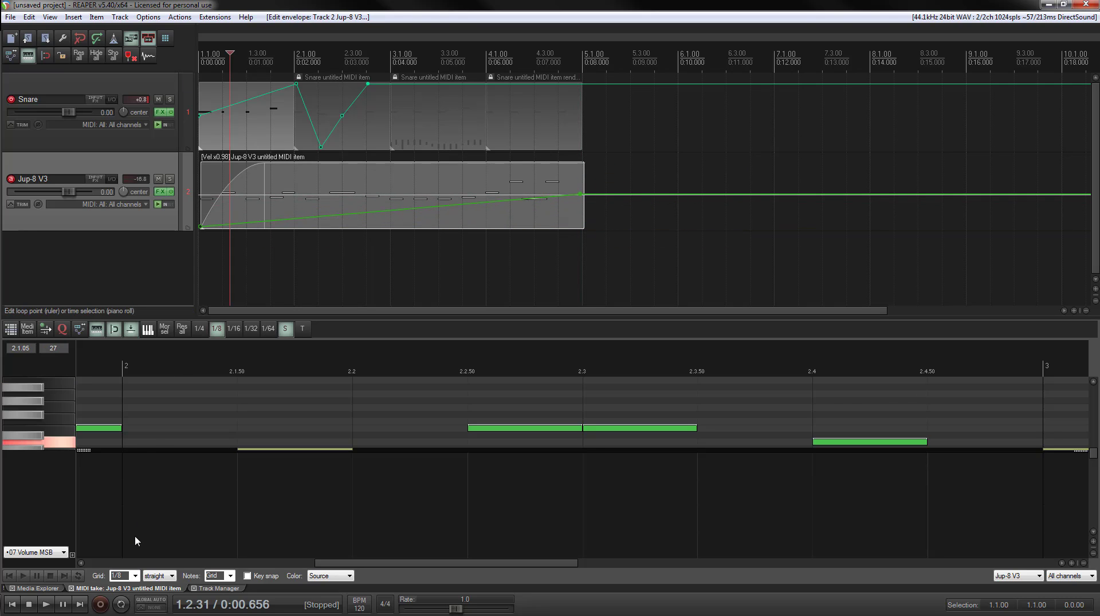
# Step: Play the project from the start of measure 1 to audition the Jup-8 V3 fade-in and volume ramp
pyautogui.press('Home')
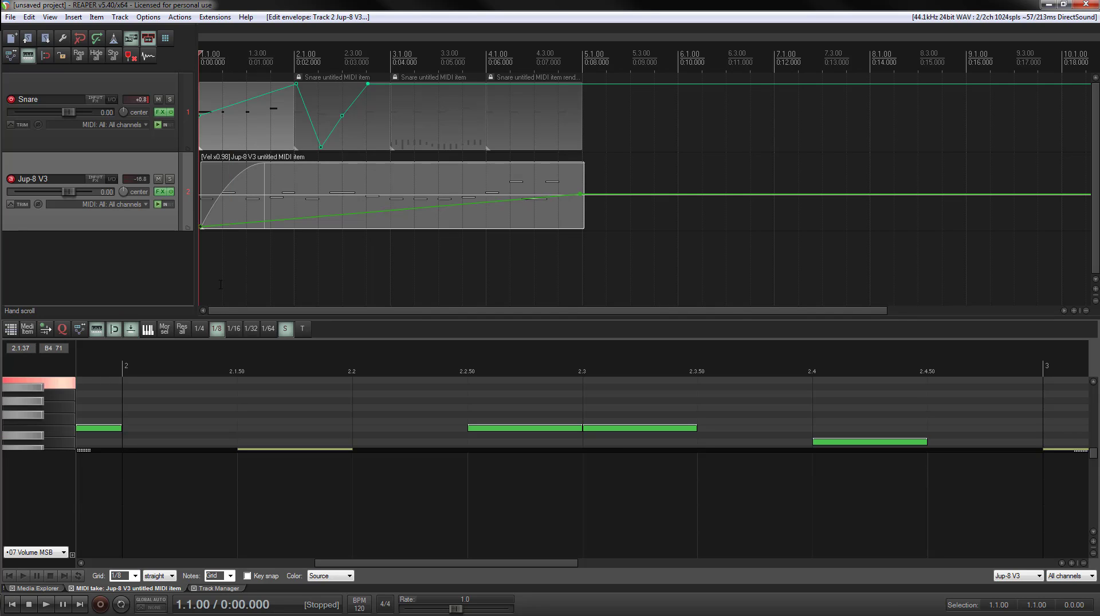
pyautogui.press('space')
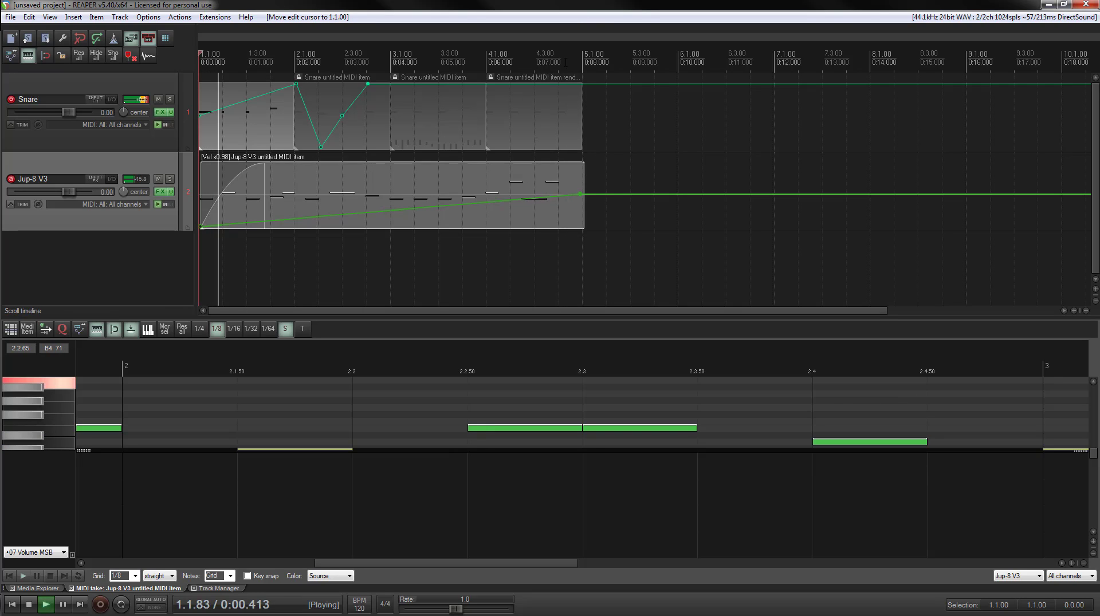
pyautogui.press('space')
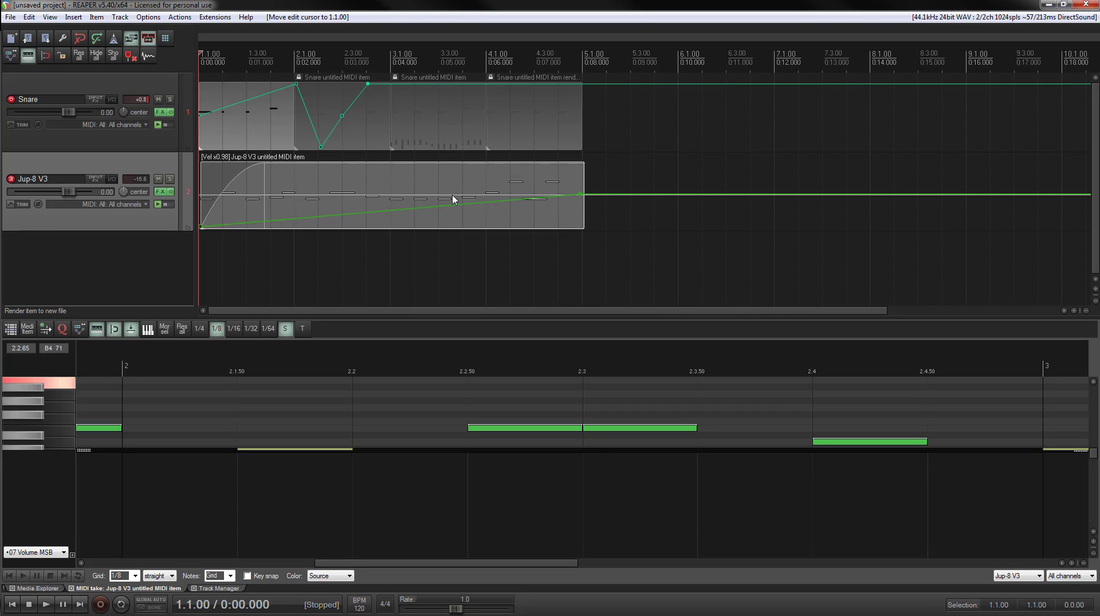
pyautogui.scroll(-2, 607, 182)
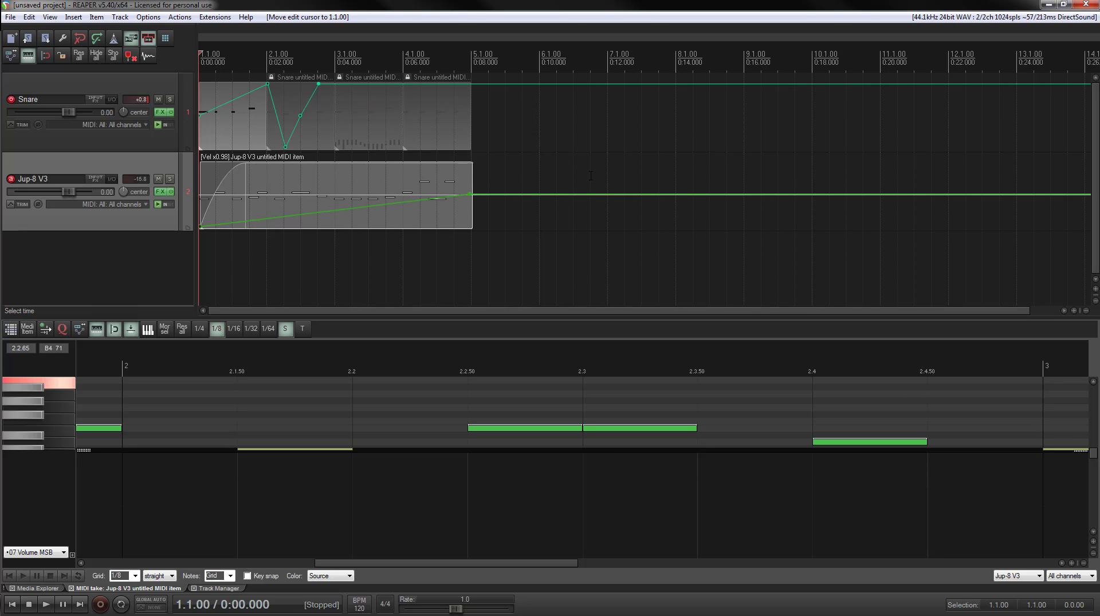